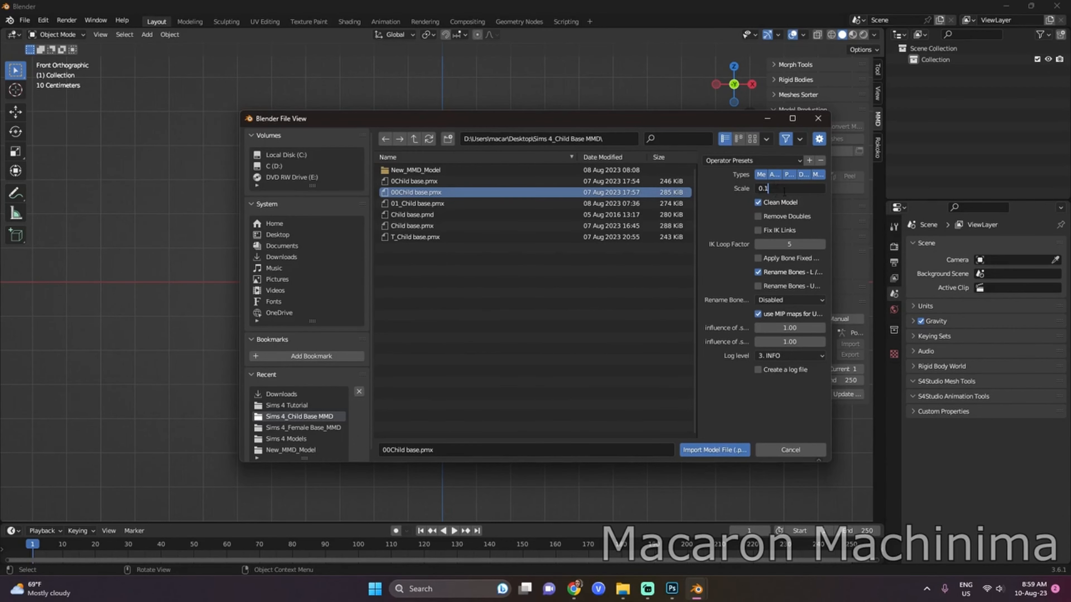
- Import the 00Child base.pmx model at scale 0.1, and import the Sim_C_Back here again.vmd motion onto it at scale 0.1
left_click(714, 451)
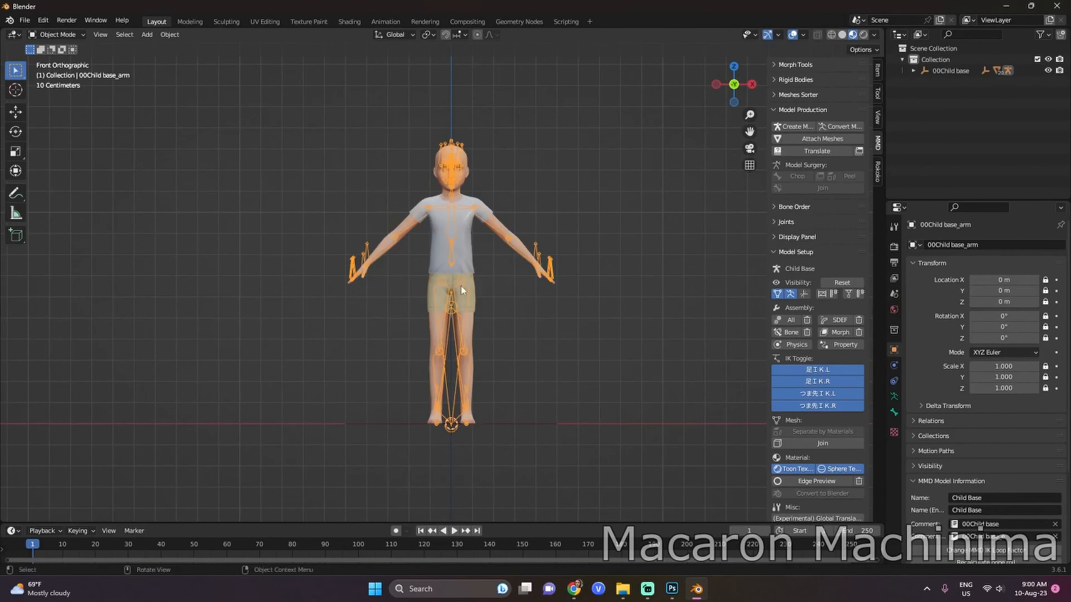
scroll(863, 435, "down", 10)
left_click_drag(769, 269, 688, 270)
left_click(776, 425)
left_click(290, 417)
left_click(487, 227)
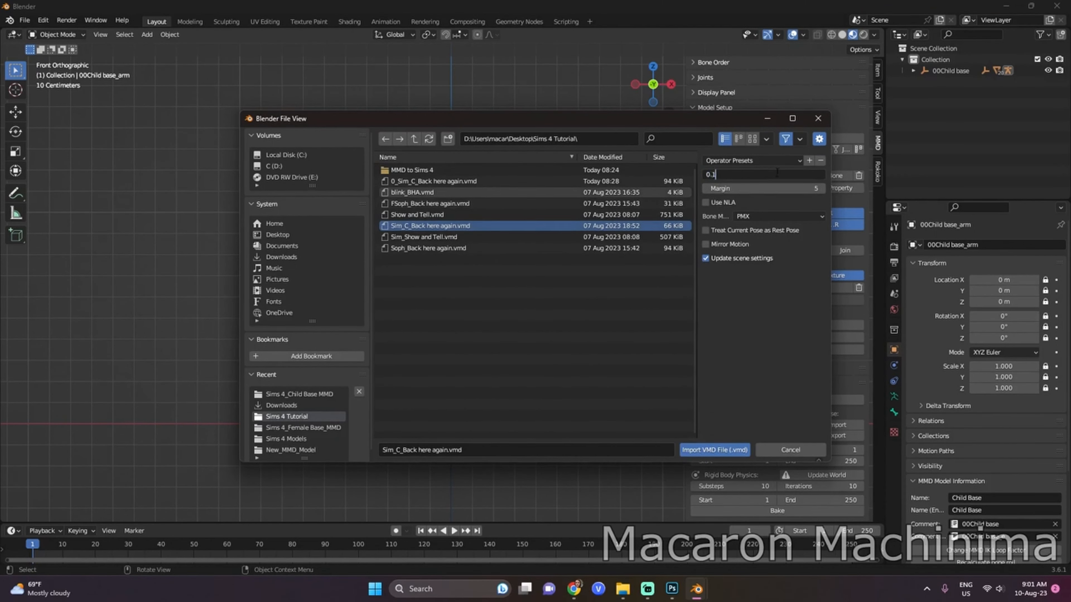
left_click(714, 449)
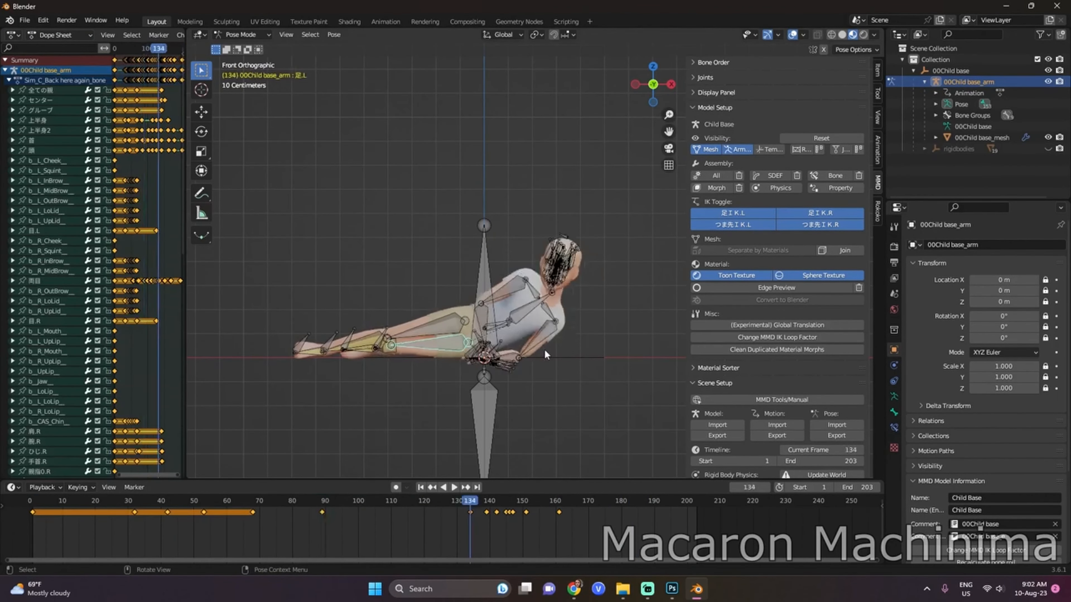
- Correct the left leg bone (足.L) with a free rotation around frames 134 to 145 and keyframe its location and rotation
key("r")
key("r")
left_click(546, 329)
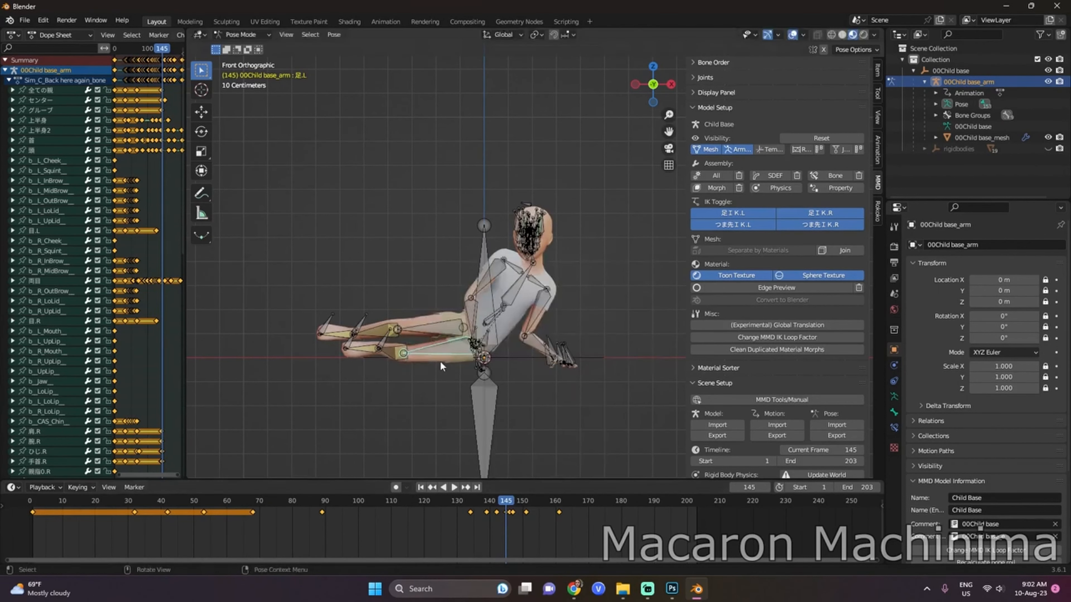
left_click(81, 487)
left_click(75, 426)
left_click(74, 487)
key("i")
- Adjust the left leg bone at frame 146 with a free trackball rotation and keyframe it there
key("Right")
key("r")
key("r")
left_click(634, 398)
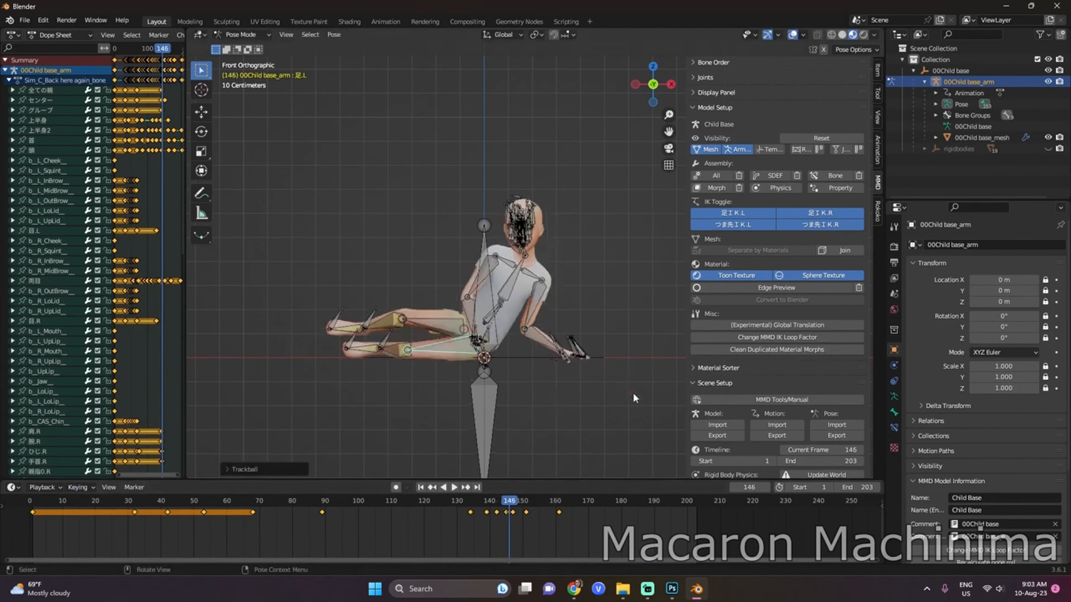
key("i")
- Correct the left leg bone's rotation at the keyframes following frame 146, up to frame 161, keyframing each adjusted pose
key("Right")
key("r")
key("r")
left_click(625, 272)
key("i")
key("Up")
key("r")
key("r")
left_click(626, 303)
key("i")
key("Up")
key("r")
key("r")
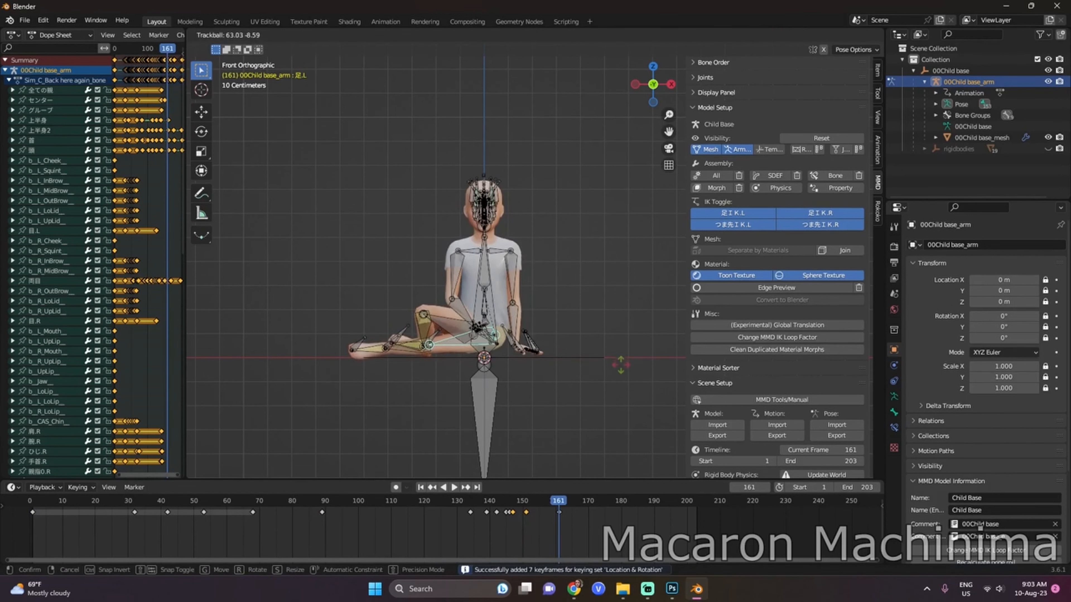
- Rotate the right leg bone (足.R) freely at the keyframes up to frame 161 and insert keyframes for the corrected poses
key("Up")
key("Up")
key("r")
key("r")
left_click(607, 306)
key("i")
key("Up")
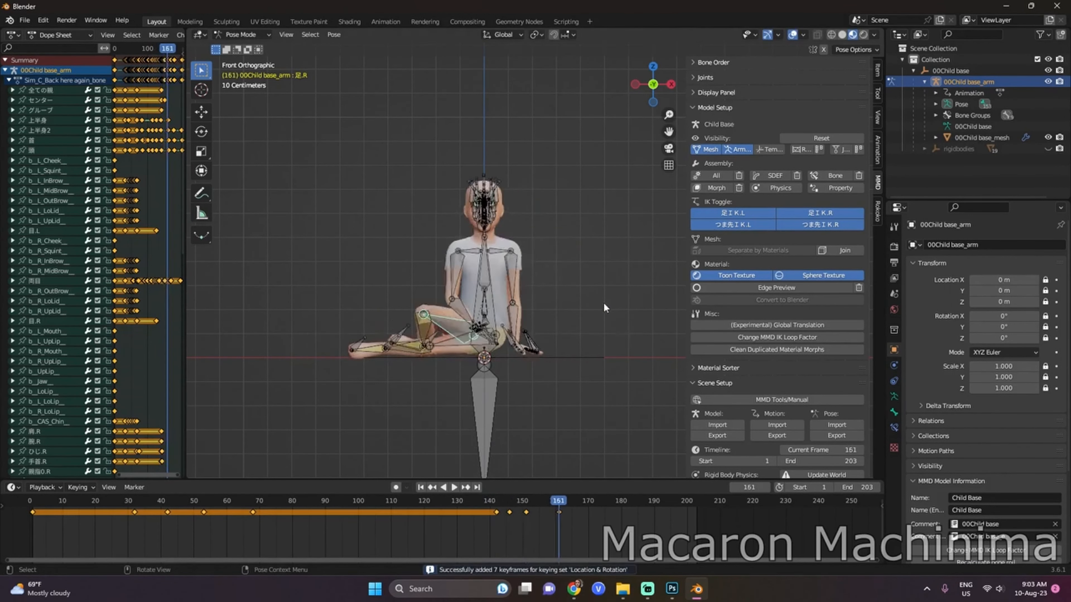
key("r")
key("r")
left_click(607, 309)
key("i")
- Play the animation with the armature hidden to check the leg motion, then return to frame 1 and show the armature again
key("Down")
key("Down")
key("space")
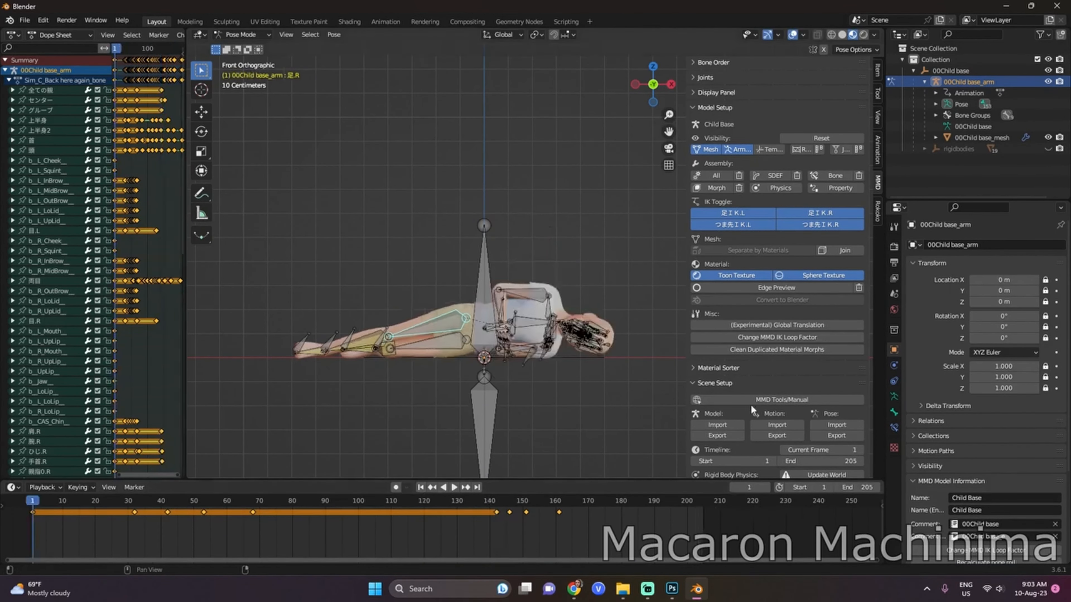
left_click(1048, 82)
key("space")
left_click(33, 500)
left_click(1048, 81)
- Switch the armature from Pose Mode to Object Mode and select all visible objects
left_click(243, 34)
left_click(252, 49)
key("a")
- Search the add-on preferences for "fbx" to check whether the FBX format import-export add-on is enabled
left_click(43, 20)
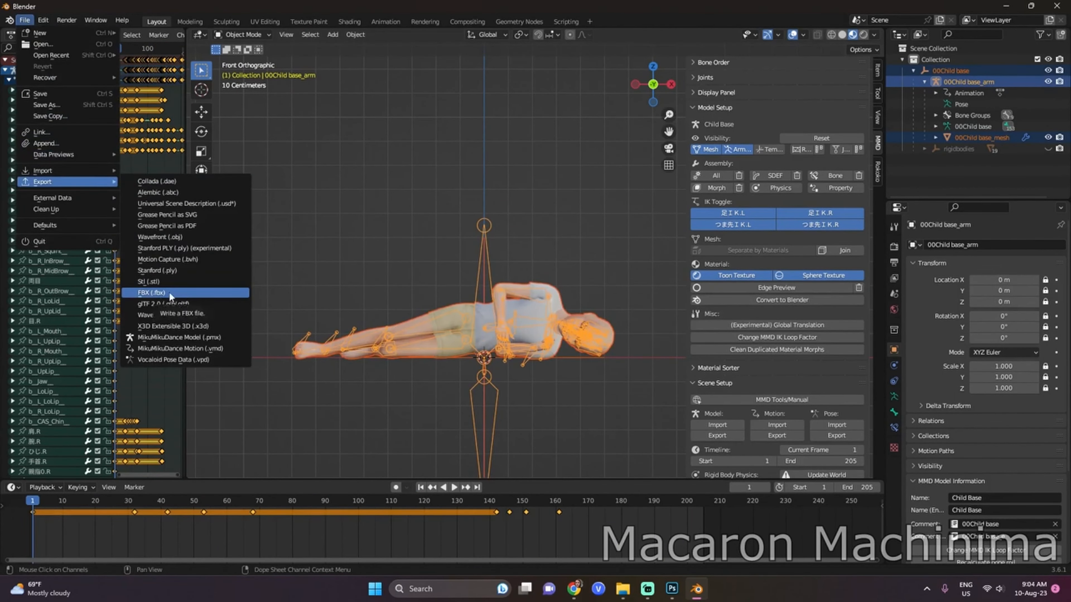
left_click(40, 359)
left_click(748, 204)
type("fbx")
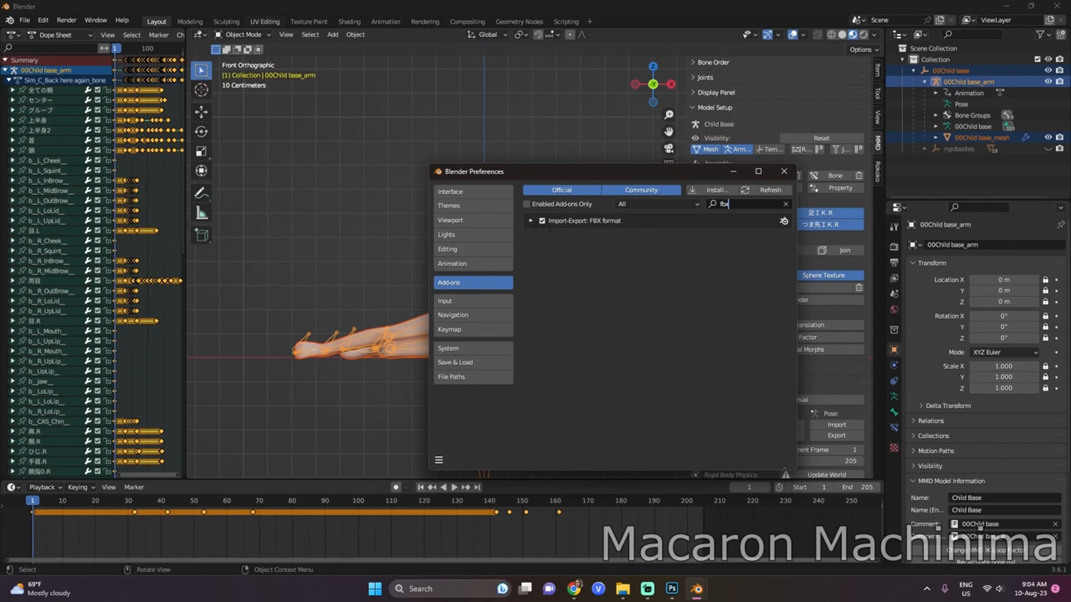
left_click(784, 172)
- Export the scene to the Sims 4 Tutorial folder as MMD_Animation.fbx, limiting the object types to Armature and Mesh
left_click(25, 19)
mouse_move(38, 181)
left_click(184, 293)
left_click(456, 450)
type("K")
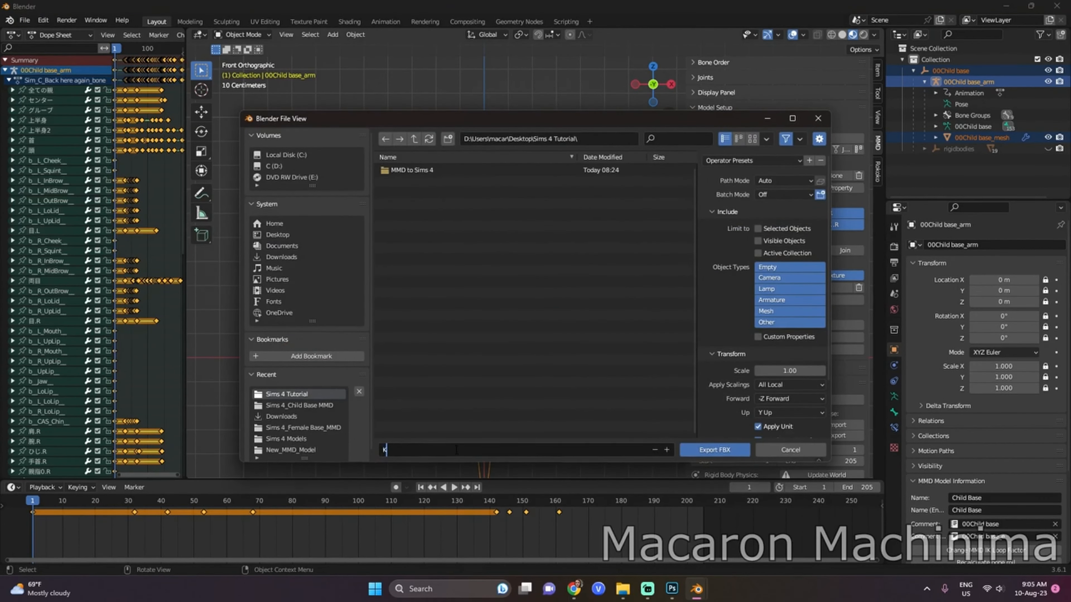
type("MD_Animation")
left_click(772, 299)
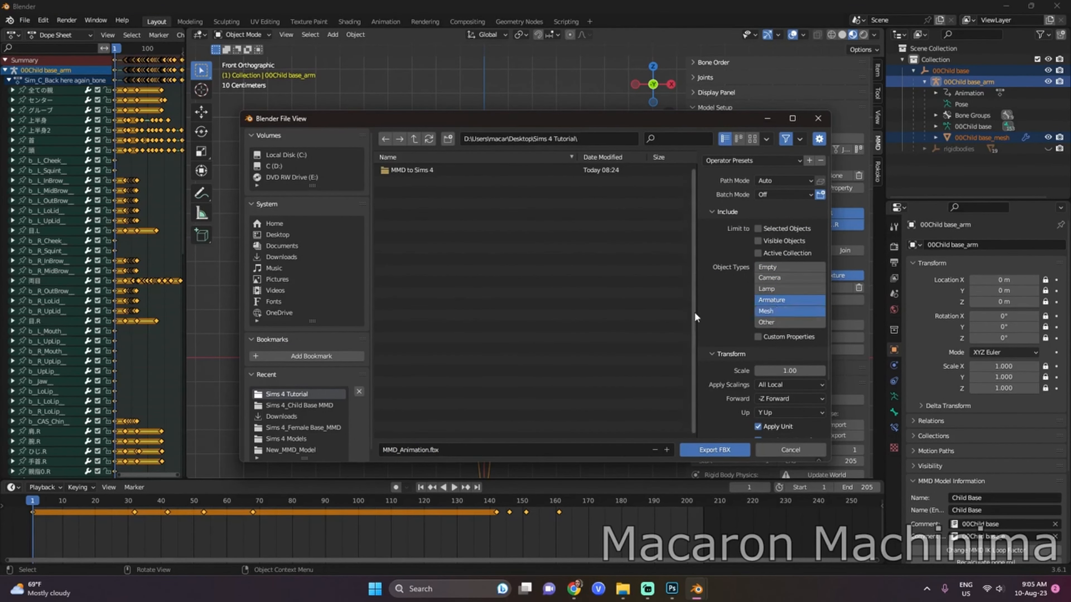
left_click(782, 311, "shift")
scroll(732, 383, "down", 5)
left_click(716, 450)
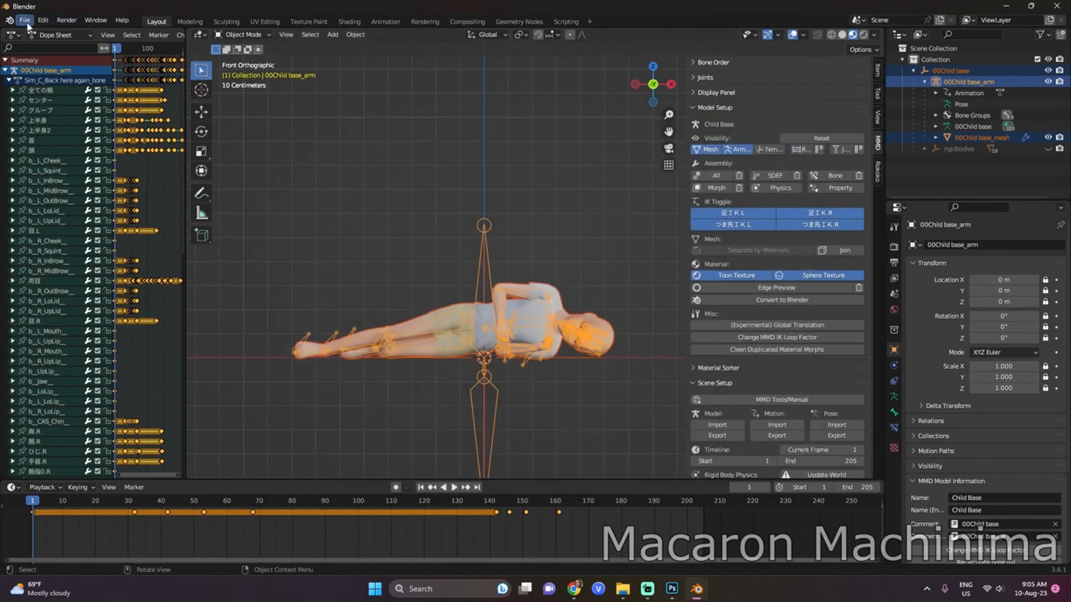
- Open the Child_Rig.blend file from the Sims 4 Models folder
key("ctrl+o")
left_click(505, 170)
left_click(699, 450)
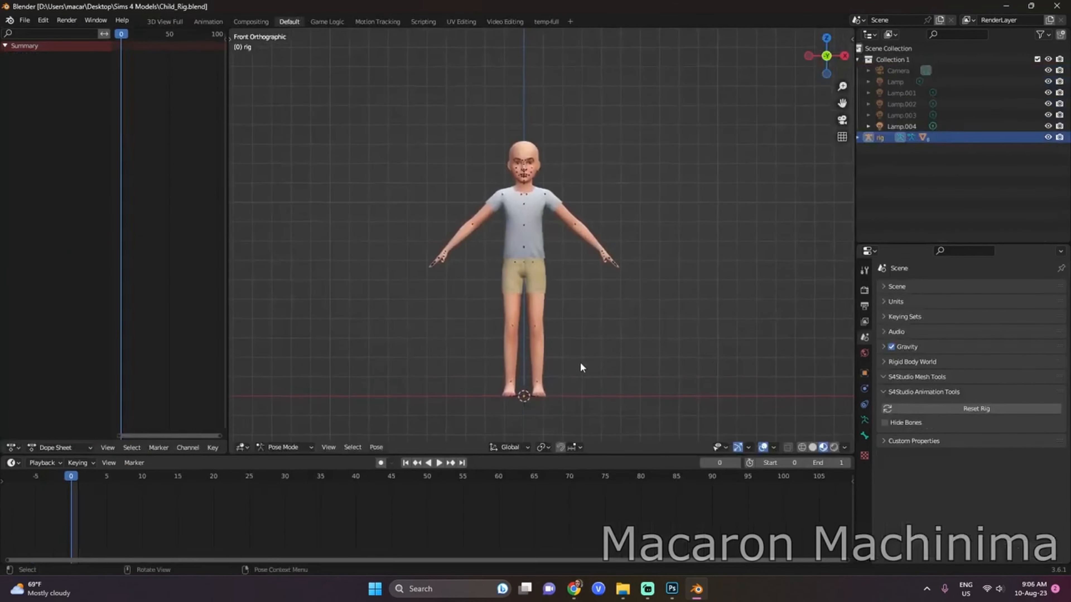
- Import MMD_Animation.fbx into the child rig scene with Automatic Bone Orientation enabled
left_click(25, 20)
middle_click_drag(493, 274, 540, 306)
key("KP_1")
left_click(25, 20)
mouse_move(60, 235)
left_click(190, 276)
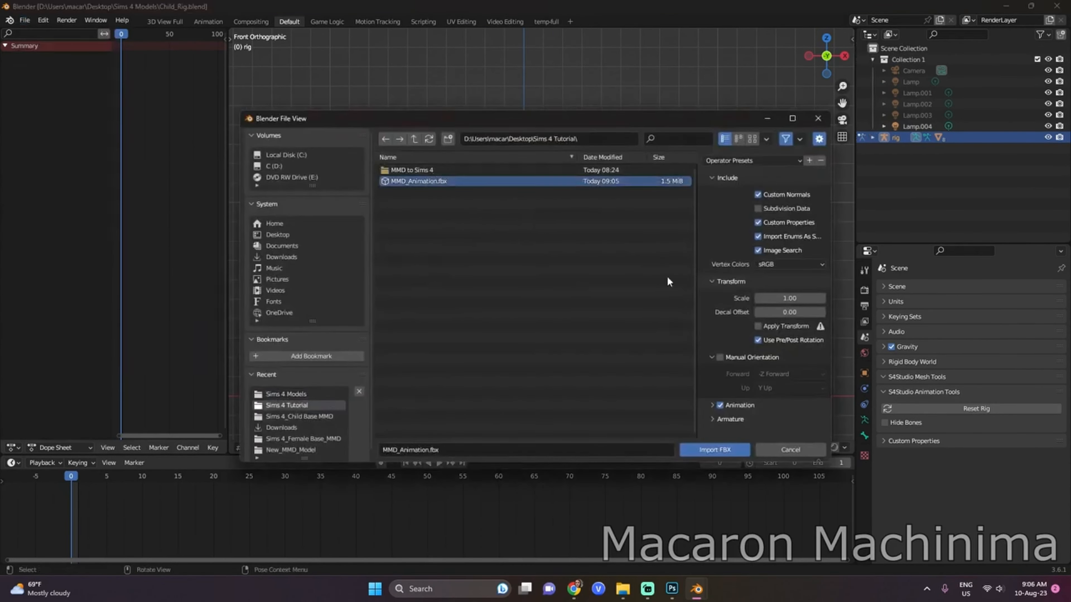
left_click(757, 402)
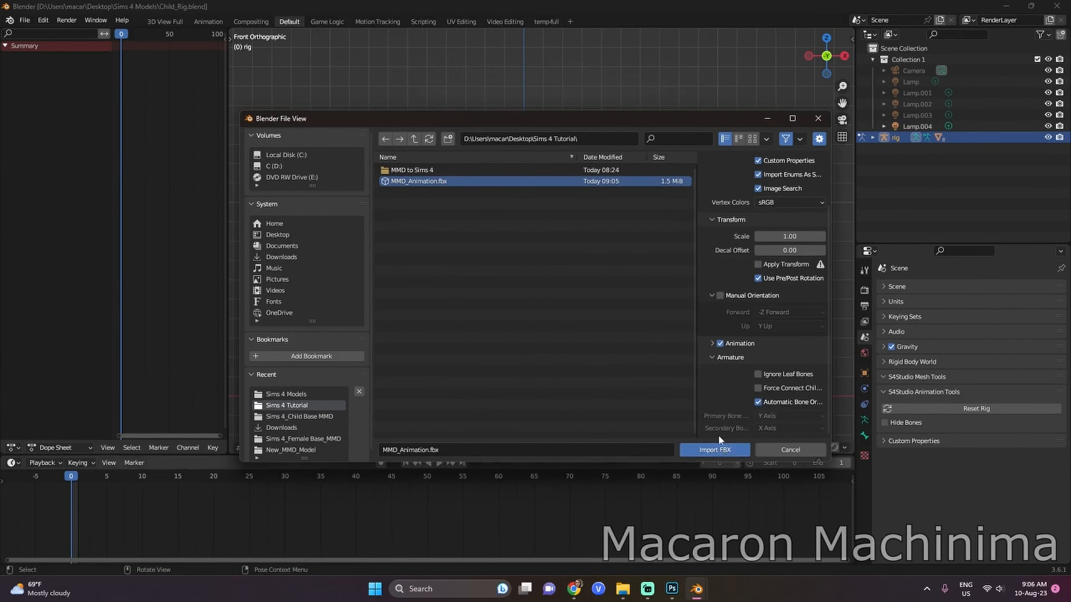
left_click(713, 450)
- Delete the imported rigid-body meshes listed above 00Child base_arm, down through 00C_左ひじ
left_click(920, 152, "shift")
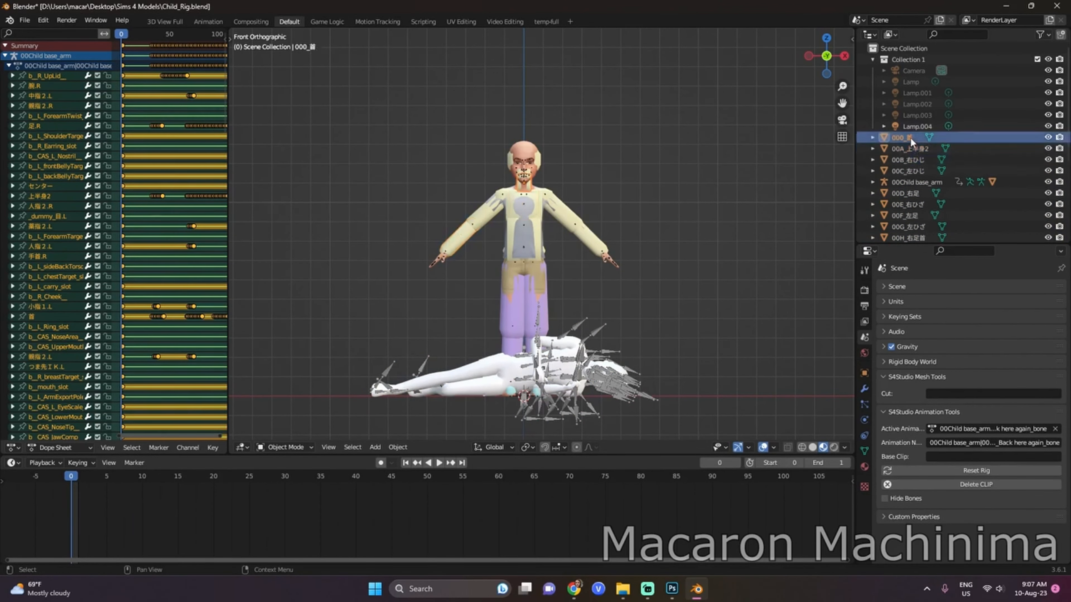
left_click(913, 171, "shift")
key("Delete")
- Delete the remaining imported rigid-body meshes listed from 00D_右足 onward, keeping 00Child base_arm
left_click(921, 151)
scroll(923, 165, "down", 5)
scroll(928, 147, "up", 5)
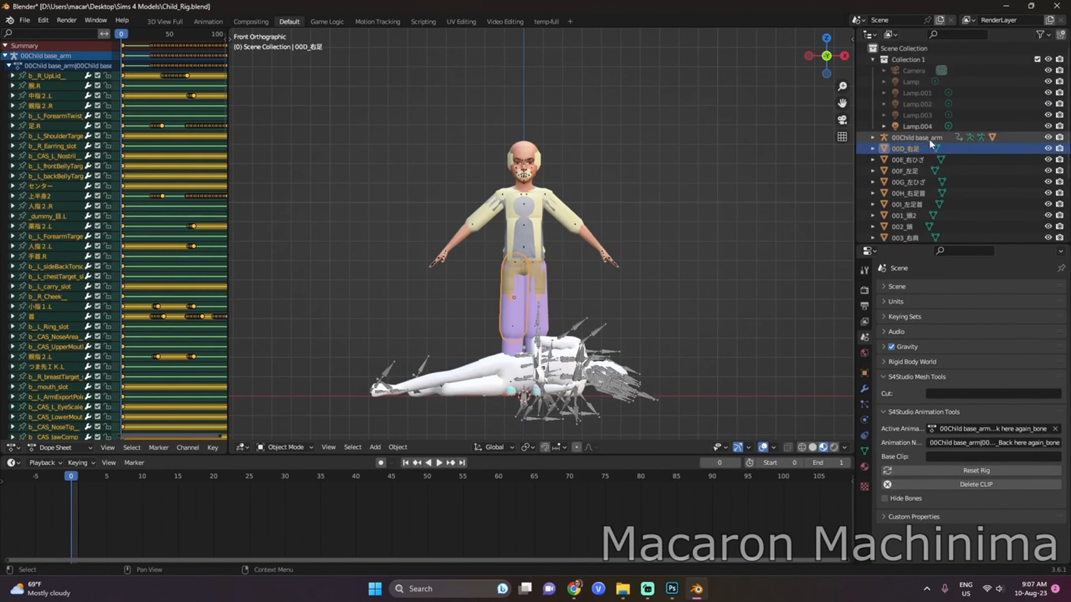
scroll(926, 143, "down", 5)
left_click(915, 211, "shift")
scroll(912, 132, "down", 4)
left_click(914, 220, "shift")
right_click(913, 217)
left_click(916, 218)
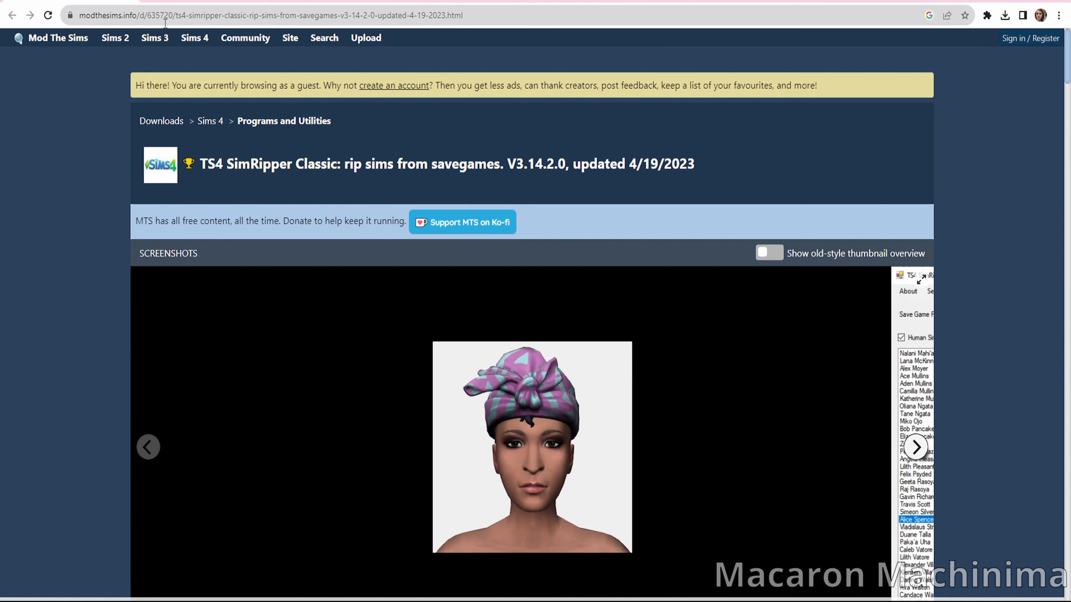
- Look over the Sims 4 Studio download thread and Rokoko's Install the Blender plugin article in the browser
left_click(206, 1)
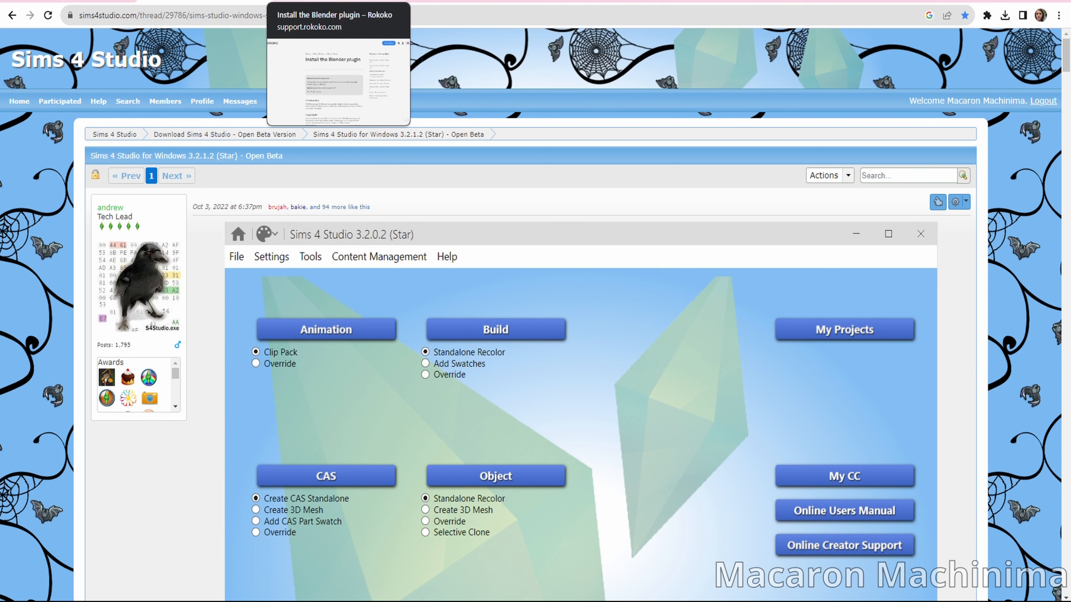
left_click(337, 1)
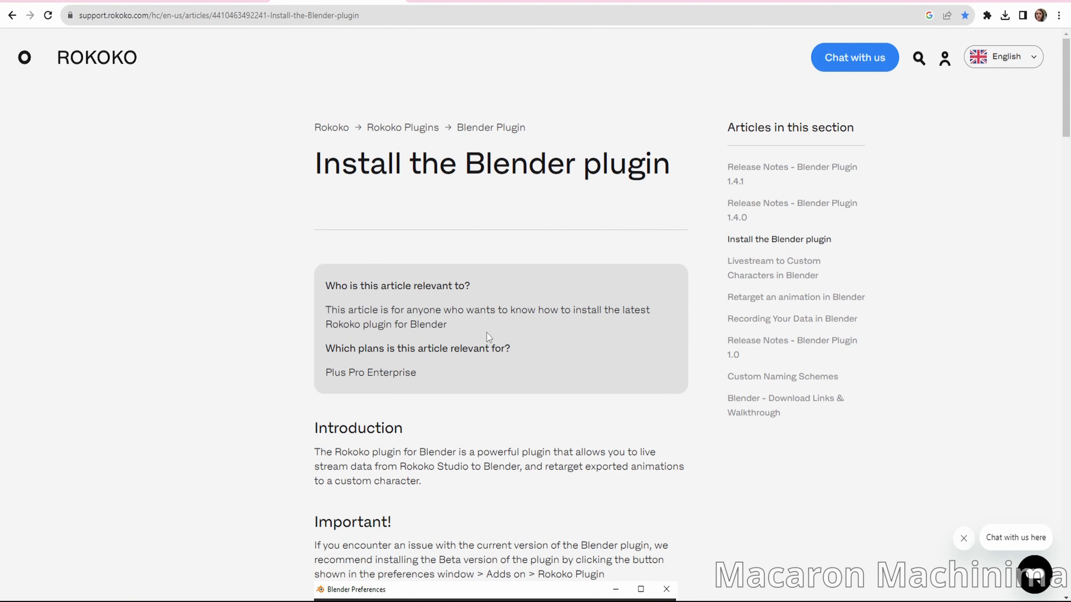
scroll(487, 333, "down", 10)
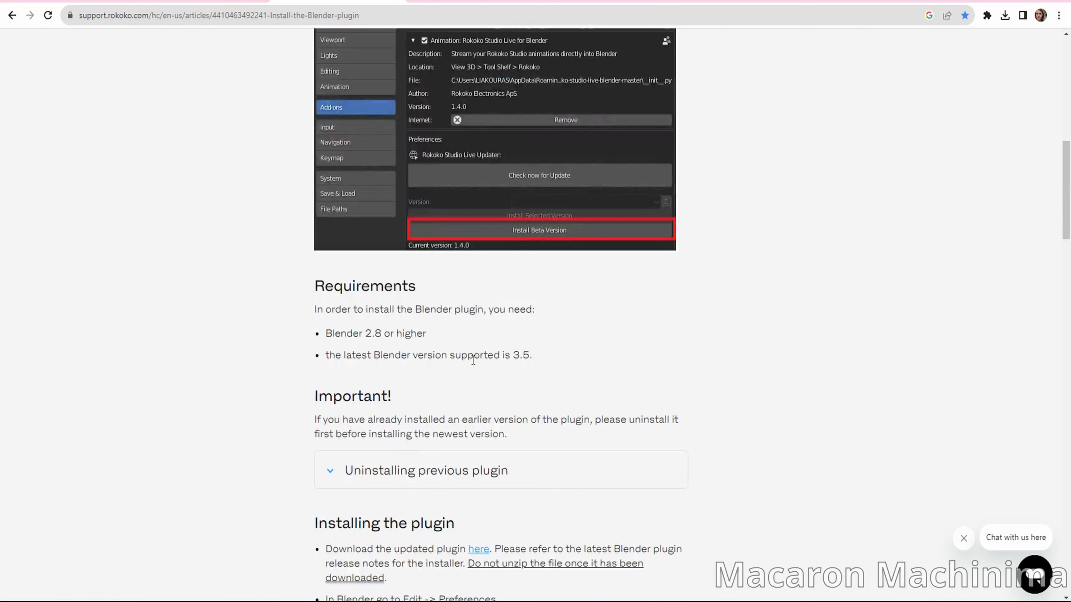
- View the blender_mmd_tools tags on GitHub and the DeviantArt page for the English PmxEditor vr.0254f
left_click(485, 1)
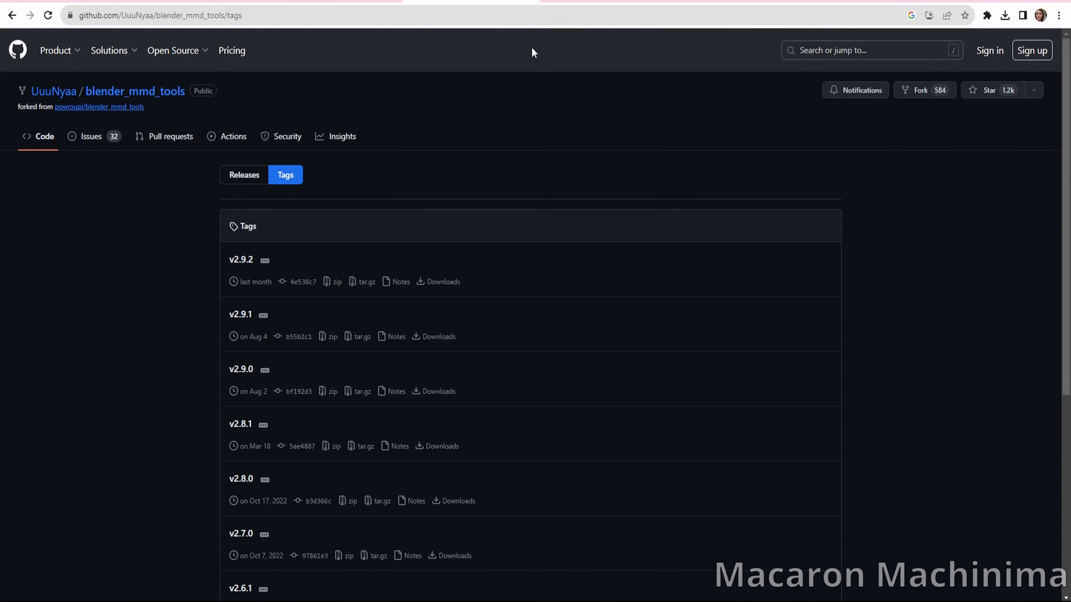
left_click(607, 2)
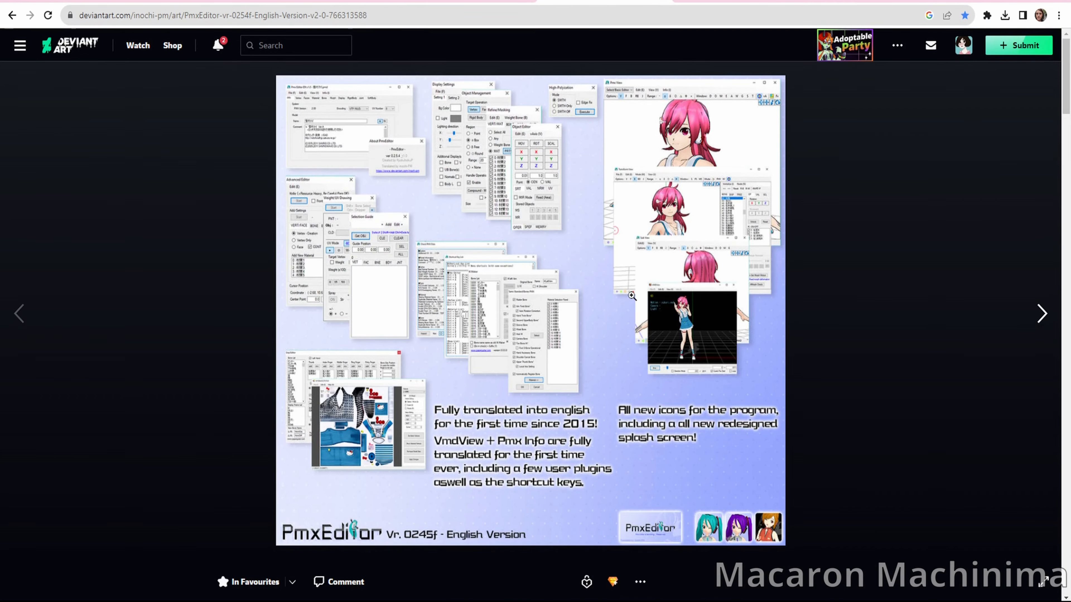
scroll(591, 360, "down", 10)
scroll(592, 359, "up", 8)
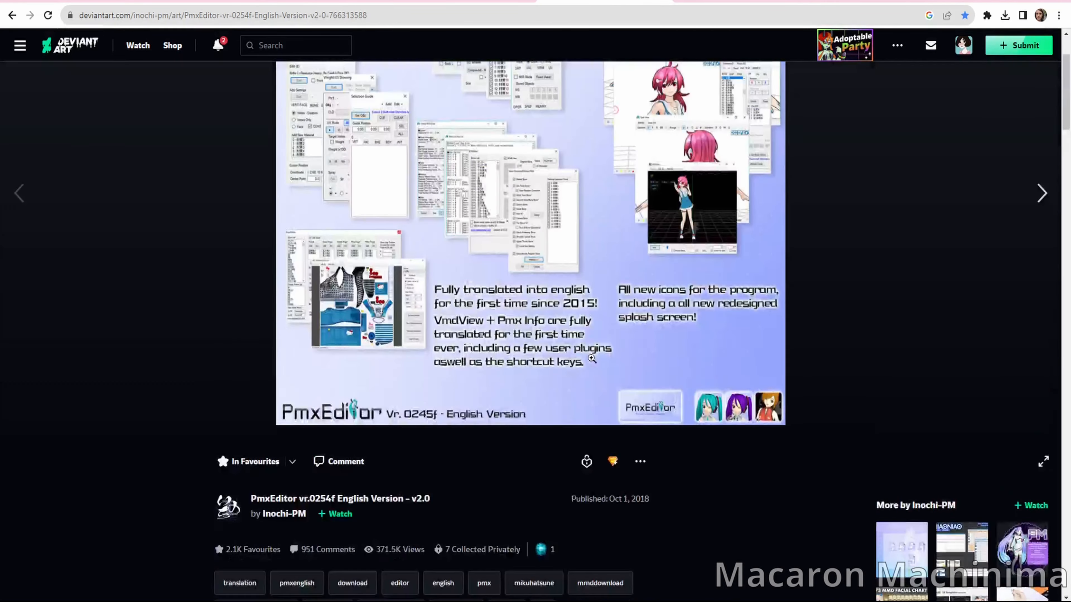
scroll(592, 359, "up", 3)
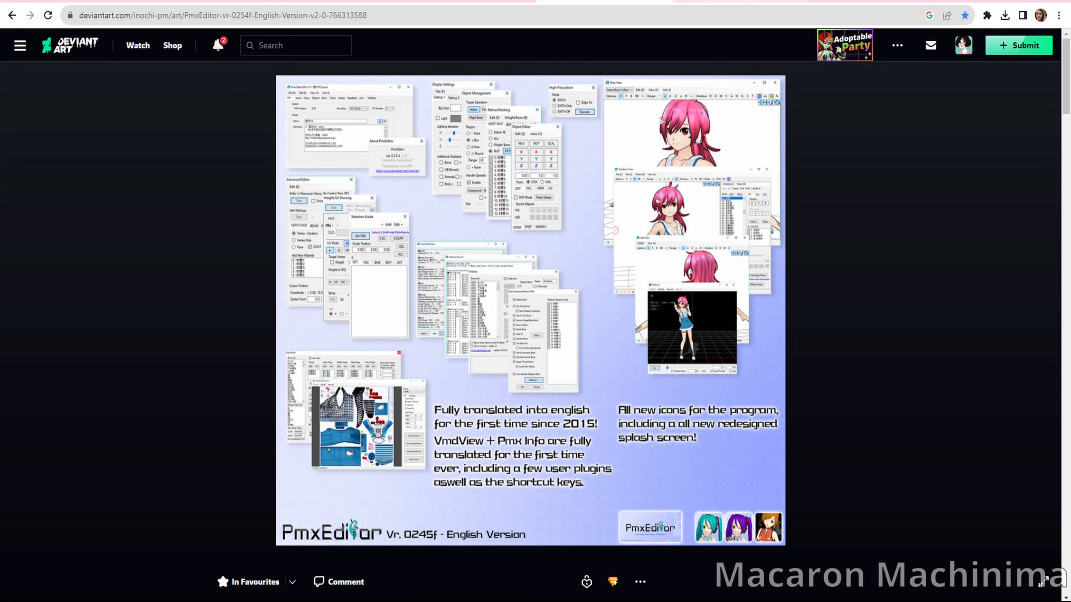
- Look over the LearnMMD downloads page and find the download section on the TS4 SimRipper Classic page
left_click(738, 1)
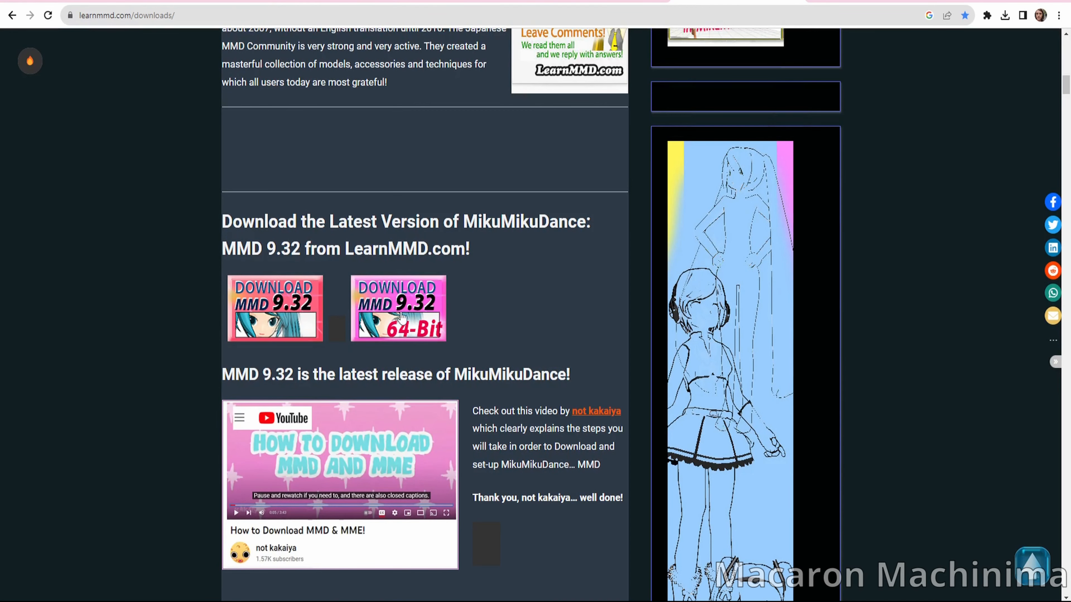
scroll(480, 300, "up", 15)
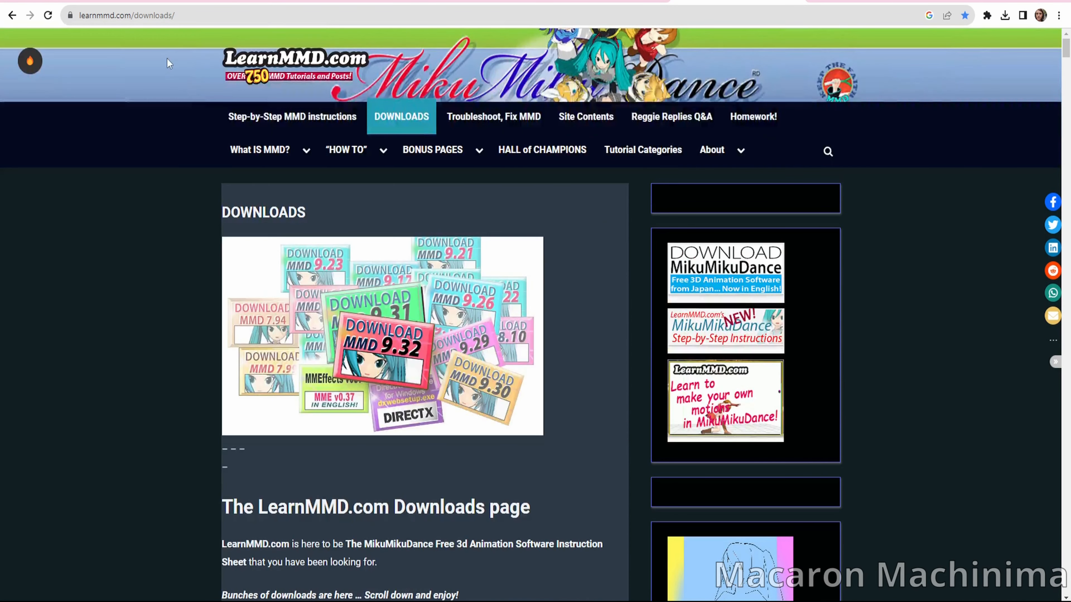
left_click(95, 3)
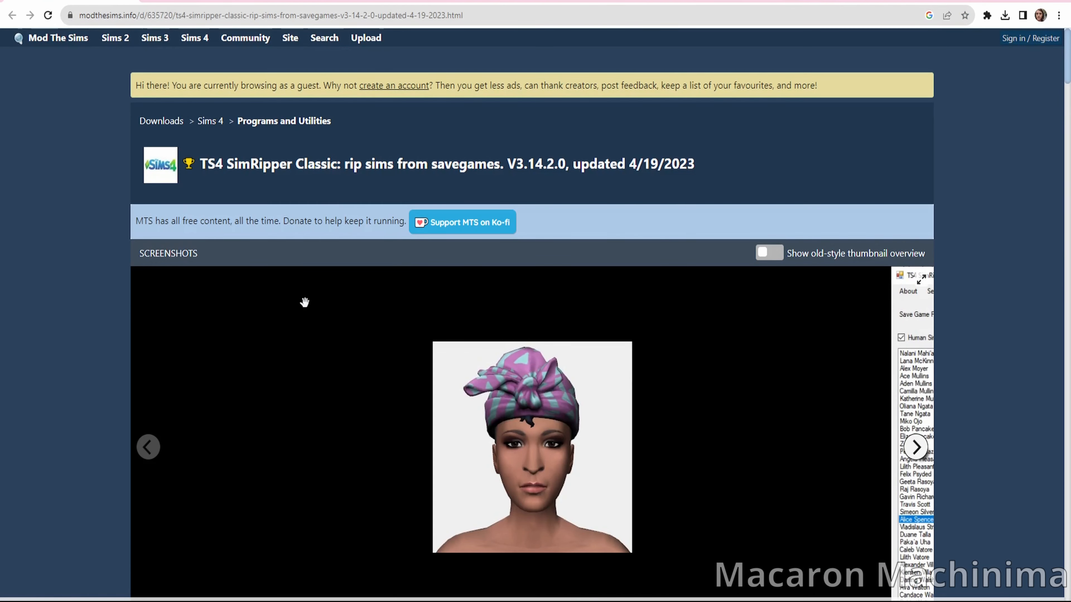
scroll(326, 327, "down", 8)
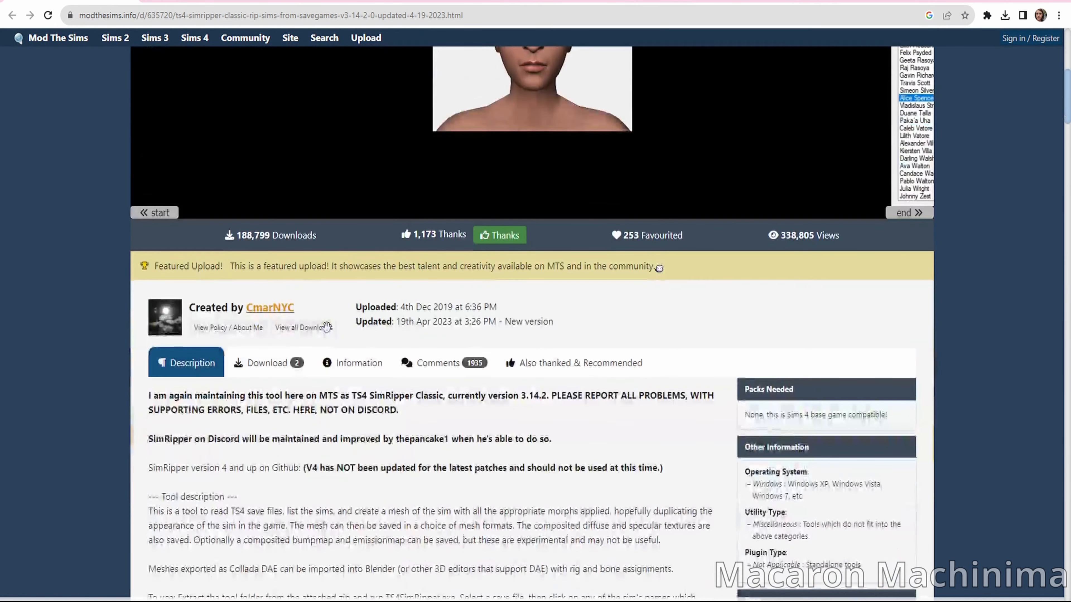
left_click(284, 377)
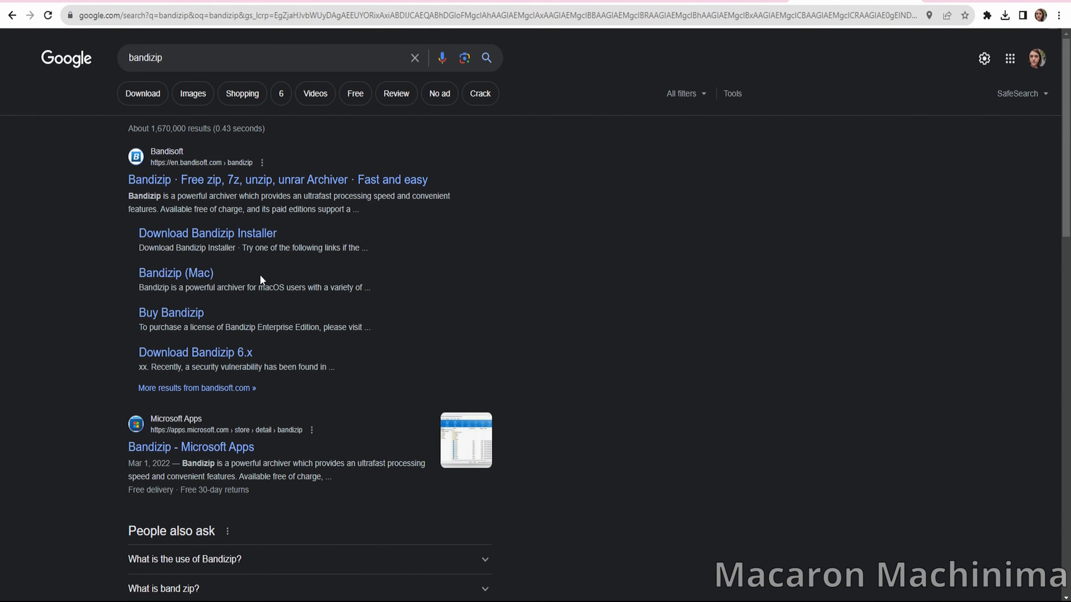
- Open the Bandizip for Windows page from the search results and go to its free v7.32 download
left_click(265, 180)
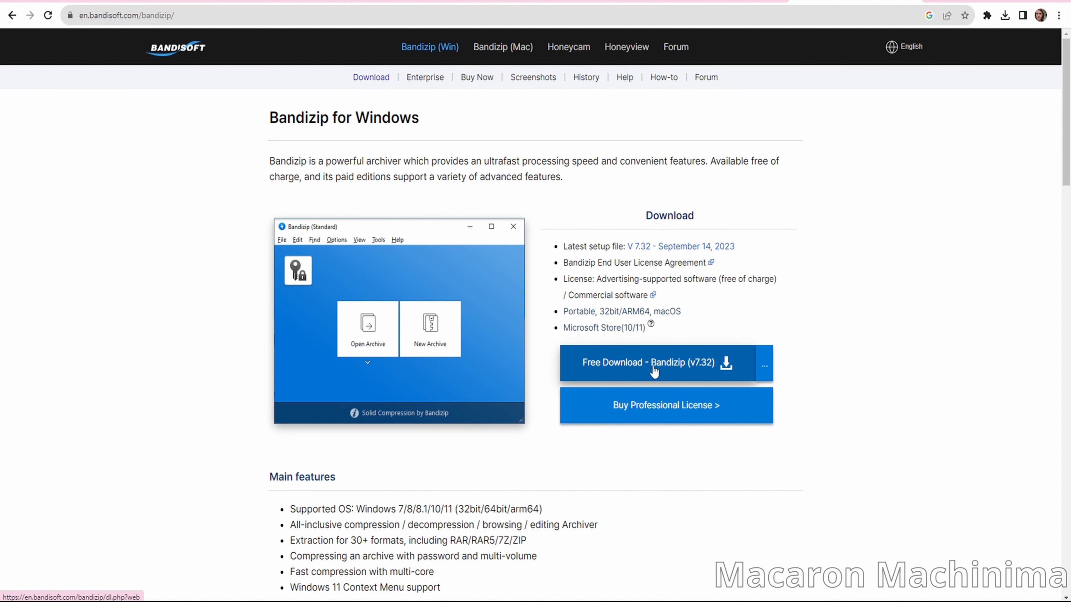
left_click(575, 360)
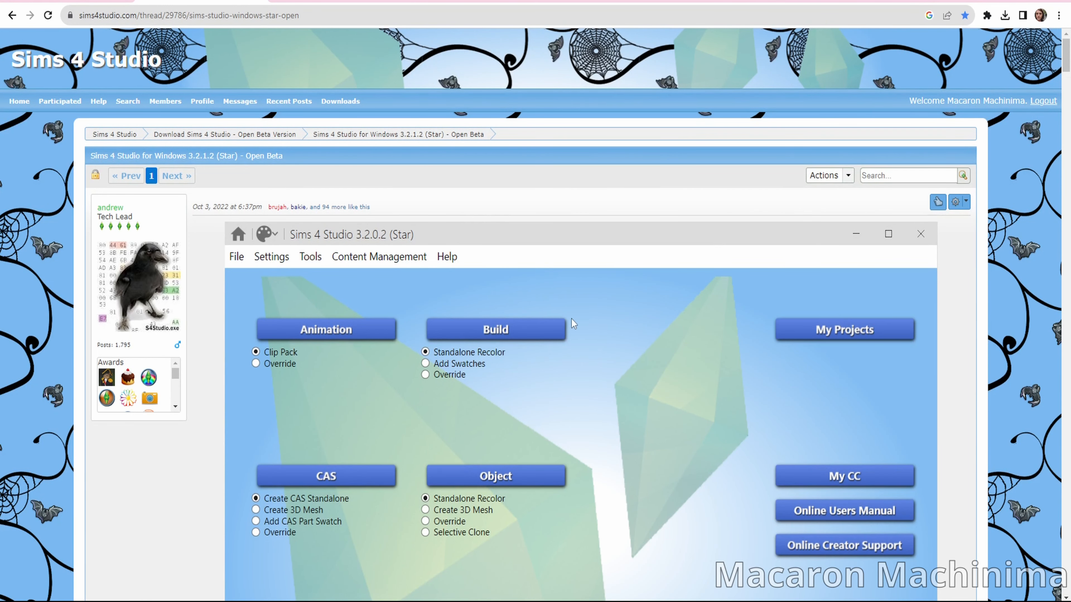
- Find the download links in the Sims 4 Studio for Windows 3.2.1.2 (Star) thread
scroll(573, 323, "down", 15)
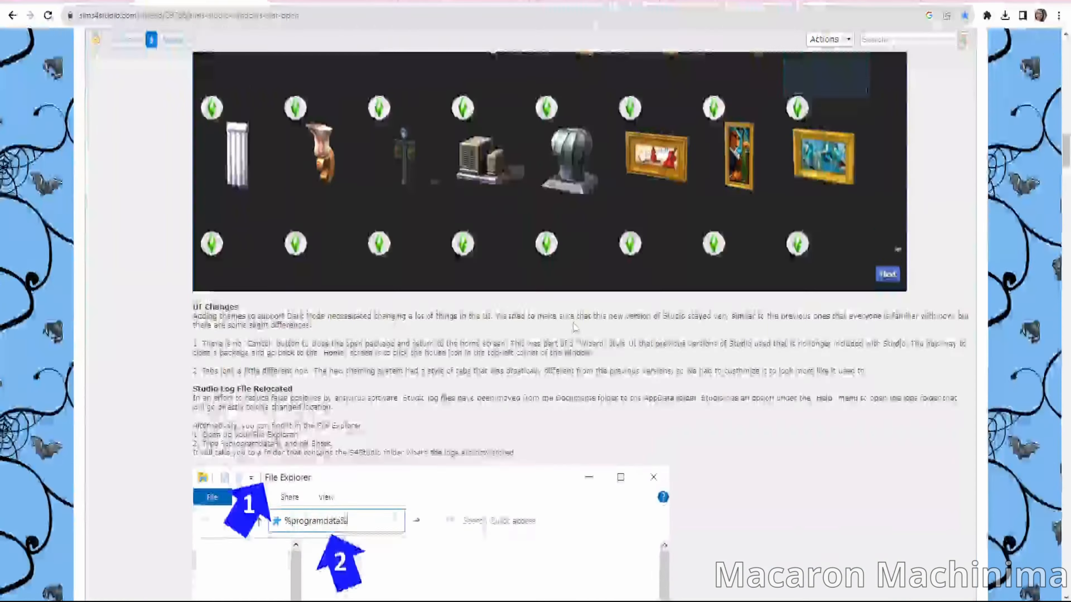
scroll(573, 324, "down", 20)
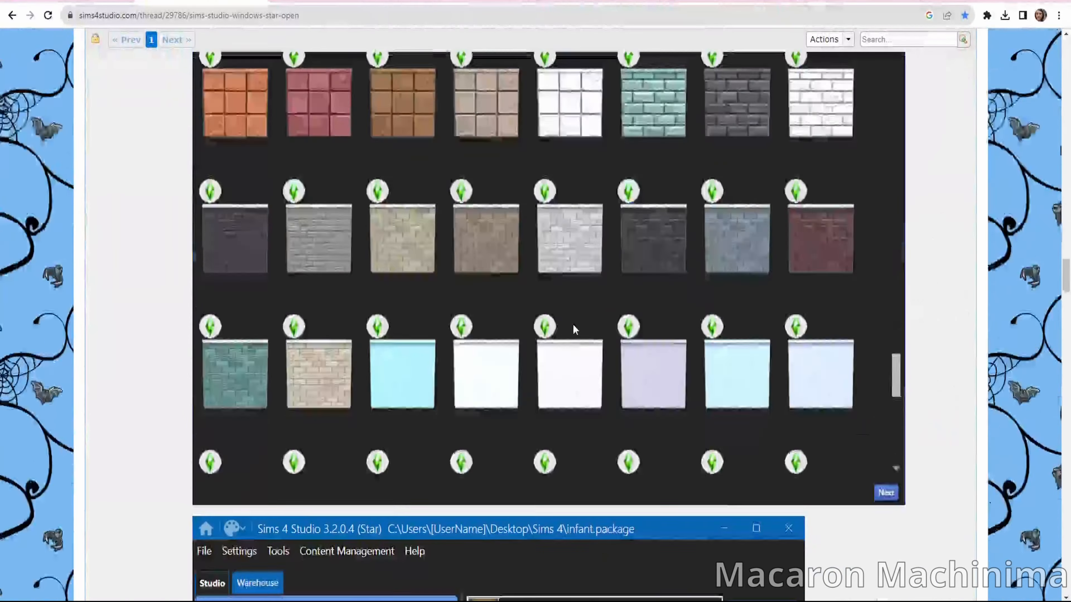
scroll(573, 324, "down", 15)
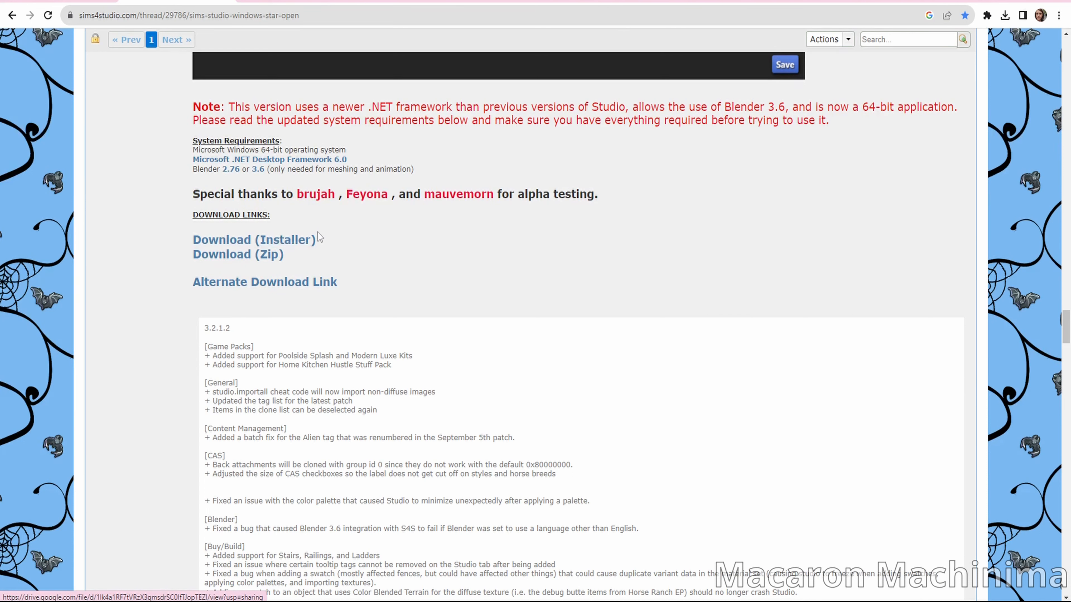
- View the Blender 3.6 LTS release page and return to the Sims 4 Studio thread
left_click(292, 1)
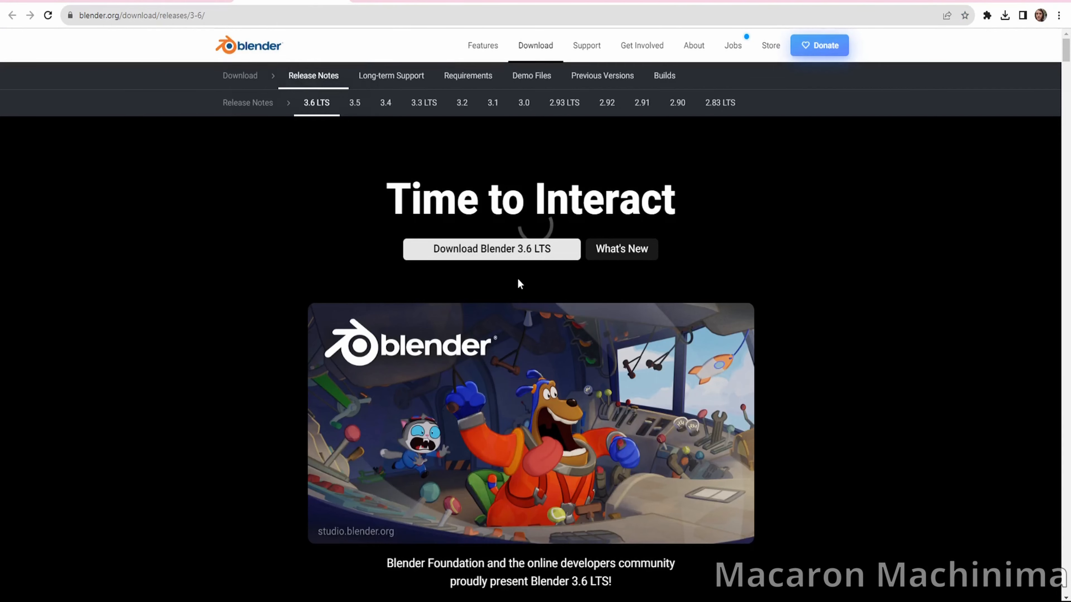
scroll(512, 218, "down", 3)
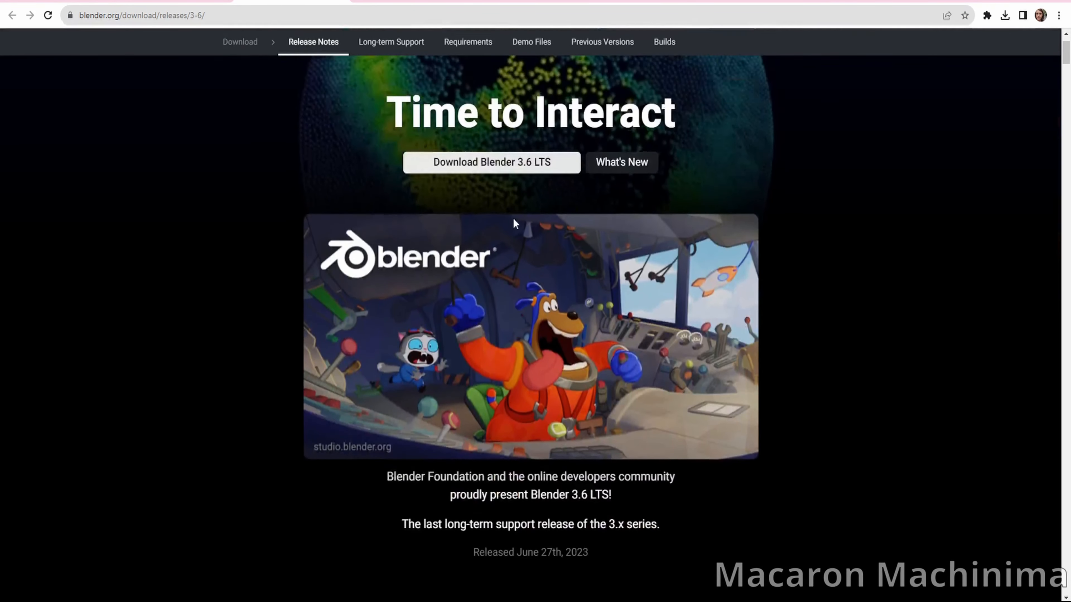
scroll(513, 218, "up", 3)
left_click(194, 2)
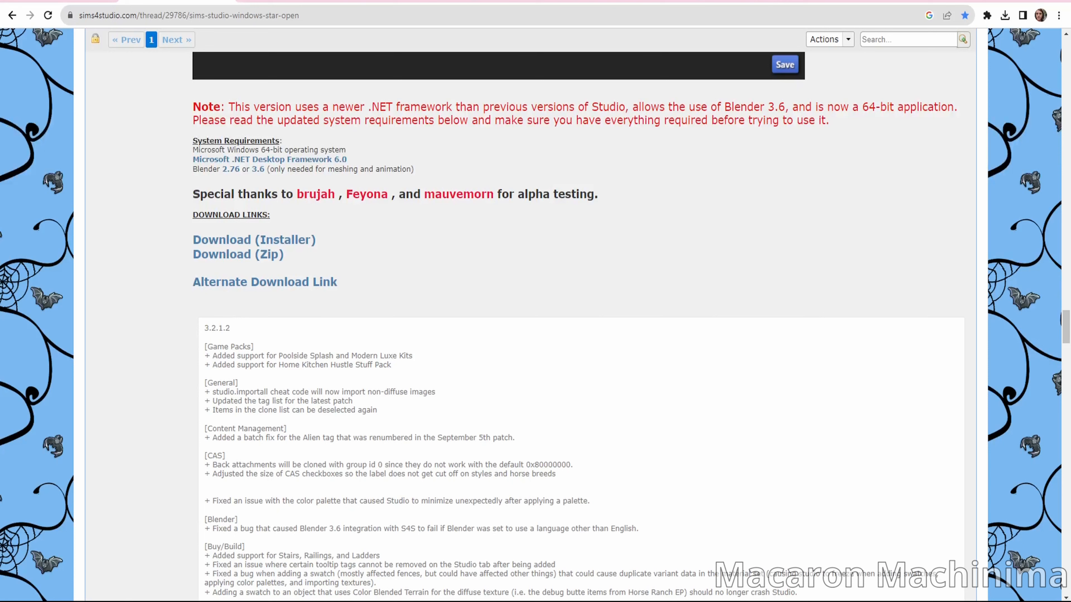
- Review Rokoko's Install the Blender plugin article down to the plugin download and installation instructions
left_click(295, 1)
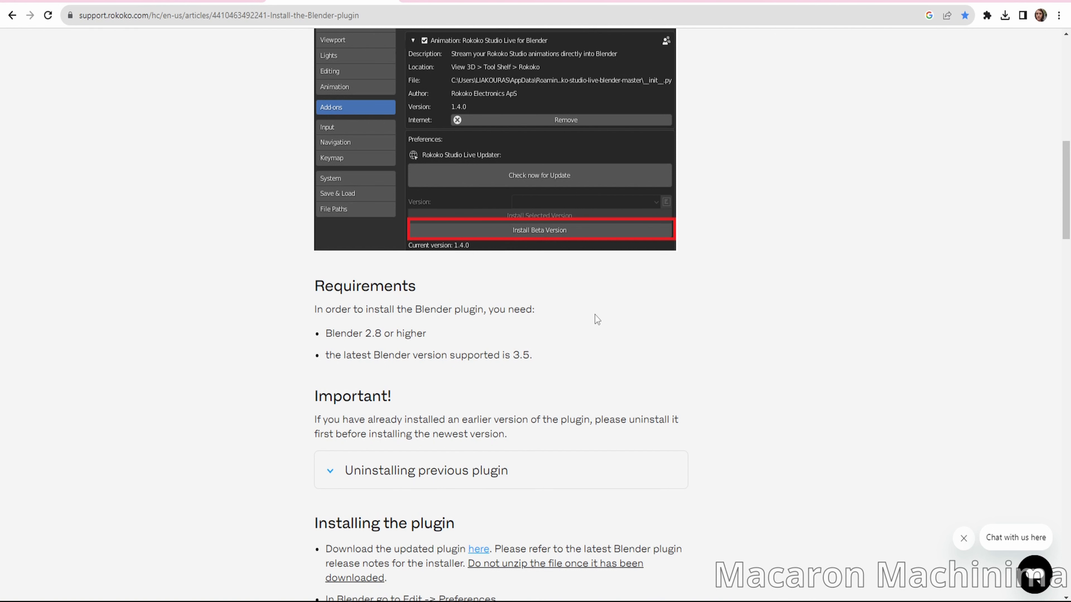
scroll(595, 314, "up", 10)
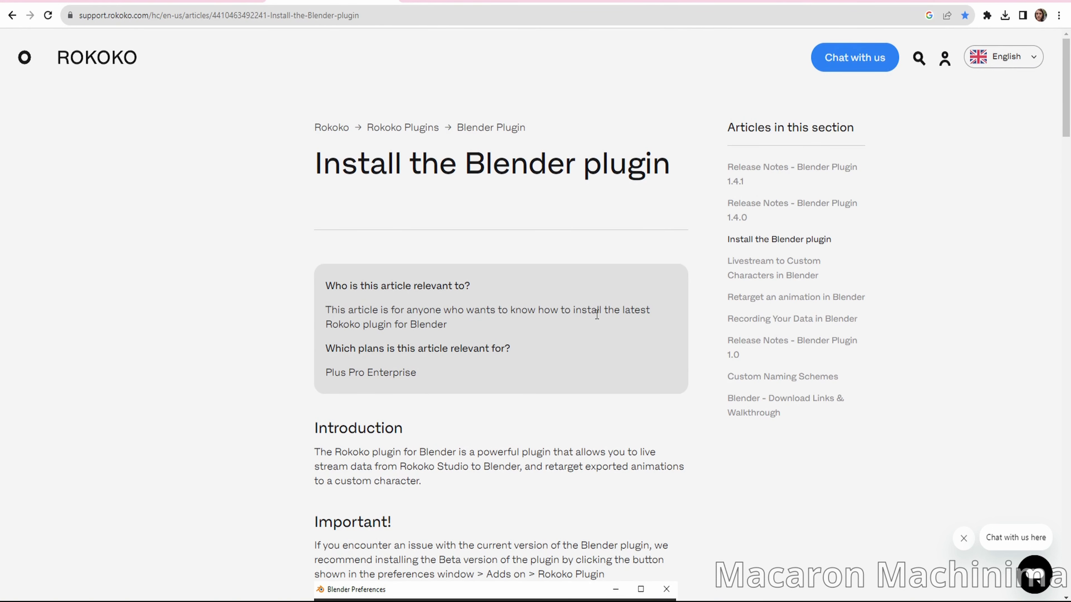
scroll(622, 375, "down", 10)
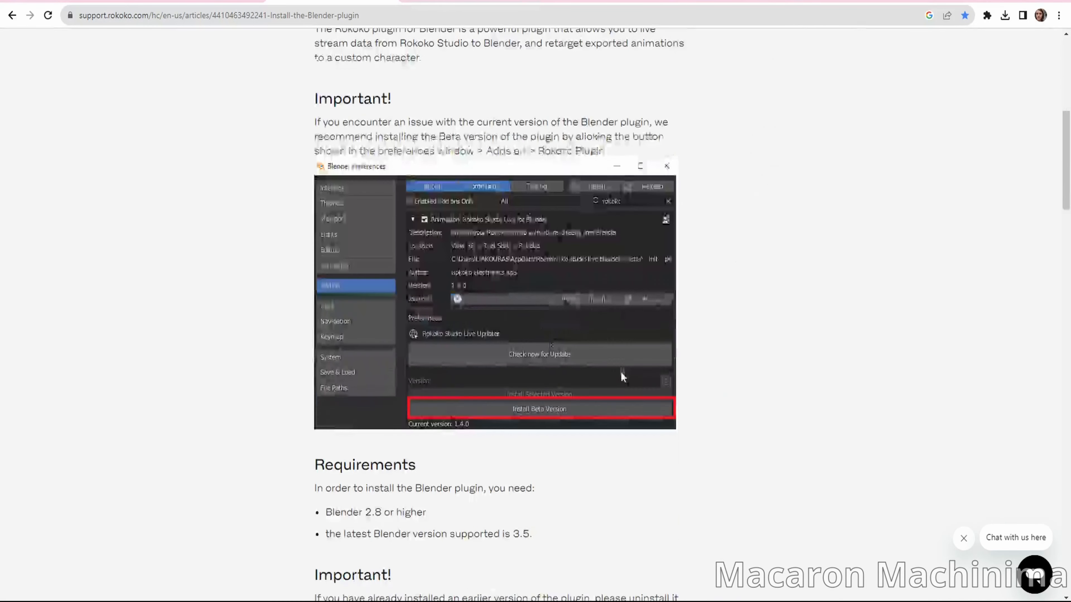
scroll(622, 375, "down", 1)
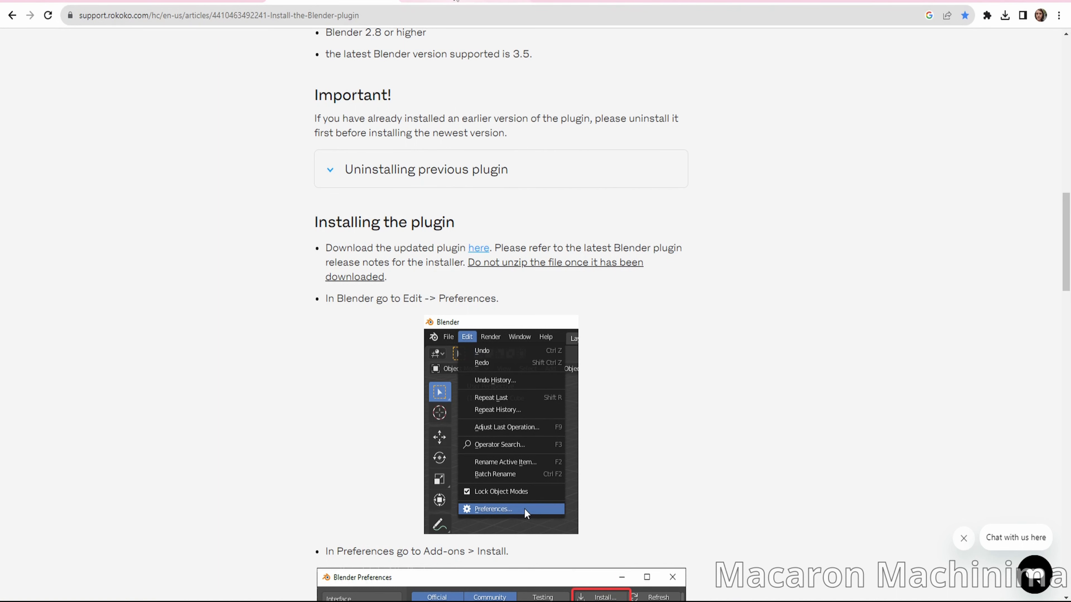
- Open the v2.9.2 release of blender_mmd_tools on GitHub and find the PmxEditor download links on the DeviantArt page
left_click(463, 2)
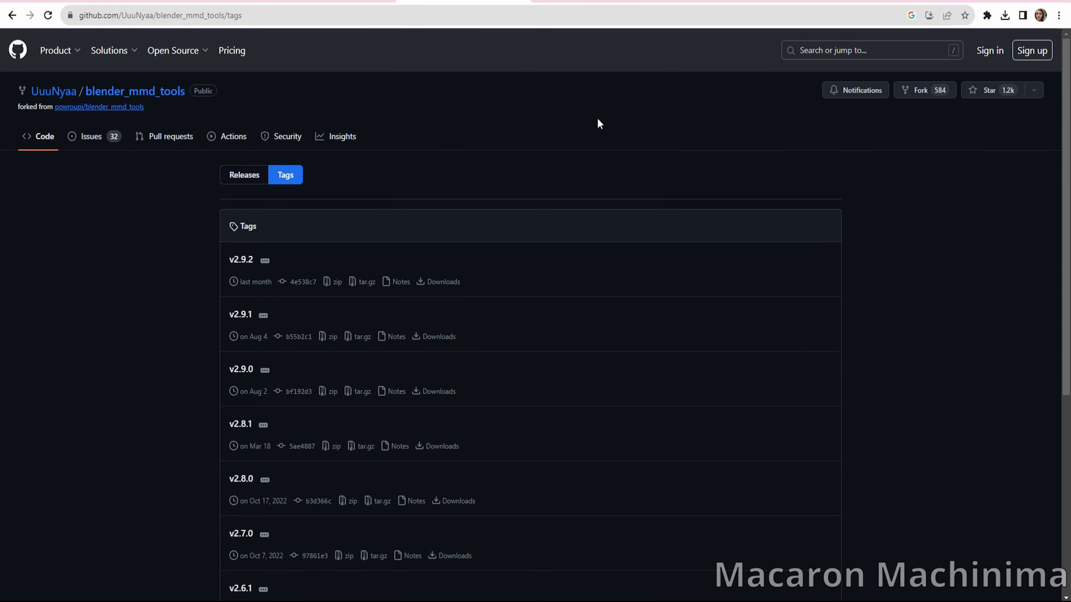
left_click(240, 262)
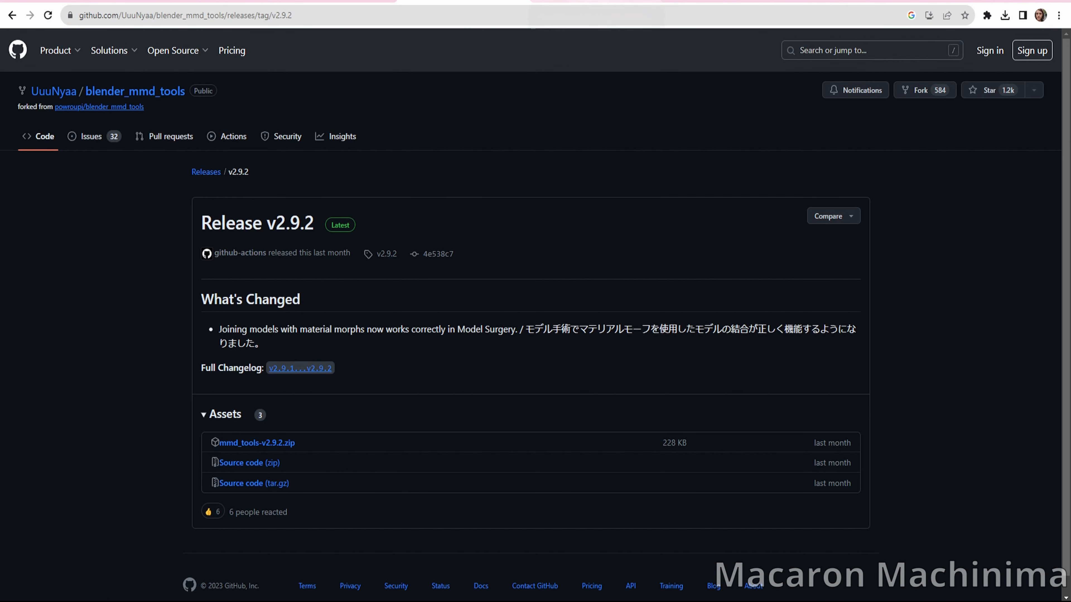
left_click(594, 2)
scroll(515, 411, "down", 10)
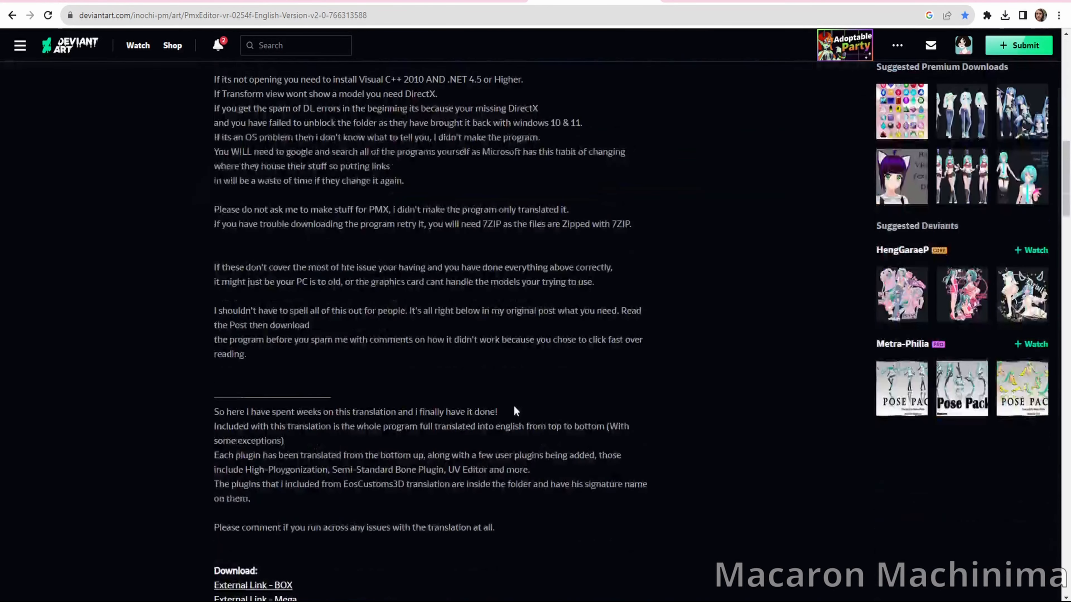
scroll(515, 411, "down", 8)
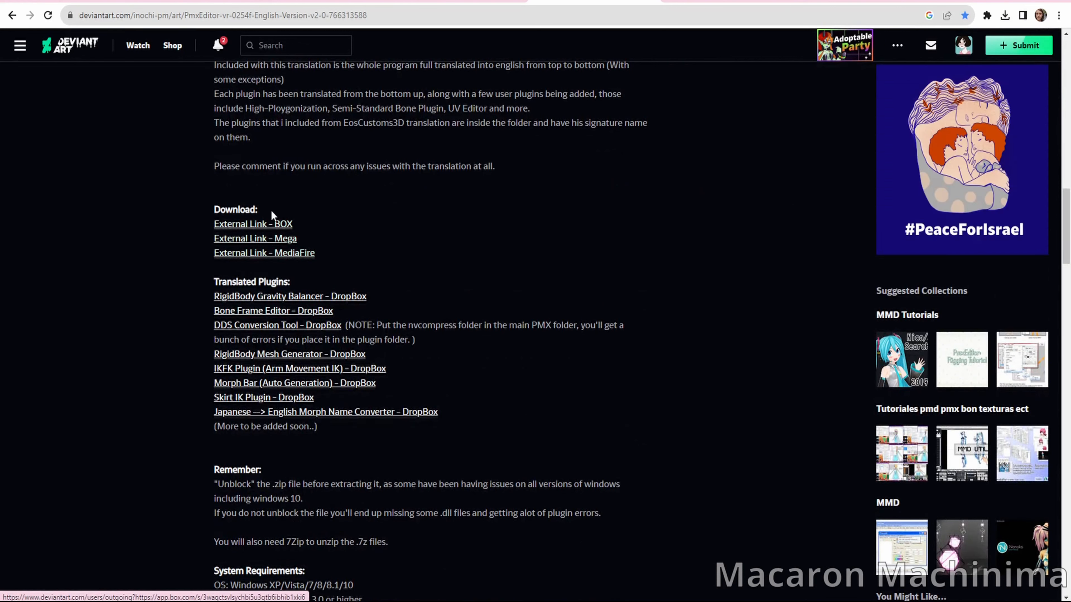
- Find the MMD 9.32 download section on the LearnMMD downloads page
left_click(717, 3)
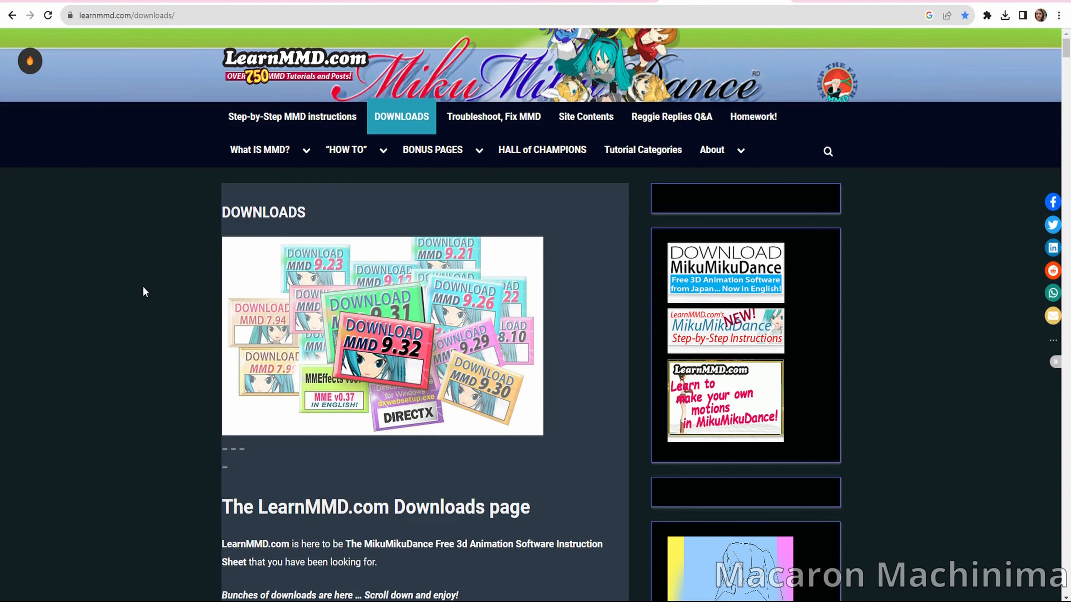
scroll(183, 296, "down", 5)
scroll(184, 293, "down", 10)
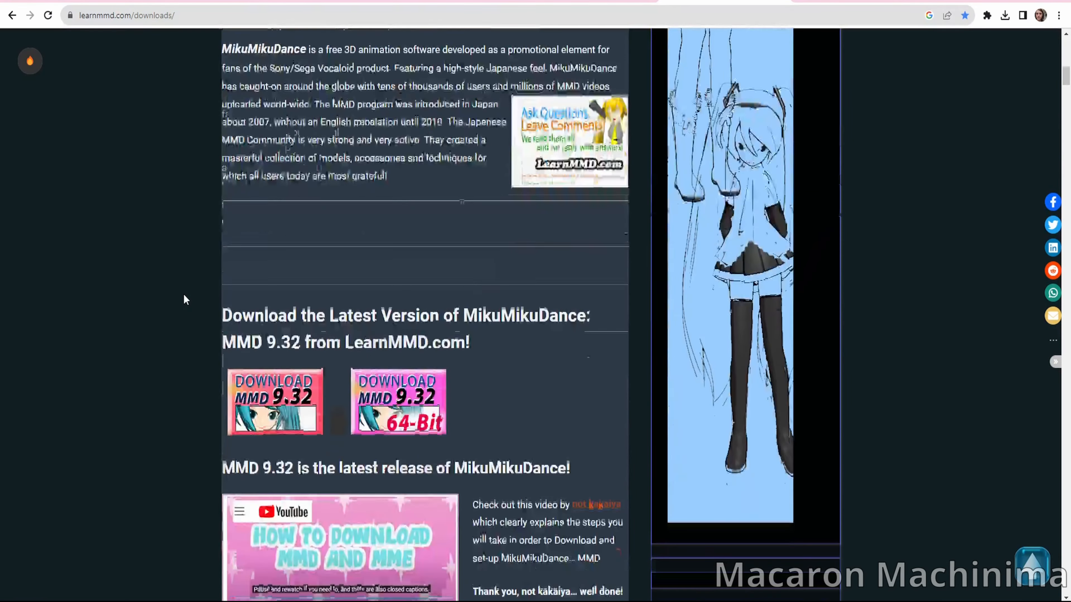
scroll(183, 294, "up", 3)
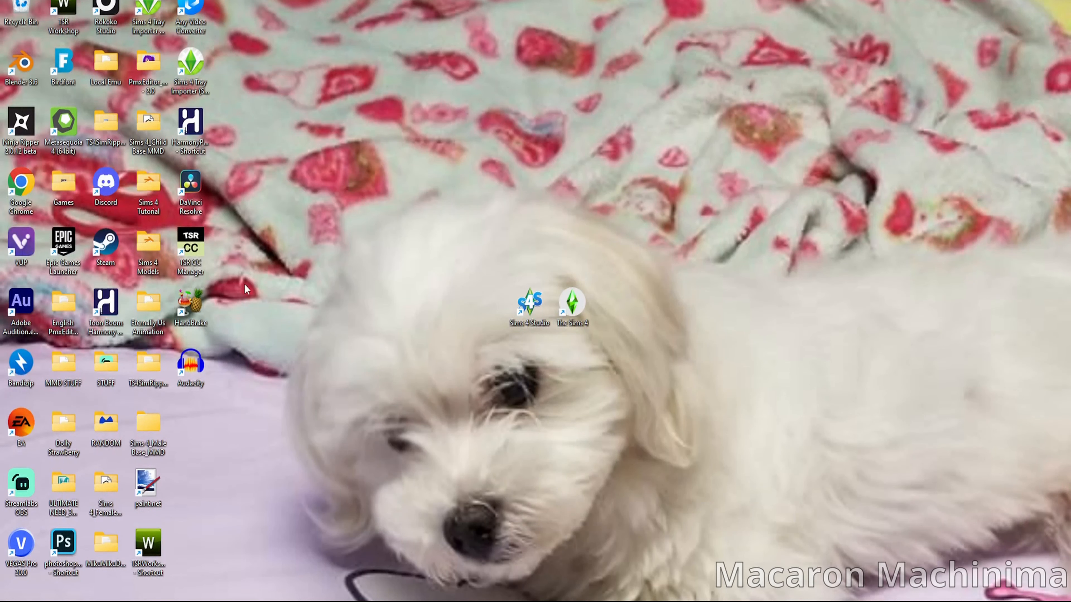
- Move the TS4SimRipper_3_14_2_0 folder to an empty area of the desktop and launch TS4SimRipper.exe from it
left_click_drag(148, 363, 655, 309)
double_click(656, 309)
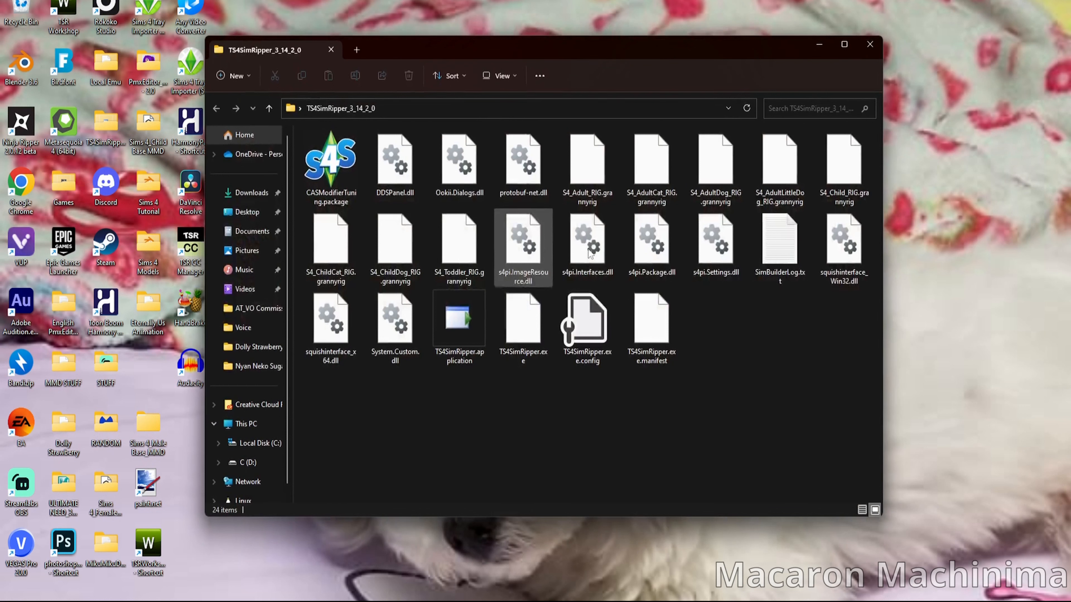
double_click(523, 324)
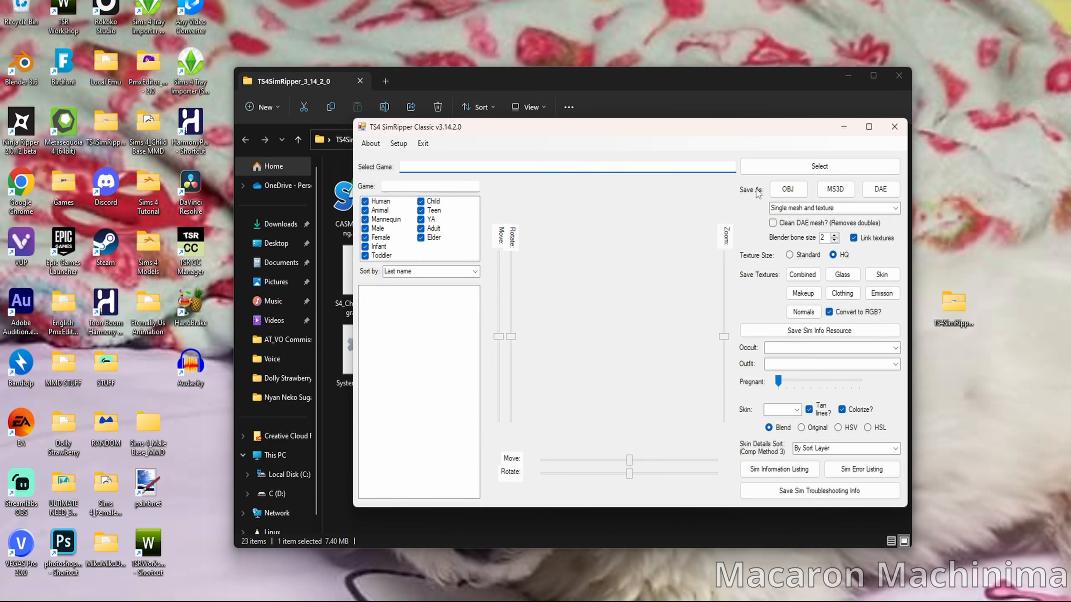
- Load the game save file Slot_00000008.save into TS4 SimRipper
left_click(805, 168)
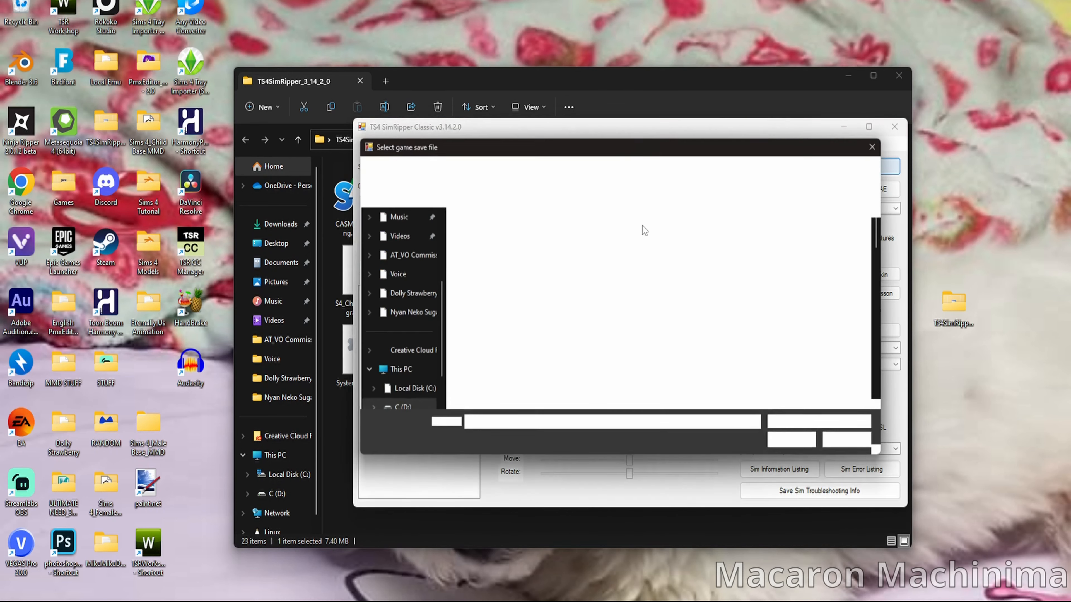
left_click(544, 272)
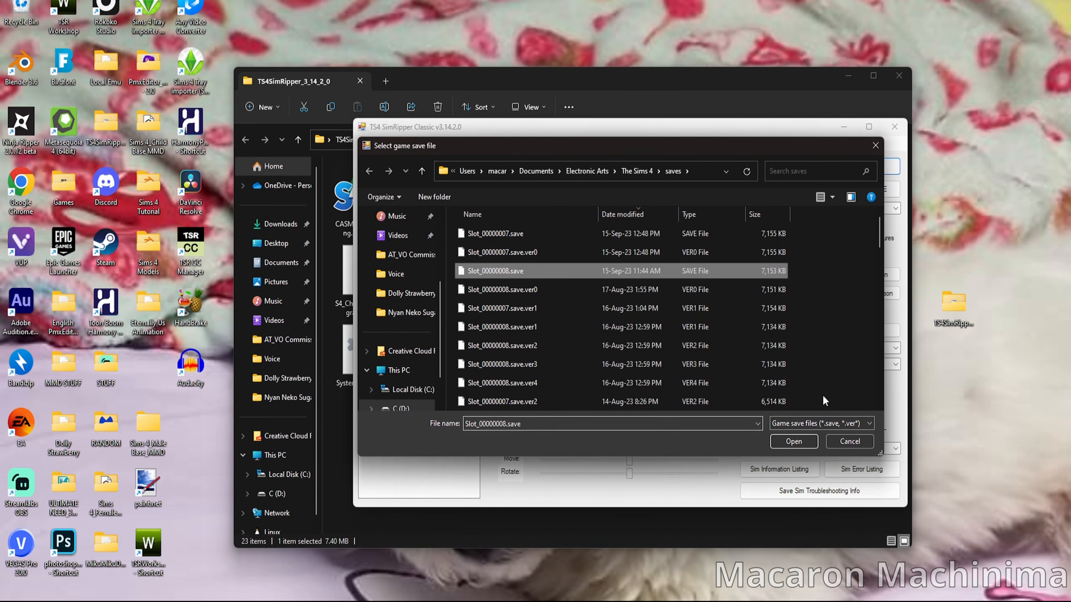
left_click(809, 444)
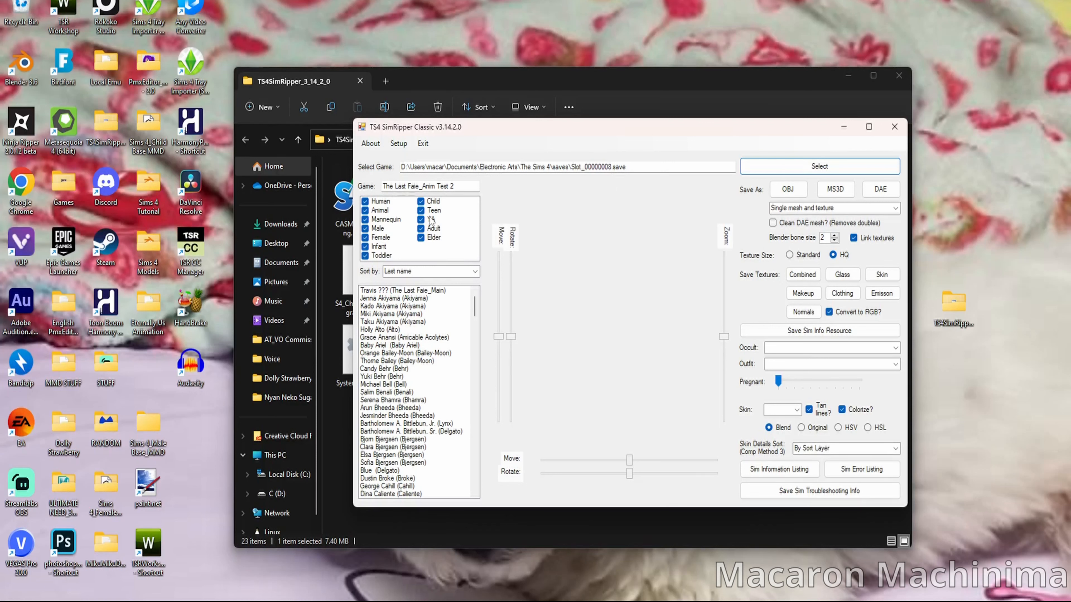
- Sort the Sim list by household name
left_click(440, 272)
left_click(475, 271)
left_click(447, 299)
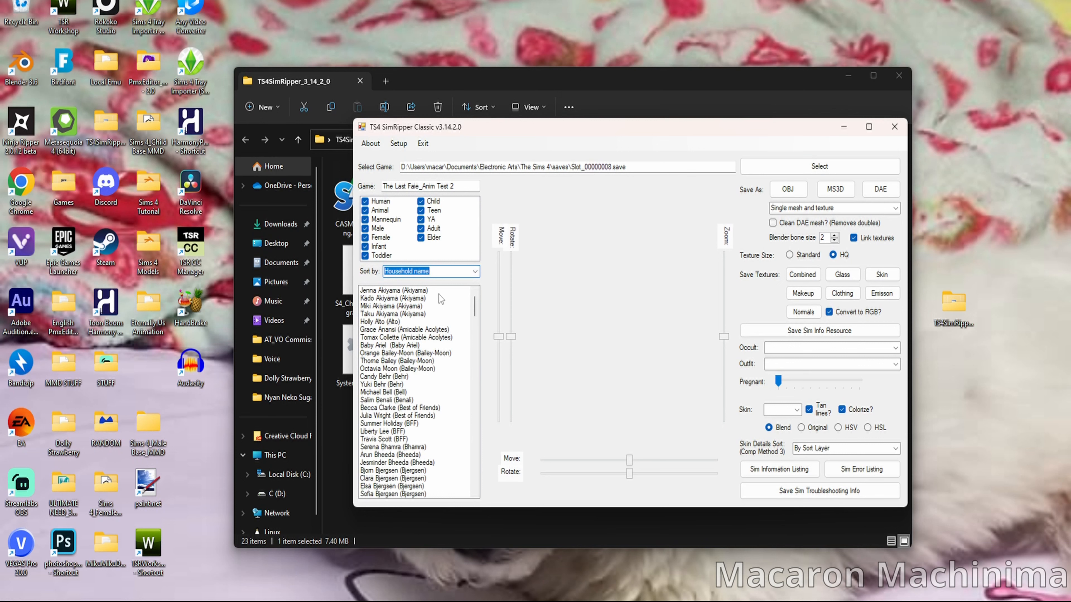
- Select the Sim Calliope Elwood from the The Last Faie_Main household in the Sim list
scroll(440, 357, "down", 15)
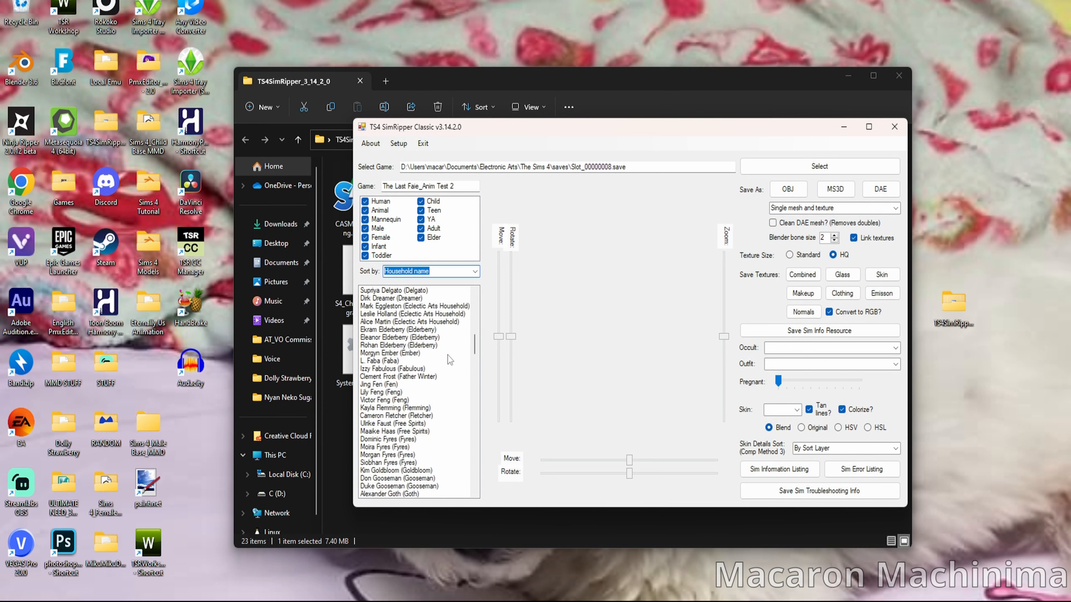
scroll(449, 360, "down", 15)
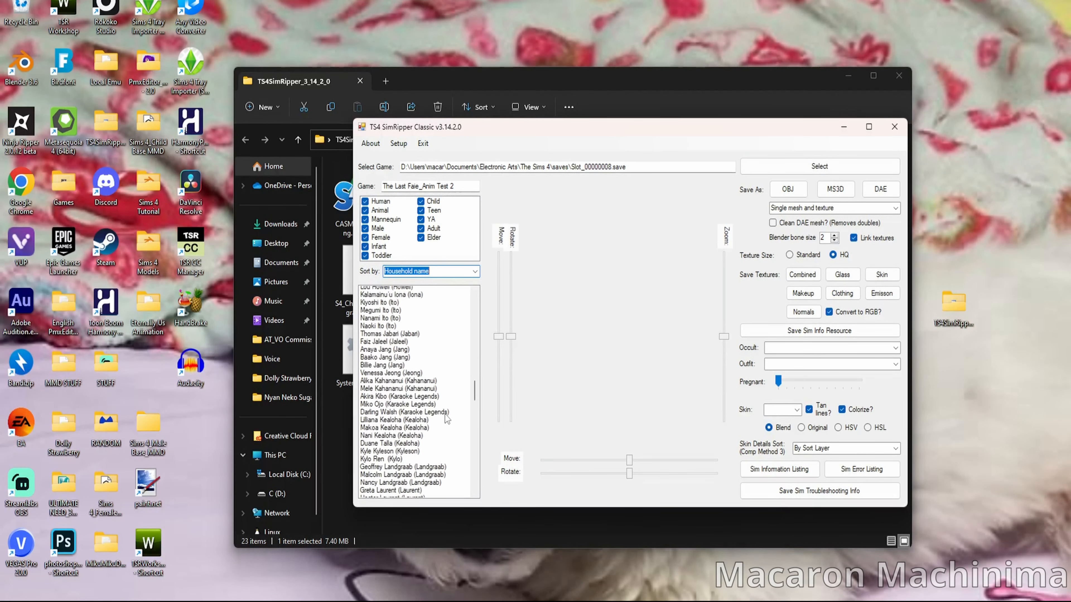
scroll(445, 414, "down", 15)
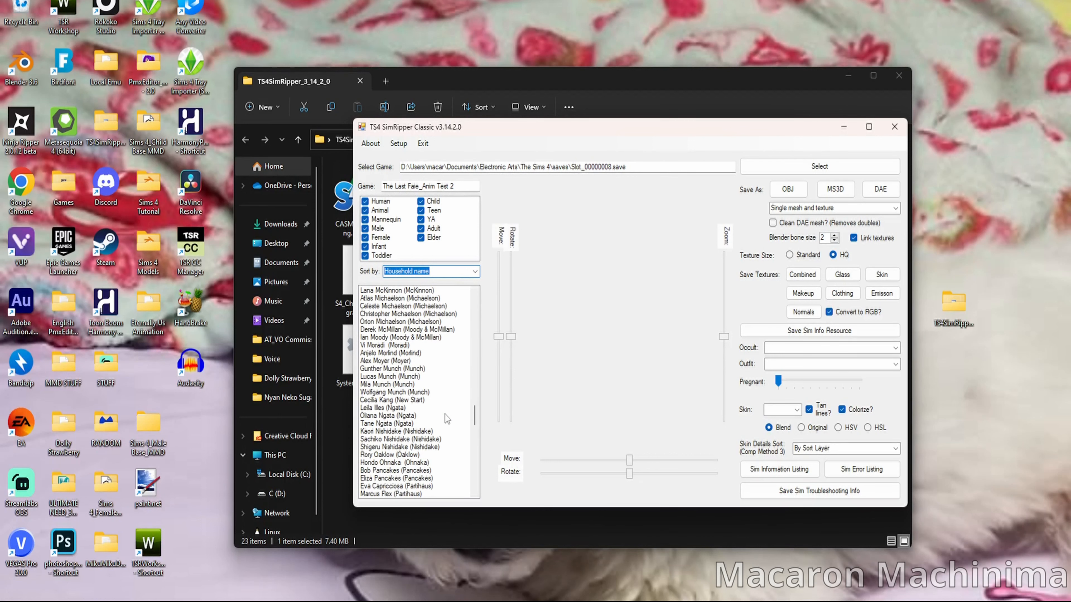
scroll(445, 414, "down", 6)
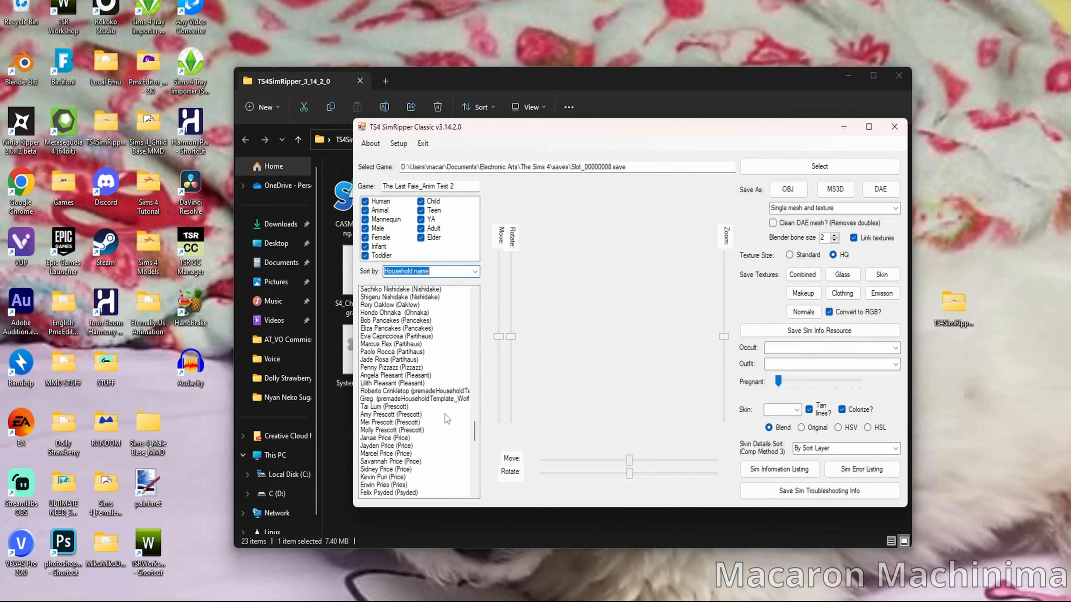
scroll(445, 414, "down", 15)
scroll(445, 414, "down", 5)
scroll(446, 419, "down", 1)
left_click(385, 439)
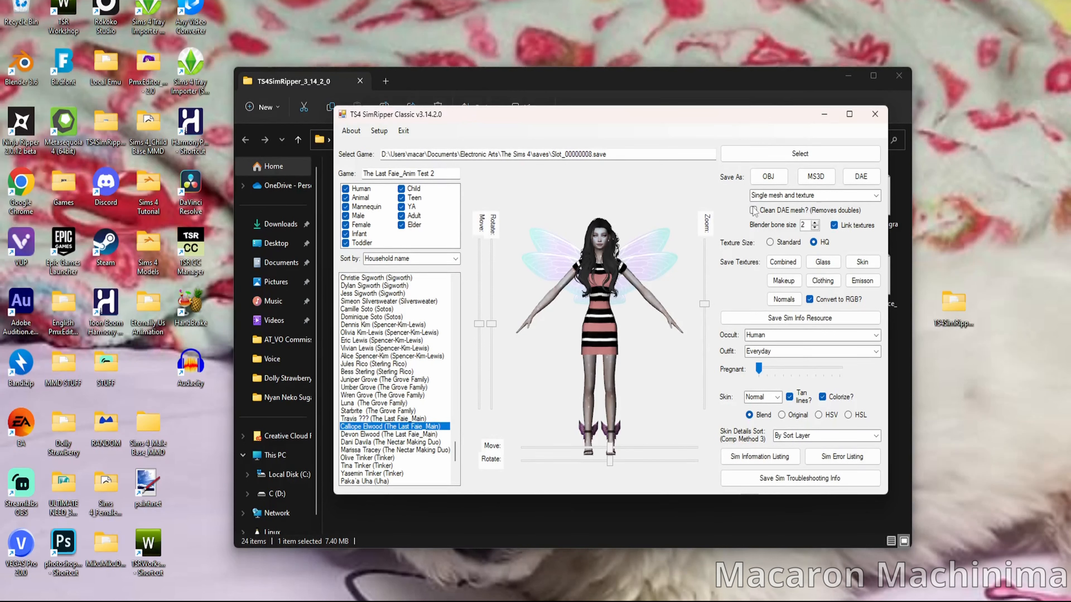
- Start saving the Sim as DAE and create and open a new folder named BLA inside the Dolly Strawberry folder
left_click(870, 180)
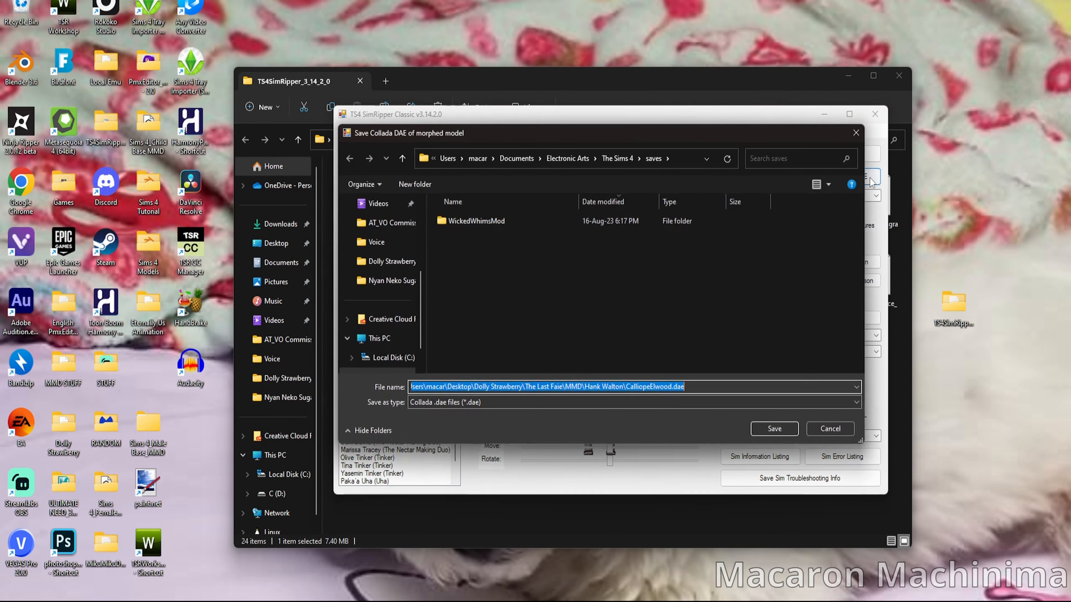
left_click(516, 158)
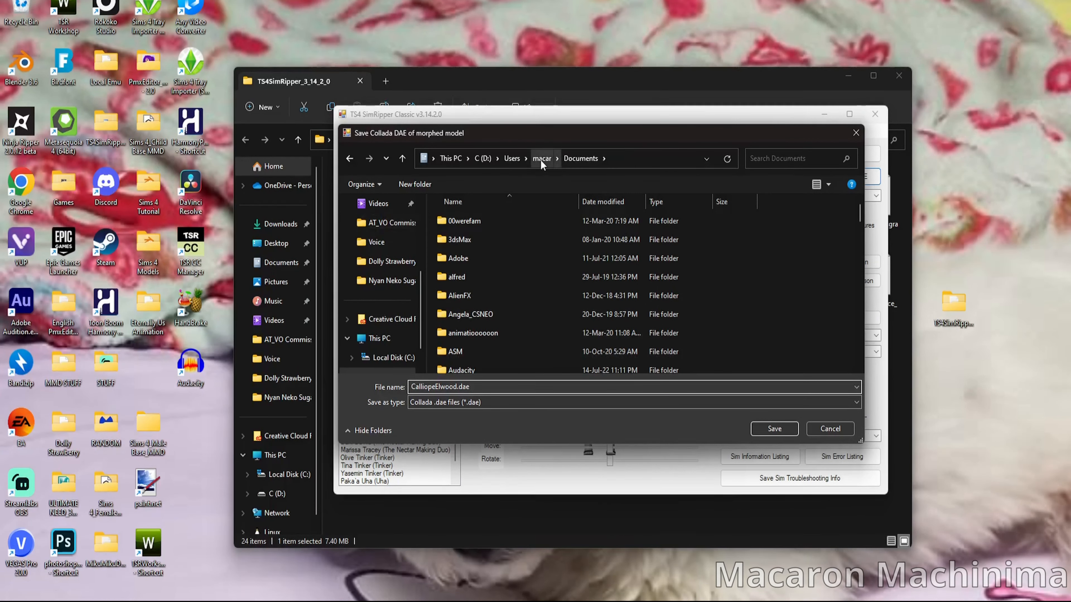
left_click(385, 262)
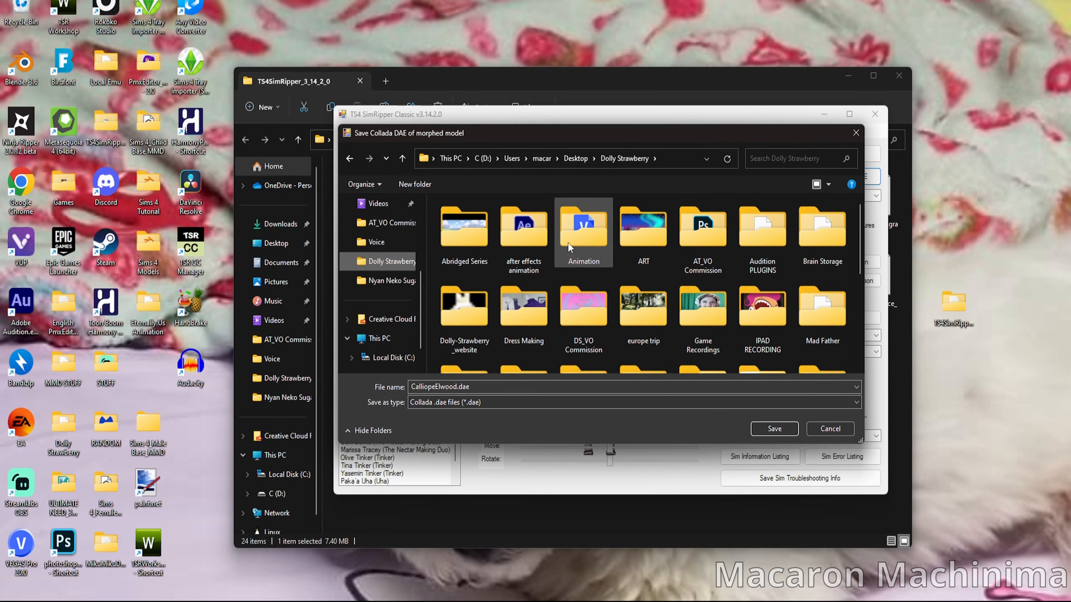
left_click(406, 184)
type("BLA")
key("Return")
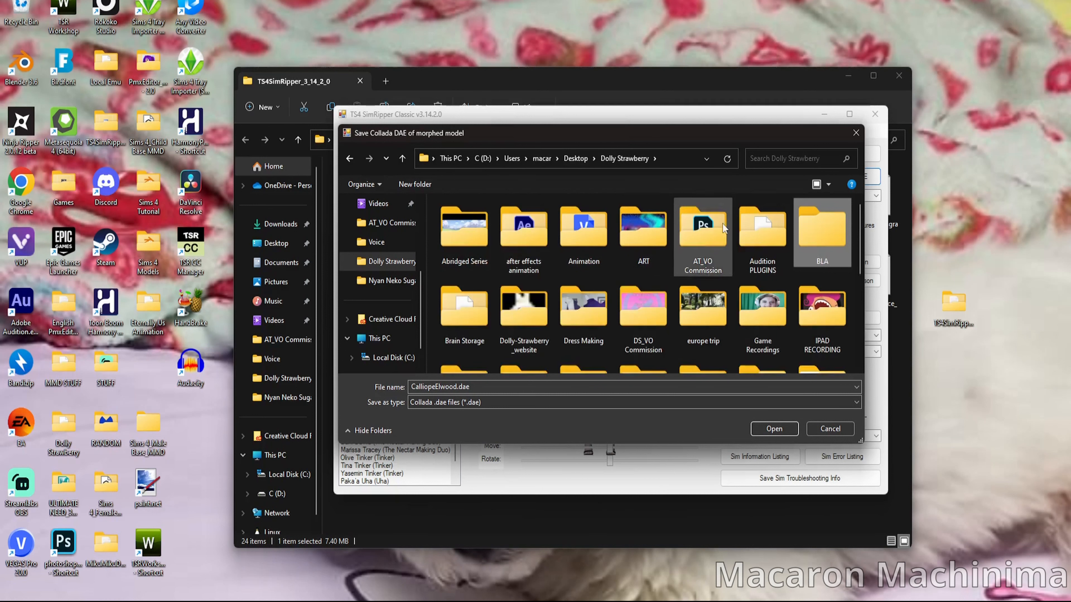
double_click(821, 229)
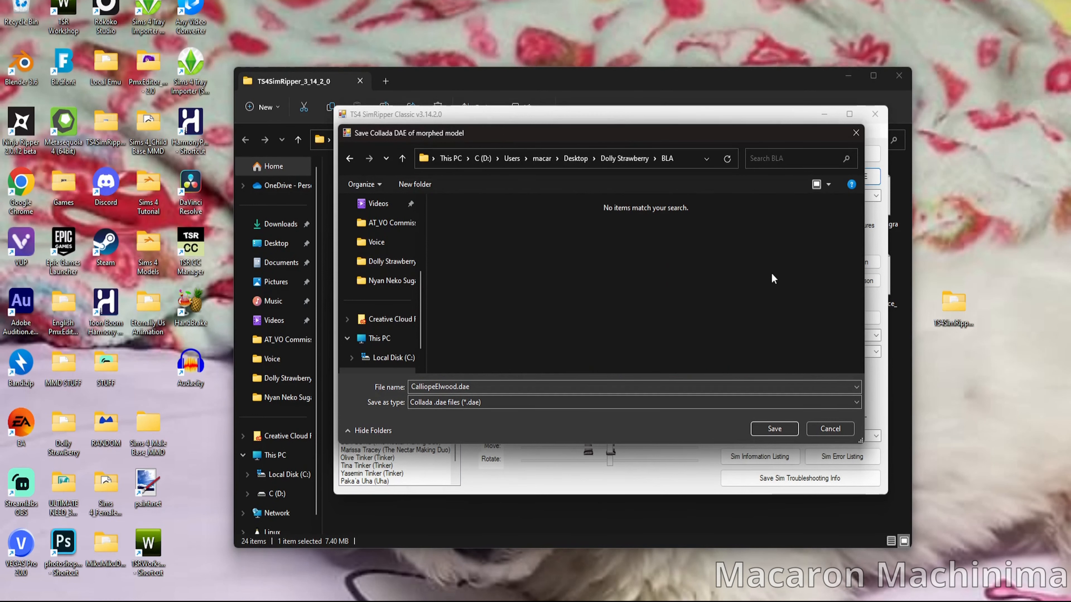
- Save the Sim in the BLA folder as CalliopeElwood.dae
left_click(500, 387)
left_click(500, 386)
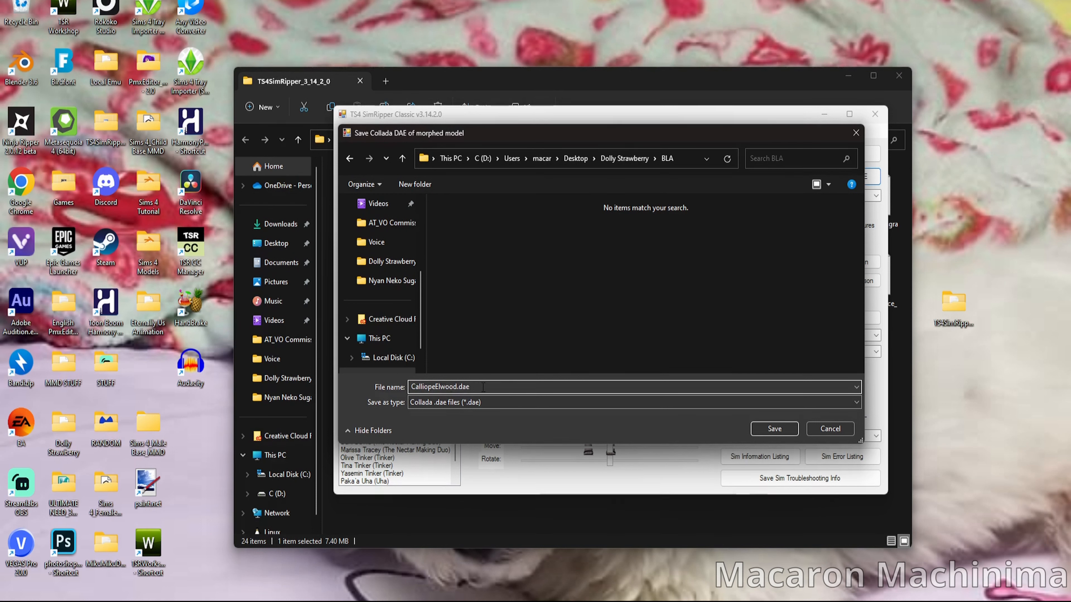
left_click_drag(501, 387, 299, 366)
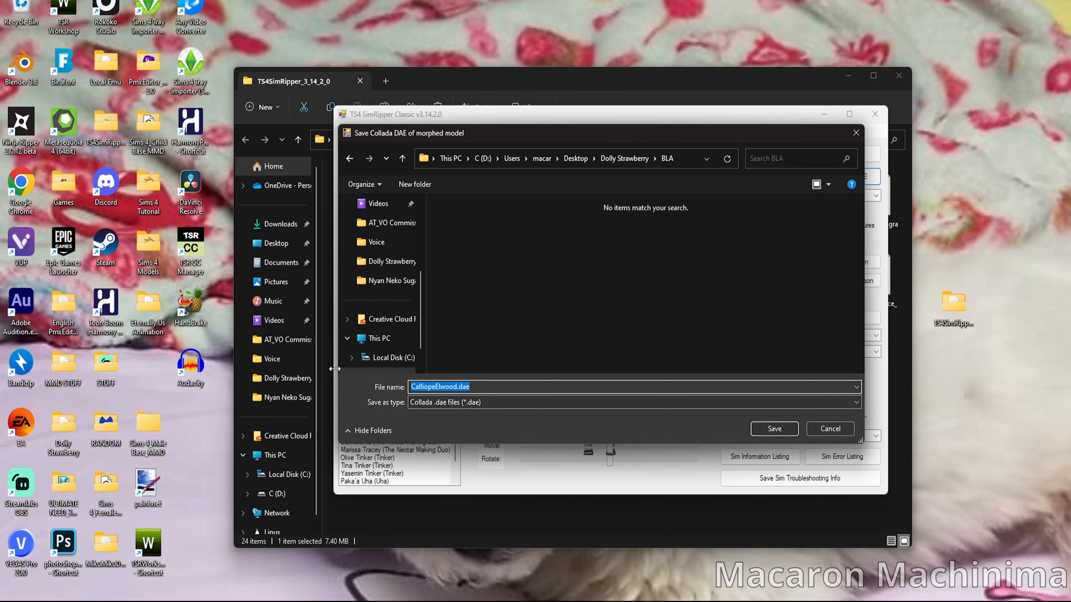
key("End")
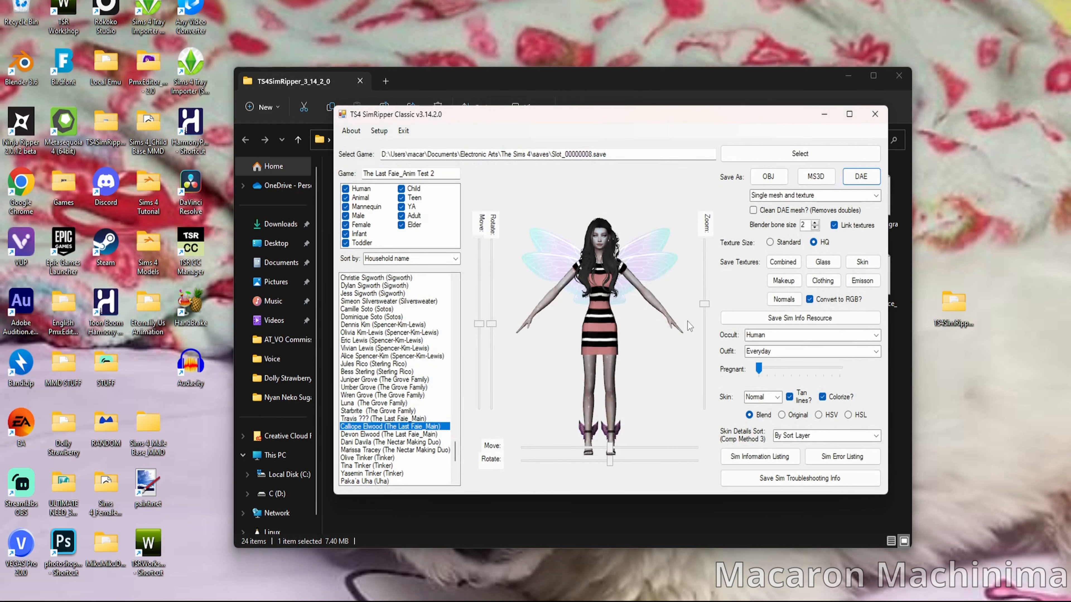
- Switch to File Explorer and open the BLA folder inside Dolly Strawberry in a new tab to check the exported files
left_click(562, 86)
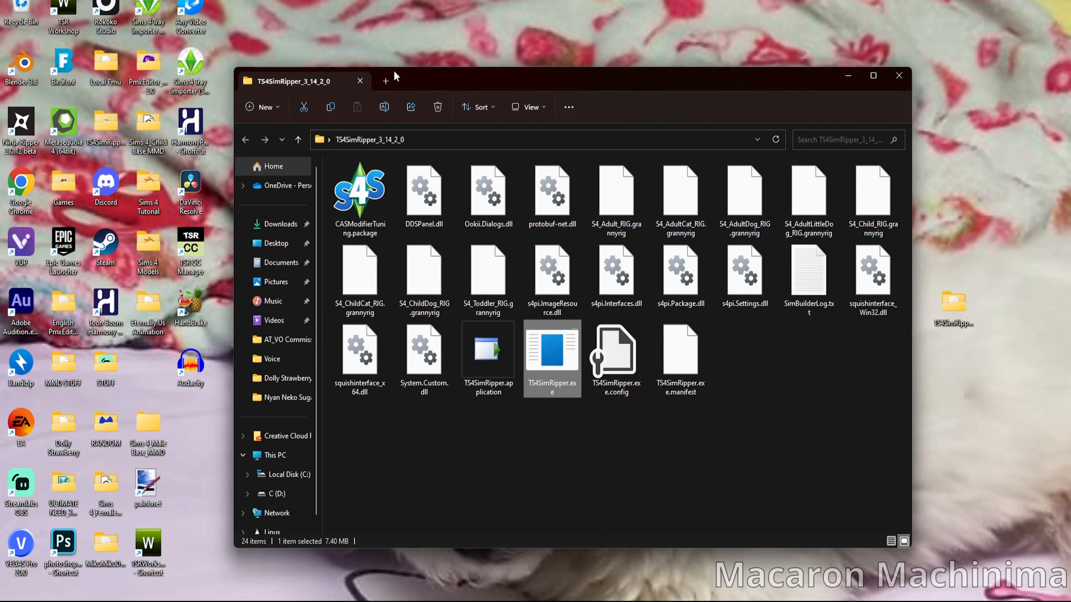
left_click(386, 81)
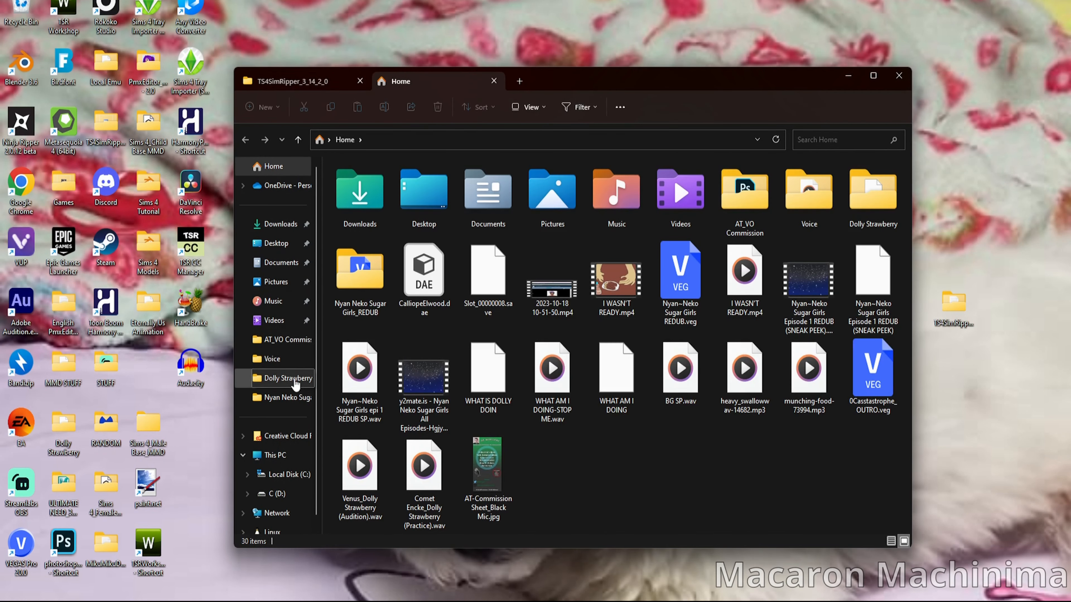
left_click(291, 378)
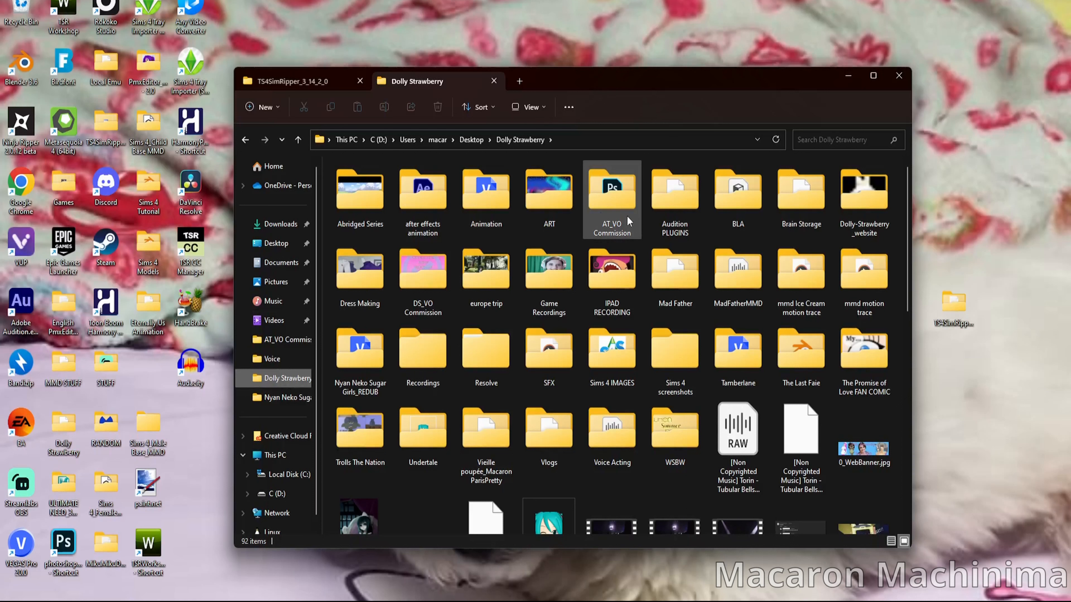
double_click(745, 213)
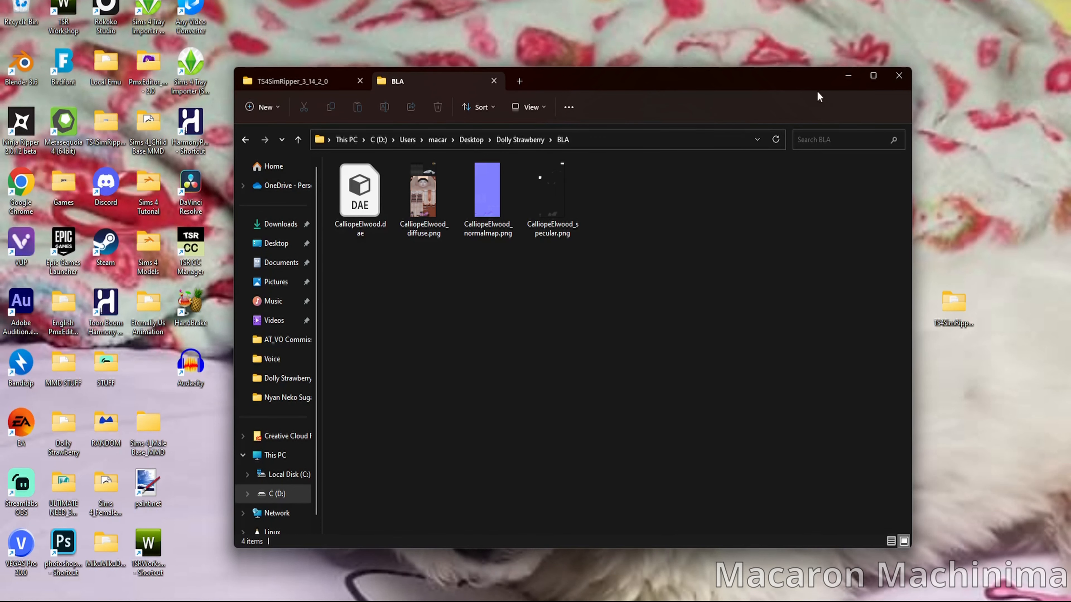
- Minimize the File Explorer window and close TS4 SimRipper
left_click(842, 79)
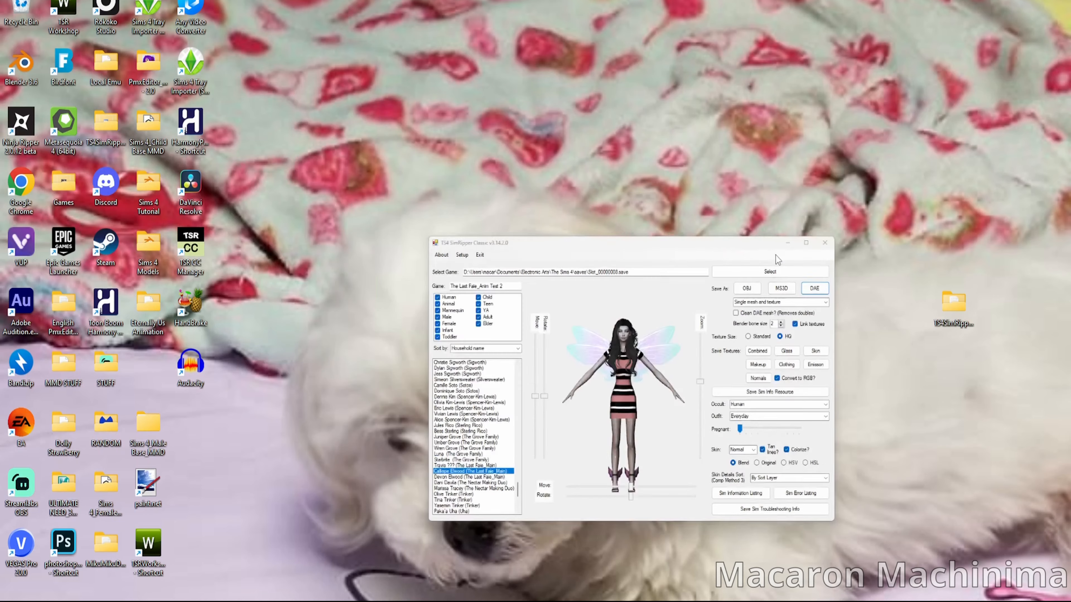
left_click(786, 243)
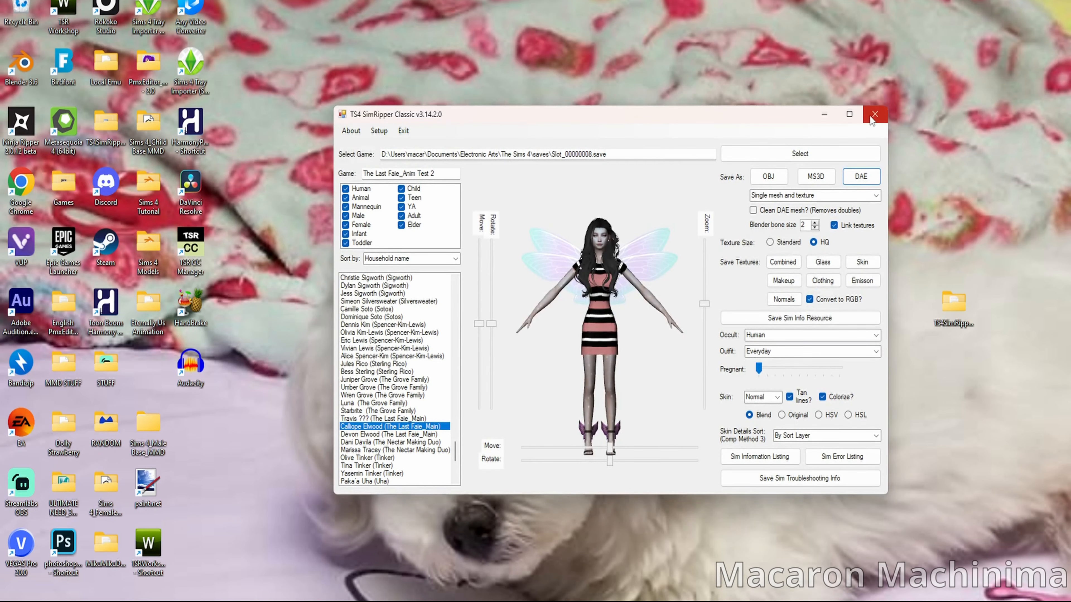
left_click(864, 106)
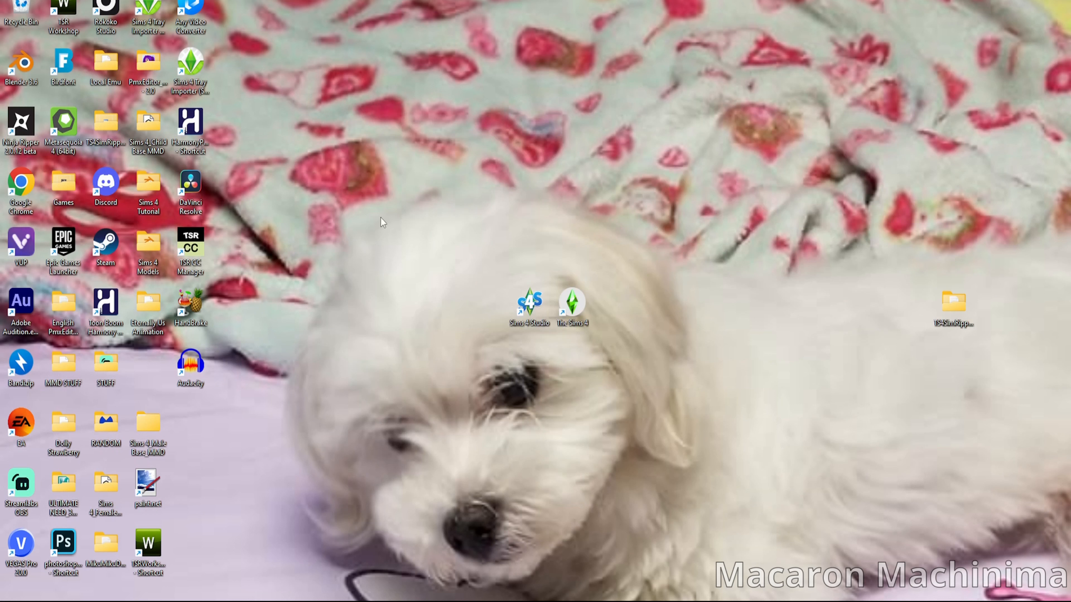
- Launch Blender and delete the default camera, cube and light from the scene
double_click(30, 66)
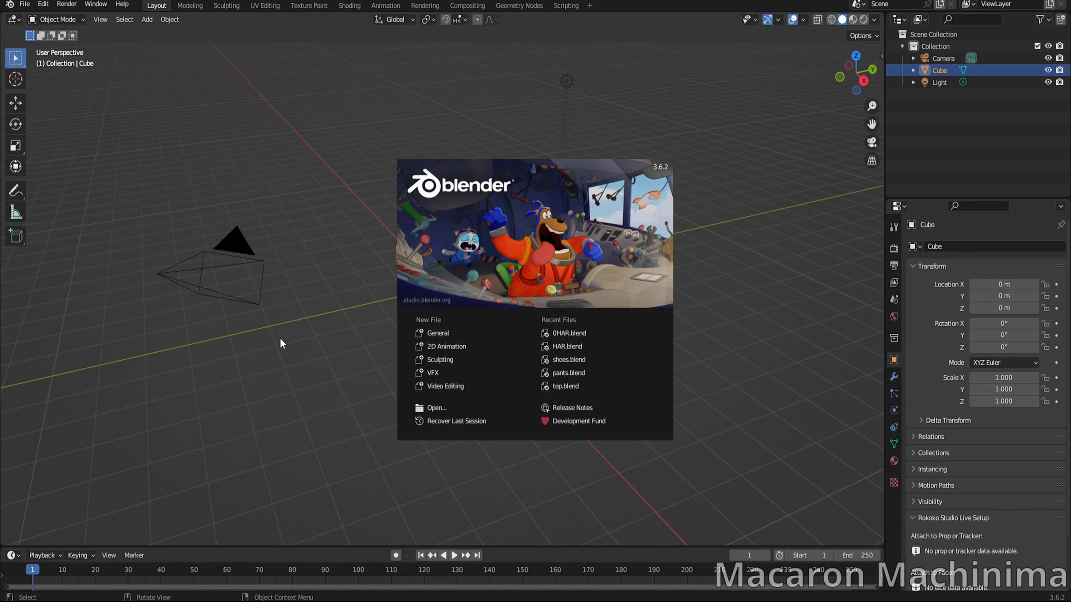
left_click(256, 358)
key("a")
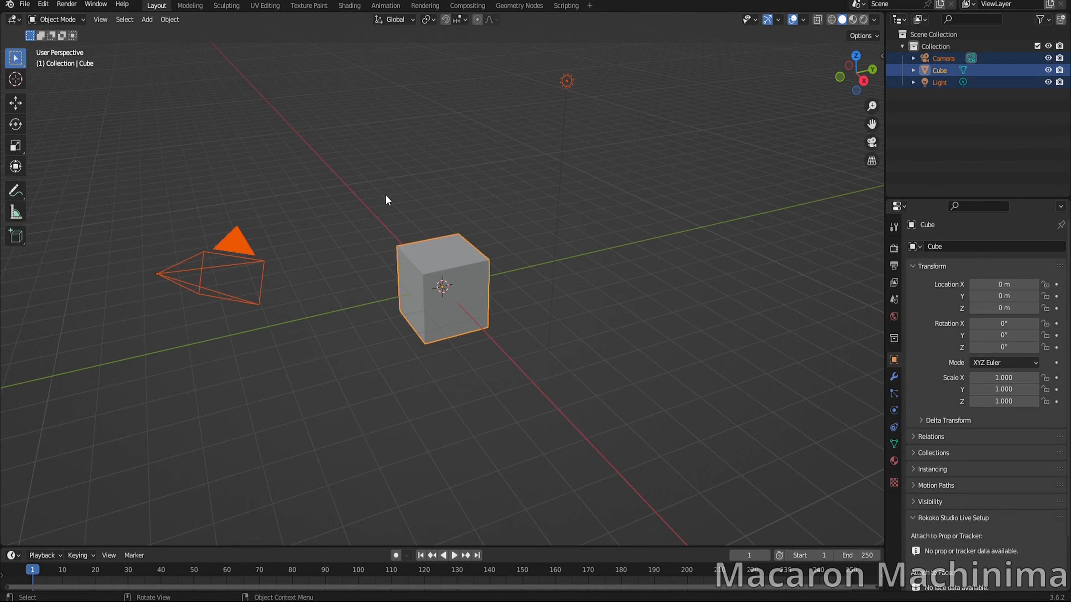
key("Delete")
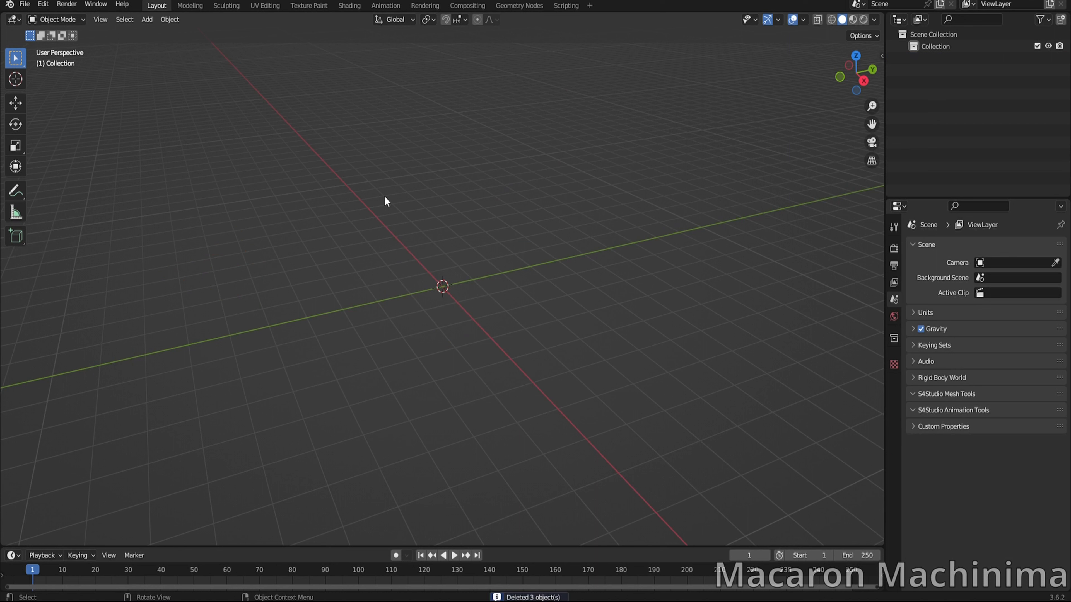
- Import the Collada file CalliopeElwood.dae from the Desktop's Dolly Strawberry\BLA folder
left_click(26, 7)
mouse_move(60, 180)
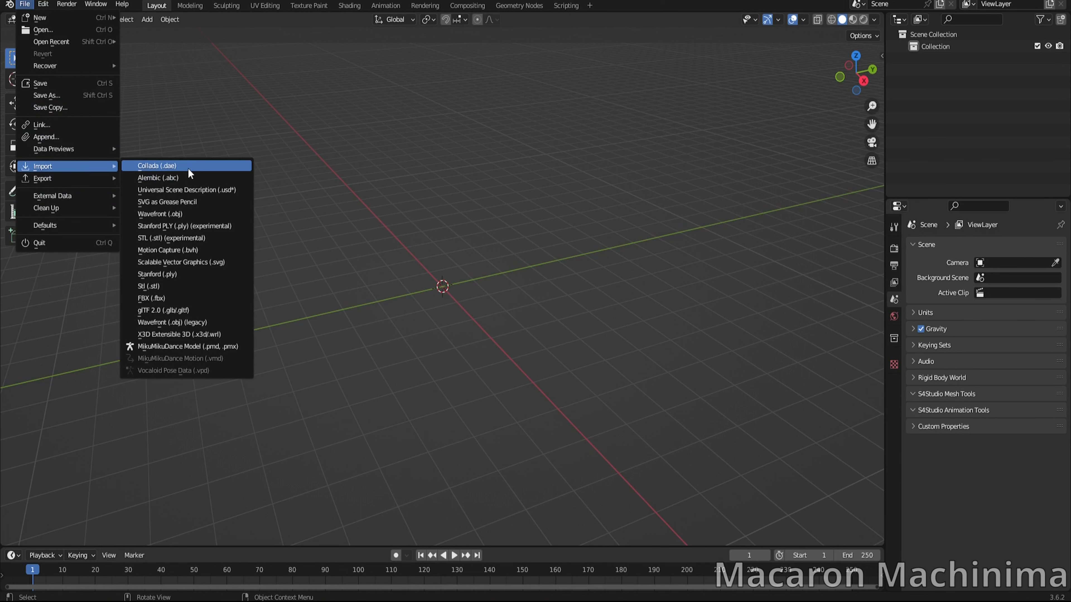
left_click(194, 166)
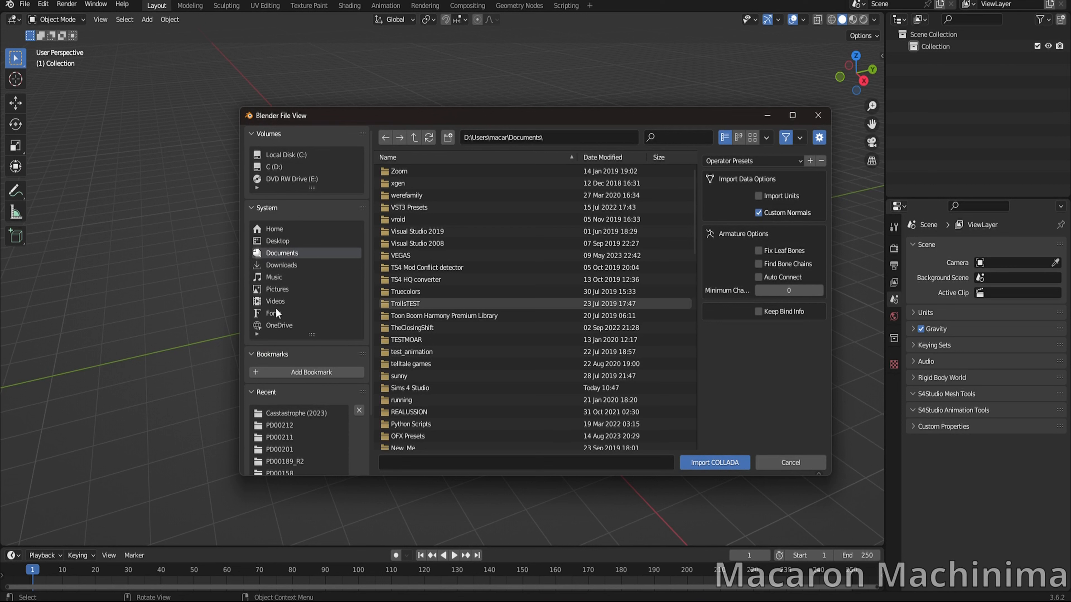
left_click(282, 241)
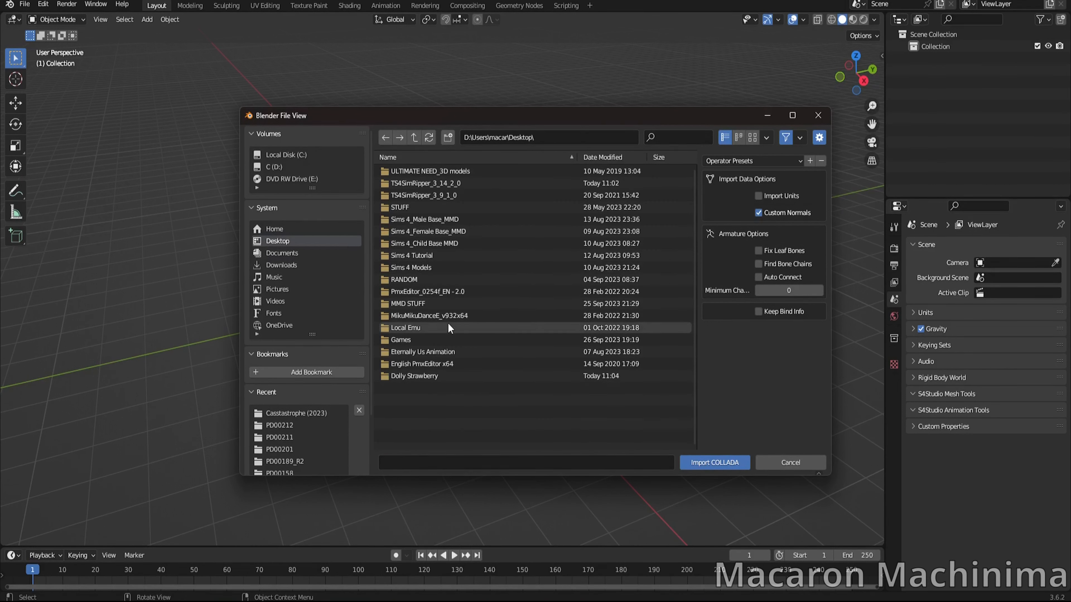
double_click(440, 376)
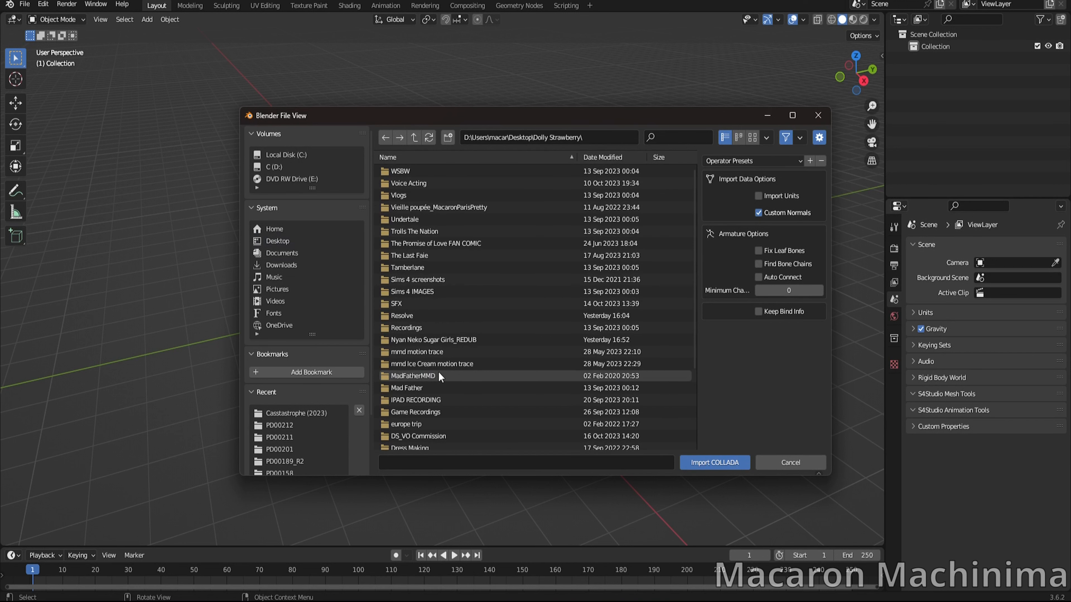
left_click(399, 156)
double_click(421, 243)
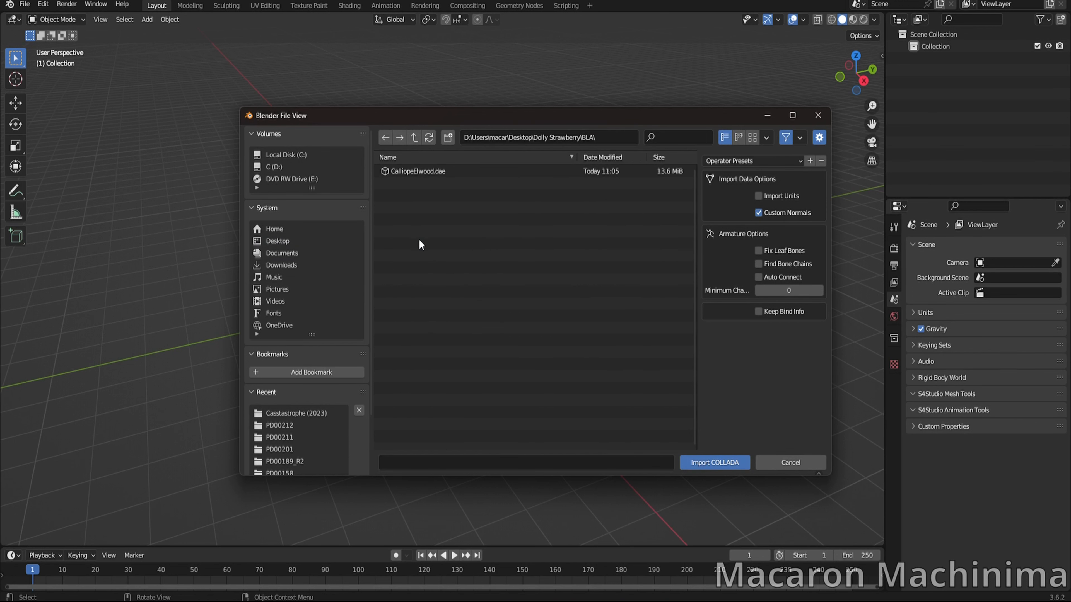
left_click(418, 171)
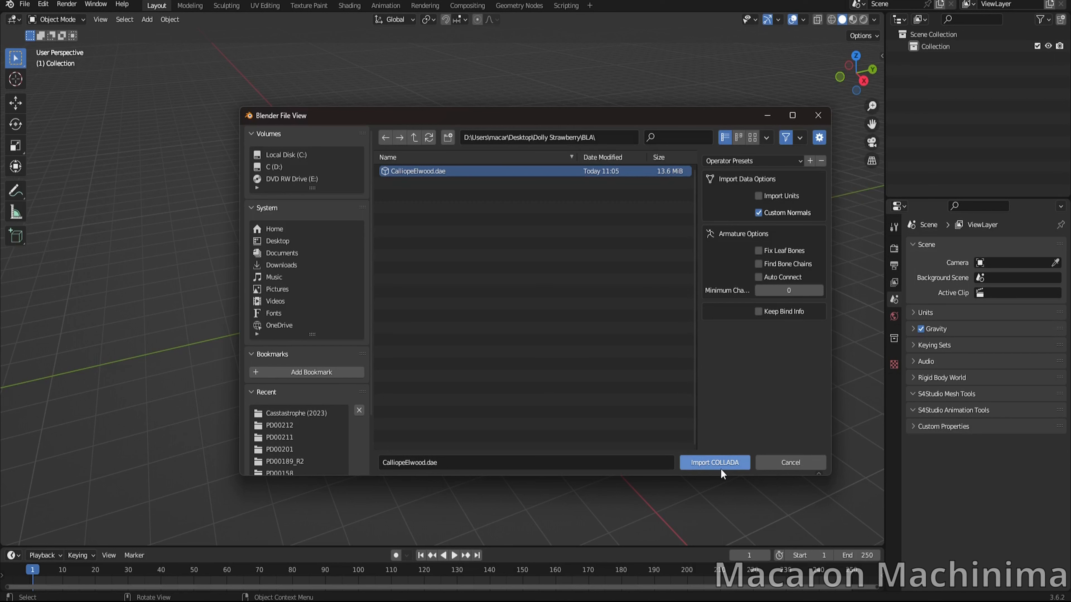
left_click(731, 464)
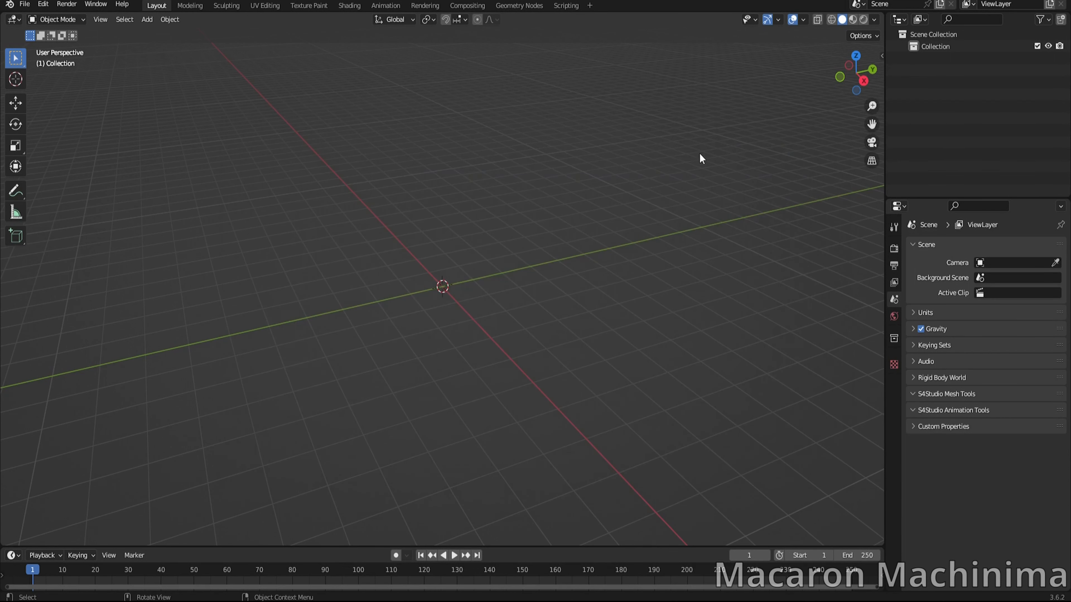
- Display the imported Sim from the front with Material Preview shading and show the 3D viewport's sidebar
scroll(506, 277, "up", 5)
right_click(506, 276)
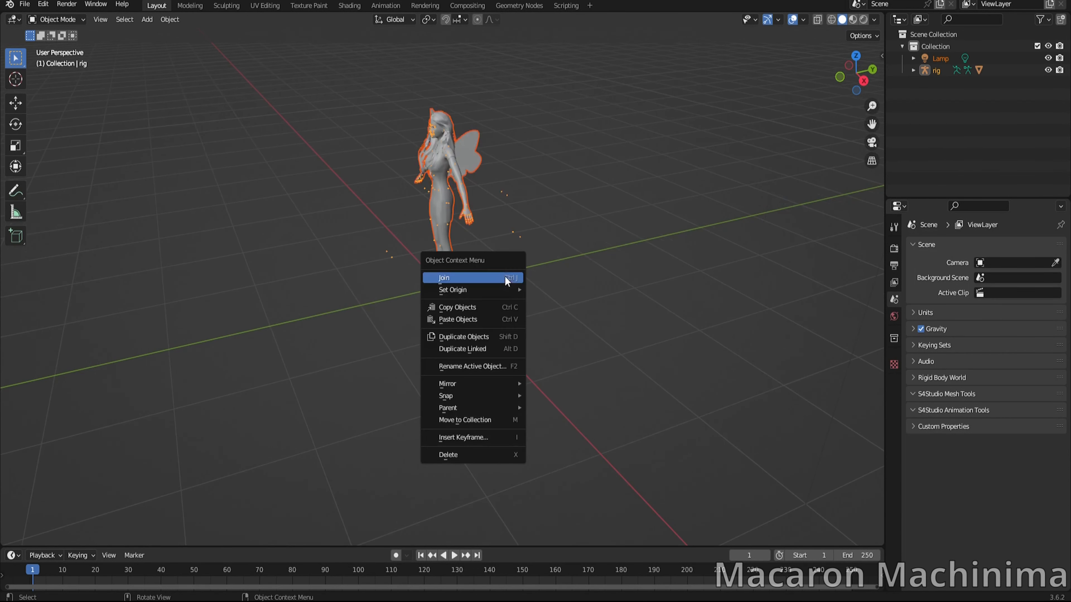
middle_click_drag(640, 249, 667, 263)
key("KP_1")
scroll(592, 238, "up", 5)
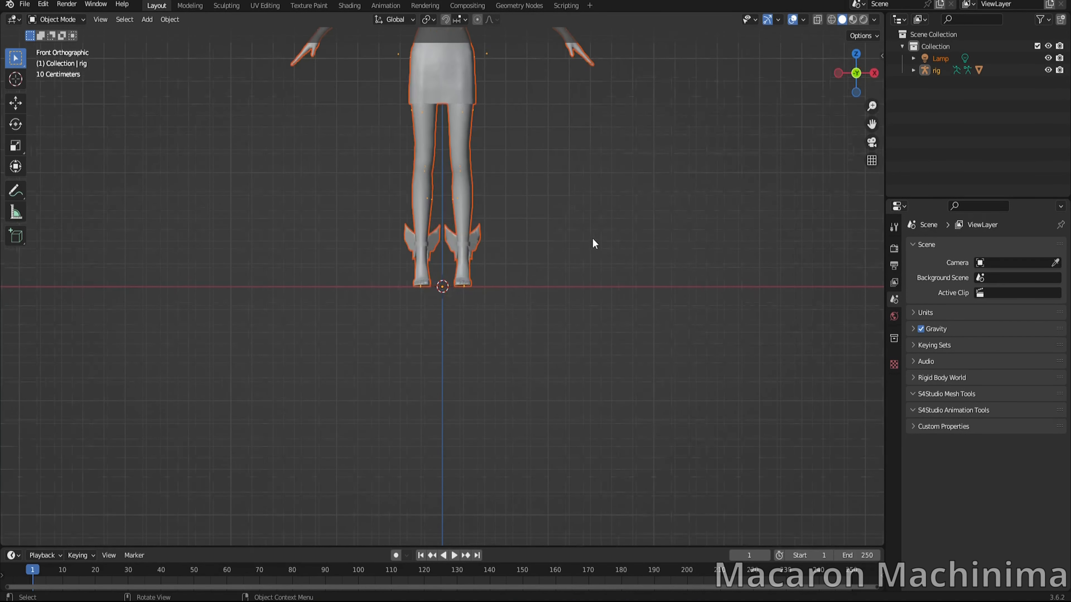
middle_click_drag(592, 237, 622, 291)
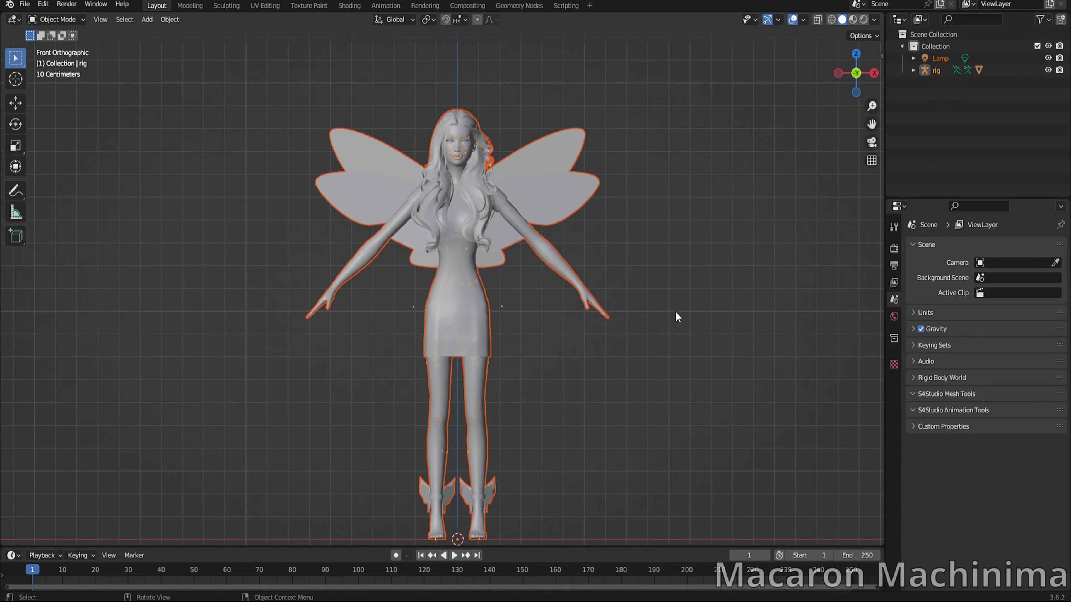
left_click(852, 19)
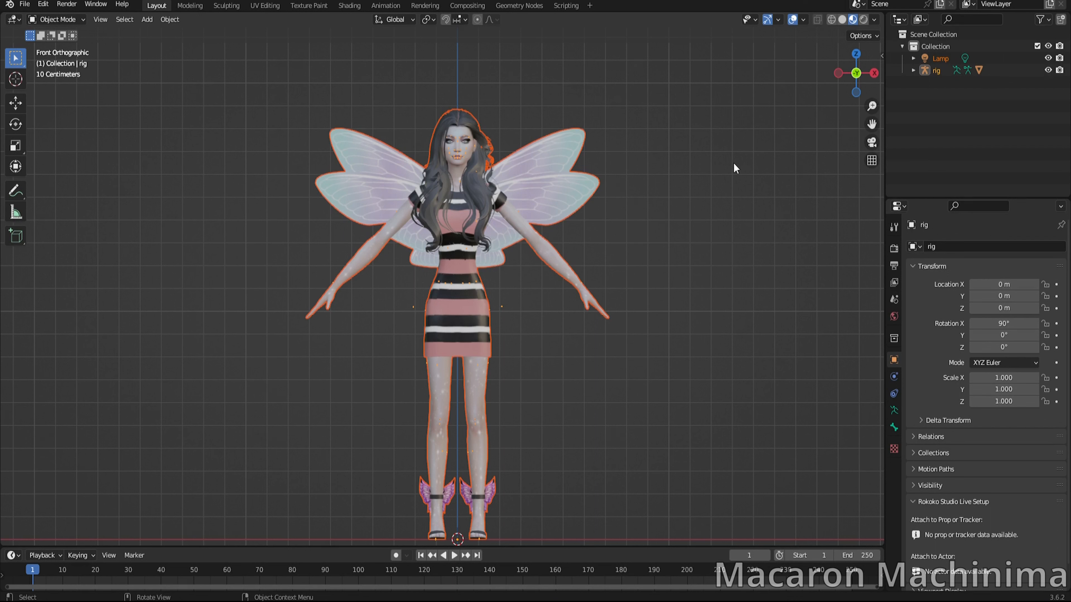
key("n")
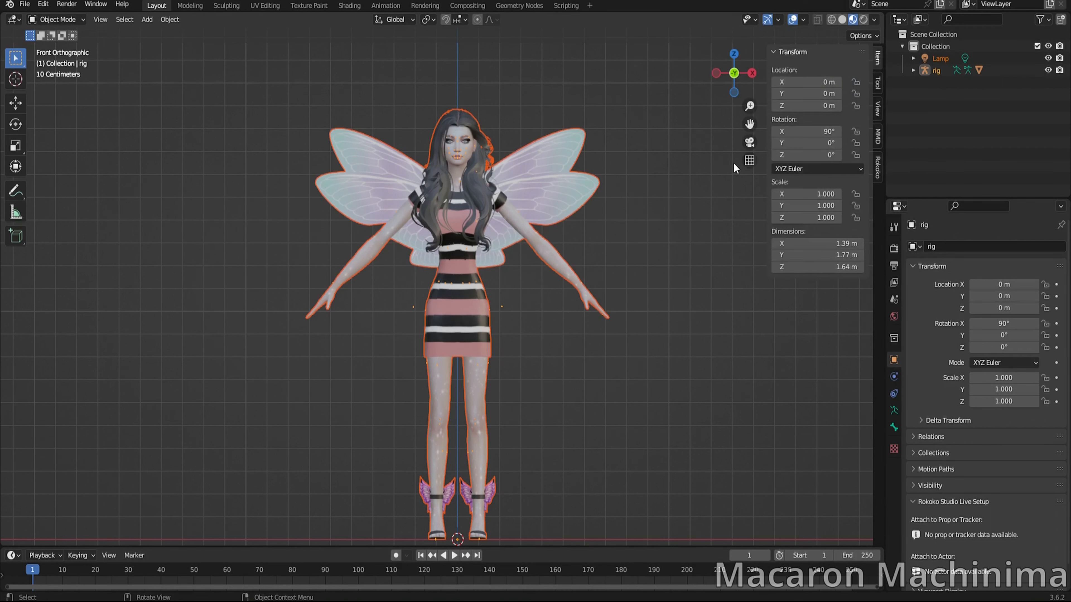
- Open the add-on preferences and move their window over the middle of the 3D viewport
left_click(26, 5)
mouse_move(42, 6)
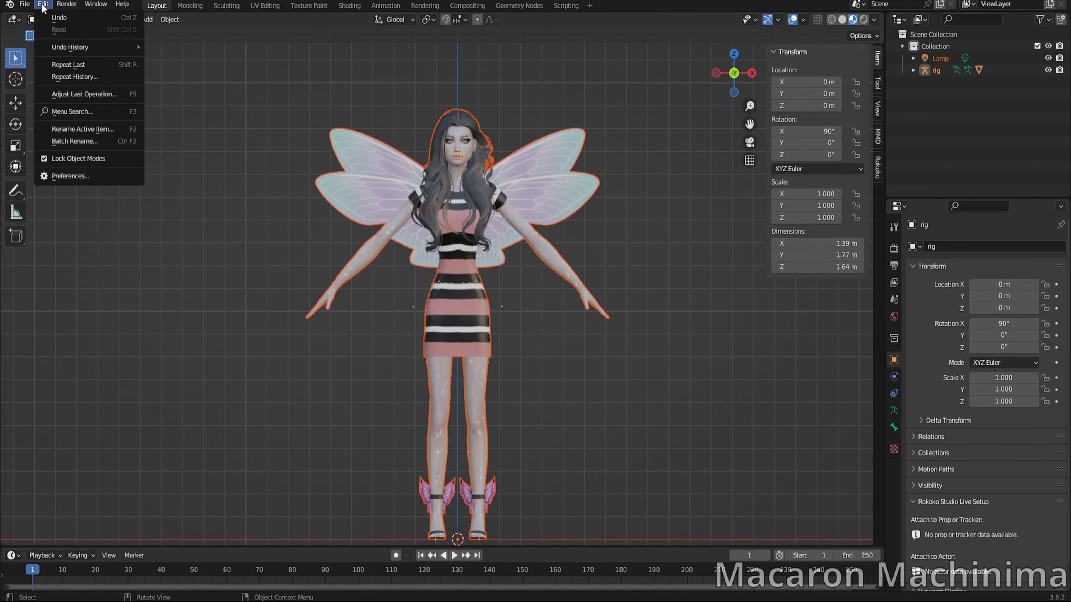
left_click(77, 175)
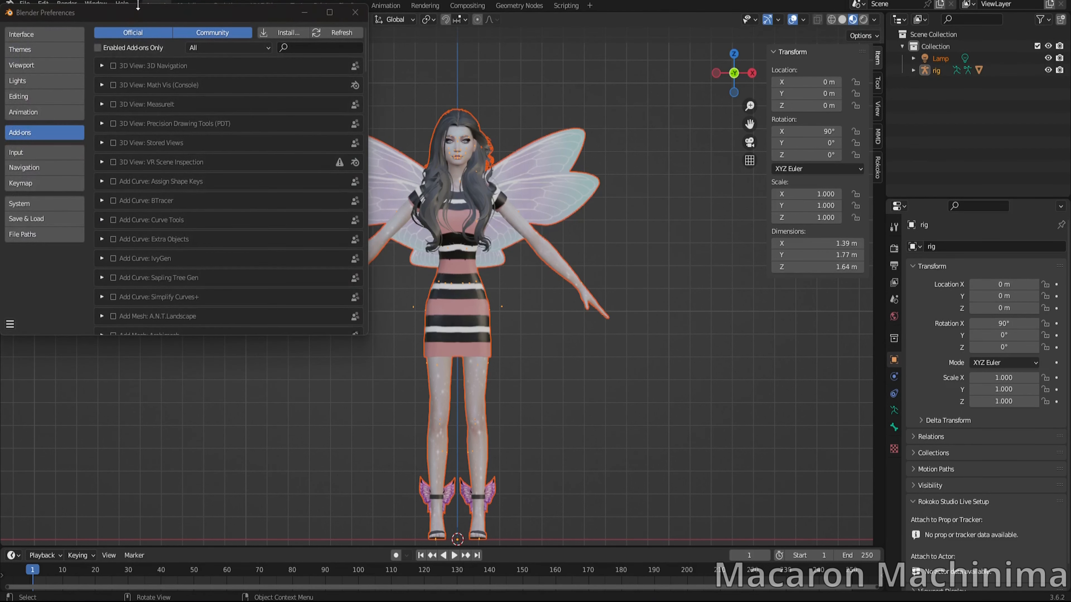
left_click_drag(140, 13, 413, 66)
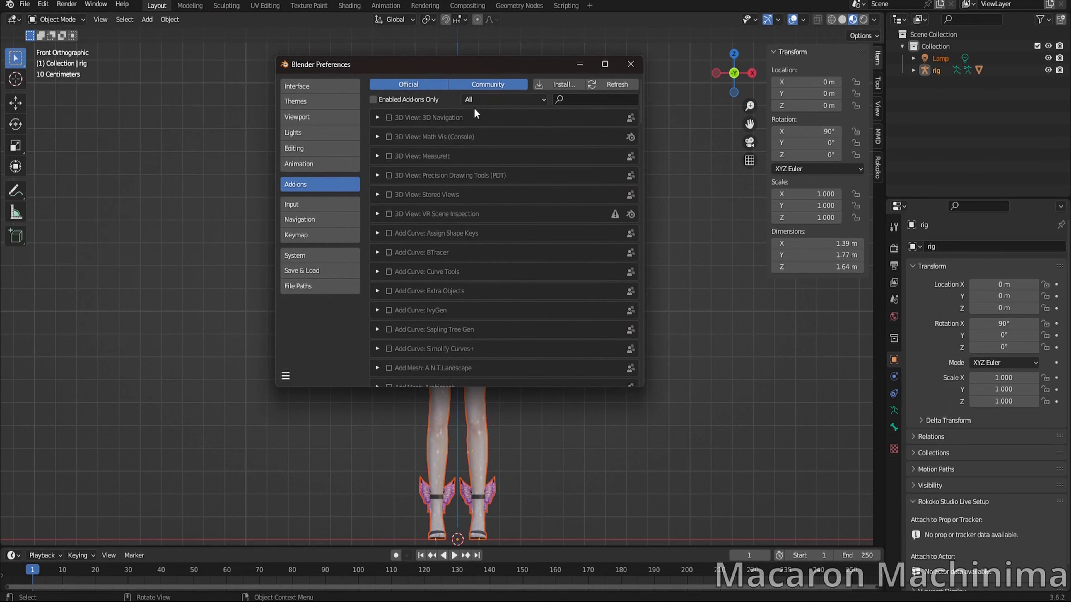
left_click(558, 86)
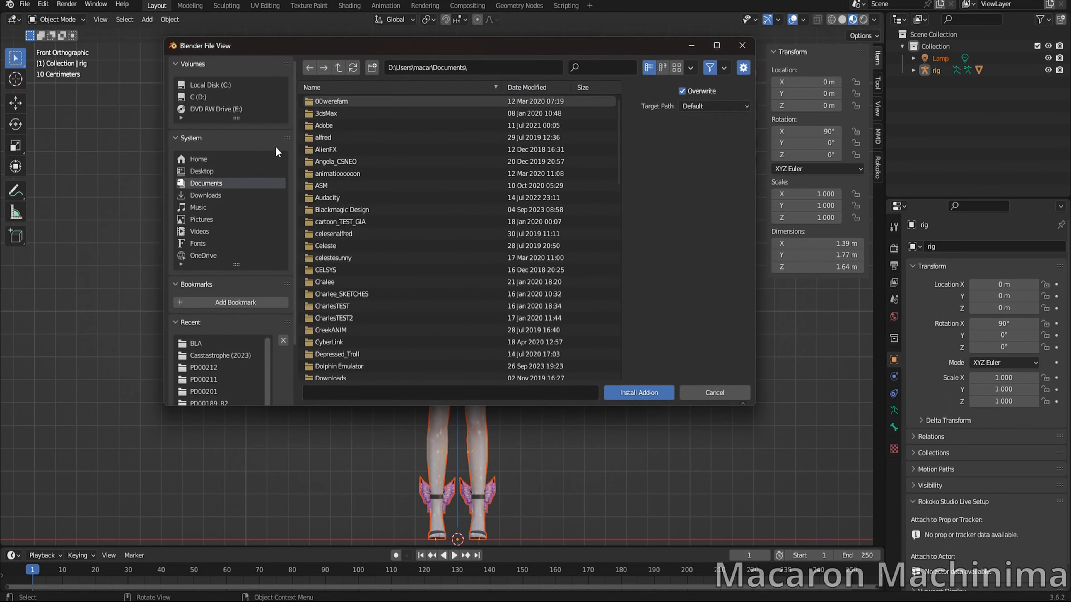
left_click(220, 195)
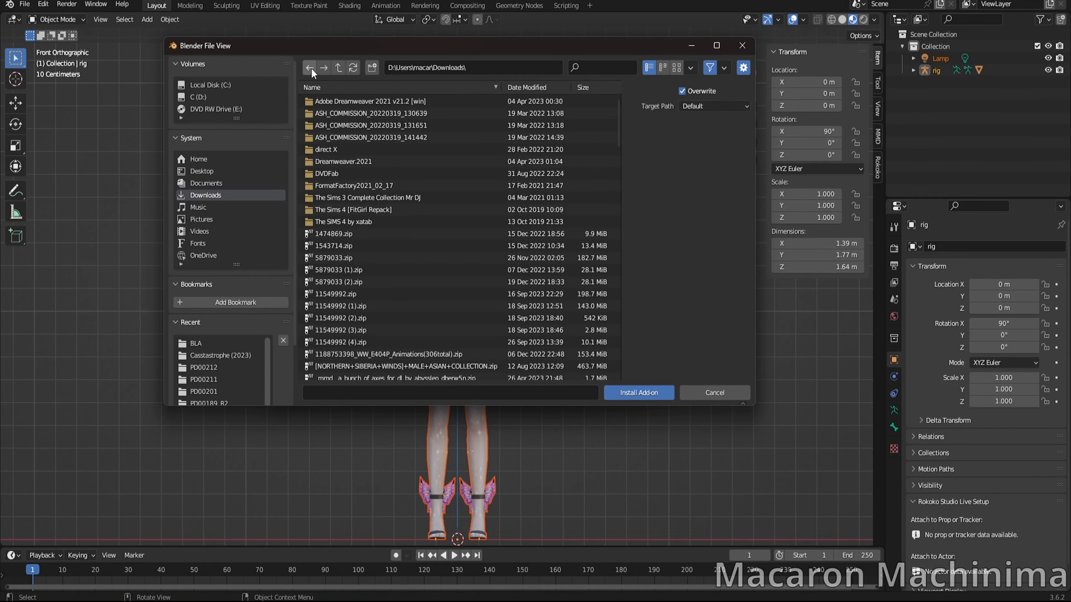
left_click(714, 392)
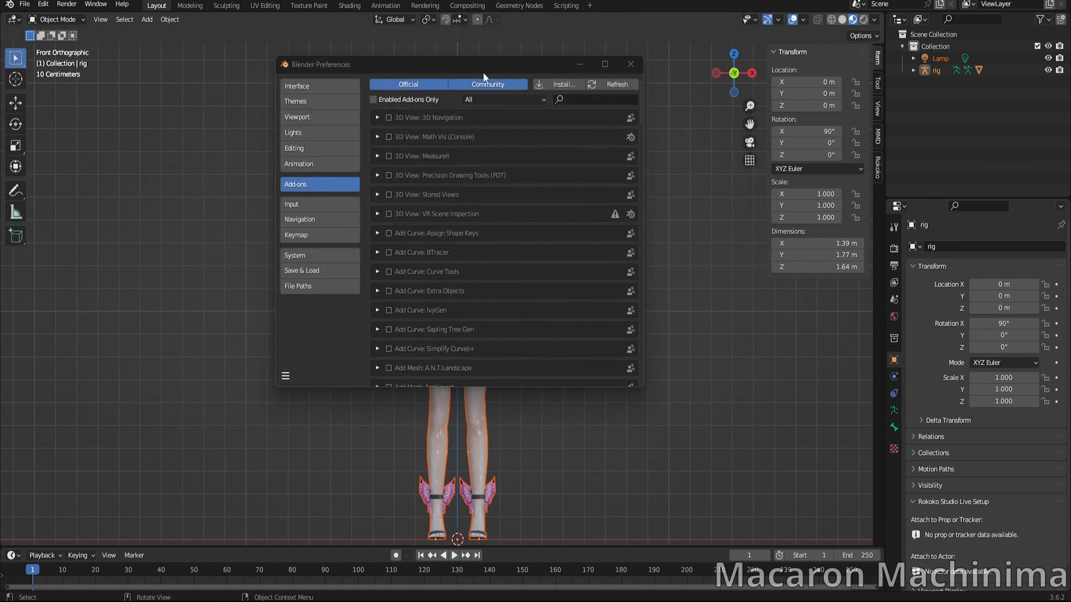
- Search the add-ons for "mmd" to check that mmd_tools is enabled, and save and close the preferences
left_click(572, 102)
type("mmd")
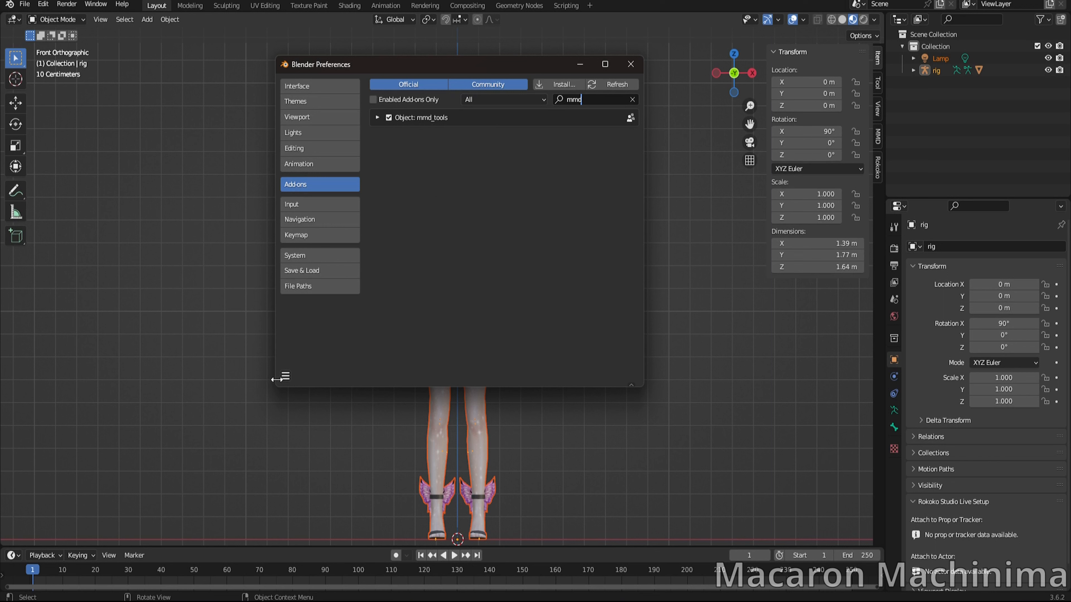
left_click(285, 375)
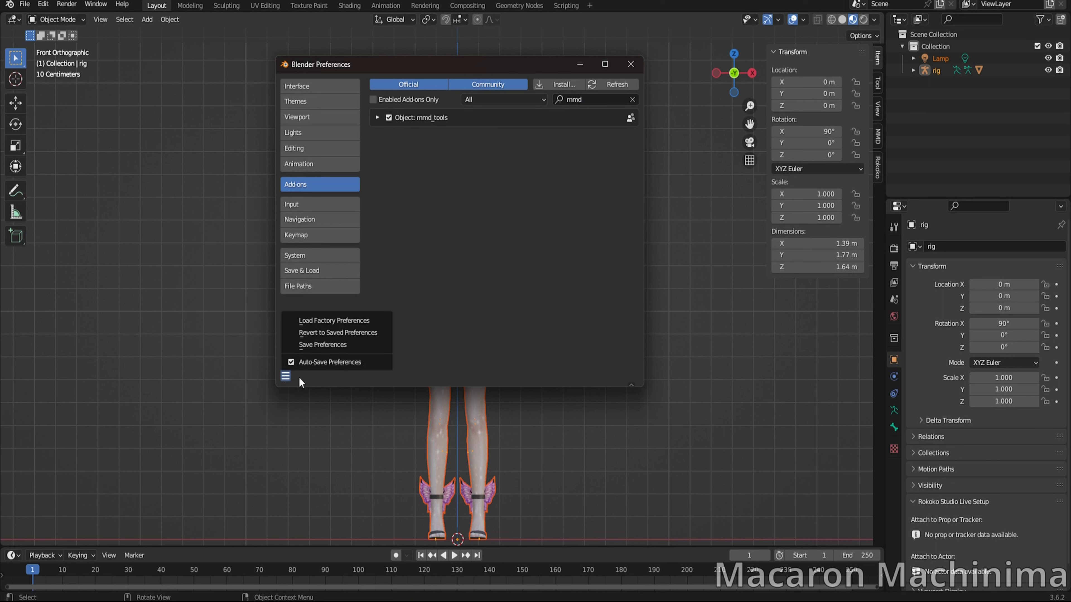
left_click(346, 344)
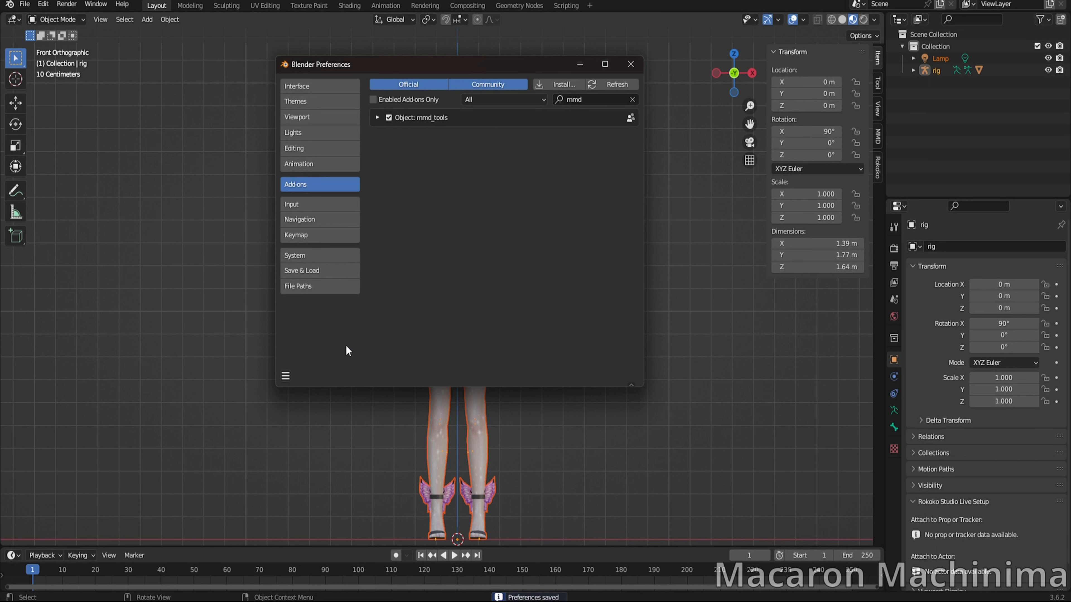
left_click(630, 64)
- Show the MMD tools for the imported Sim in the 3D viewport's sidebar
left_click(879, 142)
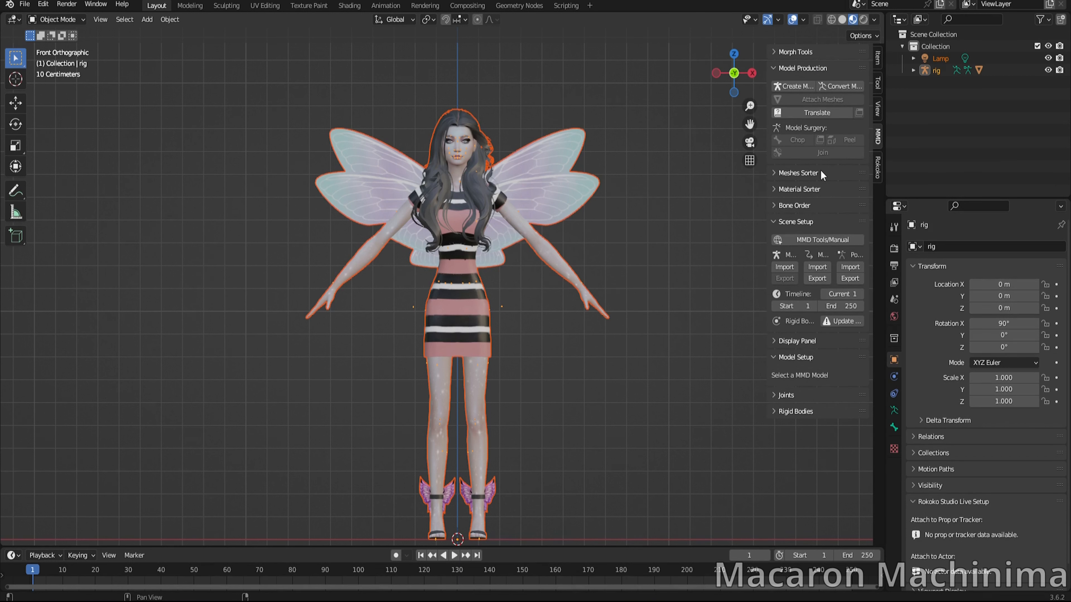
- Convert the rig to an MMD model with material nodes converted, and export it as untitled.pmx with copied textures to the BLA folder
left_click(841, 86)
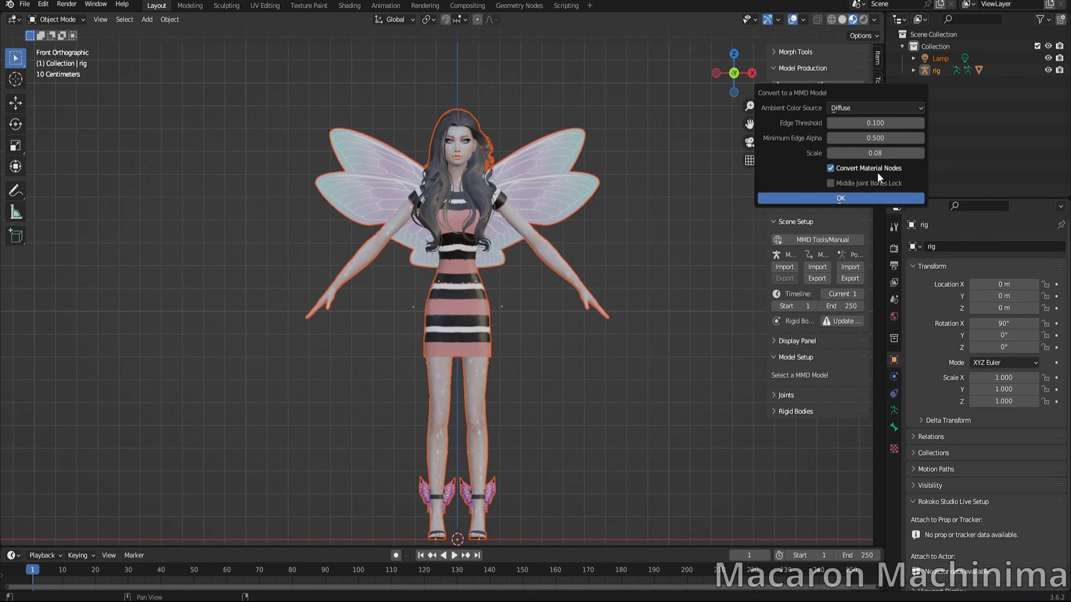
left_click(873, 195)
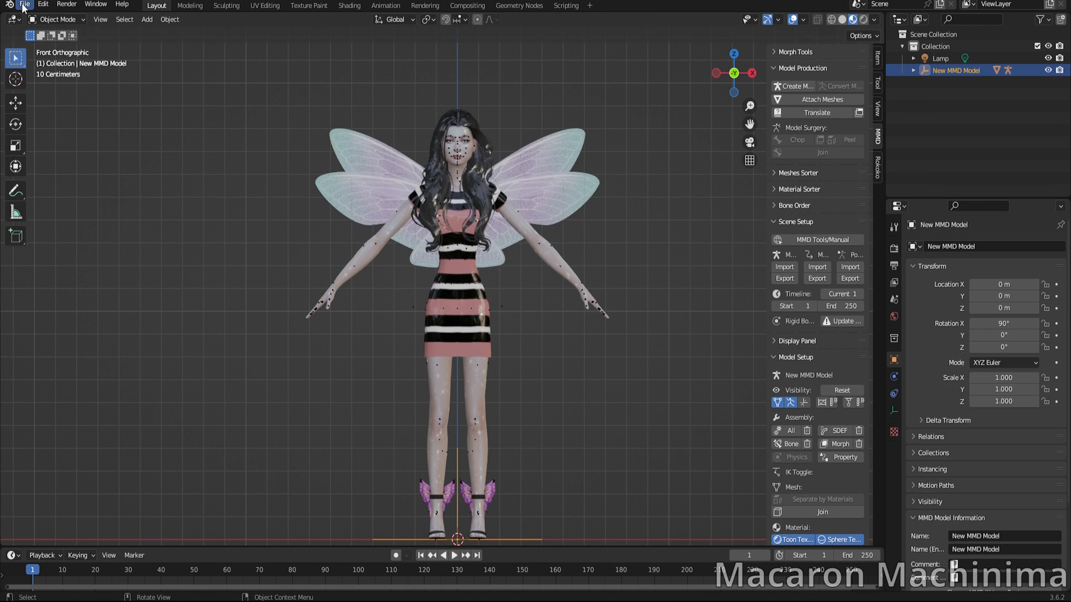
left_click(786, 279)
double_click(271, 413)
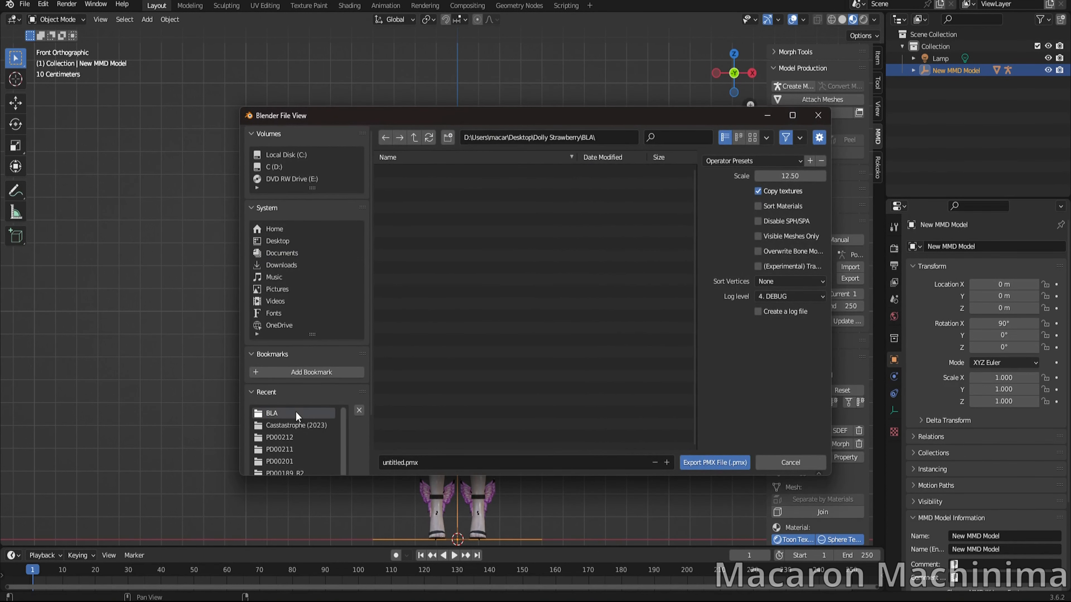
left_click(710, 463)
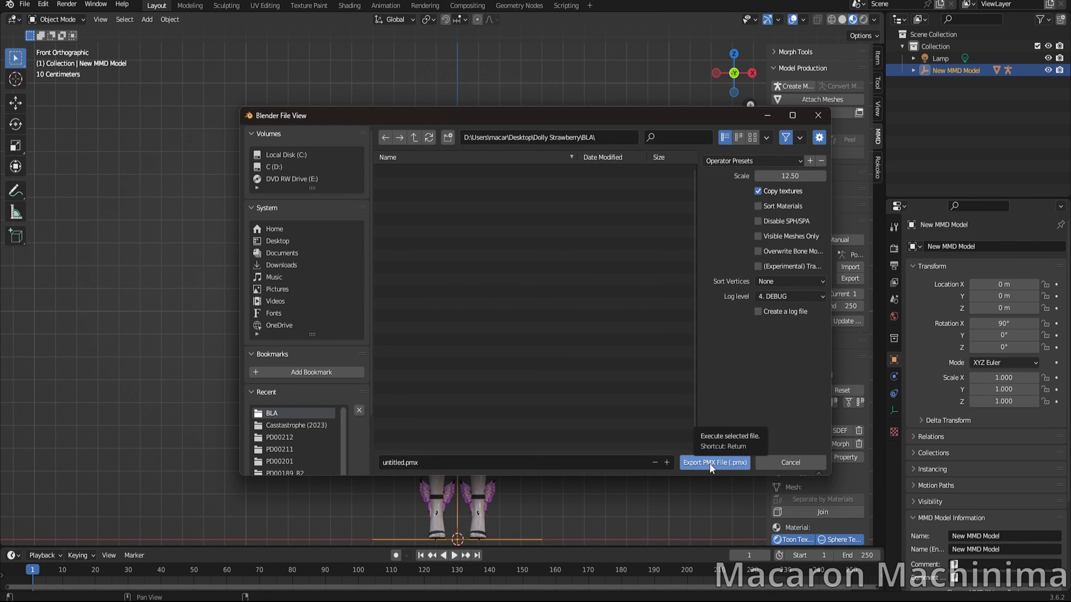
left_click(709, 464)
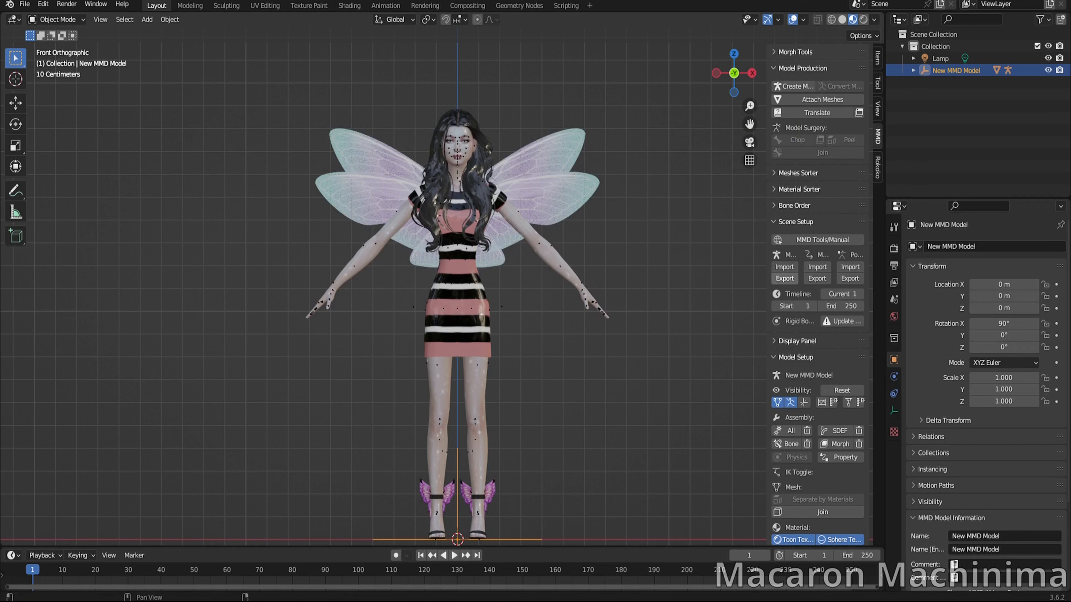
- Close Blender without saving, launch PmxEditor_x64.exe from the PmxEditor_0254f_EN - 2.0 folder, and bring its editor window near the middle
left_click(1057, 0)
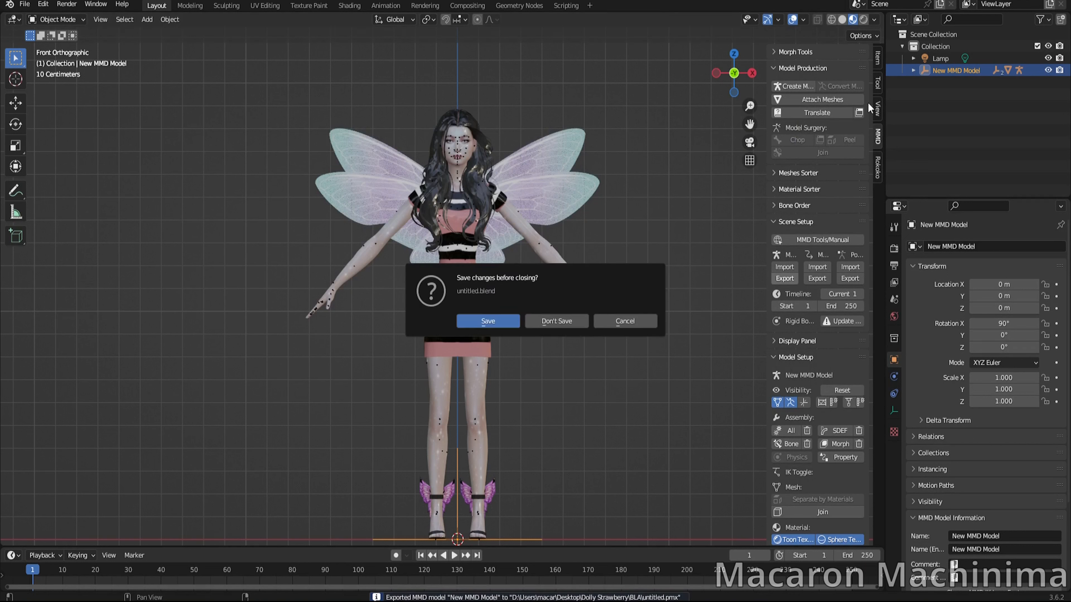
left_click(555, 322)
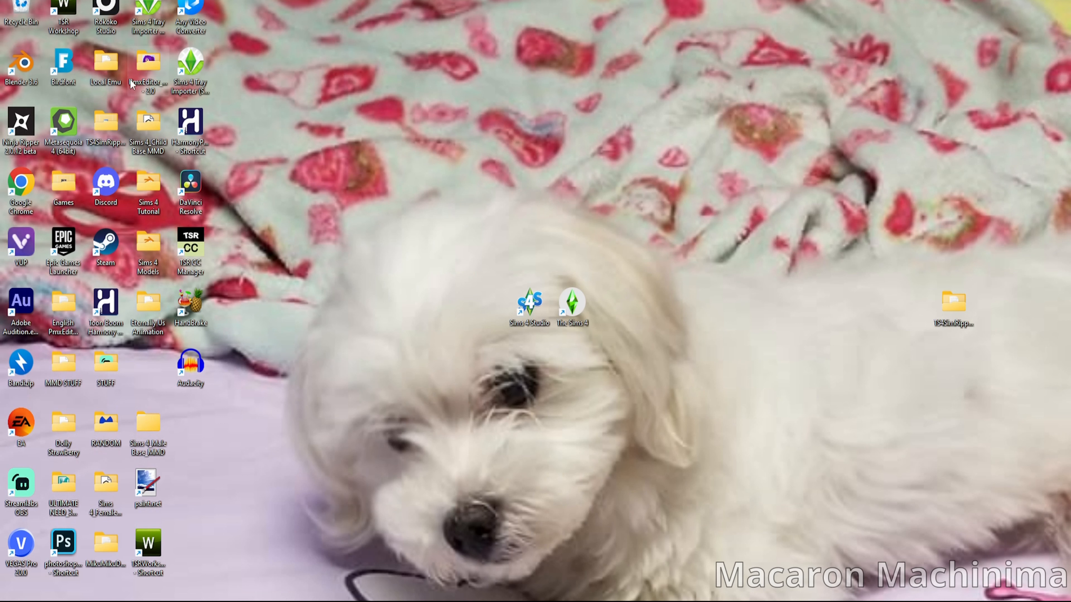
double_click(139, 71)
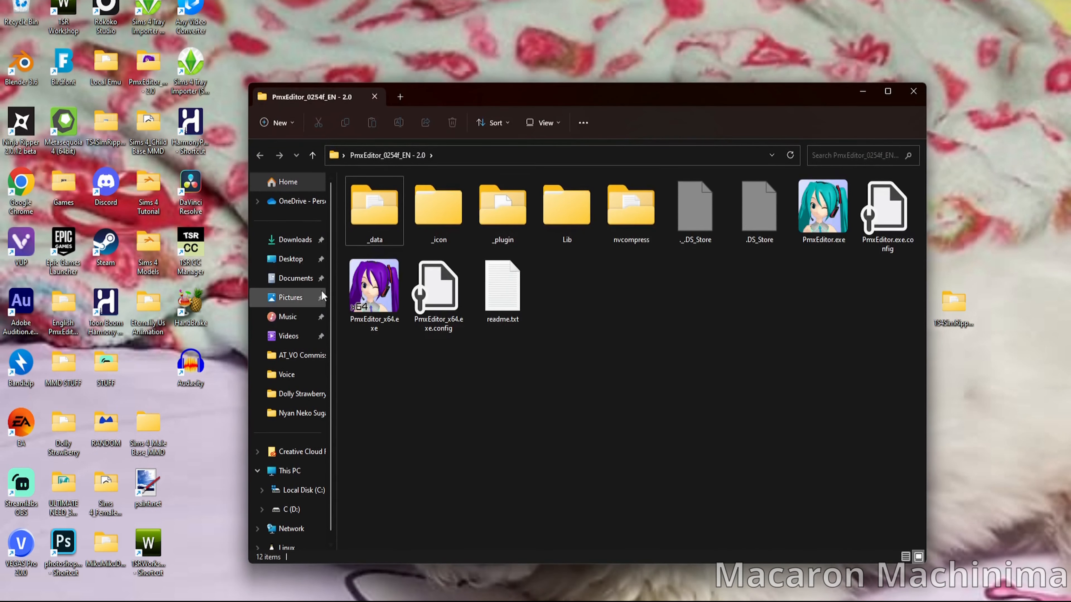
double_click(380, 291)
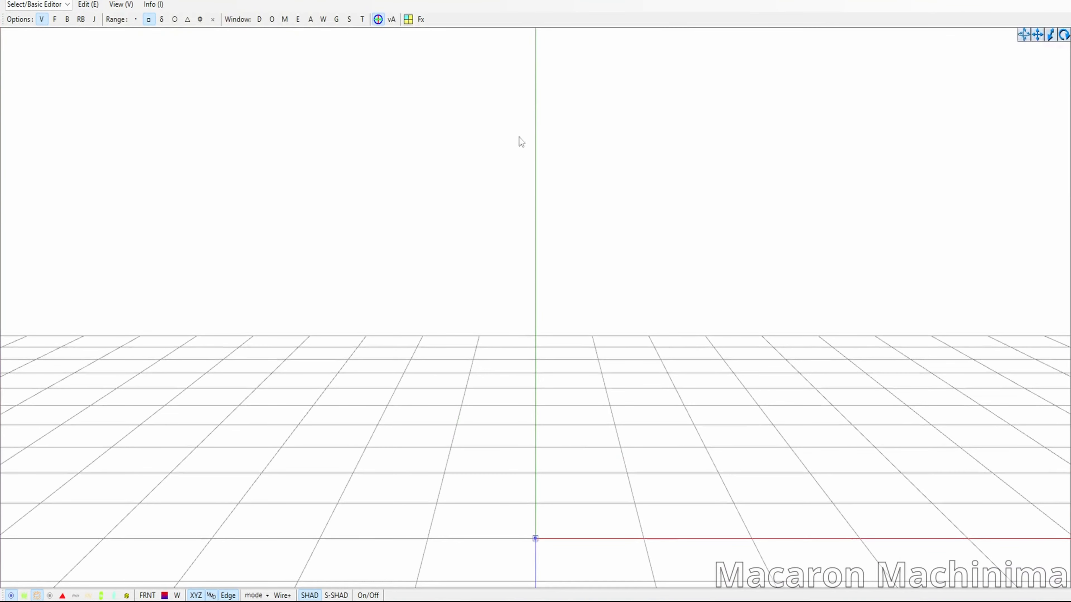
left_click(602, 553)
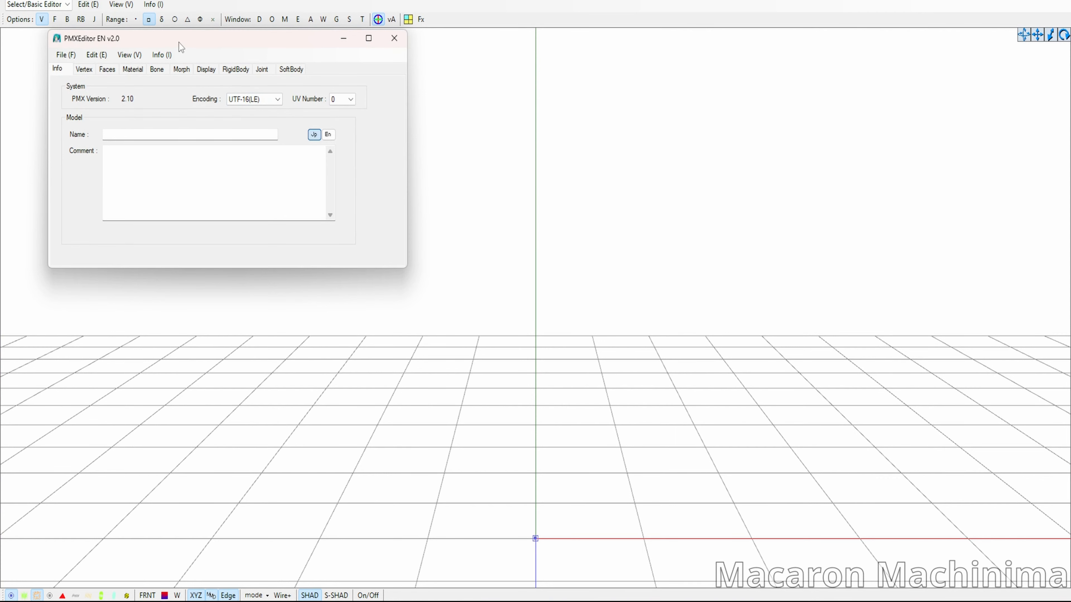
left_click_drag(179, 42, 545, 137)
- Open untitled.pmx from the desktop's Dolly Strawberry\BLA folder
left_click(437, 150)
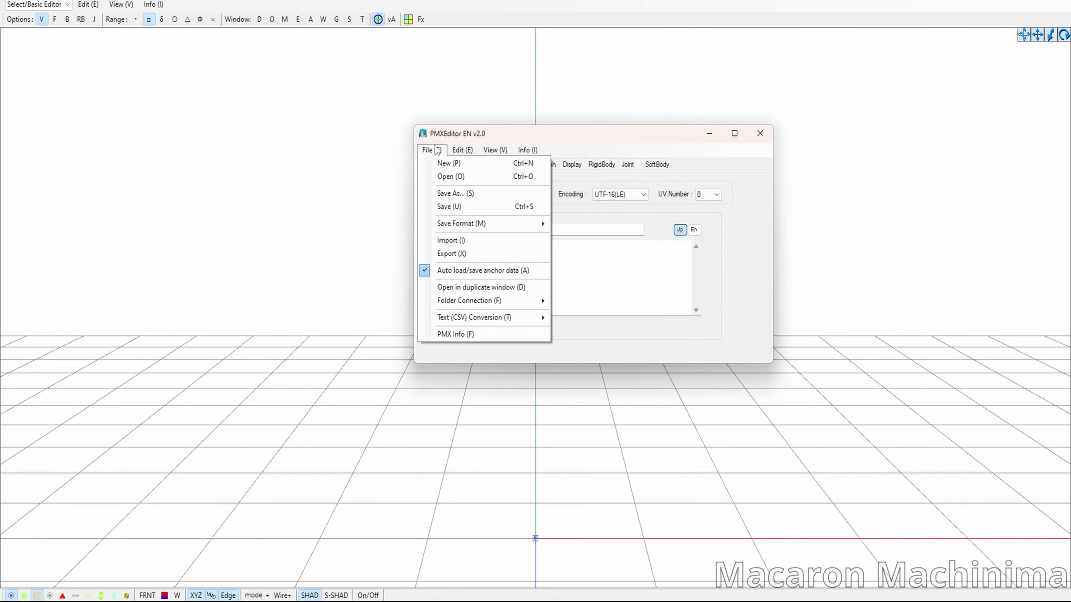
left_click(455, 177)
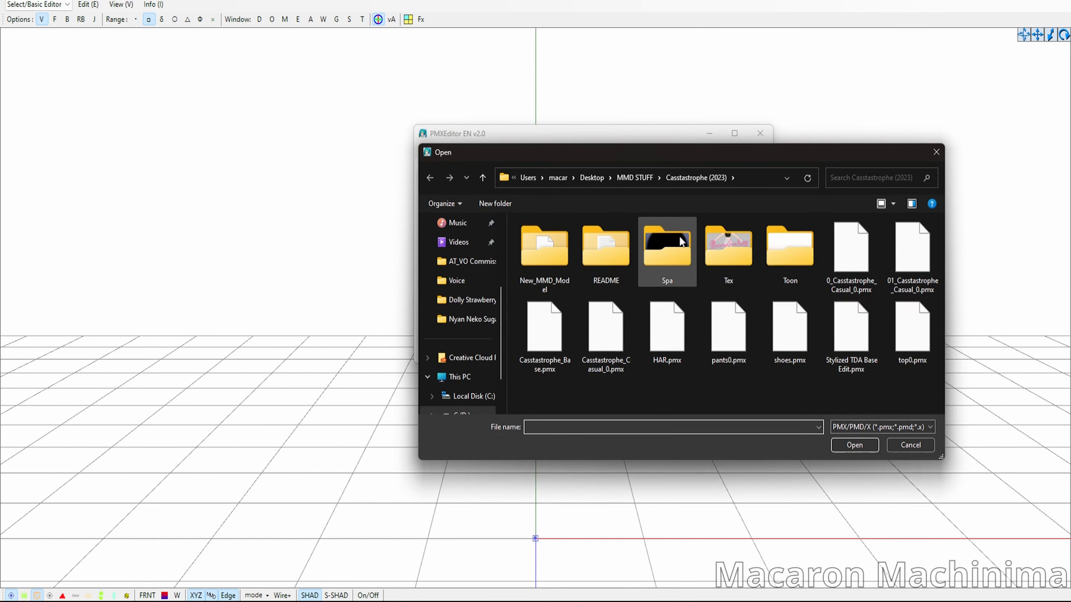
left_click(633, 176)
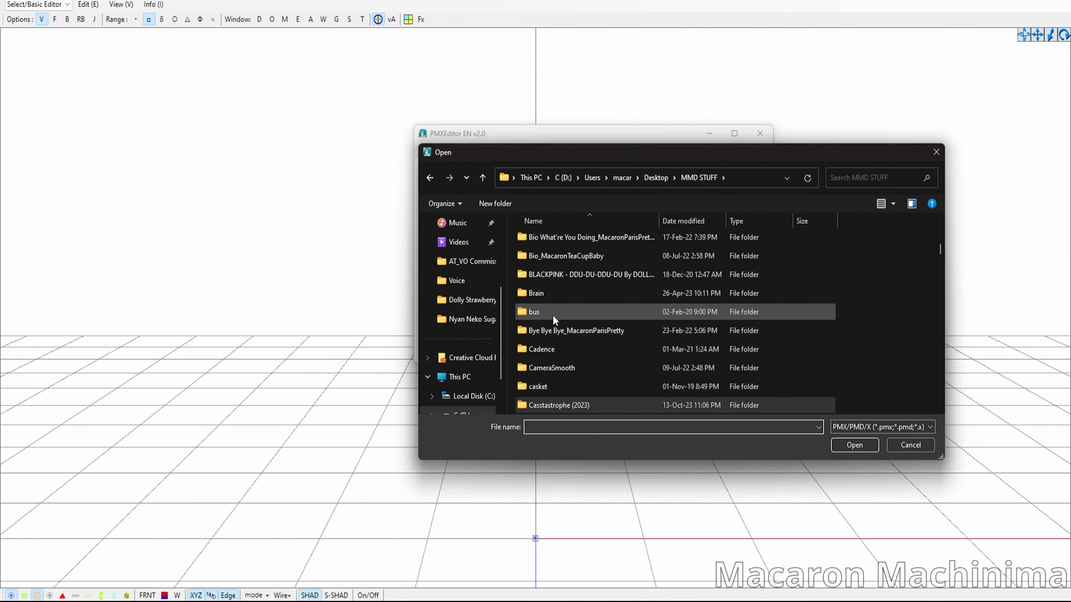
scroll(553, 296, "down", 1)
scroll(553, 295, "up", 3)
scroll(553, 296, "up", 1)
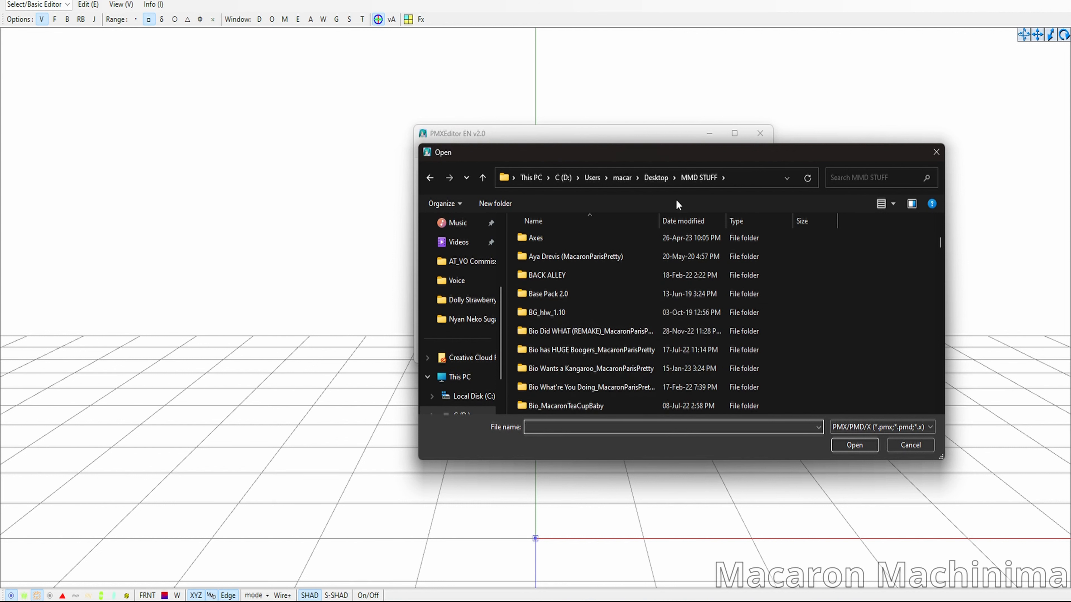
left_click(656, 178)
double_click(565, 236)
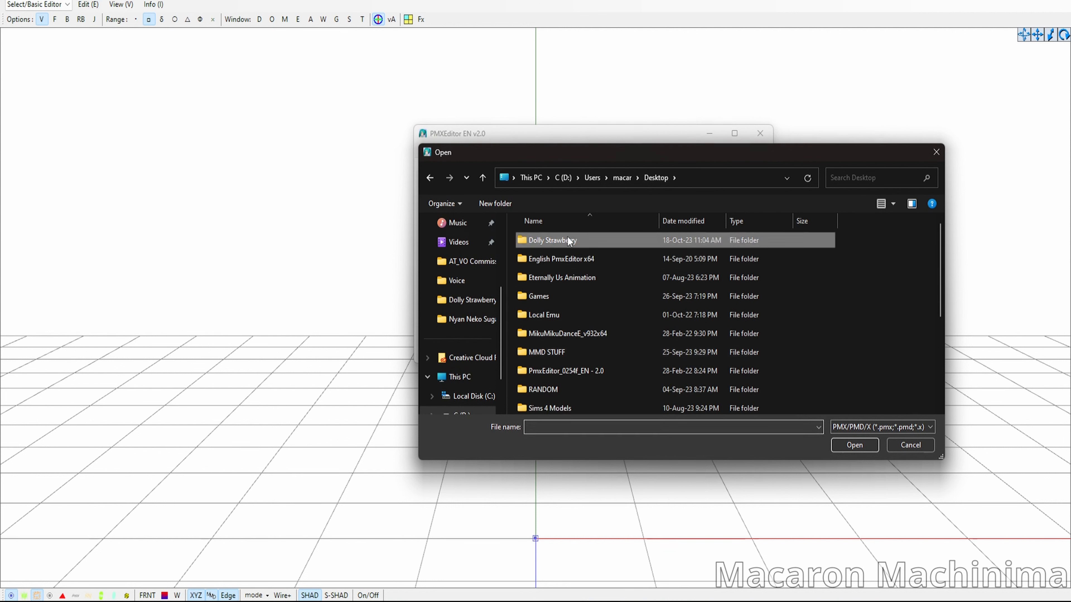
double_click(900, 249)
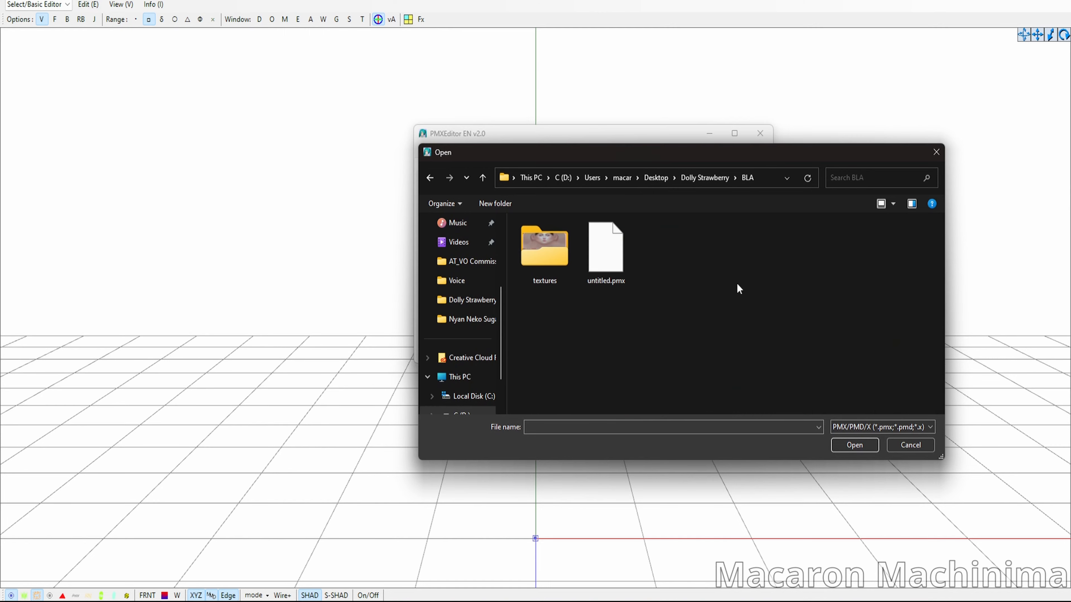
double_click(605, 263)
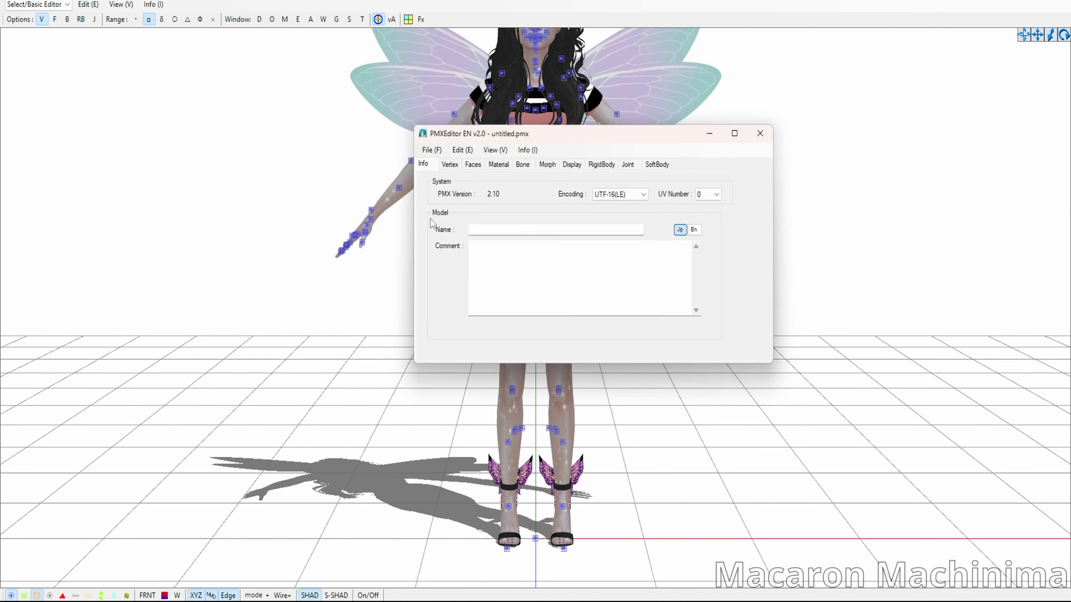
- Place the editor window beside the full model and show the model's bone list
scroll(794, 312, "down", 5)
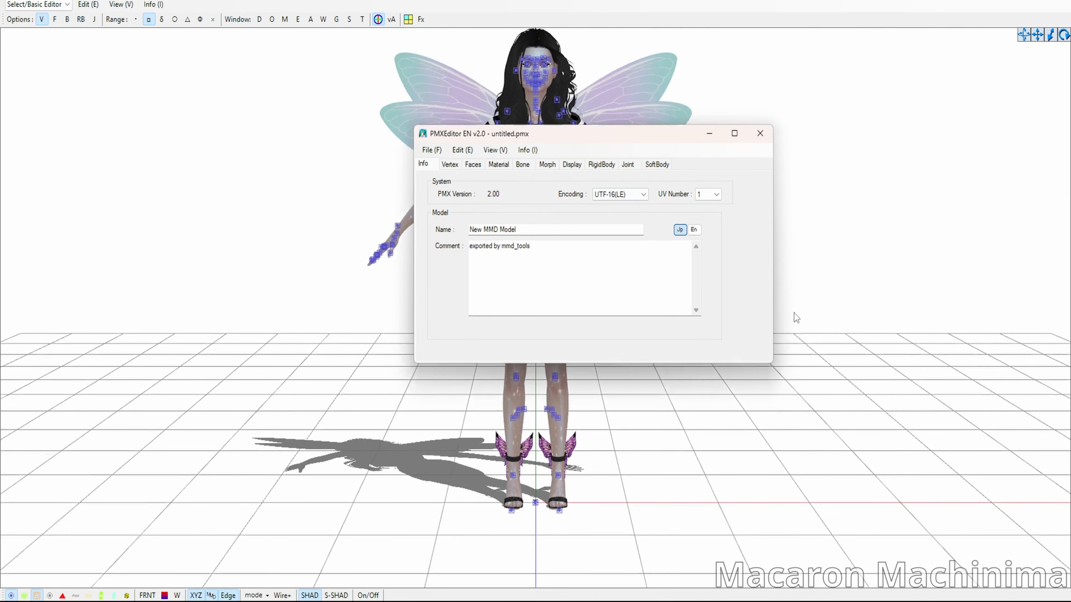
left_click_drag(598, 138, 836, 192)
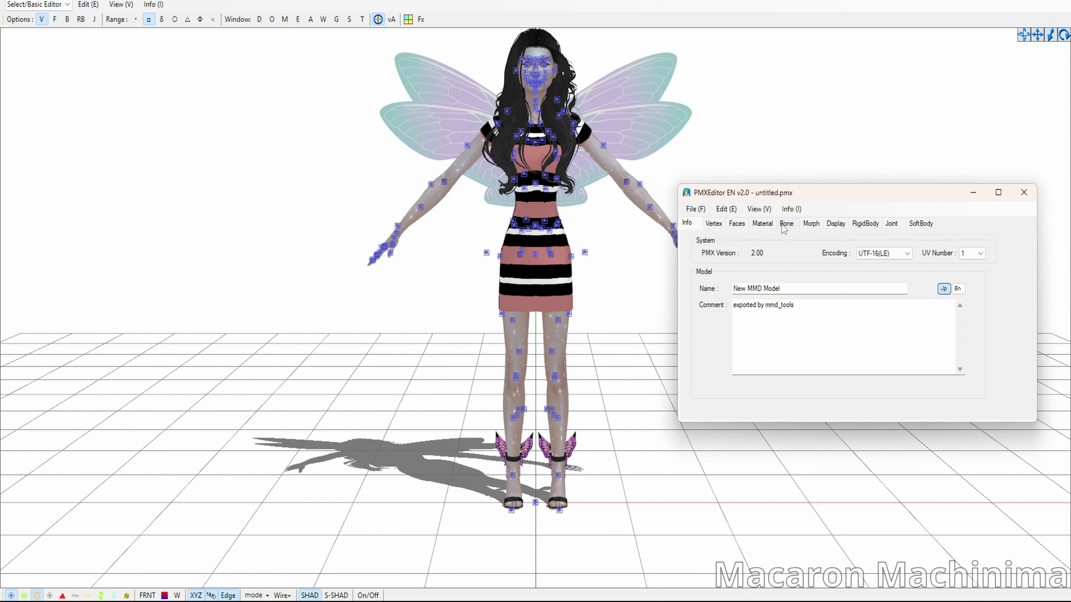
left_click(793, 225)
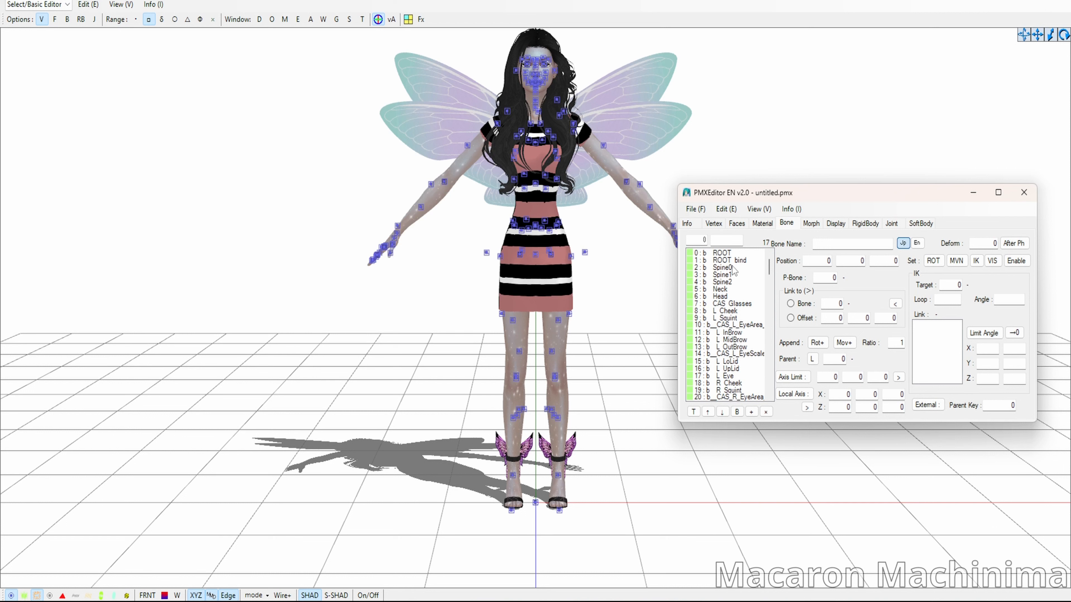
- Turn off the MVN setting for the Spine0, Spine1, Spine2, Neck and Head bones and check the result on Head
left_click_drag(732, 266, 734, 297)
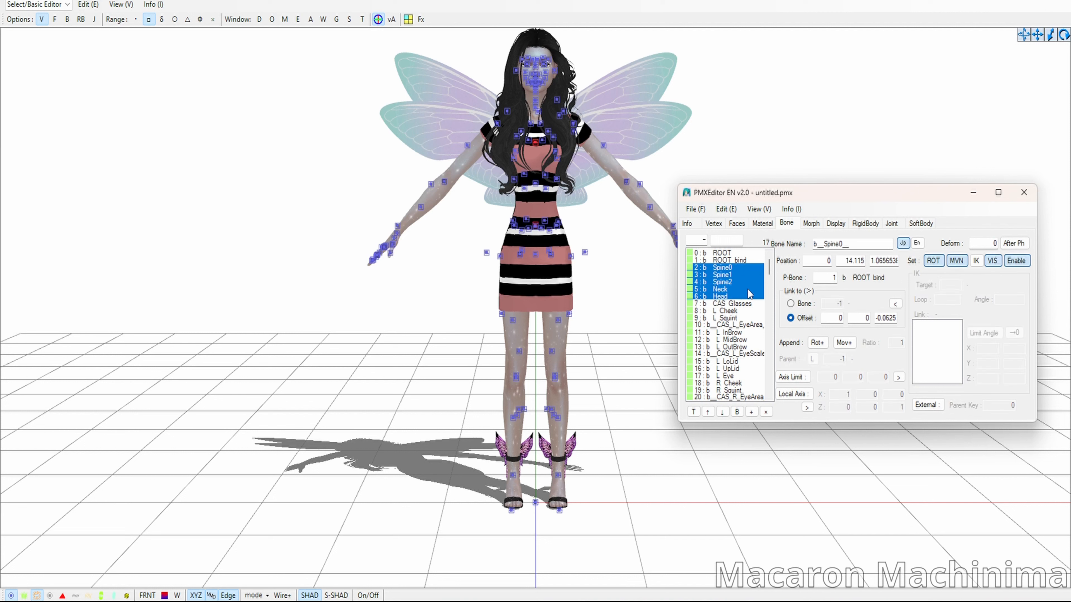
left_click(961, 262)
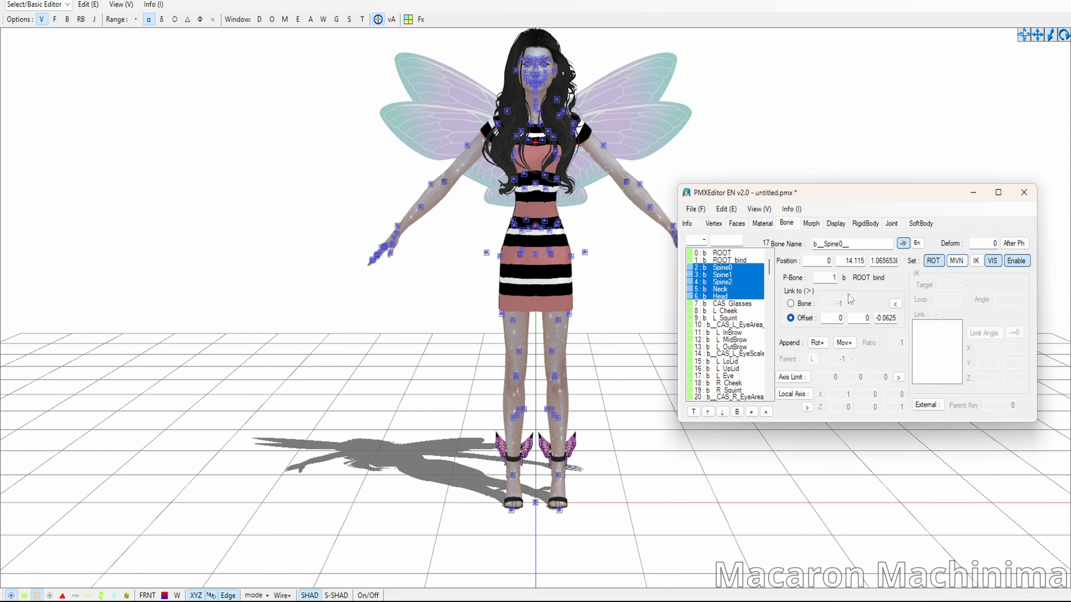
left_click(737, 313)
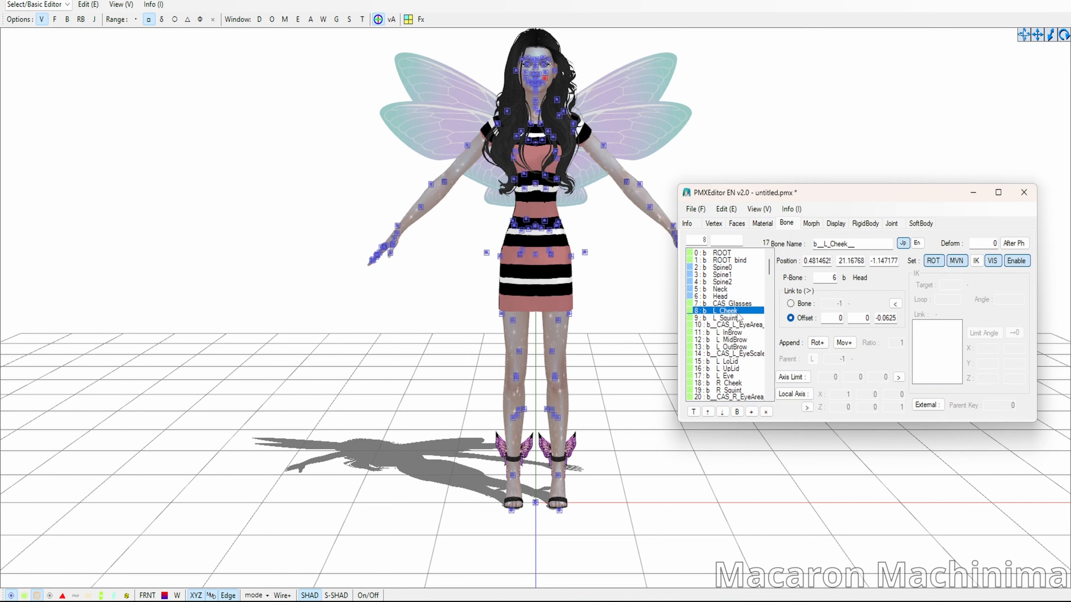
left_click(719, 296)
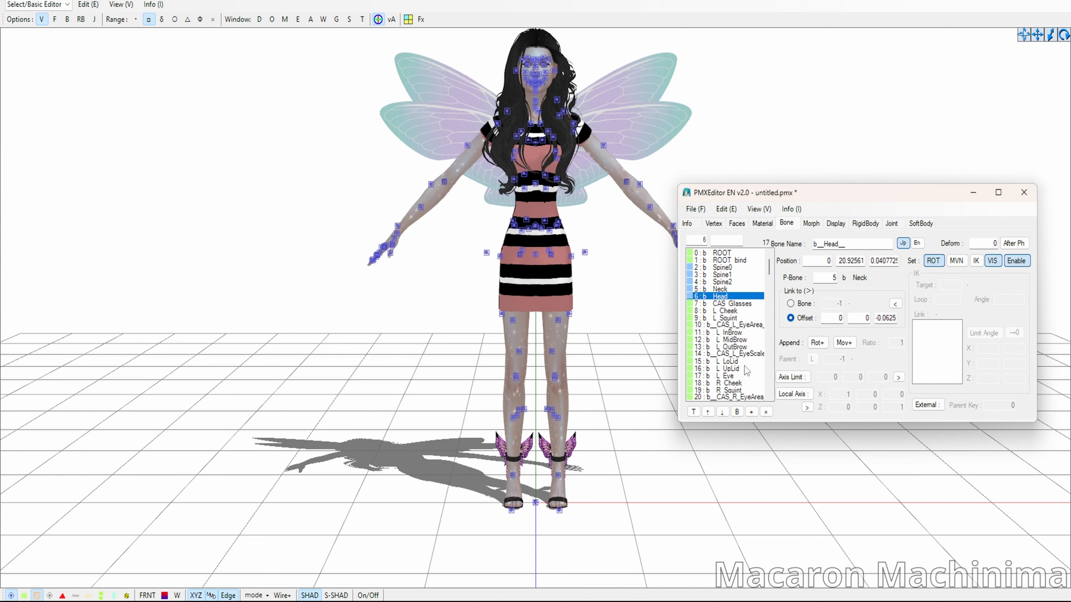
- Turn off the MVN setting for the L_Eye bone
scroll(746, 366, "down", 4)
scroll(747, 366, "down", 1)
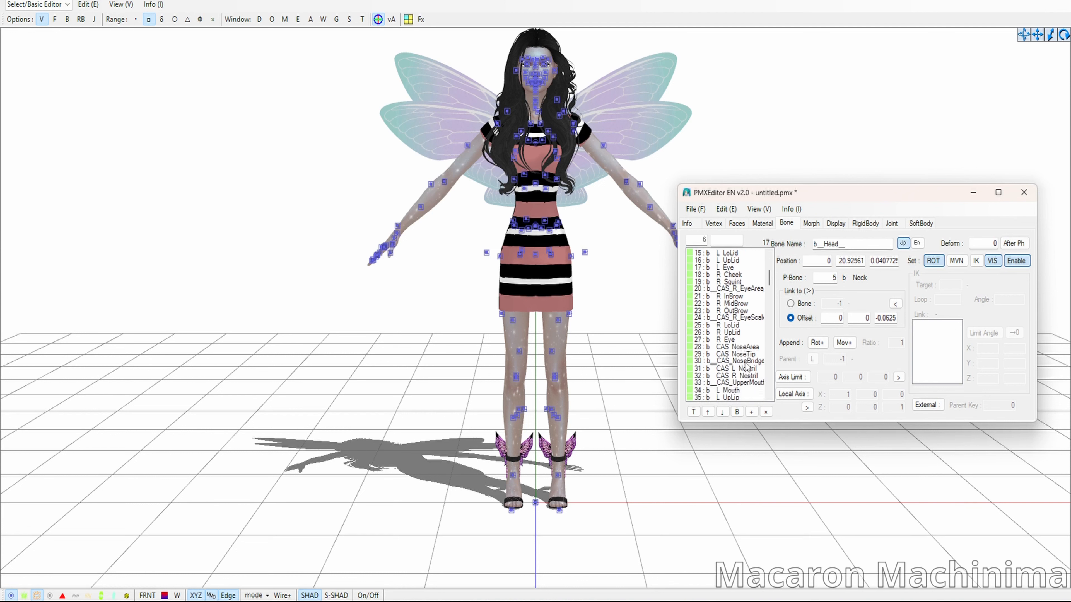
scroll(742, 339, "up", 3)
left_click(745, 339)
scroll(736, 319, "up", 2)
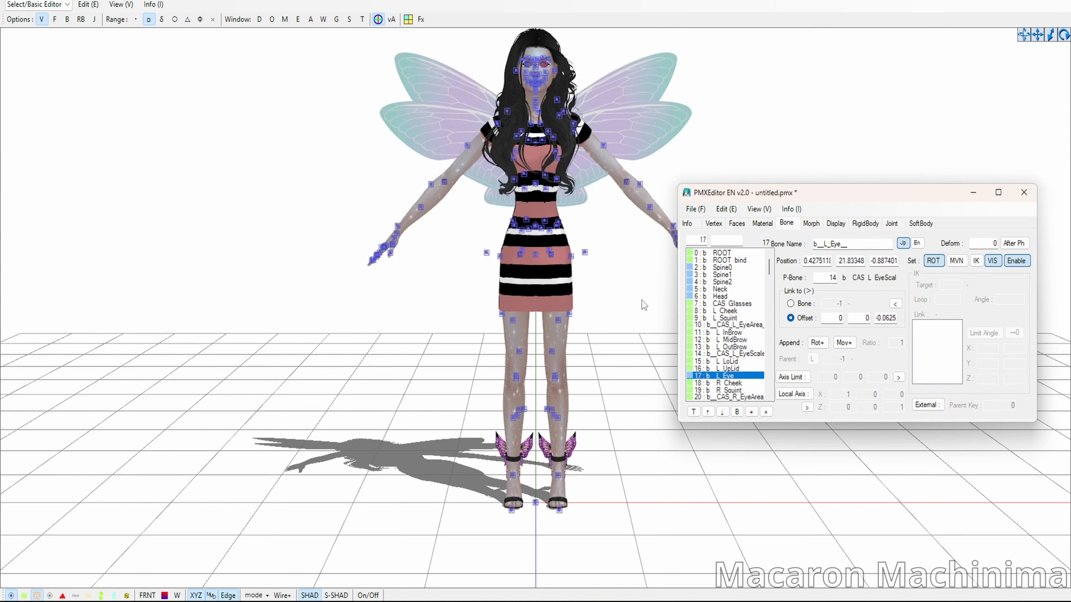
- Duplicate the L_Eye bone directly below the original in the bone list and select the copy
scroll(713, 336, "down", 2)
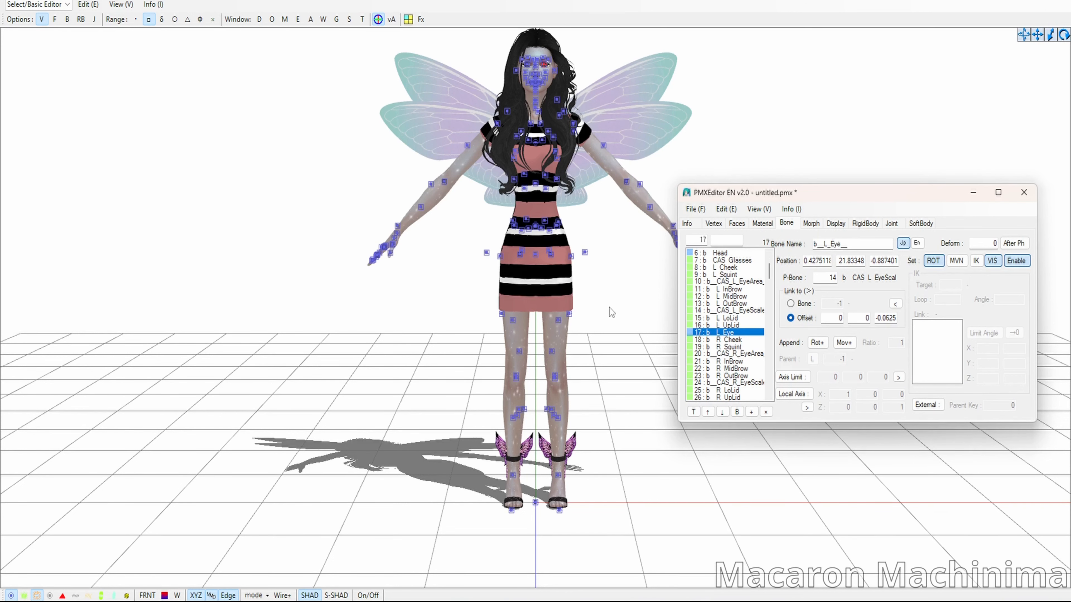
scroll(611, 312, "down", 3)
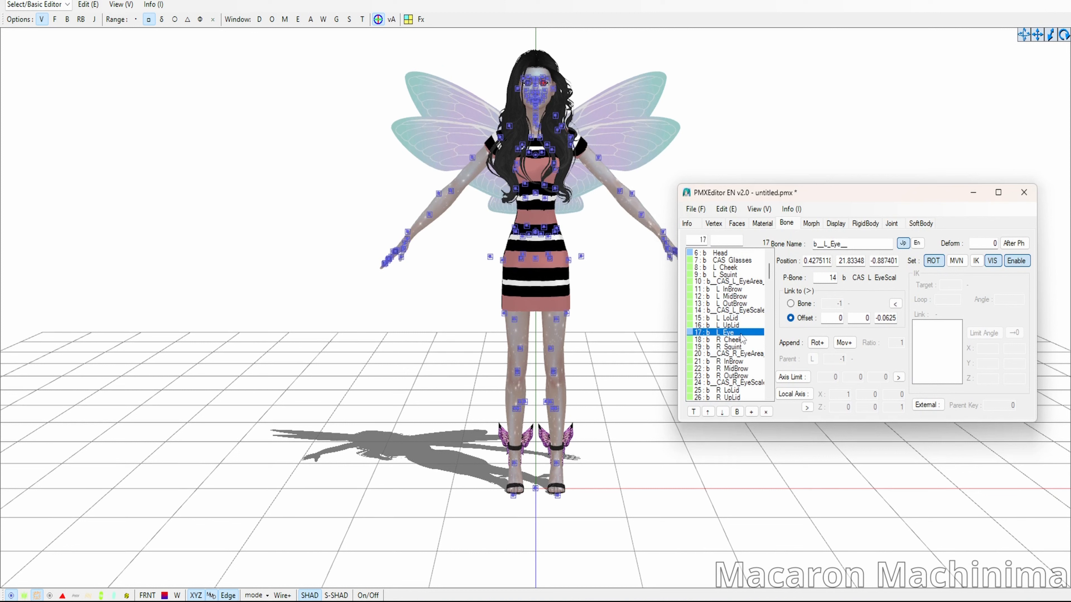
key("ctrl+v")
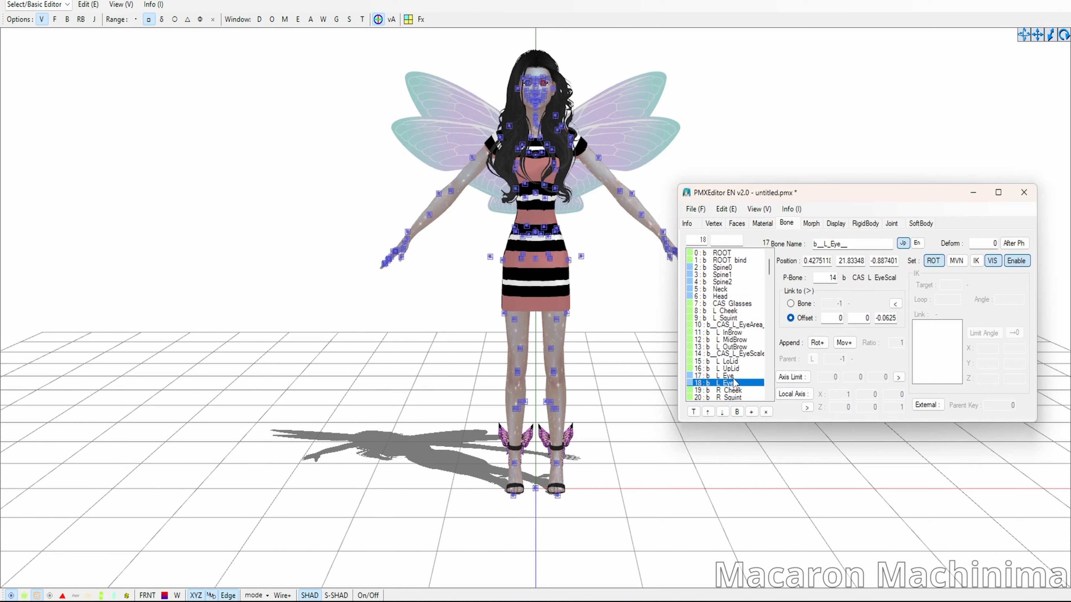
left_click(734, 378)
left_click(733, 383)
- Open Weight/UV Drawing for the duplicated L_Eye bone, start drawing mode and frame the model's face
scroll(606, 254, "up", 5)
scroll(606, 241, "up", 2)
middle_click_drag(607, 234, 605, 277)
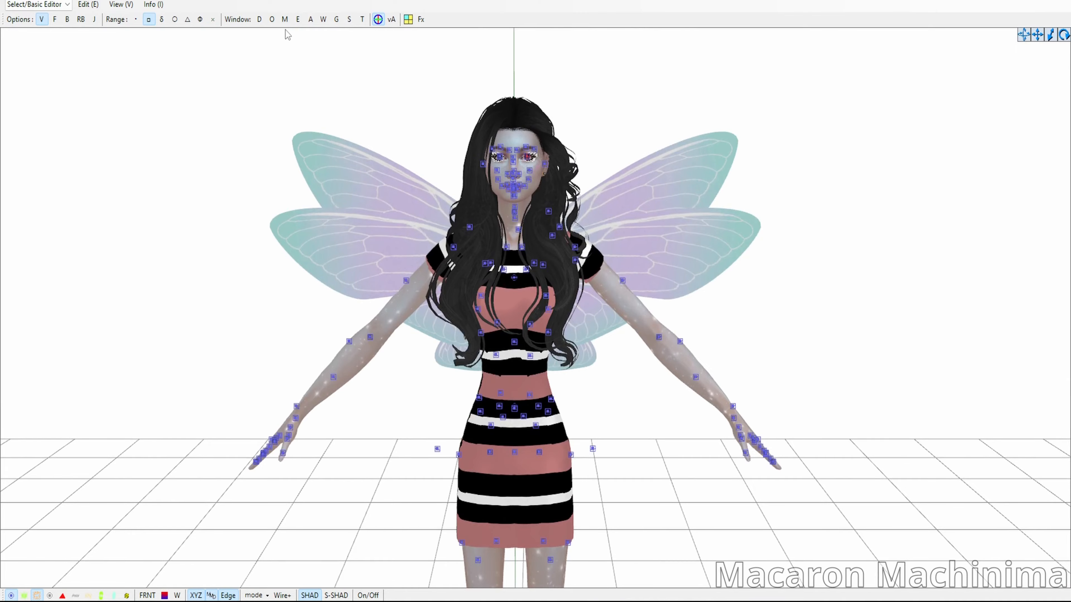
left_click(323, 19)
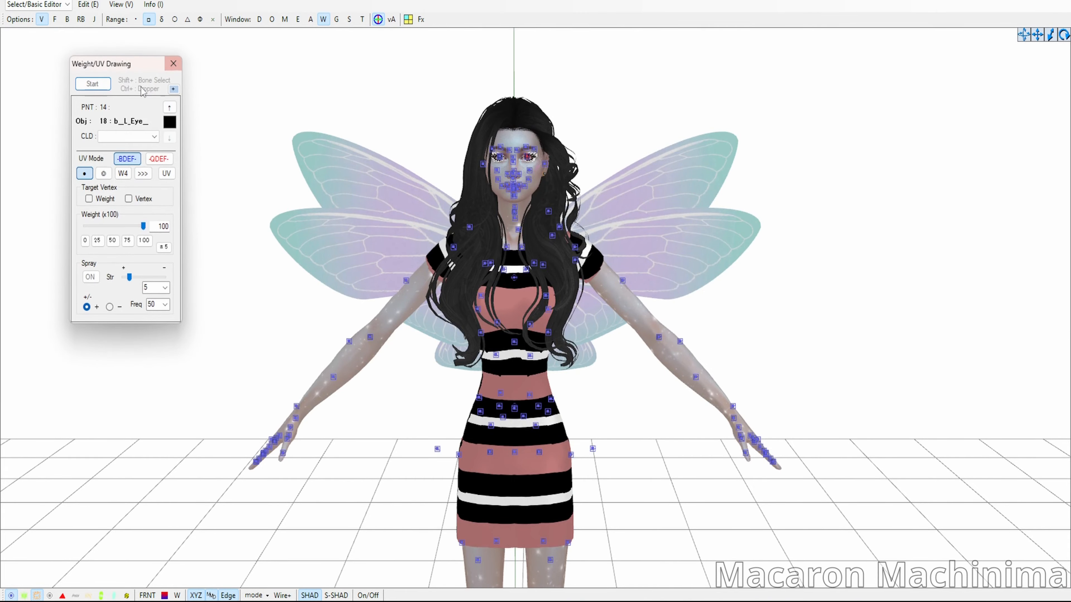
left_click(93, 83)
scroll(456, 177, "up", 5)
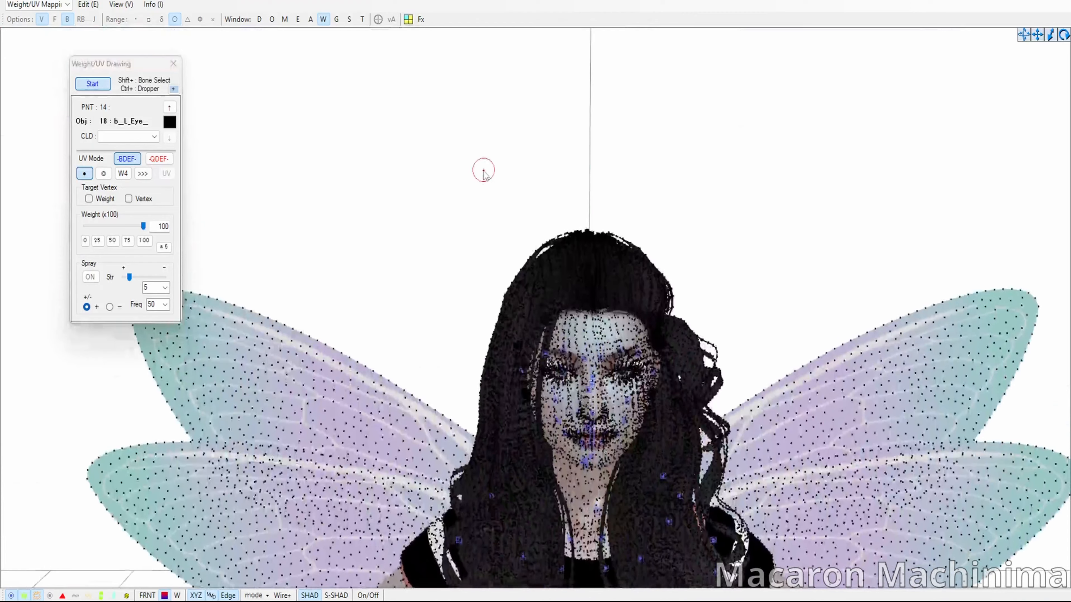
middle_click_drag(483, 170, 482, 169)
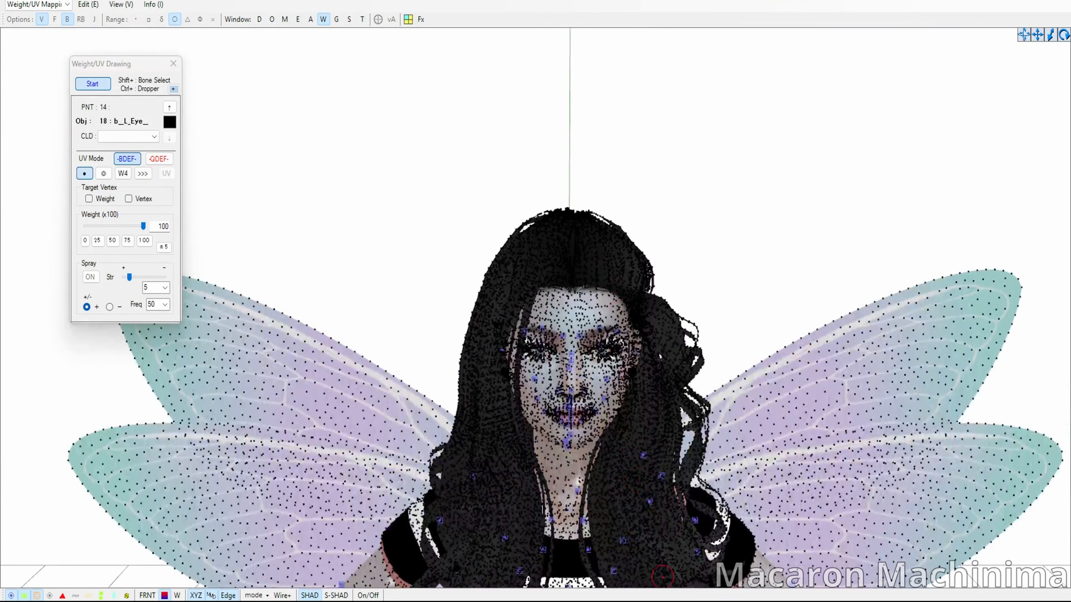
- Rename the duplicated L_Eye bone, listed directly below the original, to Eye__Target
mouse_move(695, 601)
left_click(662, 576)
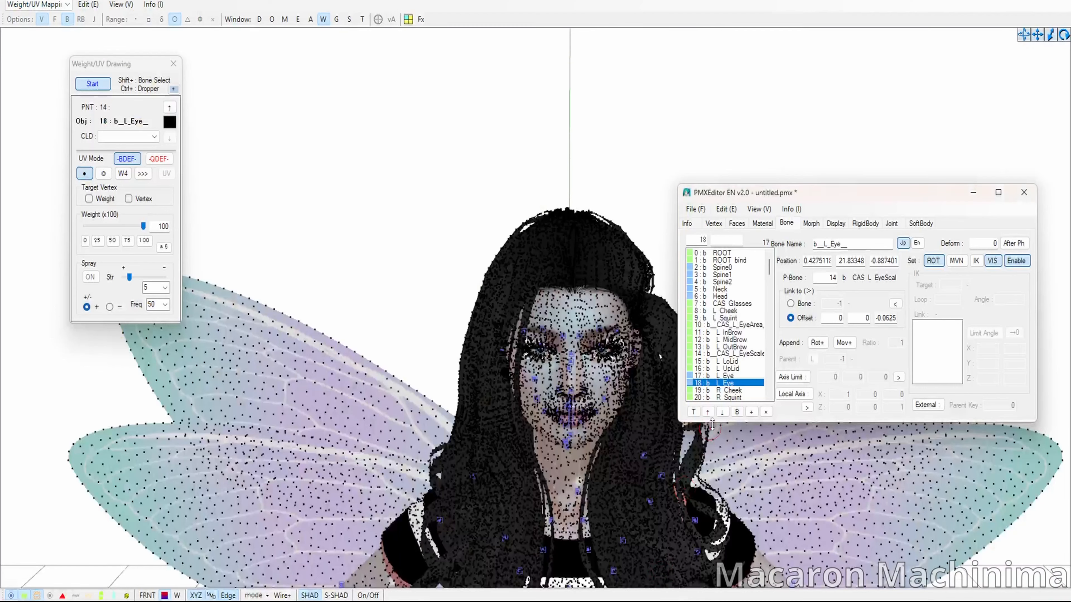
left_click(729, 375)
left_click(731, 382)
left_click(830, 243)
key("BackSpace")
key("BackSpace")
key("BackSpace")
key("BackSpace")
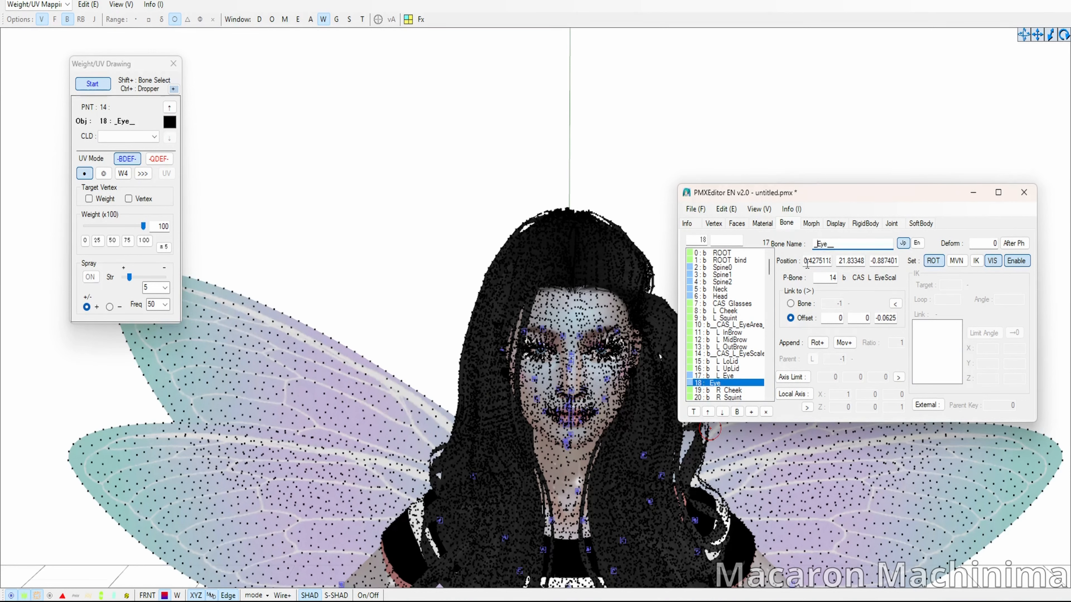
key("BackSpace")
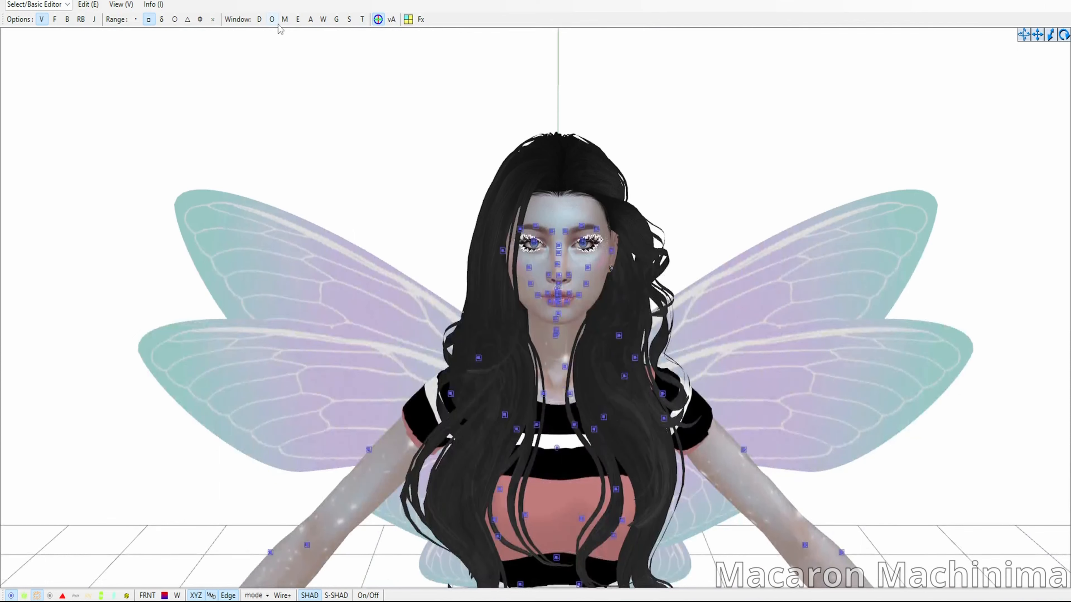
- Reopen Weight/UV Drawing and load the Eye__Target bone to check its vertex weights
left_click(285, 19)
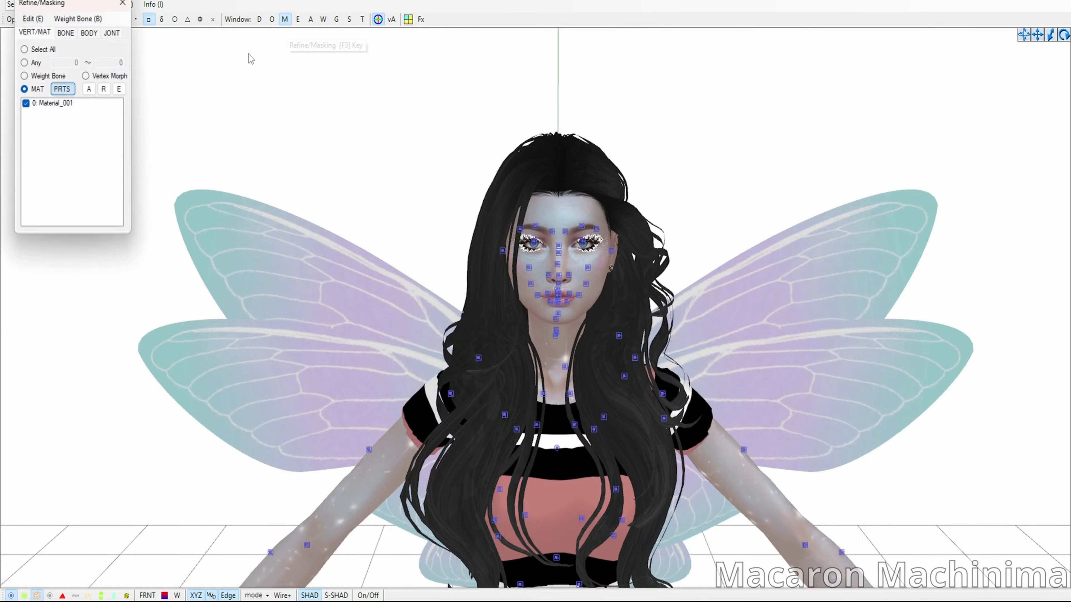
left_click(123, 6)
left_click(323, 19)
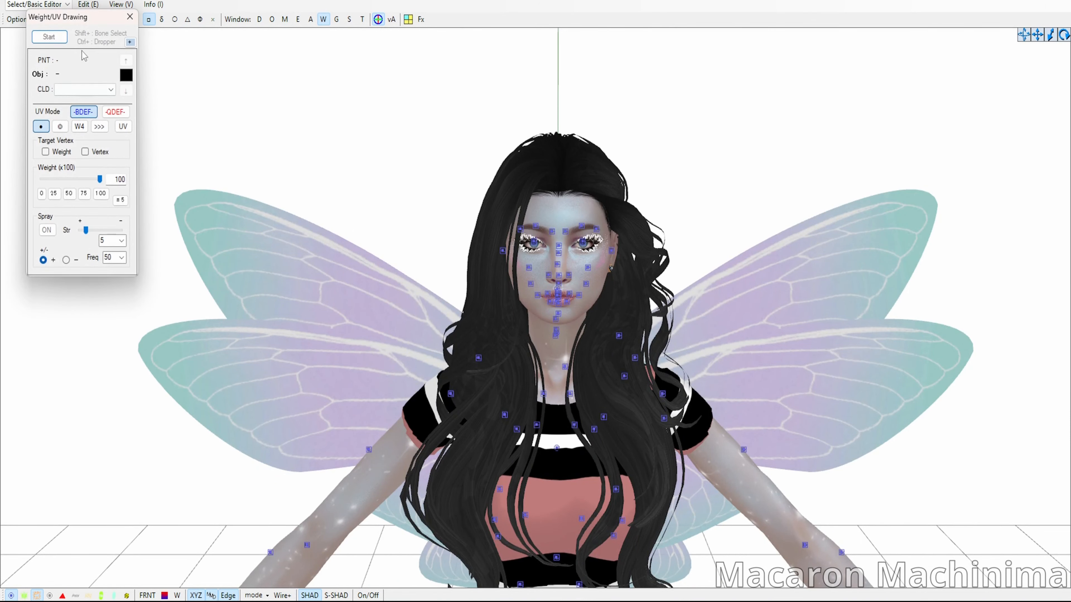
mouse_move(647, 601)
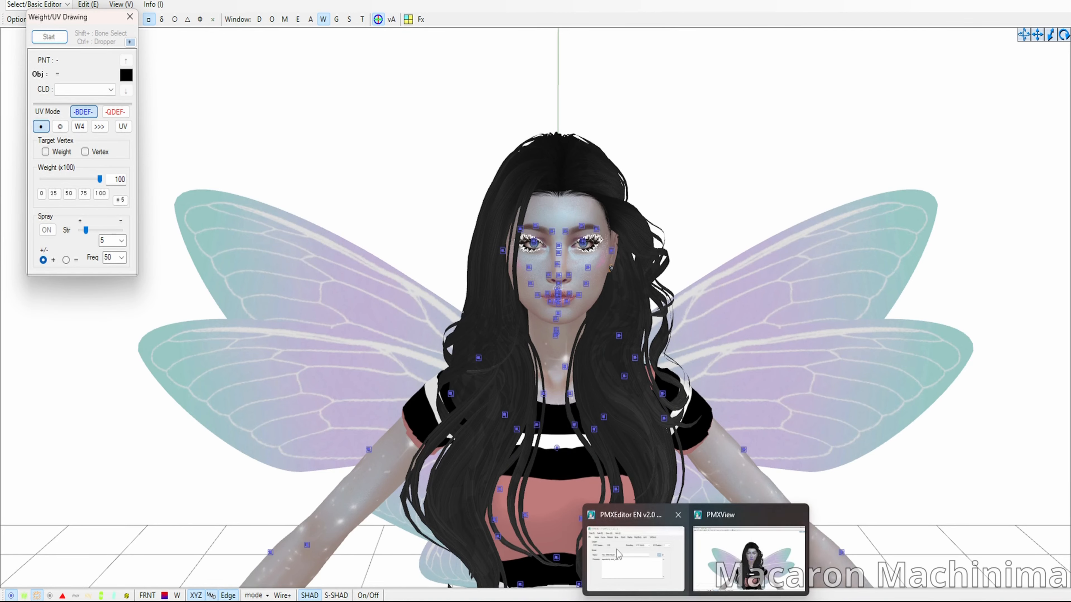
left_click(636, 548)
left_click_drag(210, 139, 275, 133)
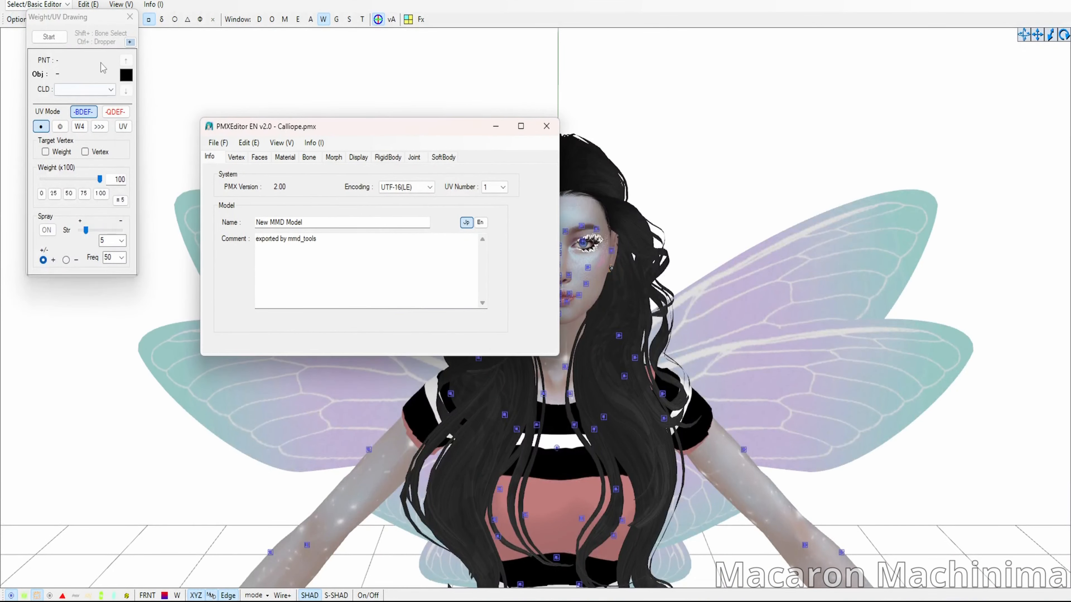
left_click(309, 158)
scroll(261, 311, "down", 1)
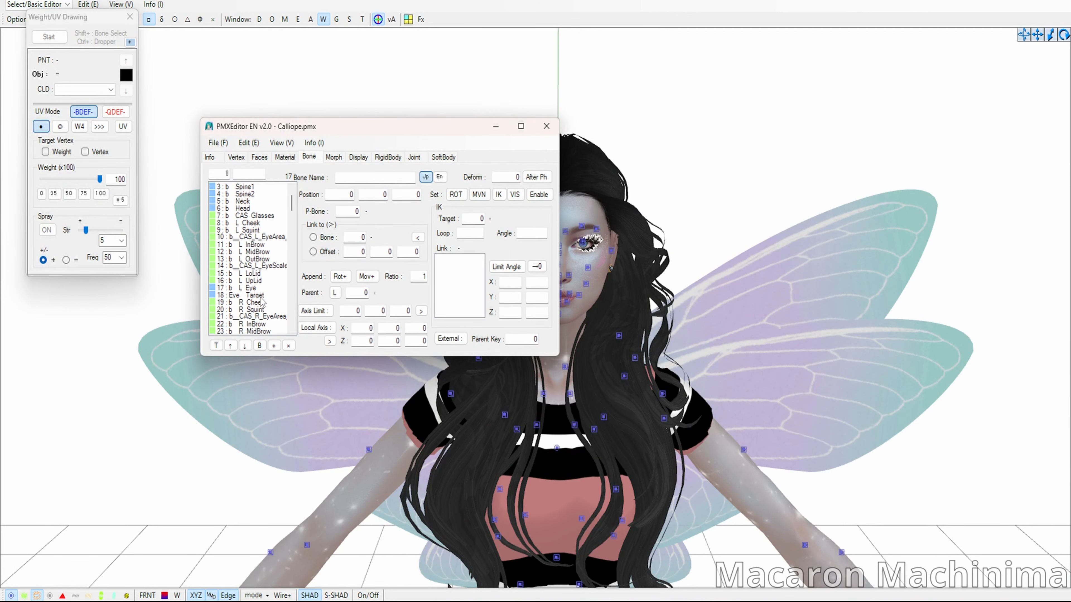
left_click(253, 296)
left_click(48, 37)
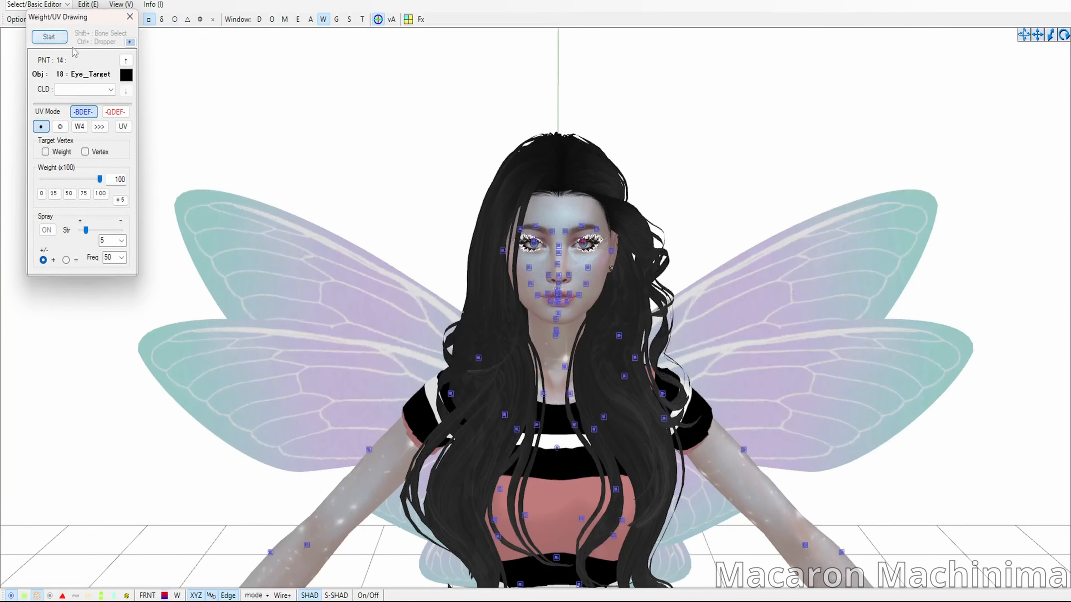
- Move the Eye__Target bone up one place in the bone list so that it precedes L_Eye
mouse_move(679, 598)
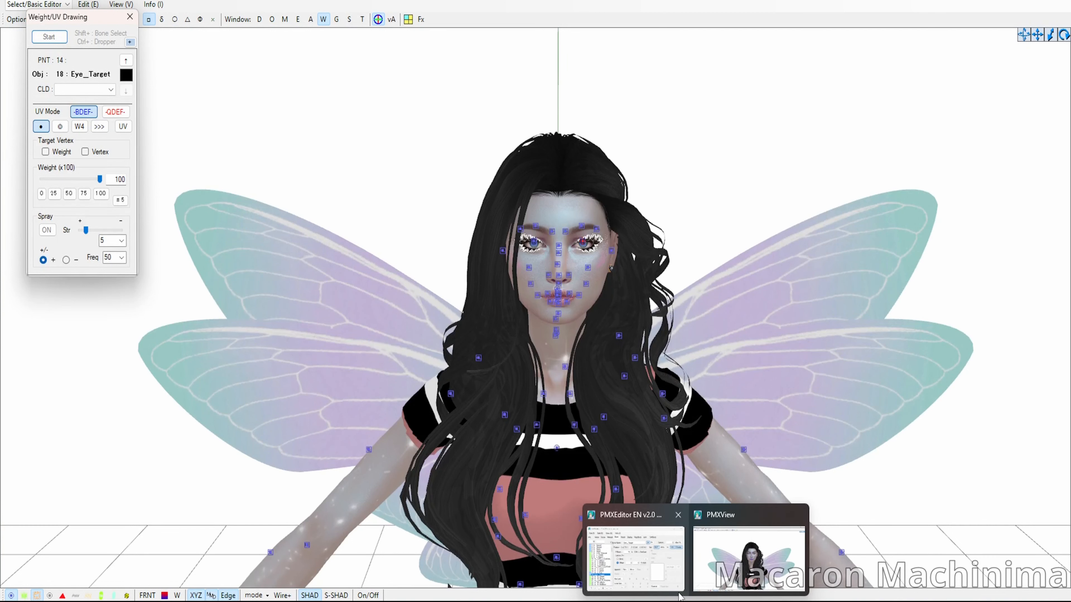
left_click(634, 563)
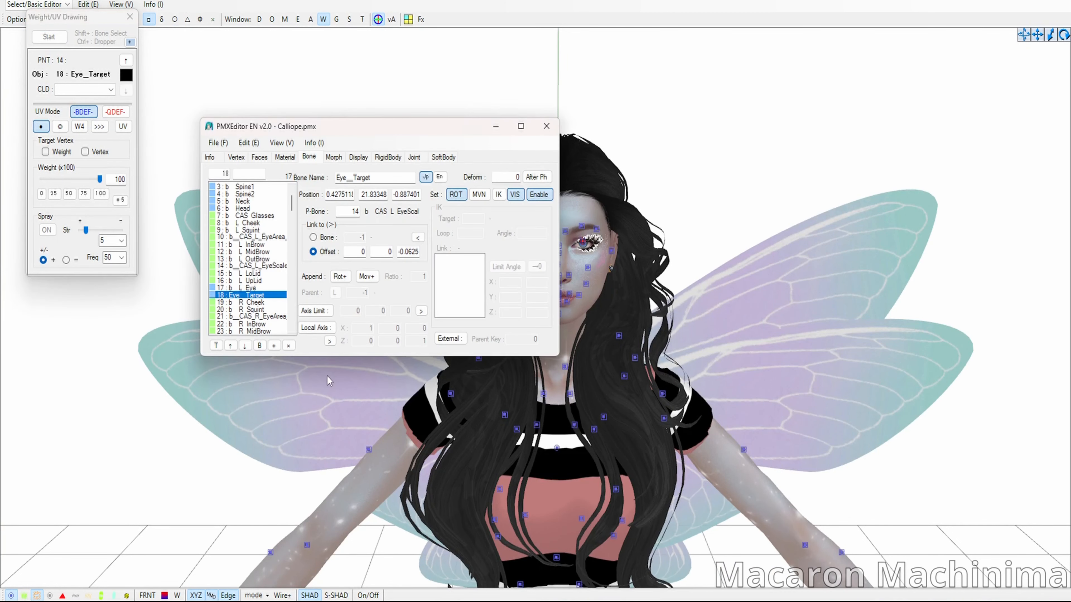
left_click(230, 346)
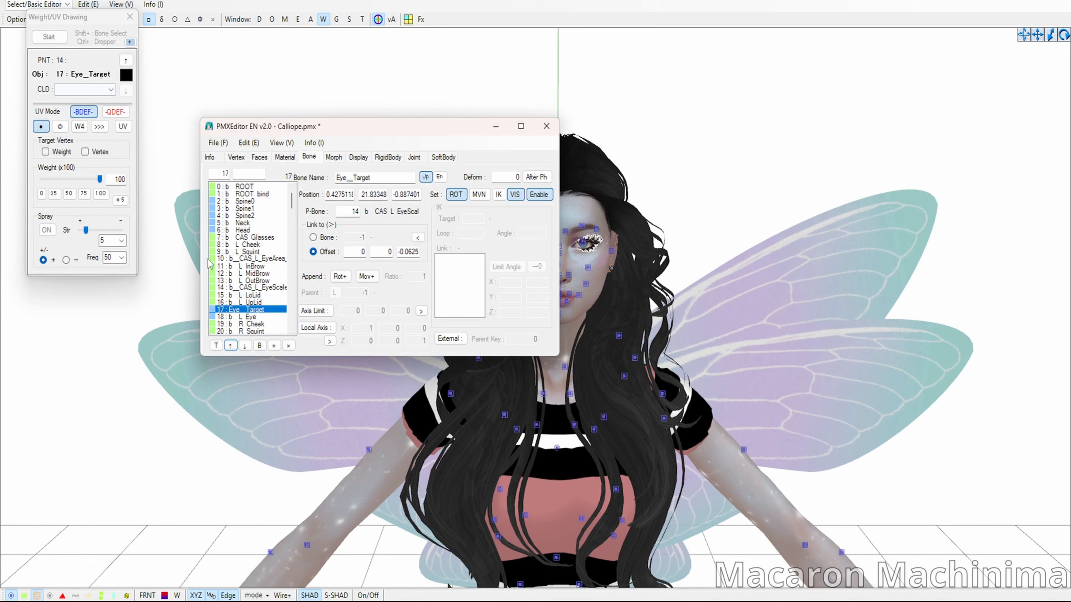
- Check the L_Eye bone's vertex weights on the model in weight drawing mode, then leave that mode
left_click(245, 317)
left_click(56, 38)
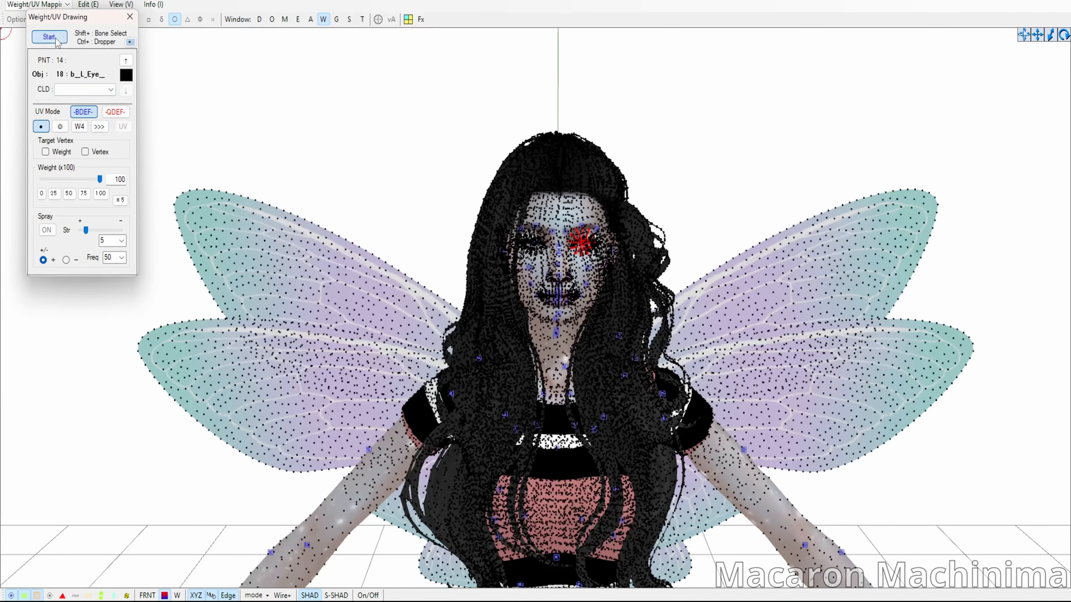
left_click(56, 38)
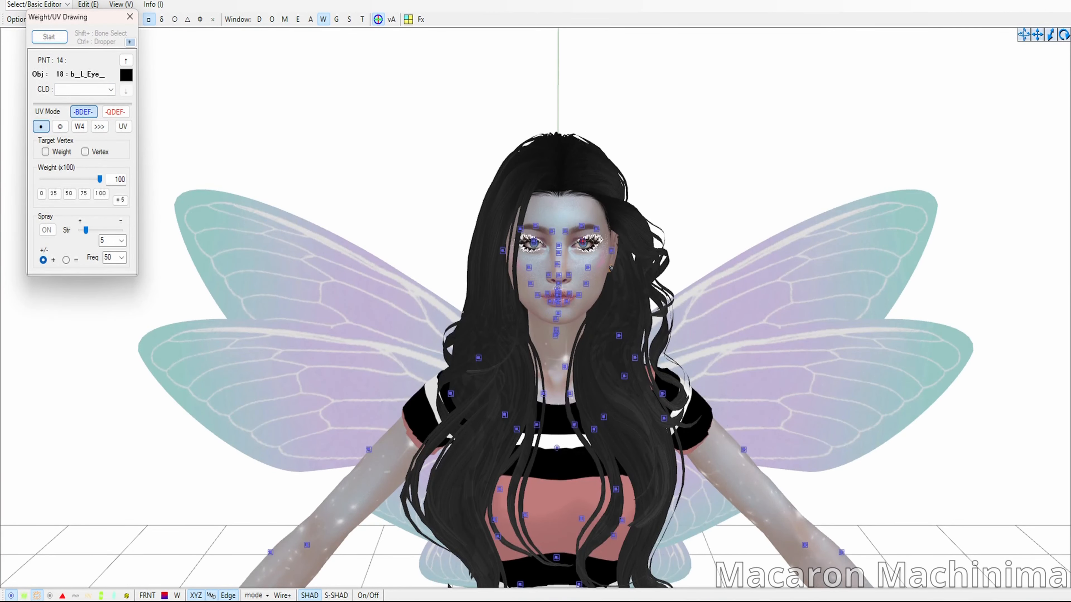
- Set the X position of the Eye__Target bone to 0 so it sits on the model's centre line
left_click(654, 567)
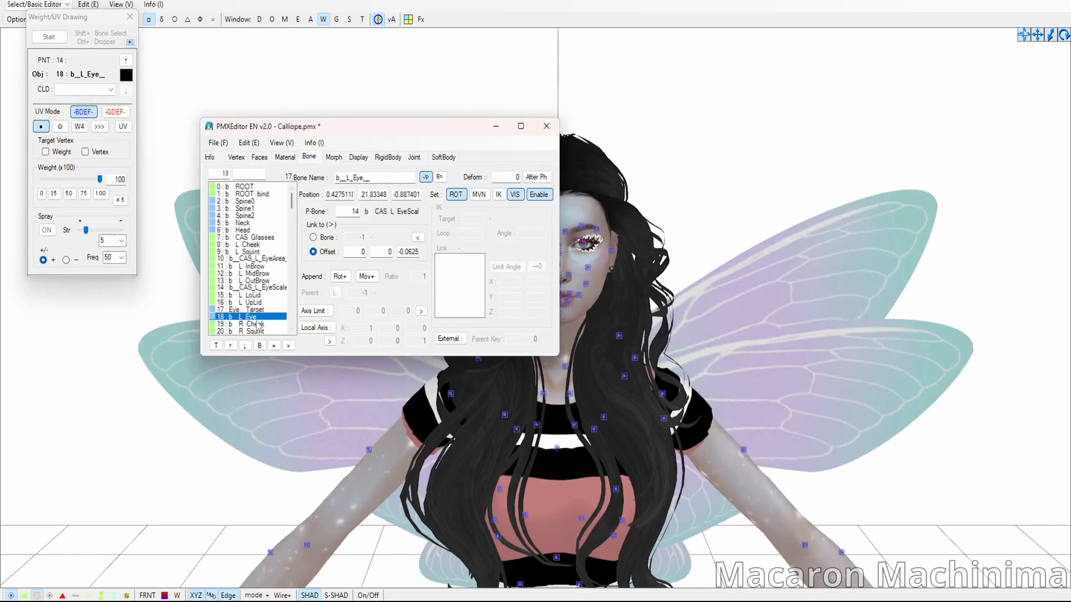
left_click(253, 310)
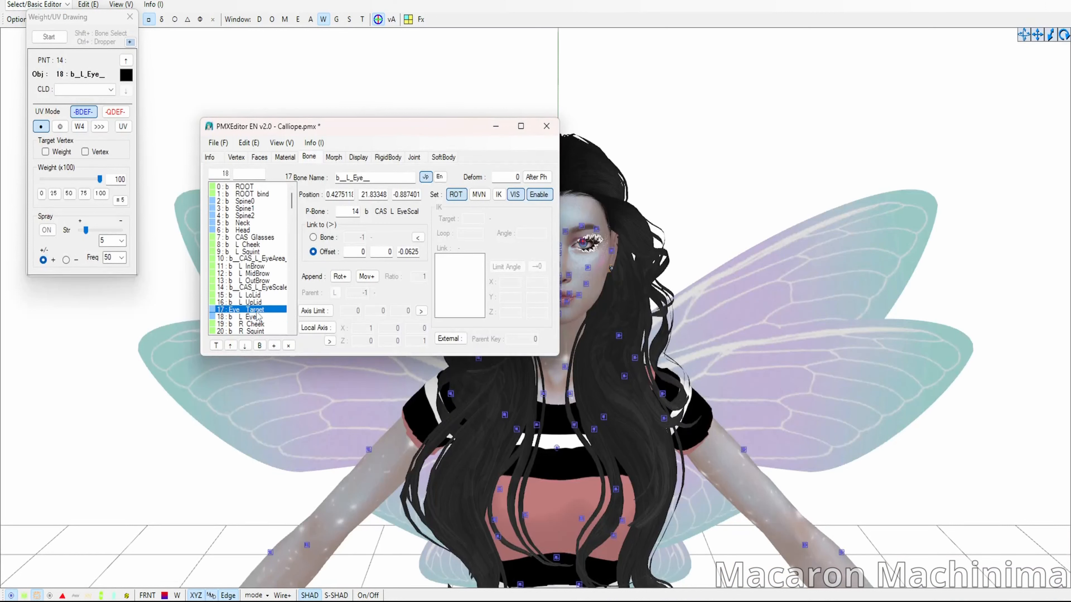
double_click(327, 195)
type("0")
left_click_drag(399, 133, 372, 184)
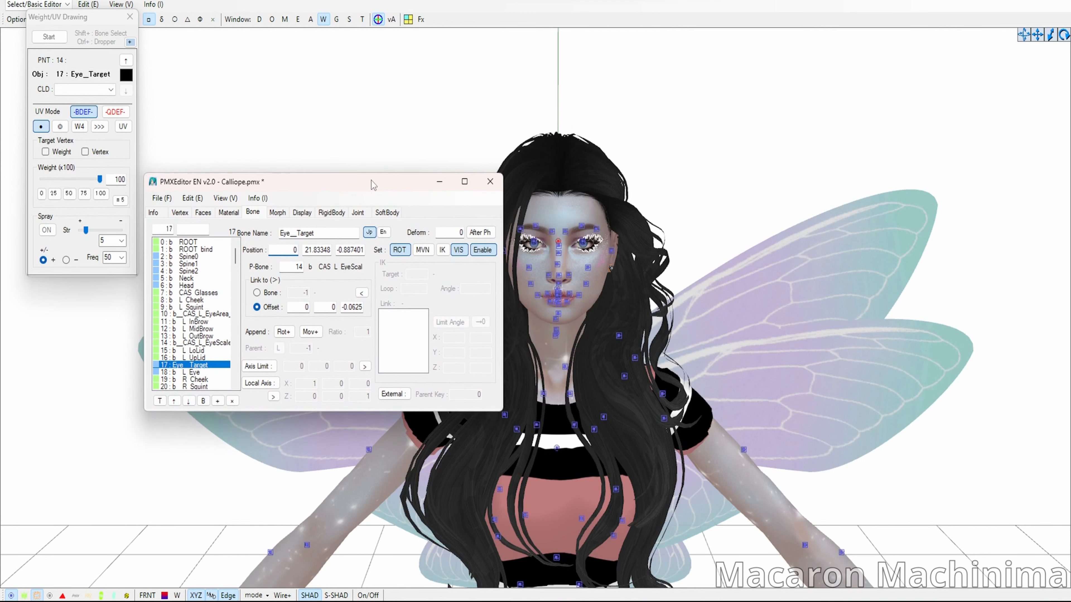
- Move the Eye__Target bone straight up in the viewport to just above the head, at a Y position of about 23.62
left_click(378, 19)
left_click_drag(70, 17, 78, 64)
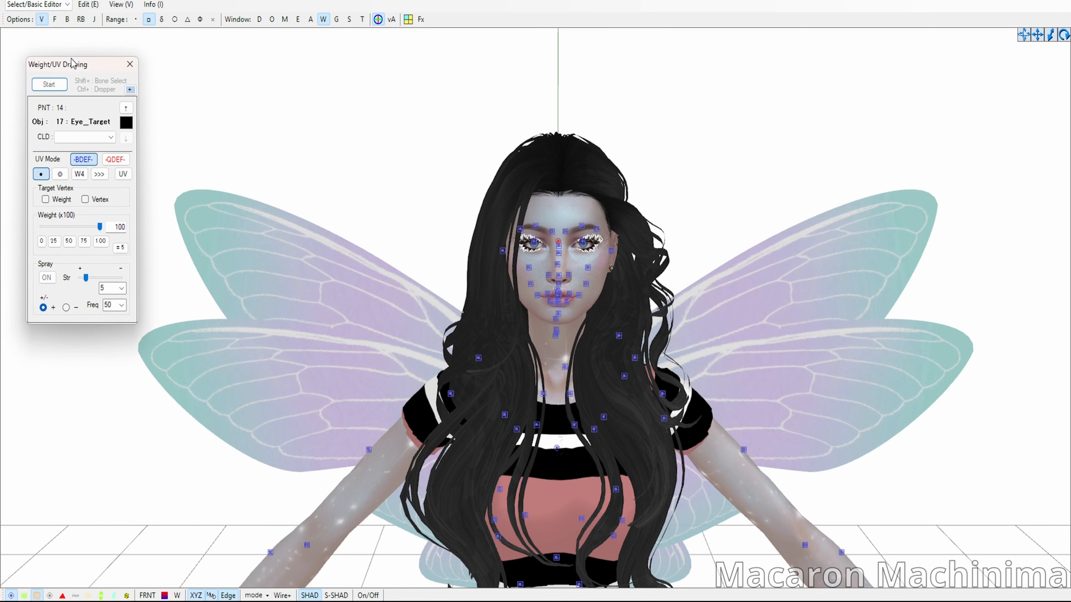
left_click(379, 20)
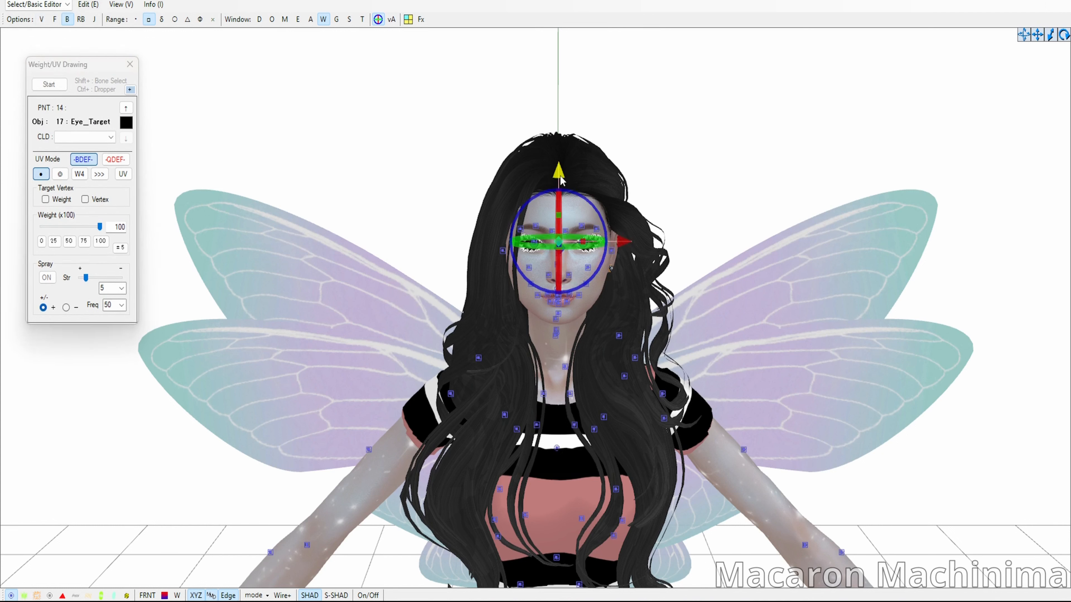
left_click_drag(559, 172, 559, 73)
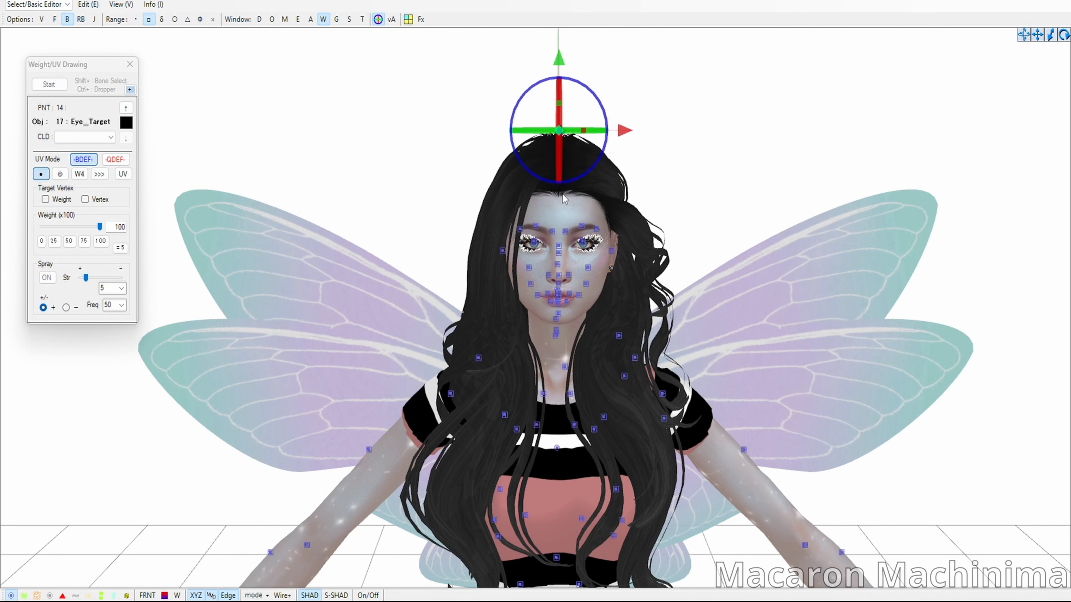
left_click(580, 224)
left_click(536, 123)
left_click(560, 129)
- Enable the appended rotation (Rot+) for the L_Eye bone and set its append parent to bone 17, Eye__Target
left_click(633, 548)
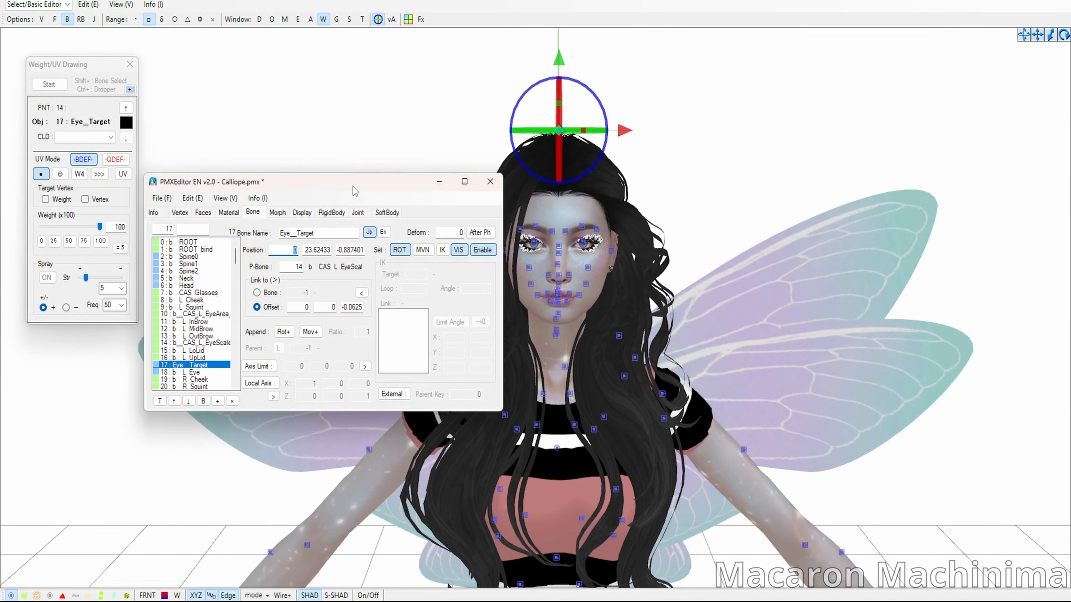
left_click_drag(353, 187, 428, 207)
left_click(280, 393)
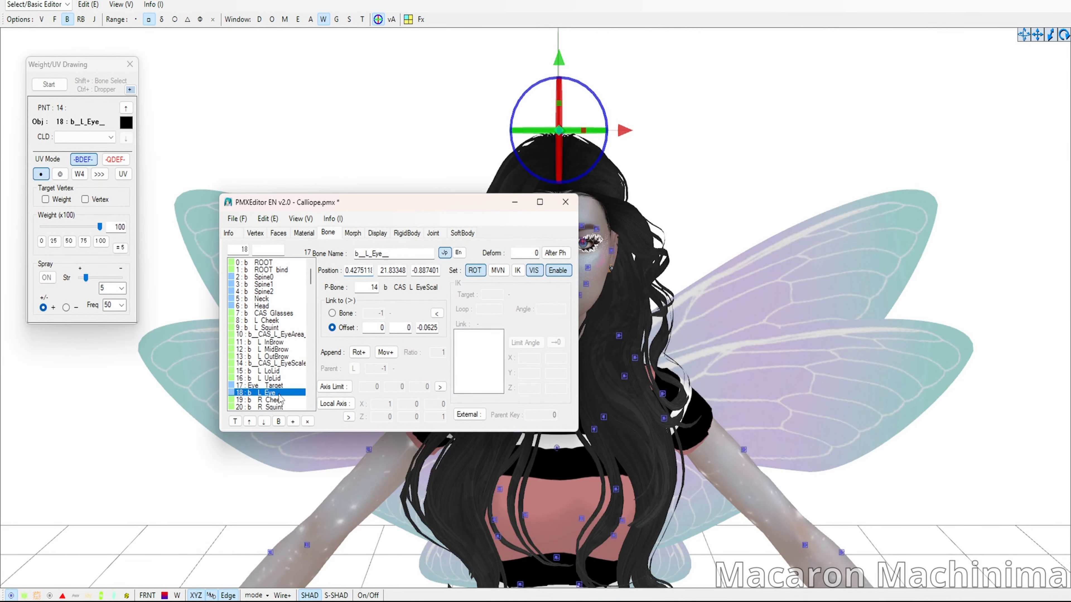
scroll(295, 379, "down", 2)
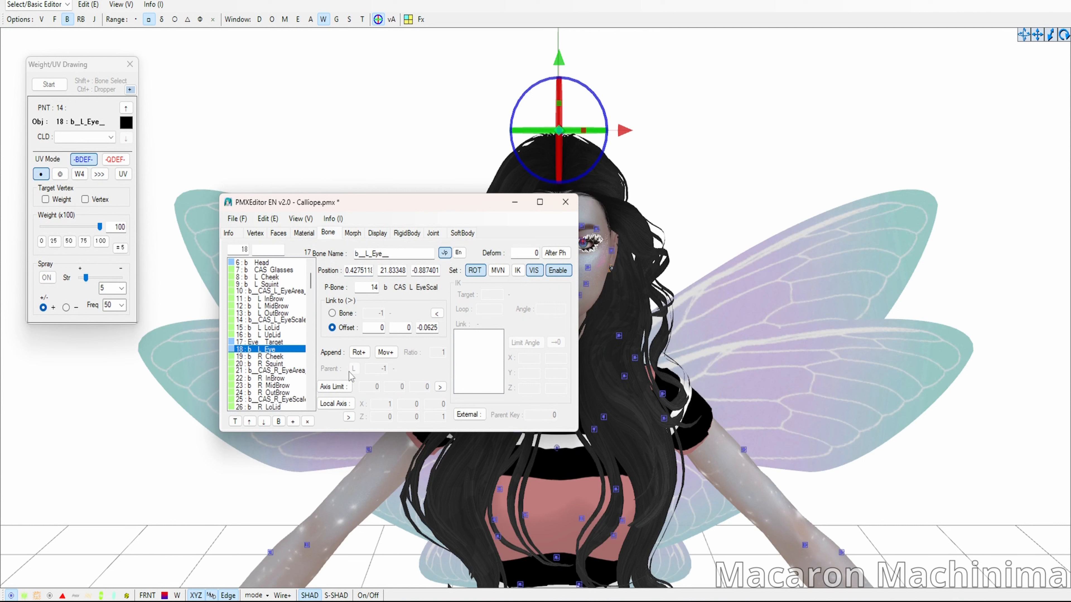
left_click(364, 355)
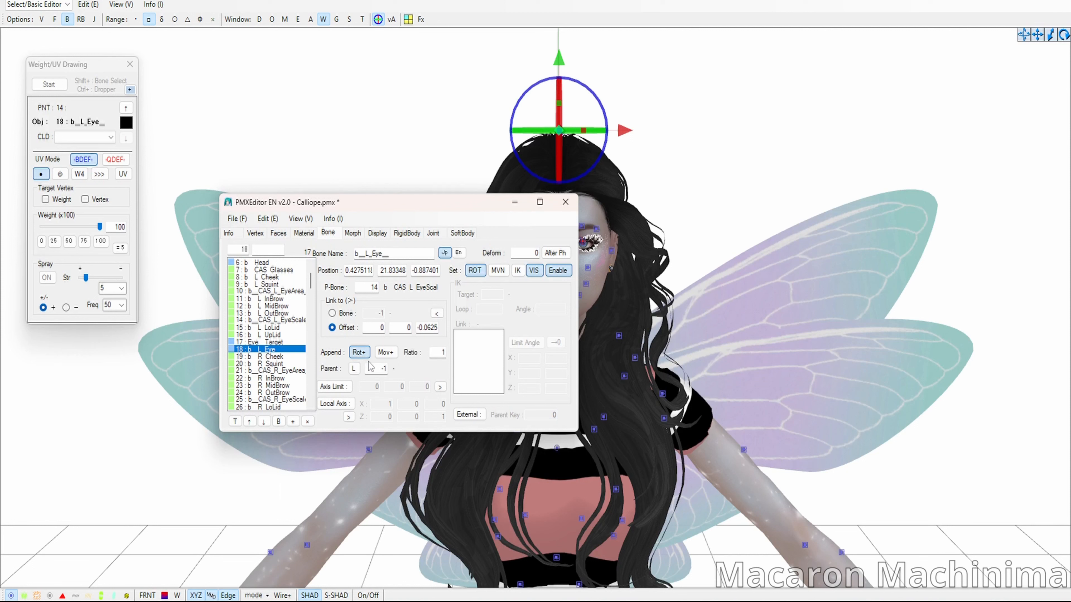
double_click(379, 368)
type("17")
- Enable the appended rotation (Rot+) for the R_Eye bone with bone 17, Eye__Target, as its append parent
scroll(272, 375, "down", 4)
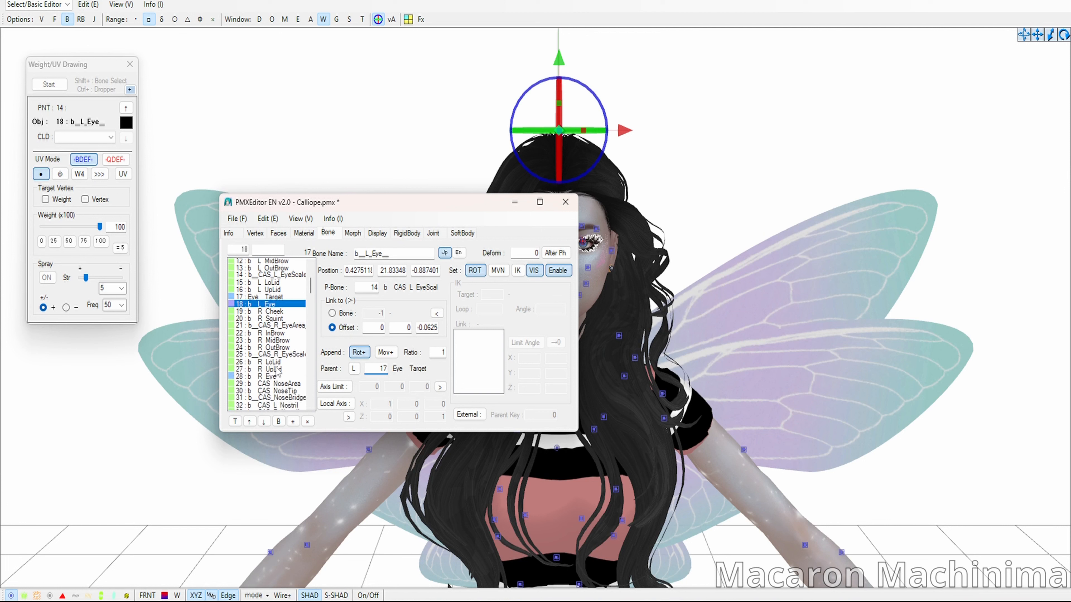
scroll(281, 376, "down", 1)
scroll(272, 392, "down", 2)
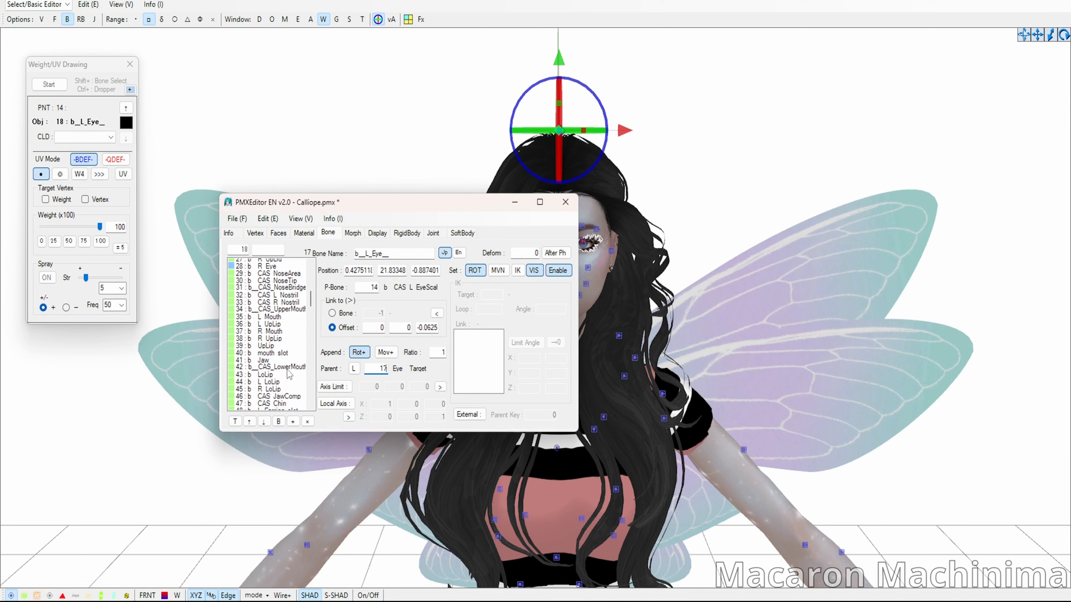
scroll(288, 373, "up", 2)
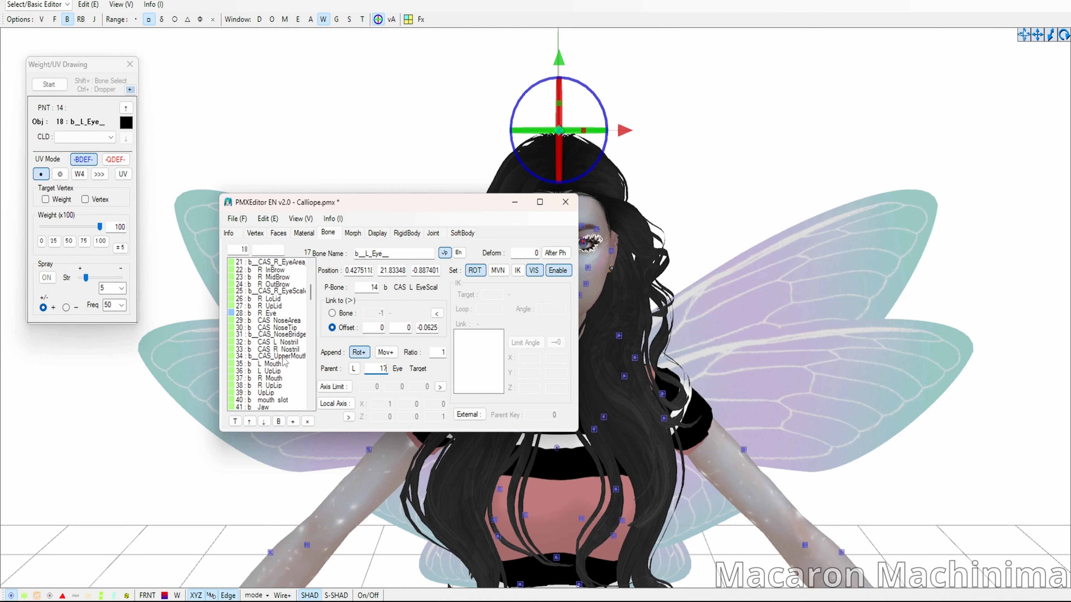
left_click(264, 314)
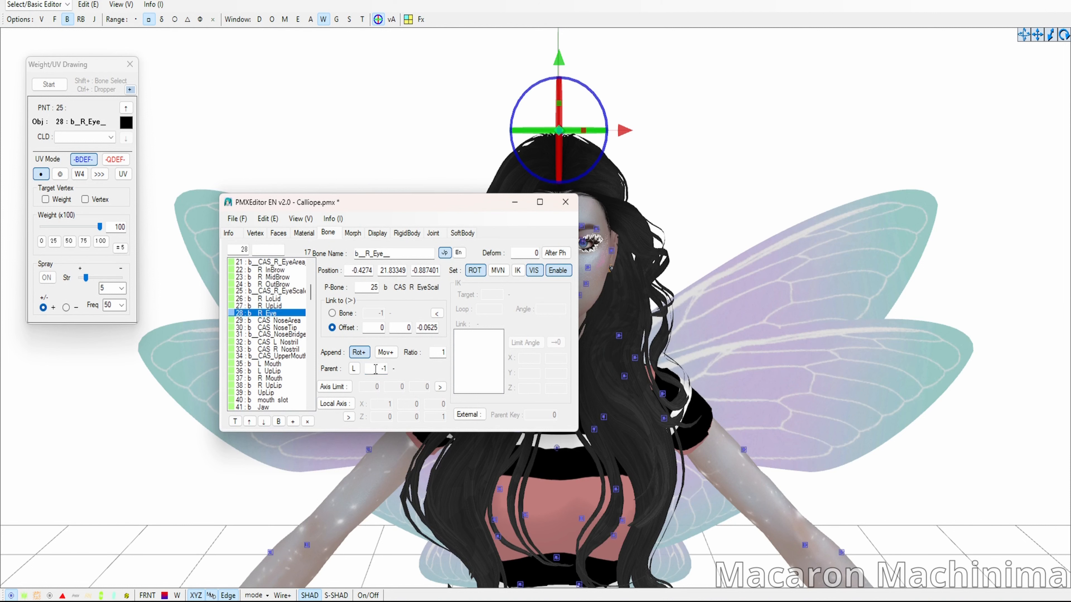
type("17")
- Look through the head and face bones in Calliope's bone list
left_click(271, 291)
scroll(285, 329, "up", 5)
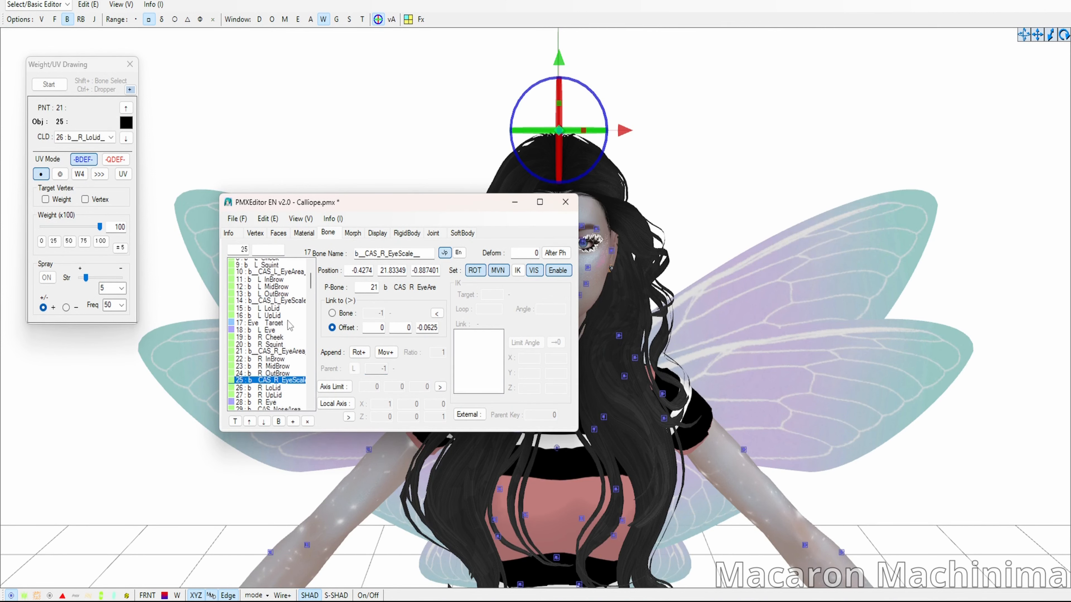
left_click_drag(338, 204, 184, 195)
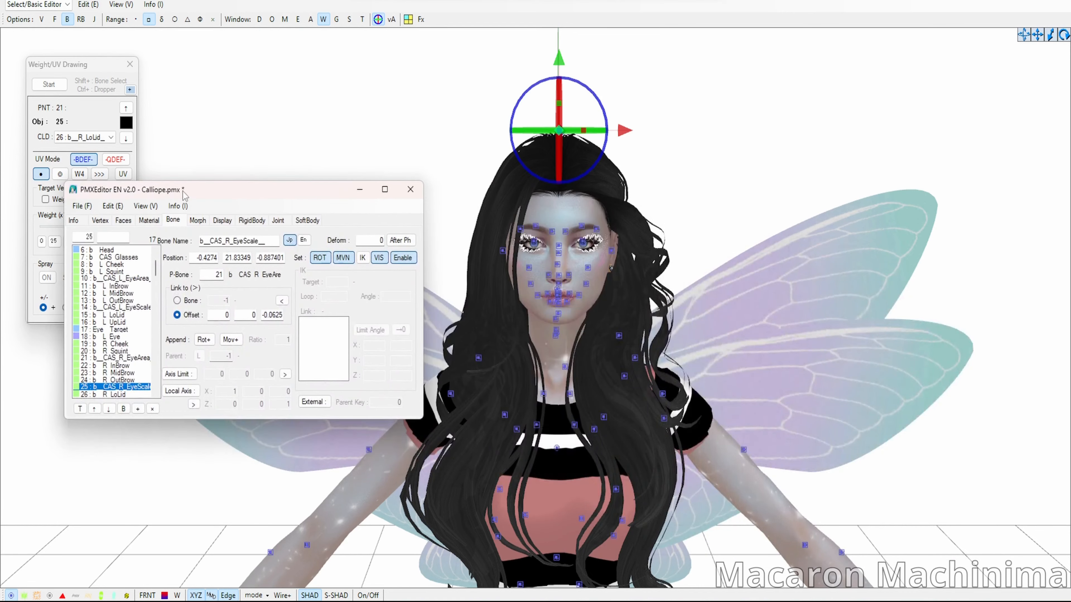
scroll(132, 334, "down", 2)
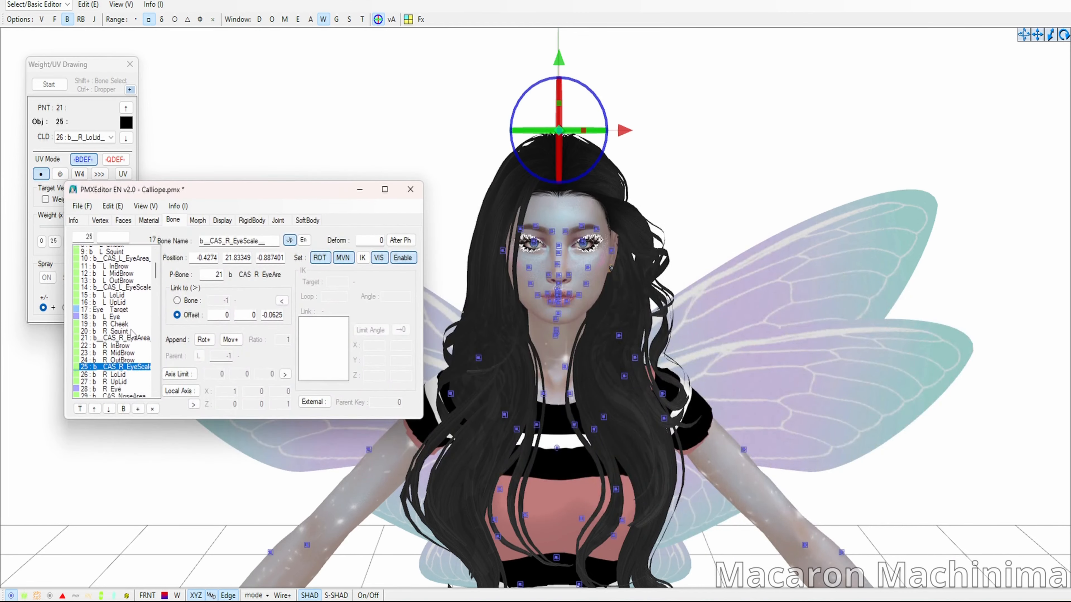
scroll(131, 333, "down", 2)
scroll(132, 356, "down", 2)
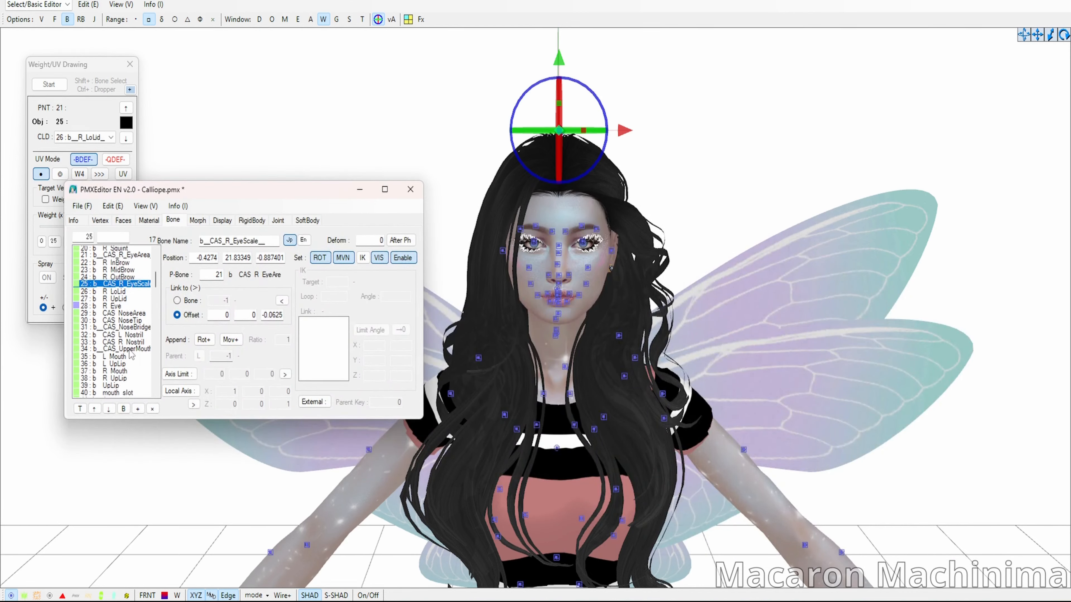
scroll(132, 357, "down", 1)
- Turn off movement (MVN) for the R_Clavicle, R_UpperArm, R_Forearm and R_Hand bones
left_click_drag(188, 195, 507, 151)
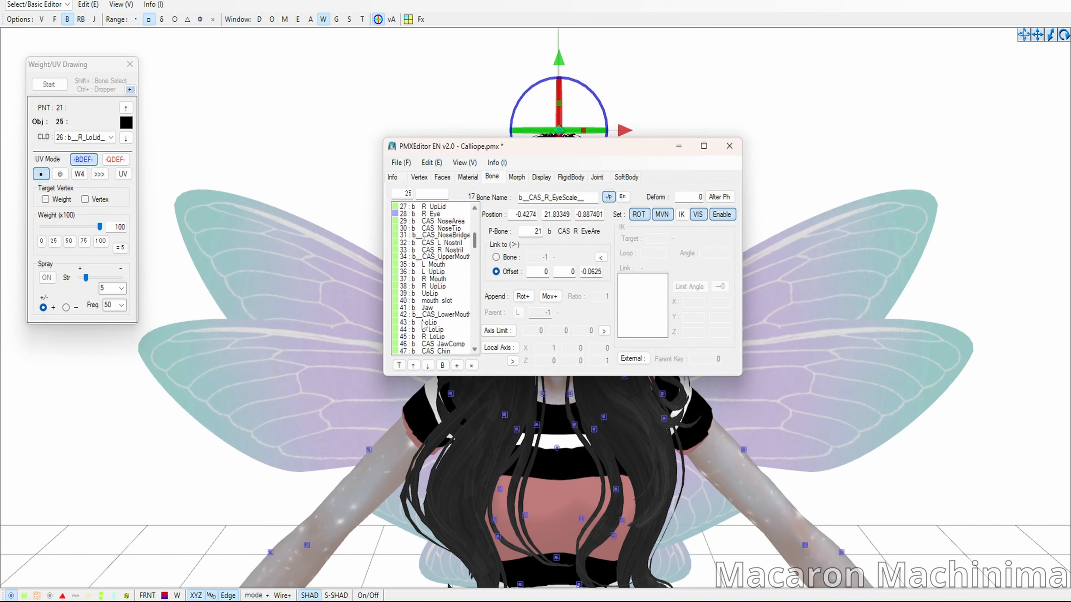
scroll(456, 331, "down", 3)
scroll(456, 331, "down", 3)
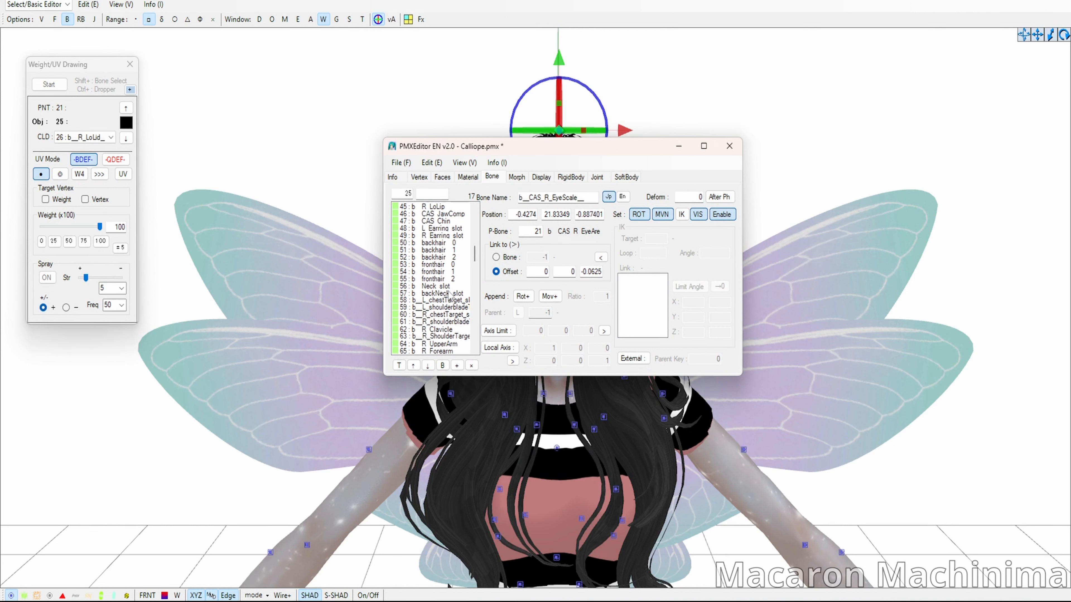
scroll(450, 296, "down", 3)
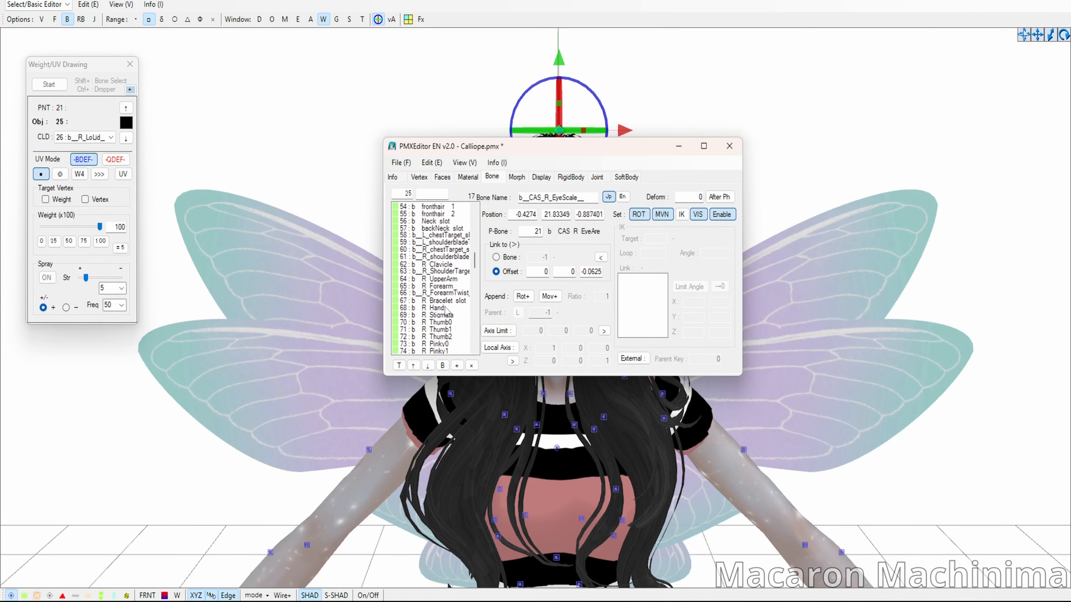
left_click(450, 266)
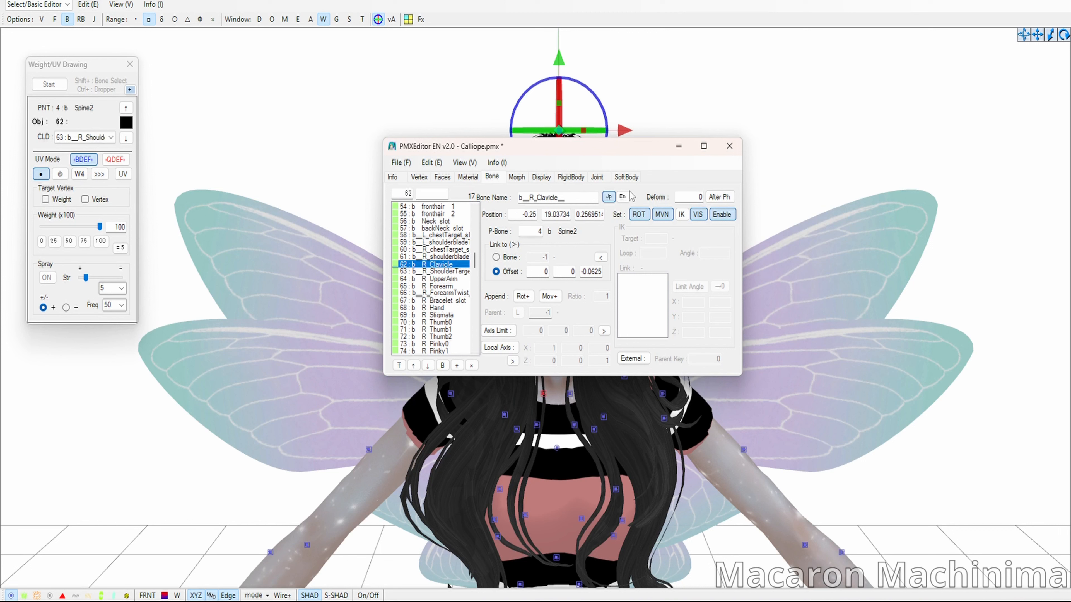
left_click(451, 279)
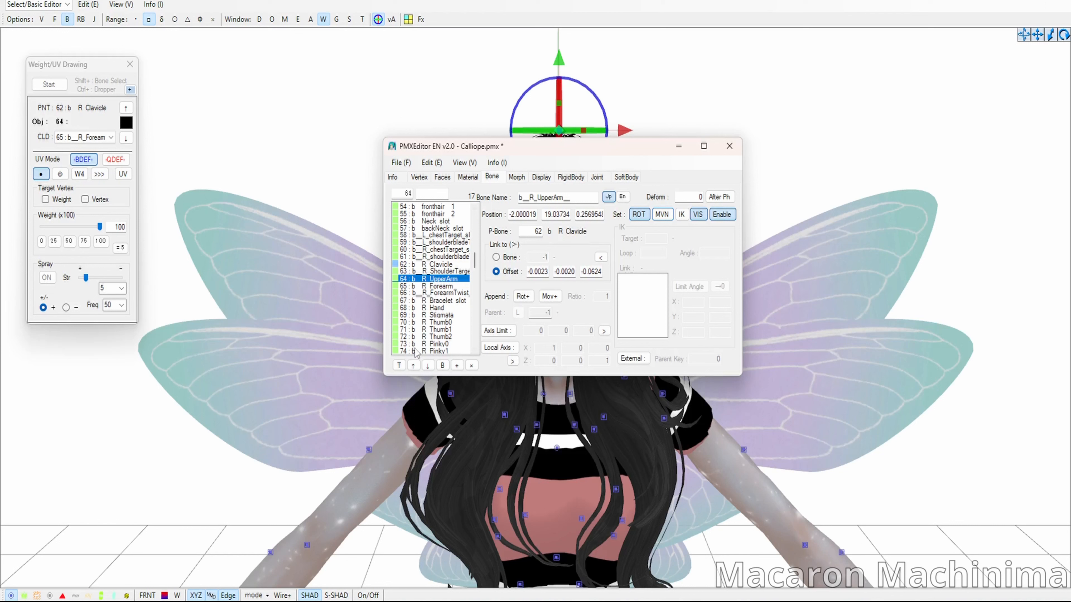
scroll(447, 294, "down", 3)
- Turn off visibility (VIS) for the R_Stigmata and R_Ring_slot bones
left_click(442, 250)
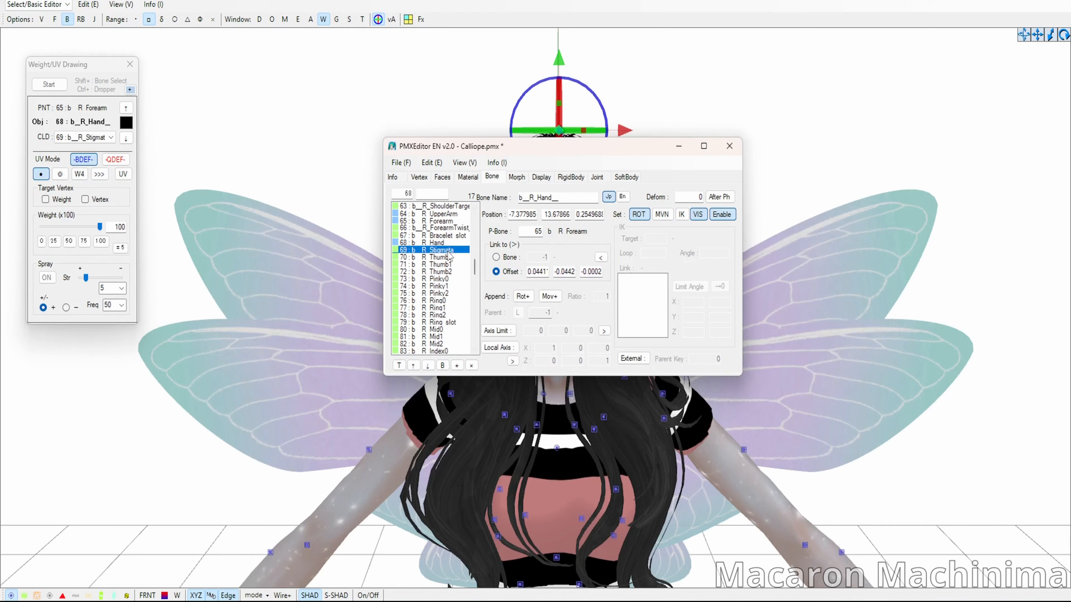
left_click(698, 215)
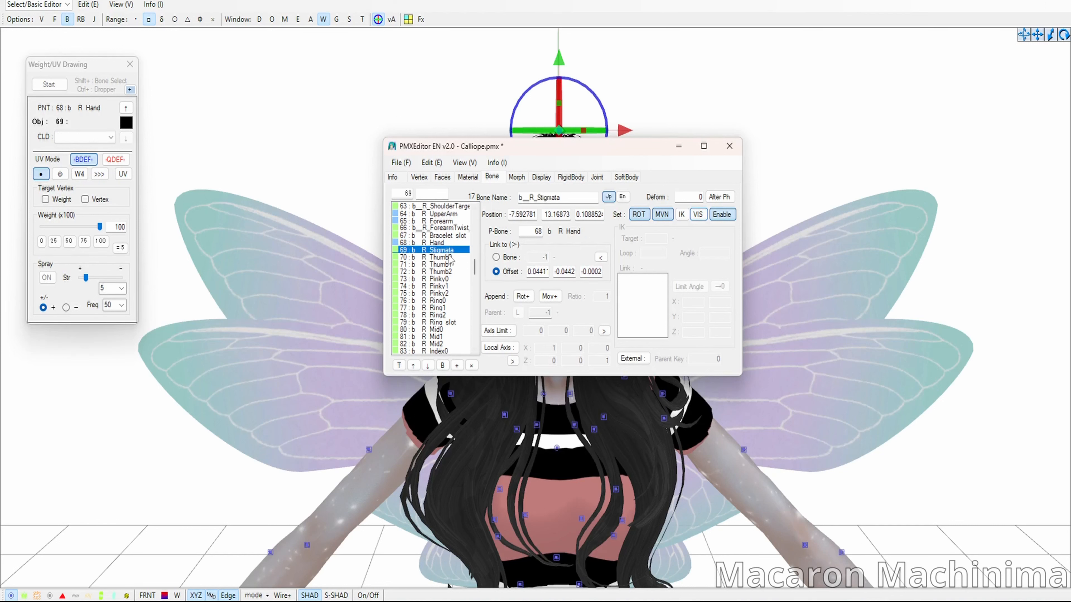
left_click(461, 323)
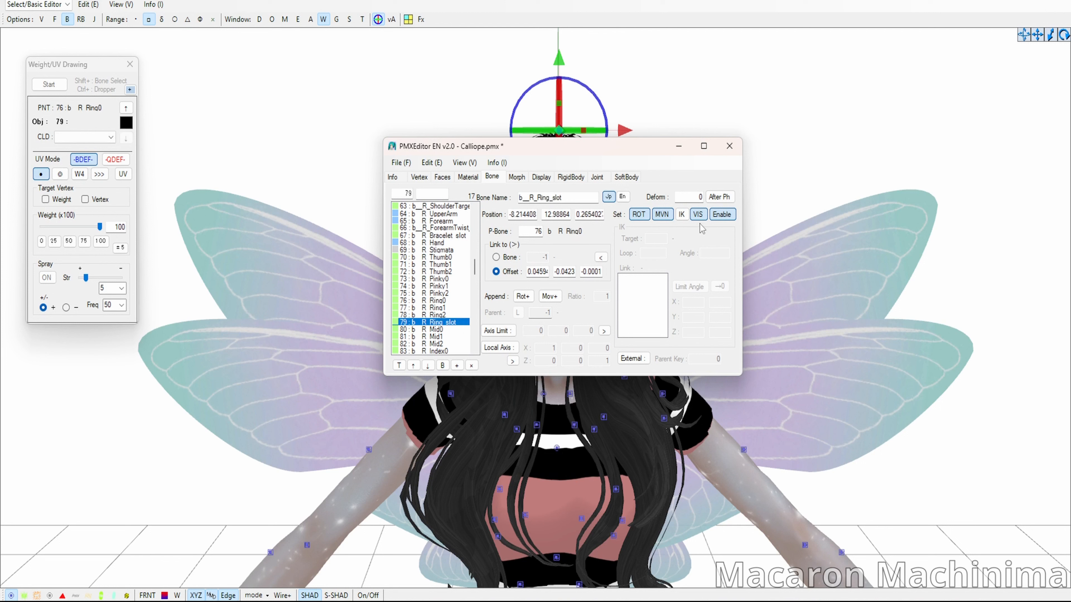
- Turn off movement (MVN) for the right-hand finger bones, R_Thumb0 through R_Ring2 and R_Mid0 through R_Index2
left_click(450, 257)
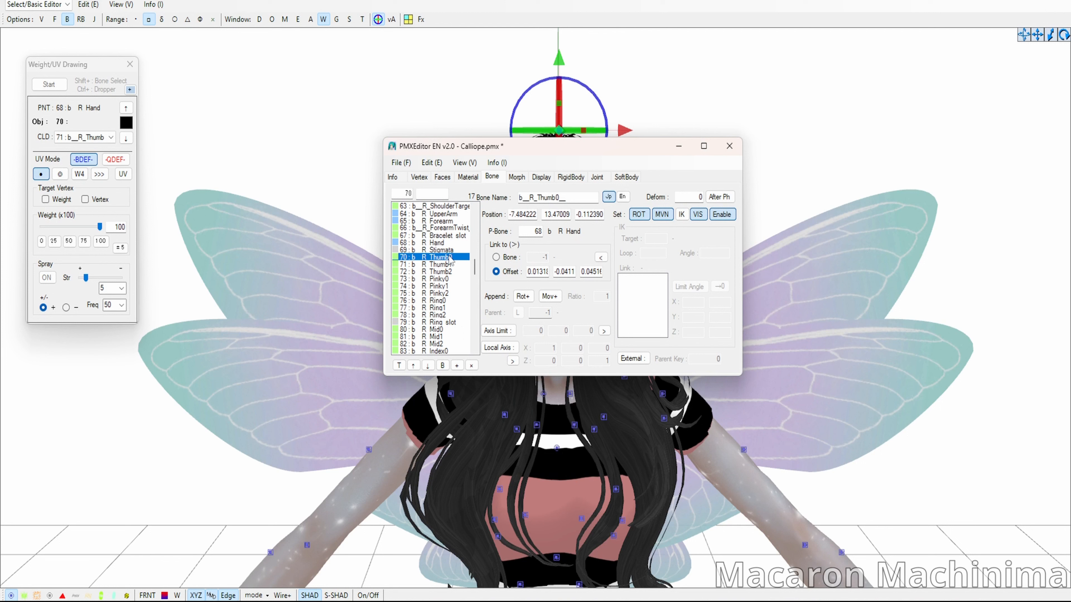
left_click(447, 314, "shift")
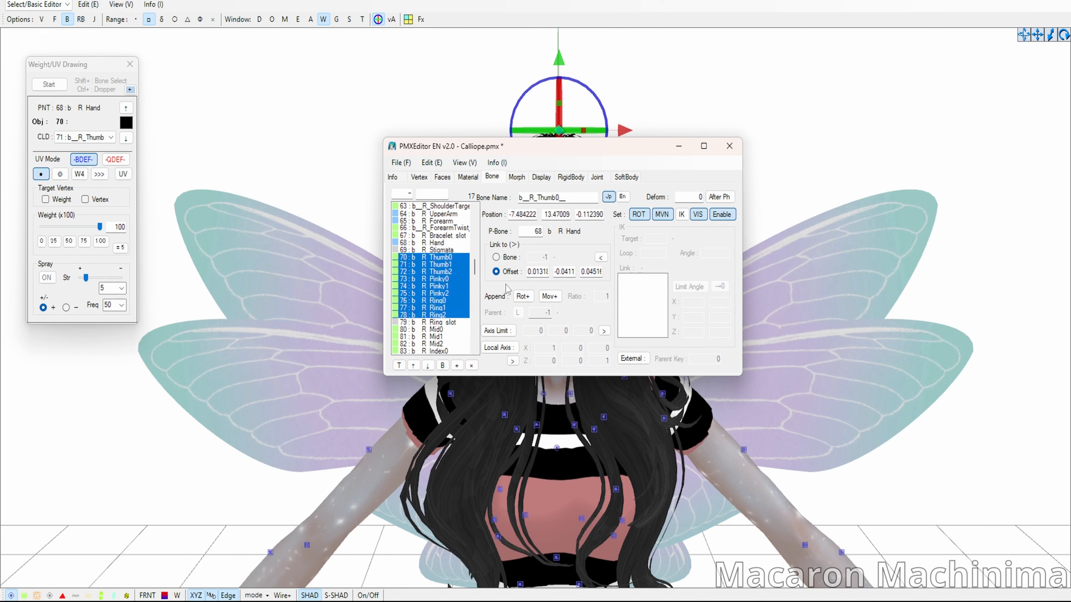
left_click(661, 214)
scroll(438, 295, "down", 2)
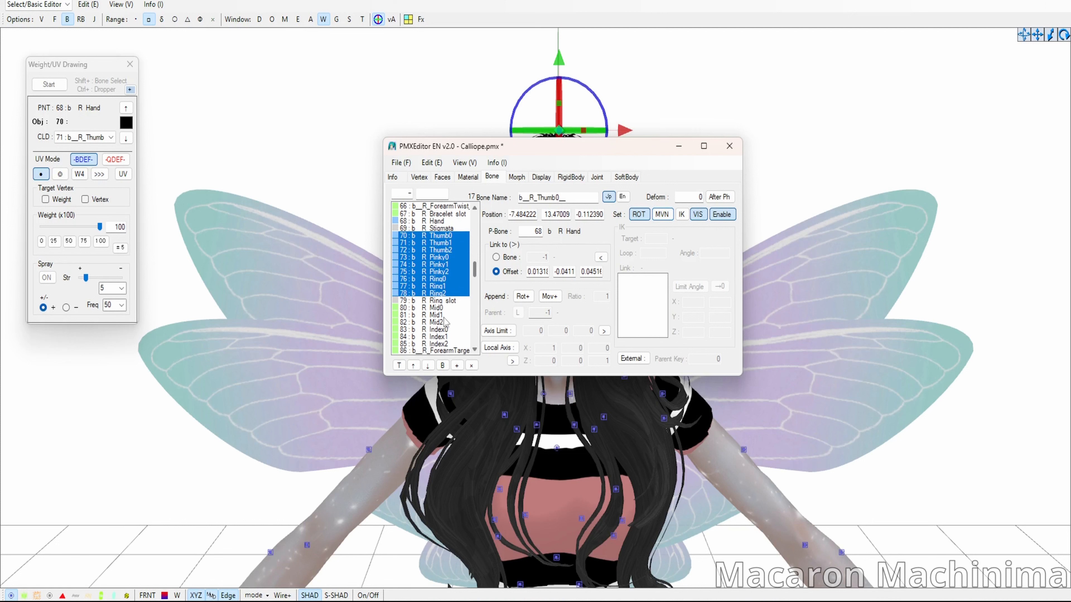
left_click(438, 306)
scroll(453, 326, "down", 2)
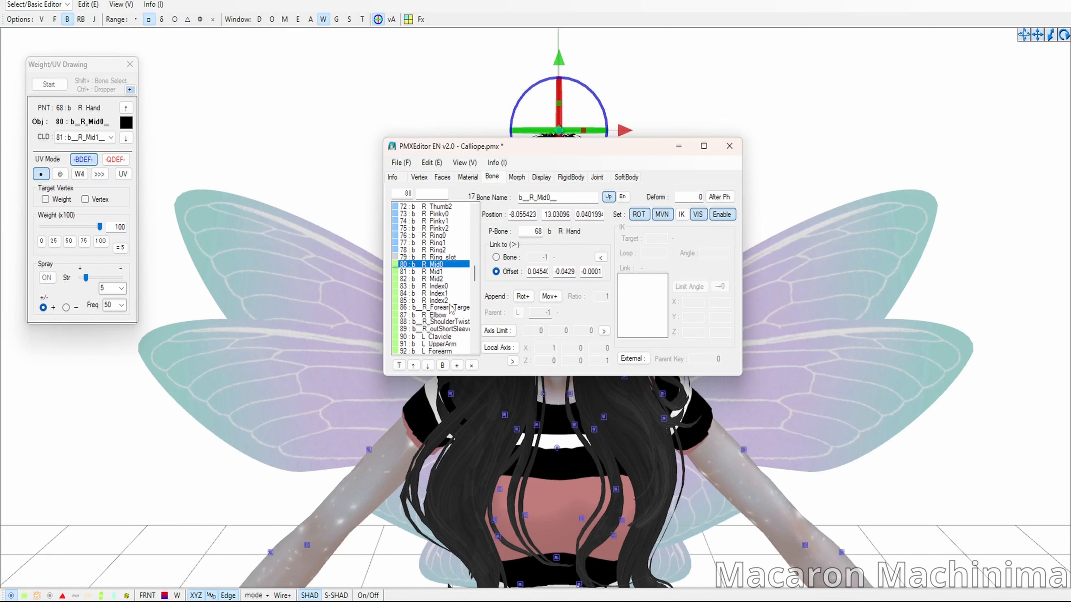
left_click(449, 303, "shift")
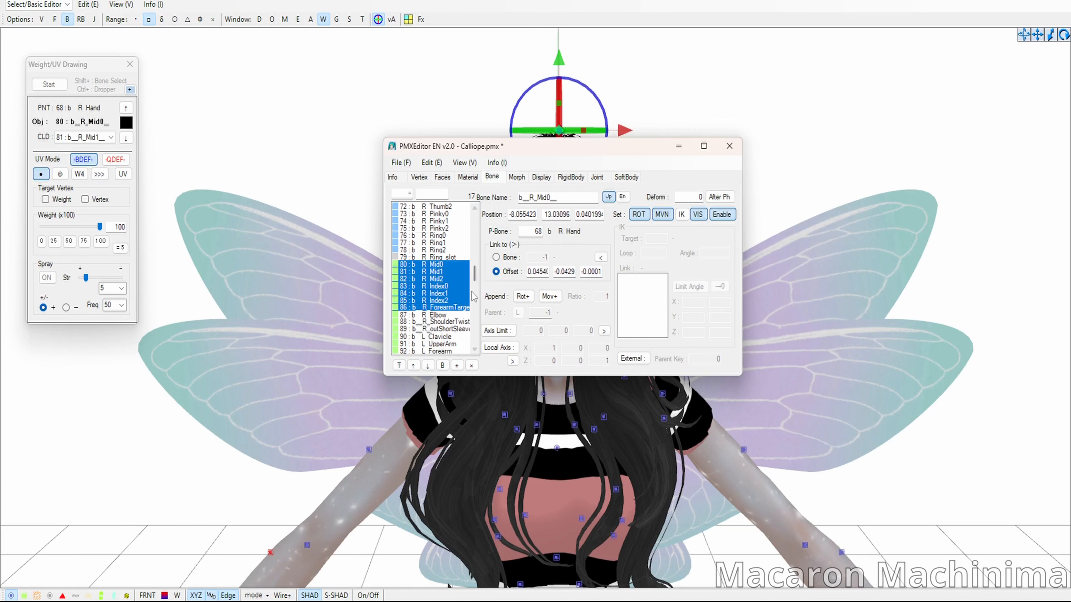
left_click(661, 214)
scroll(457, 287, "down", 2)
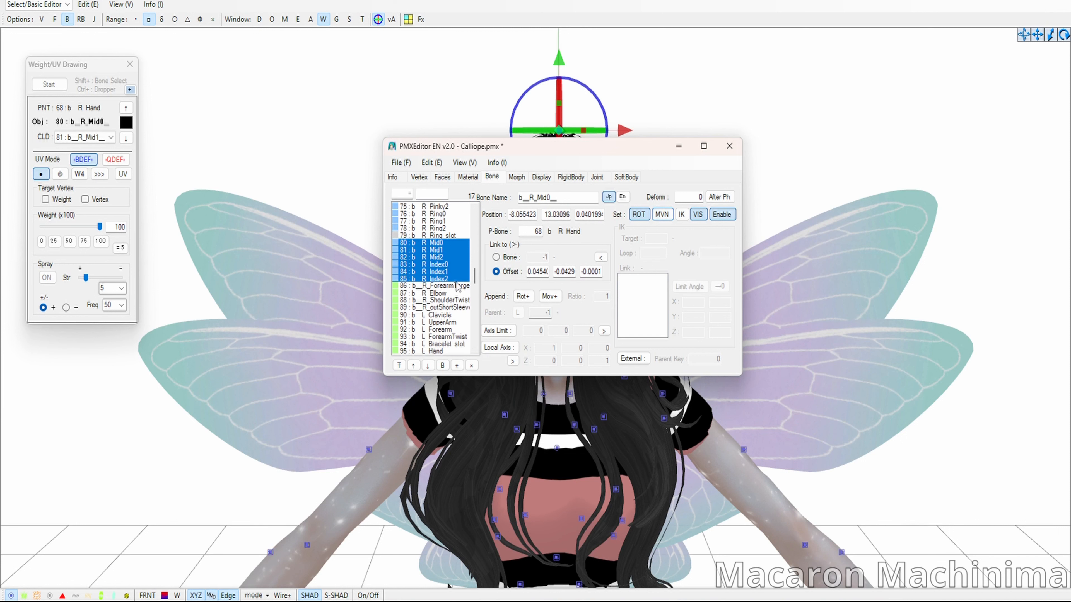
- Turn off visibility (VIS) for R_Elbow and movement (MVN) for the thigh, calf, foot and toe bones of both legs
left_click(440, 294)
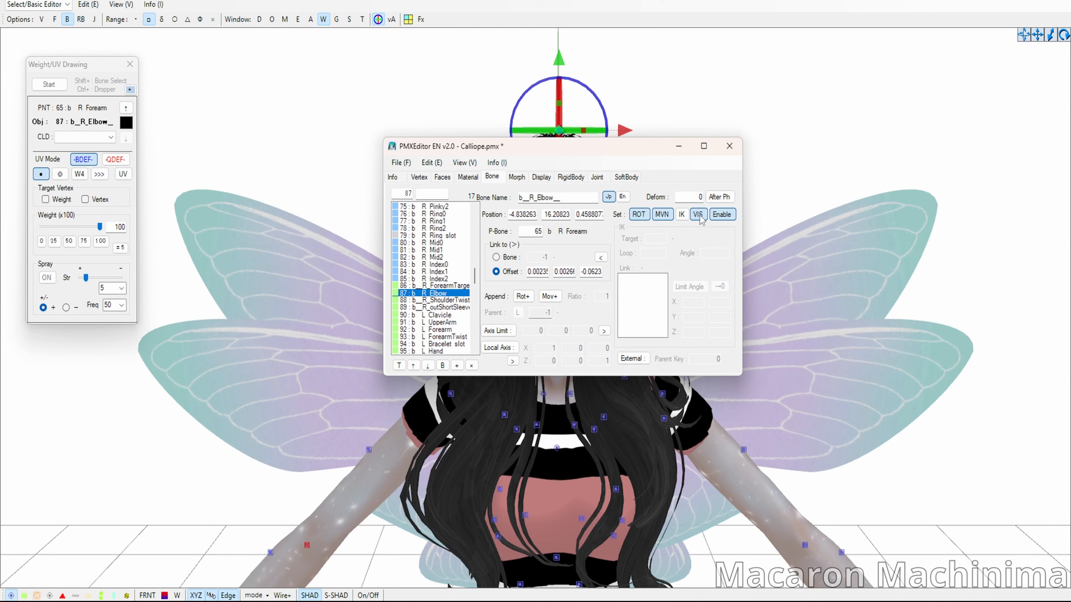
scroll(468, 271, "up", 5)
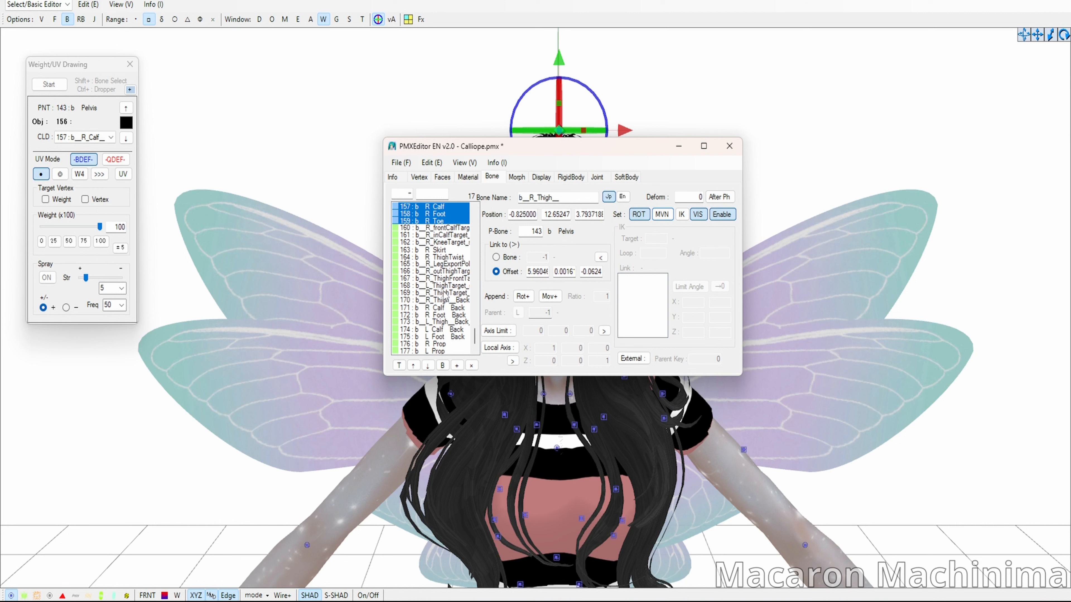
scroll(442, 291, "up", 6)
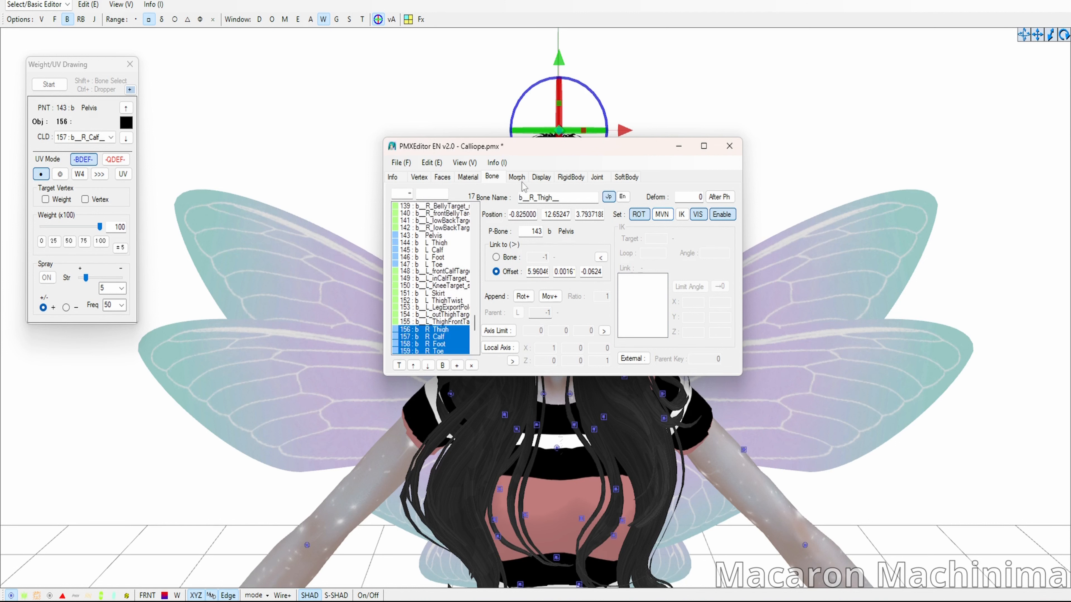
left_click_drag(530, 158, 569, 194)
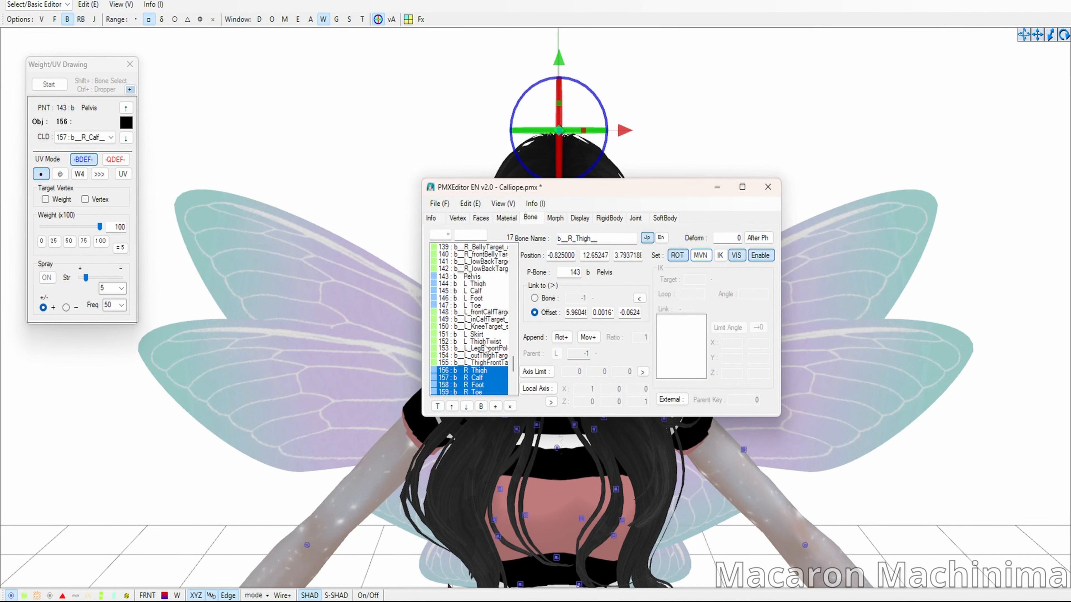
- Start a second editor instance from the PmxEditor_0254f_EN - 2.0 folder and maximize its model view
mouse_move(598, 601)
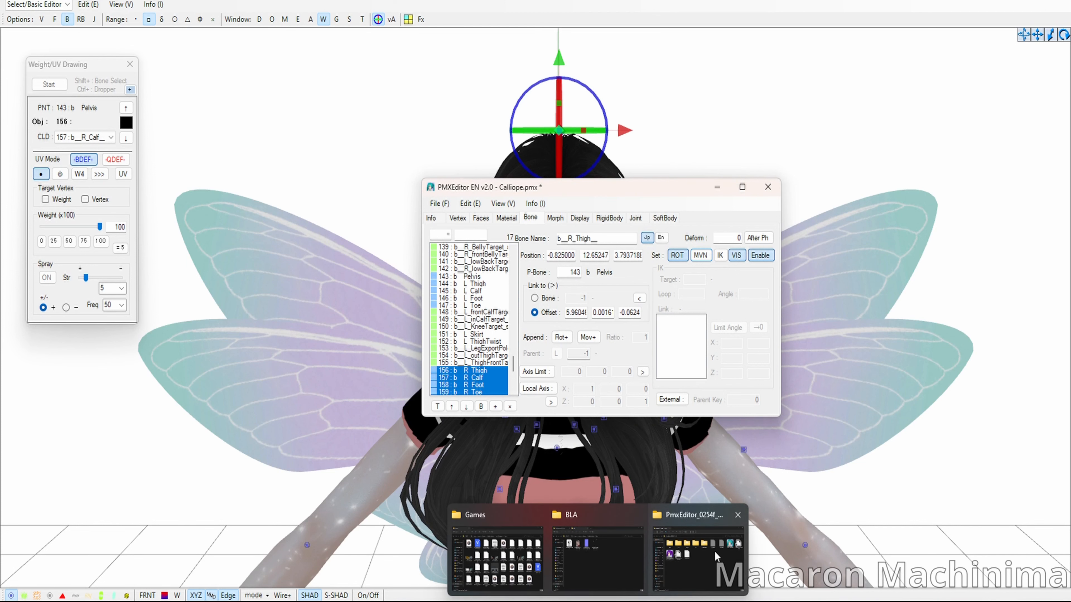
left_click(672, 551)
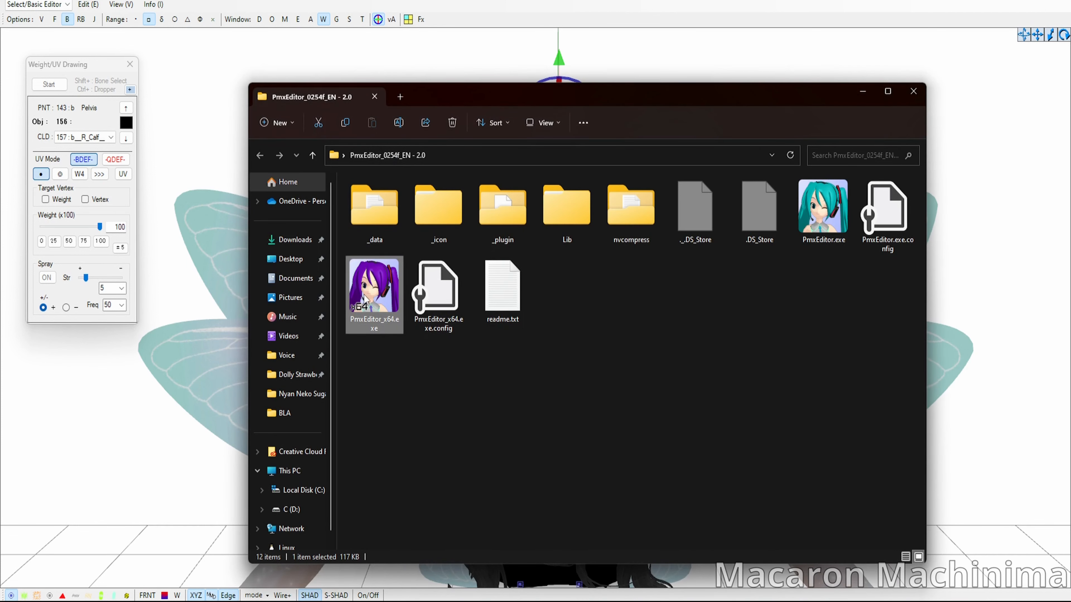
left_click(864, 92)
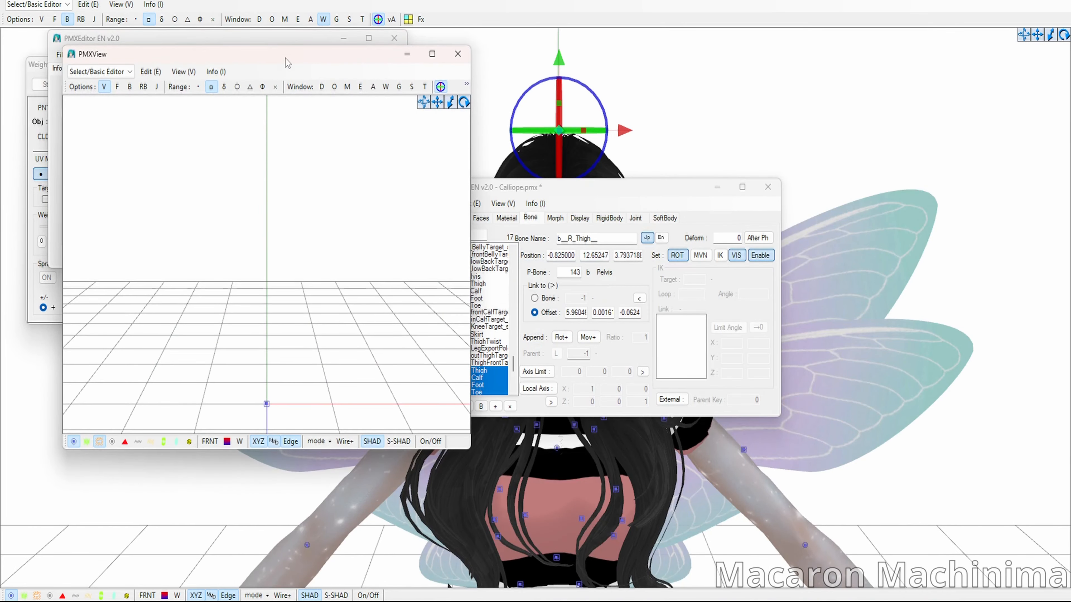
left_click(432, 55)
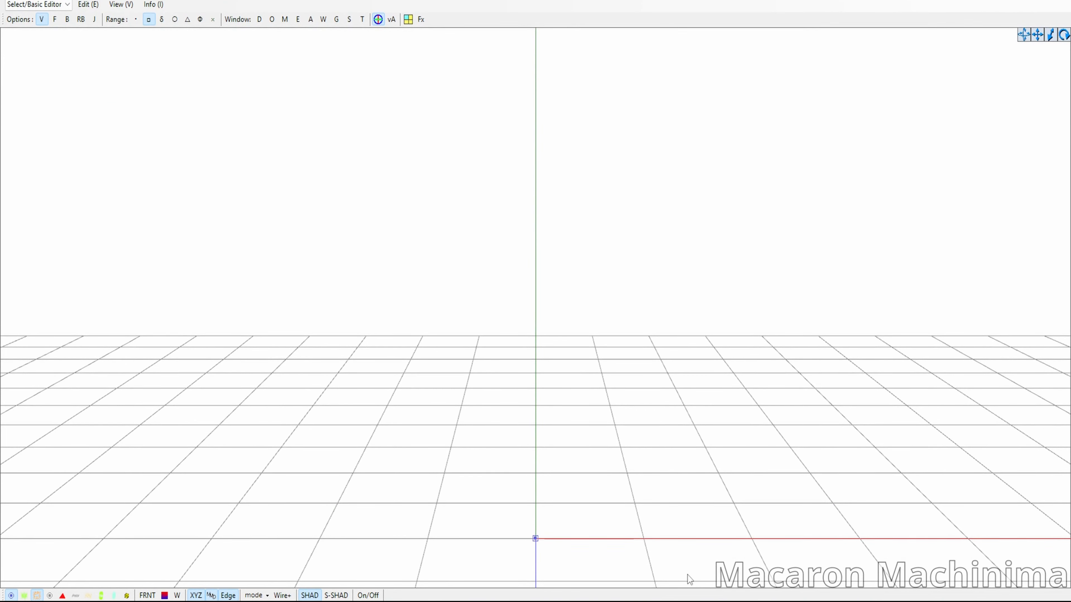
- Open the reference model 01_Casstastrophe_Casual_0.pmx in the second, empty editor
mouse_move(696, 595)
left_click(748, 556)
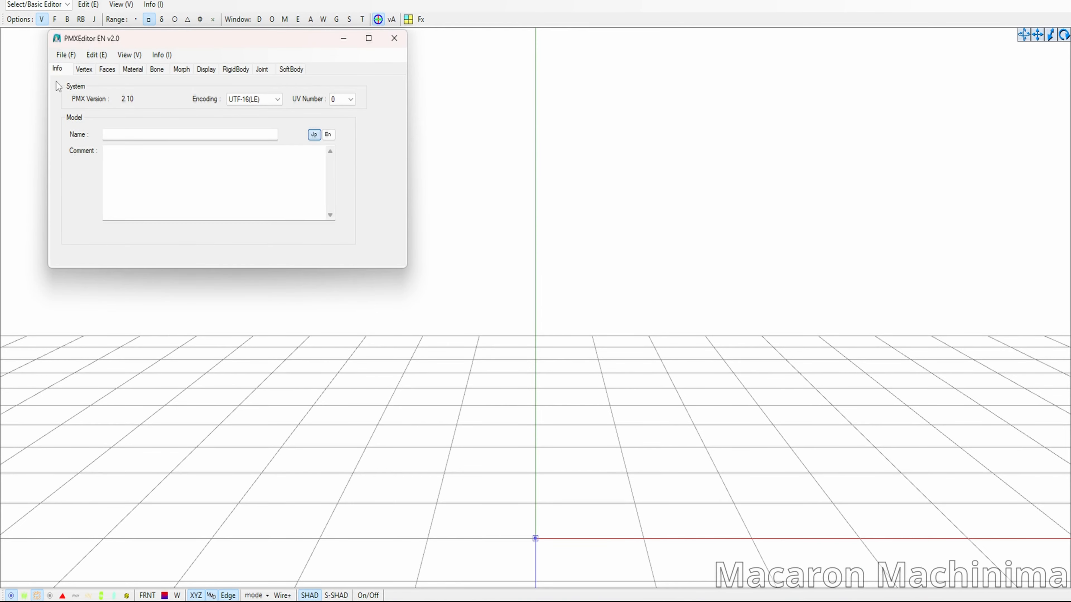
left_click(65, 55)
left_click(77, 82)
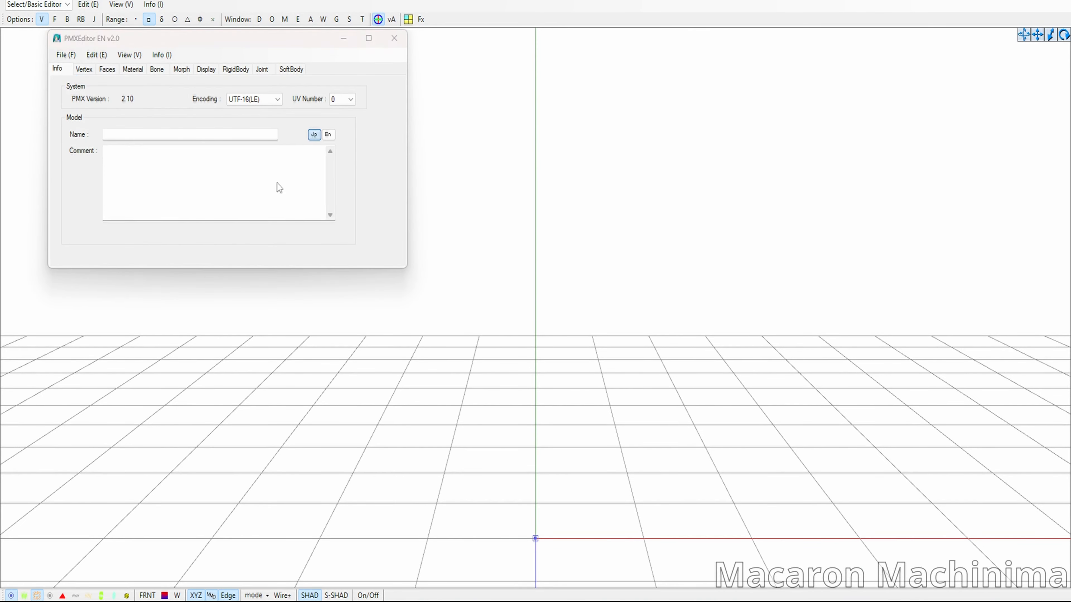
left_click(256, 83)
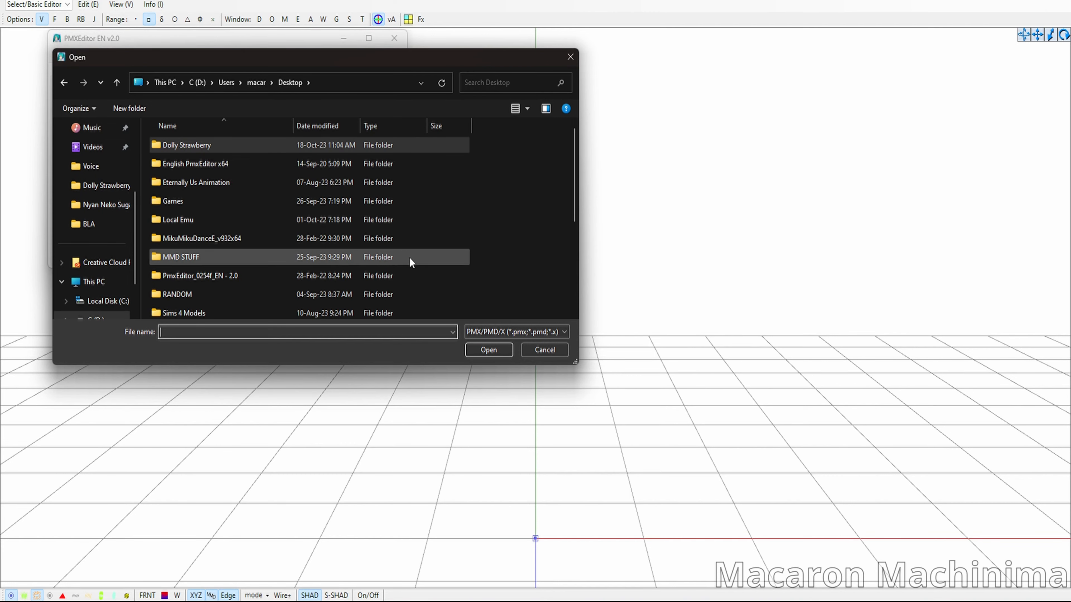
scroll(410, 257, "down", 2)
scroll(233, 246, "down", 2)
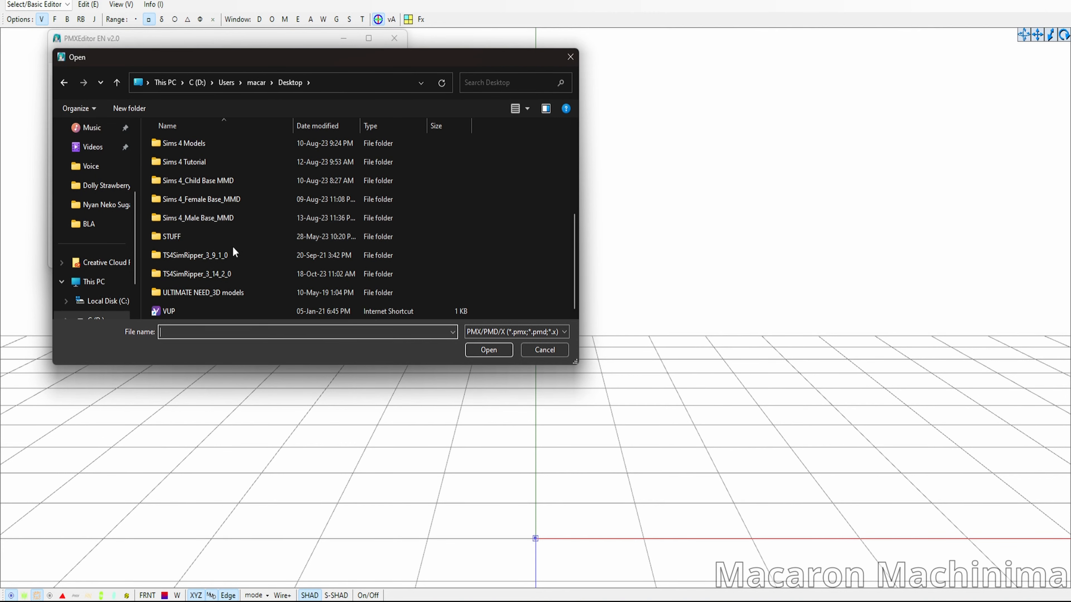
scroll(233, 246, "up", 4)
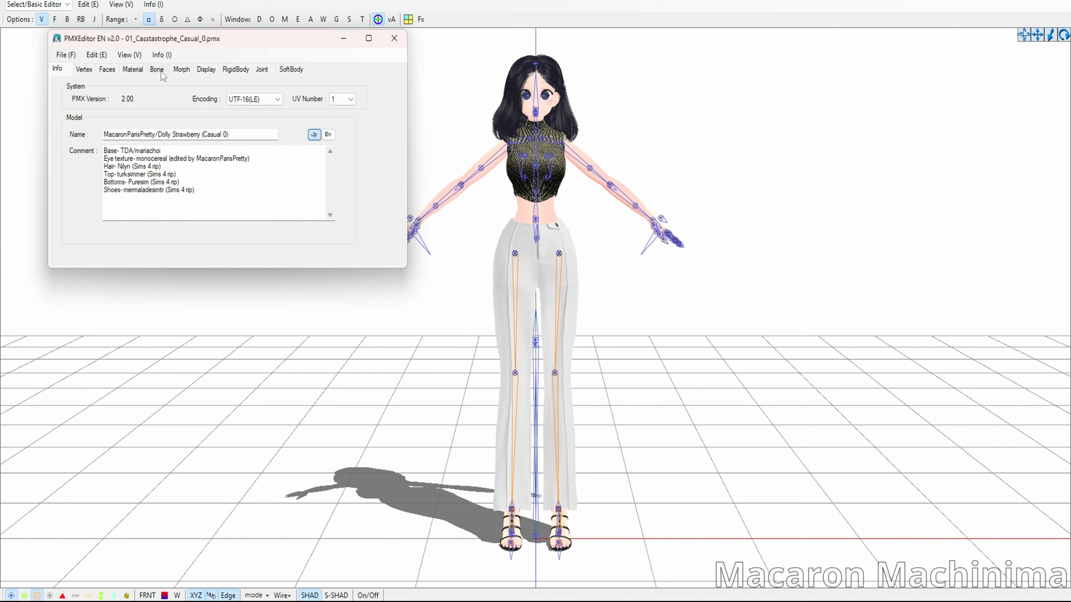
- Display the reference model's bone list and switch back to the Calliope model's view
left_click(182, 70)
left_click(154, 71)
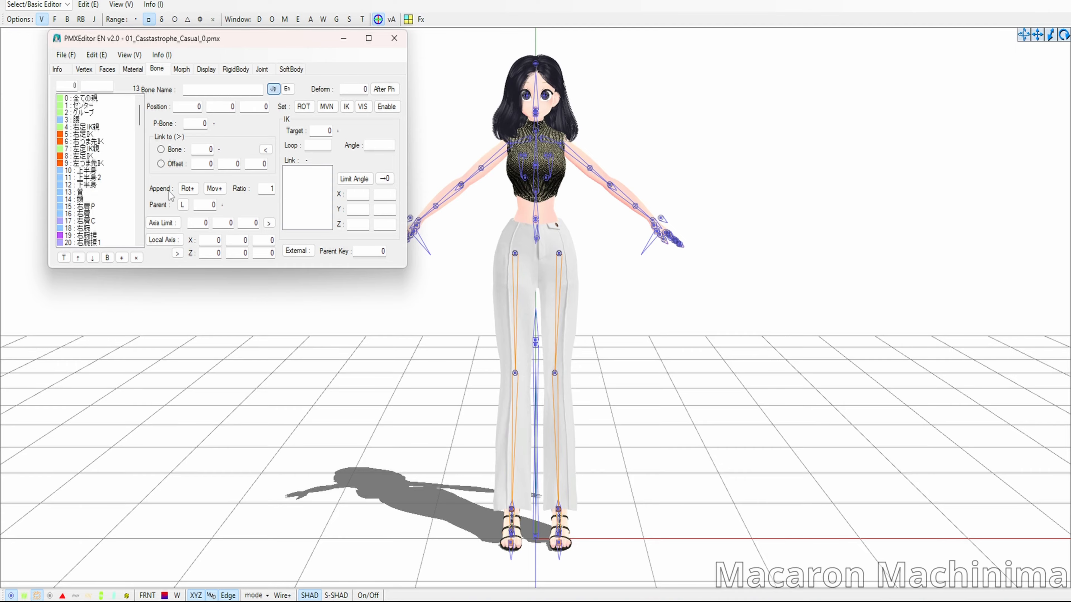
mouse_move(696, 601)
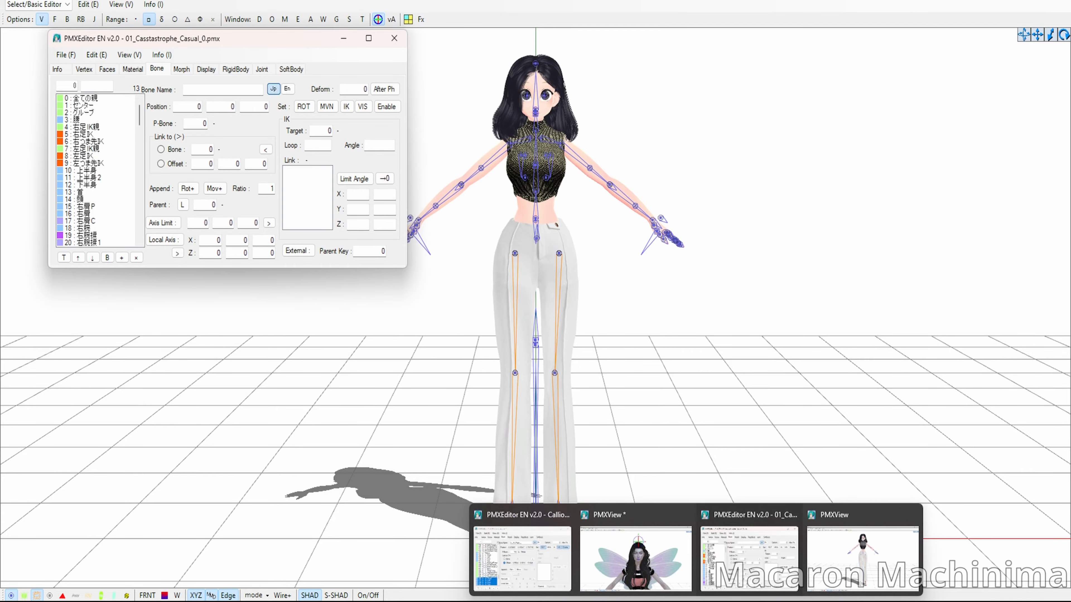
left_click(636, 557)
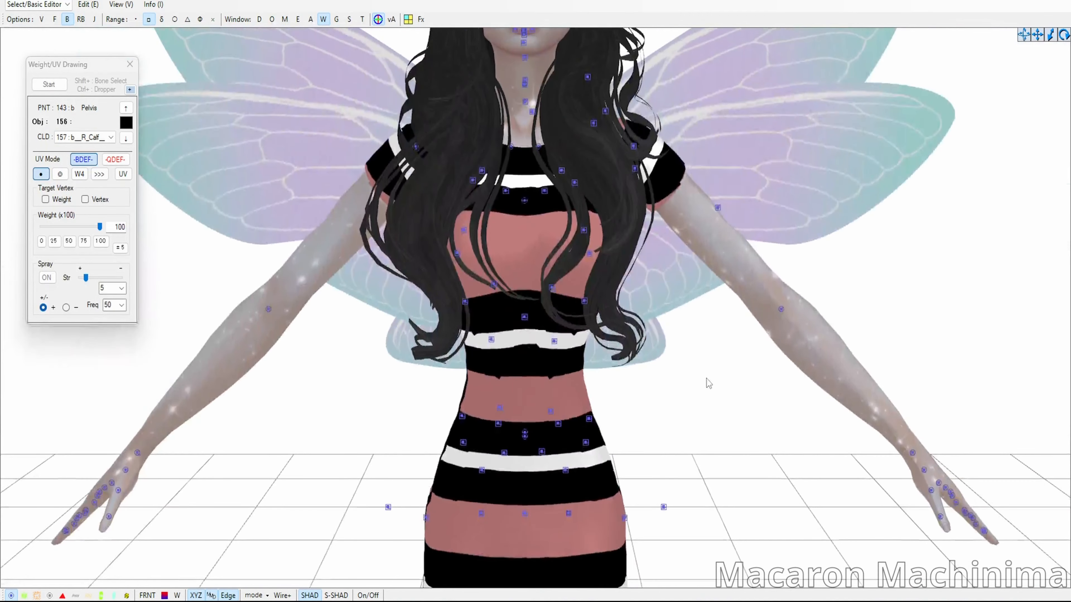
scroll(689, 528, "down", 1)
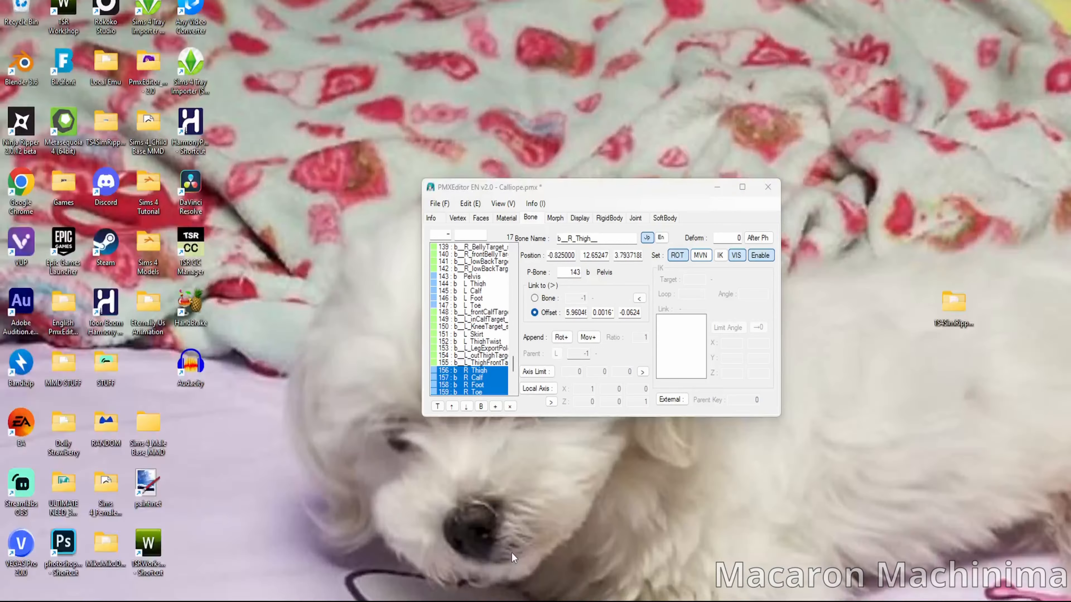
- In the Calliope model's bone list, switch b__Spine0__ from an offset link to a link to bone 3 (Spine1)
left_click(543, 544)
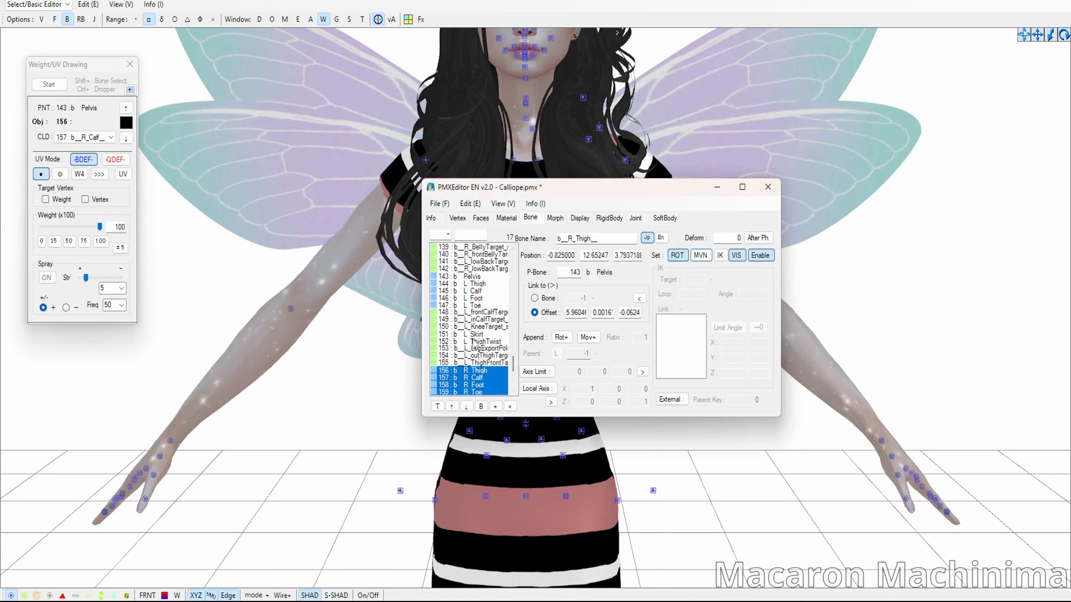
scroll(473, 343, "up", 20)
scroll(472, 340, "up", 20)
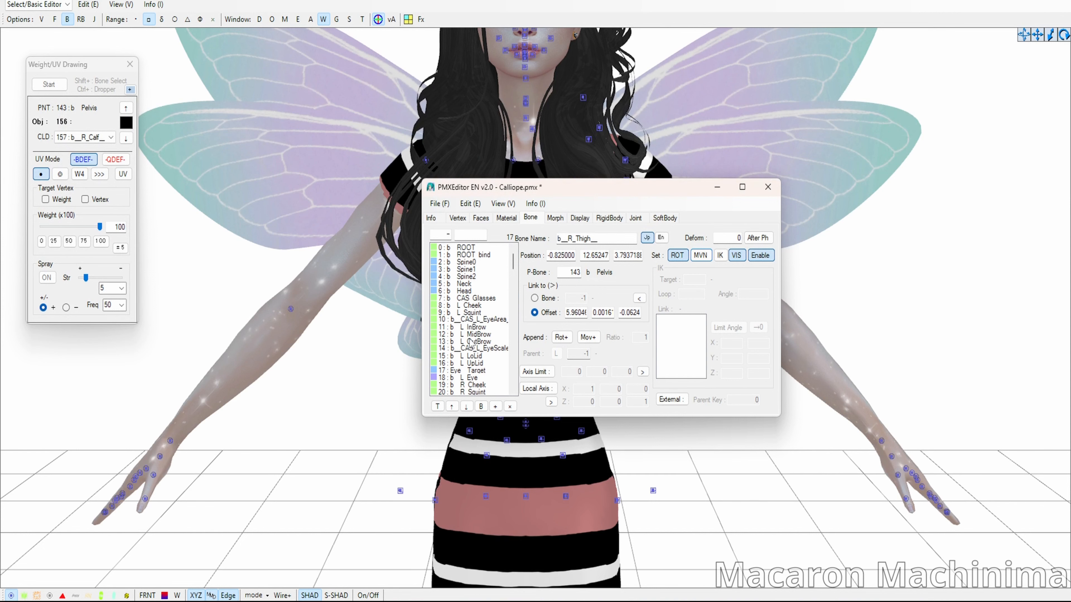
left_click(457, 263)
left_click_drag(557, 188, 764, 186)
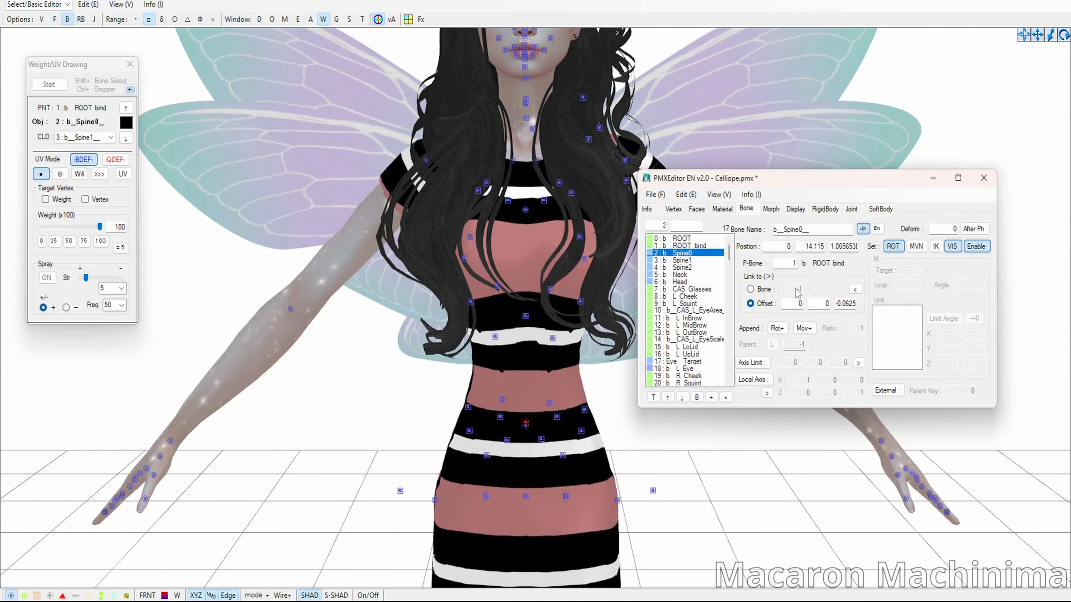
left_click(750, 289)
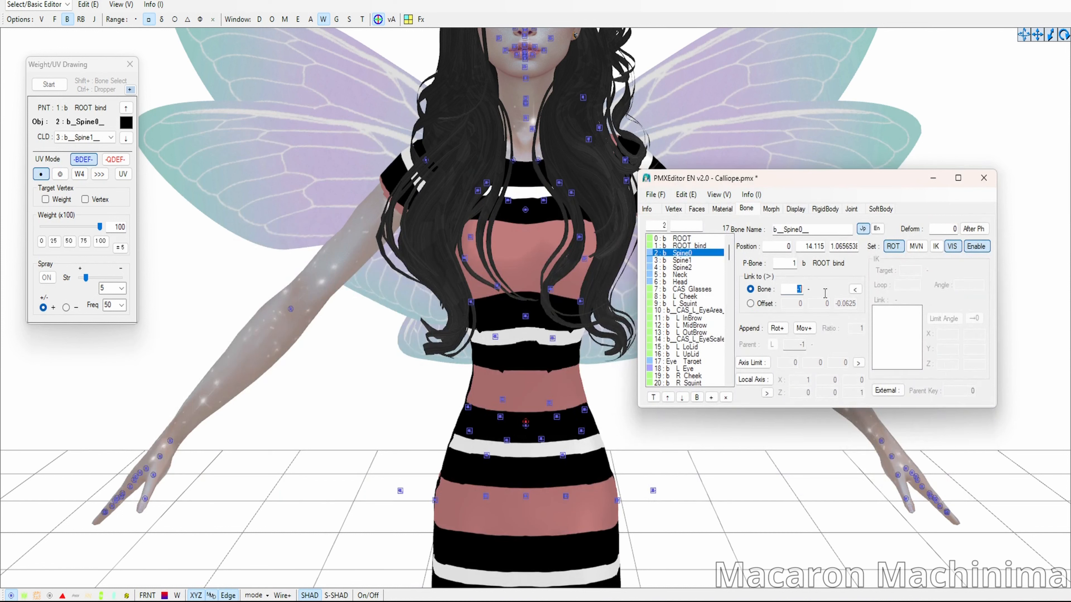
type("3")
- Link b__Spine1__ to bone 4 (Spine2) and b__Spine2__ to bone 5 (Neck)
left_click(693, 262)
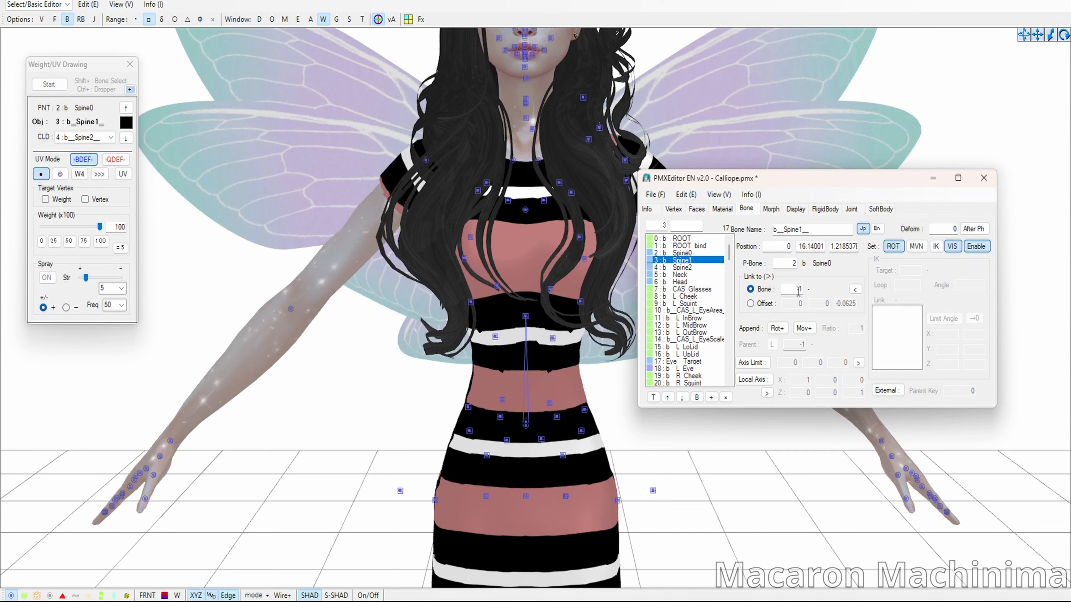
left_click(798, 290)
type("4")
left_click(691, 255)
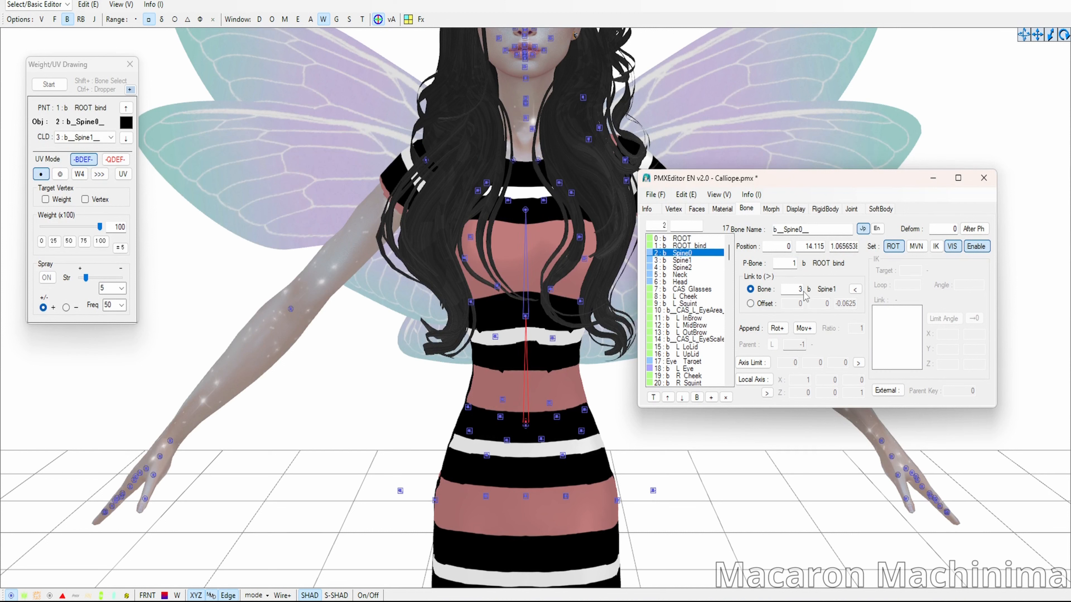
left_click(697, 262)
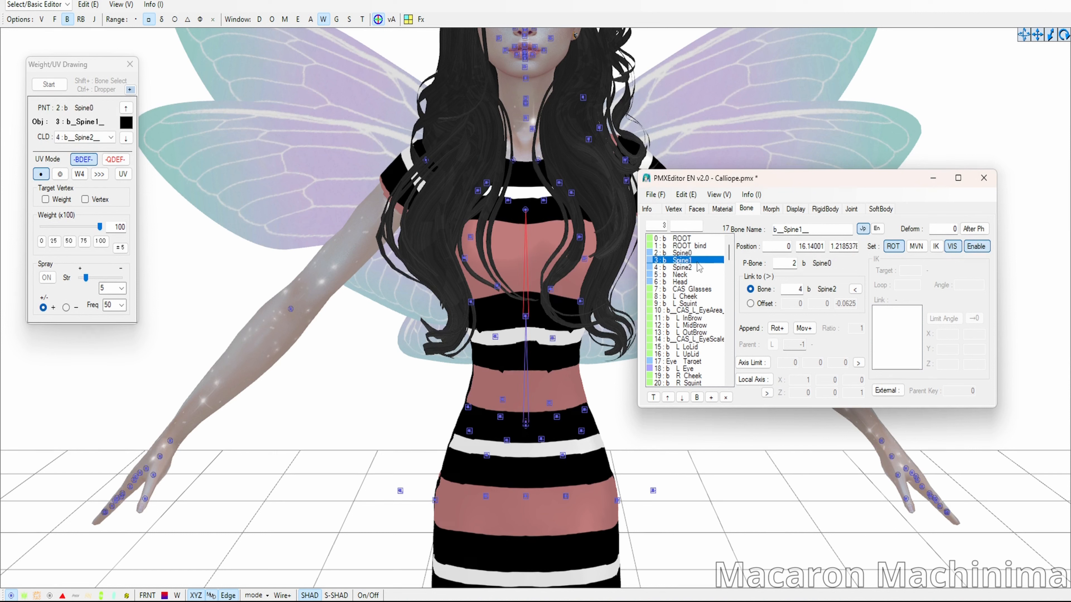
left_click(694, 269)
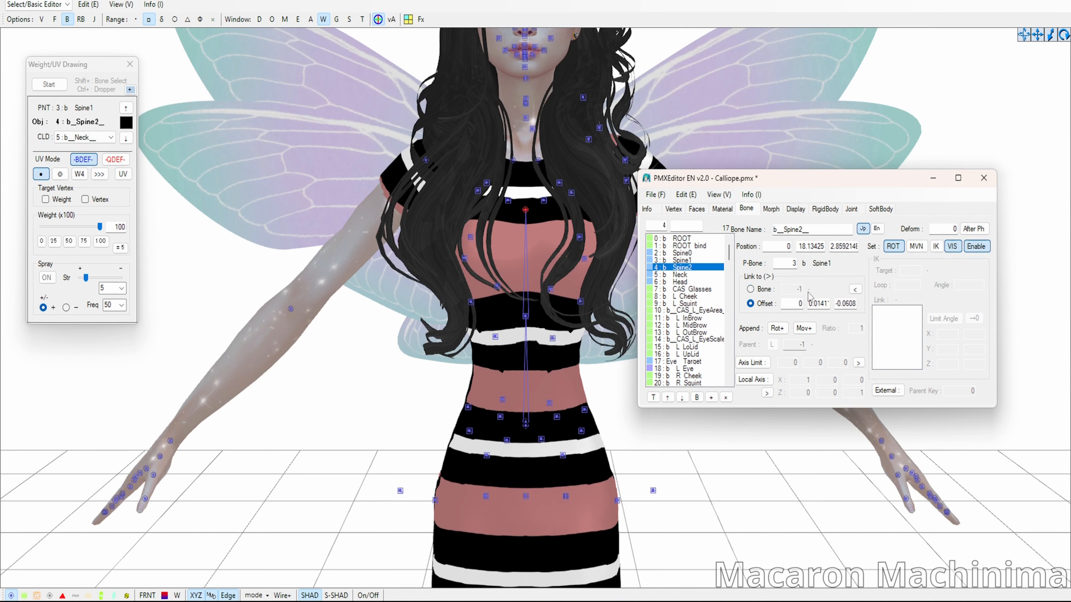
left_click(771, 288)
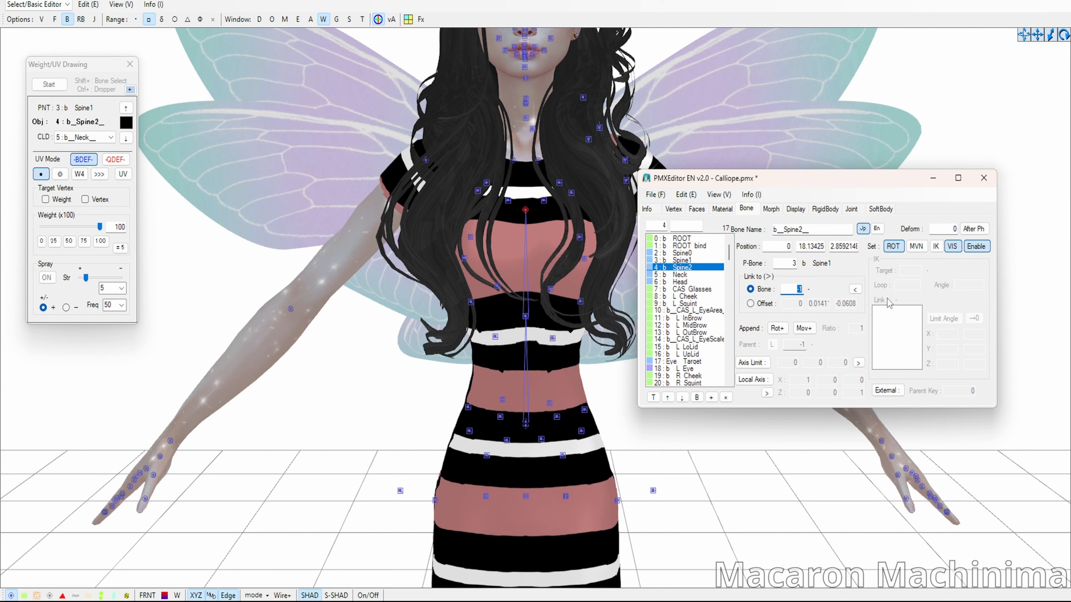
type("5")
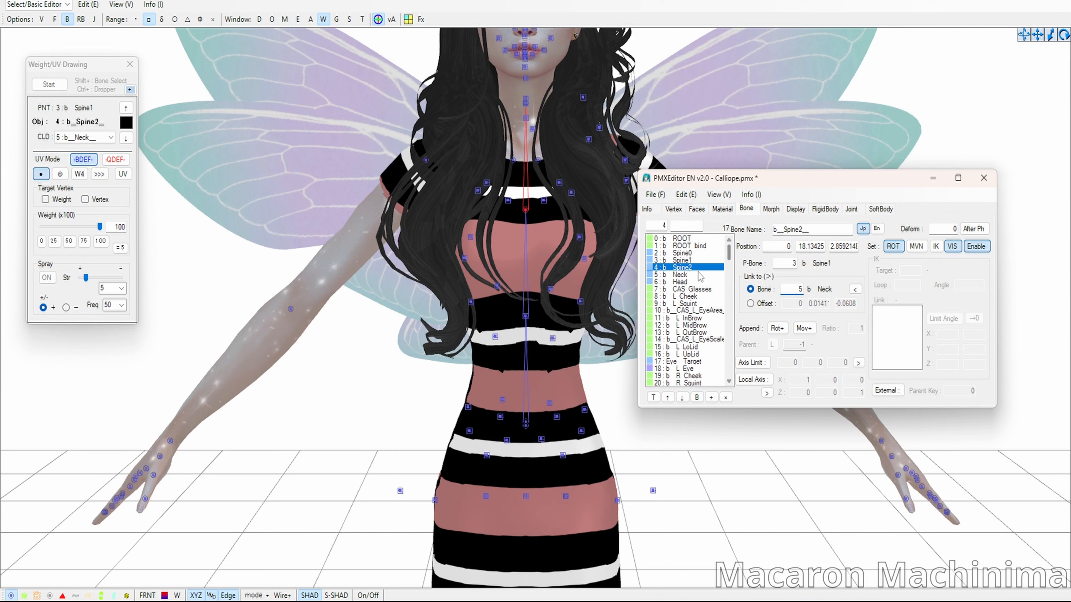
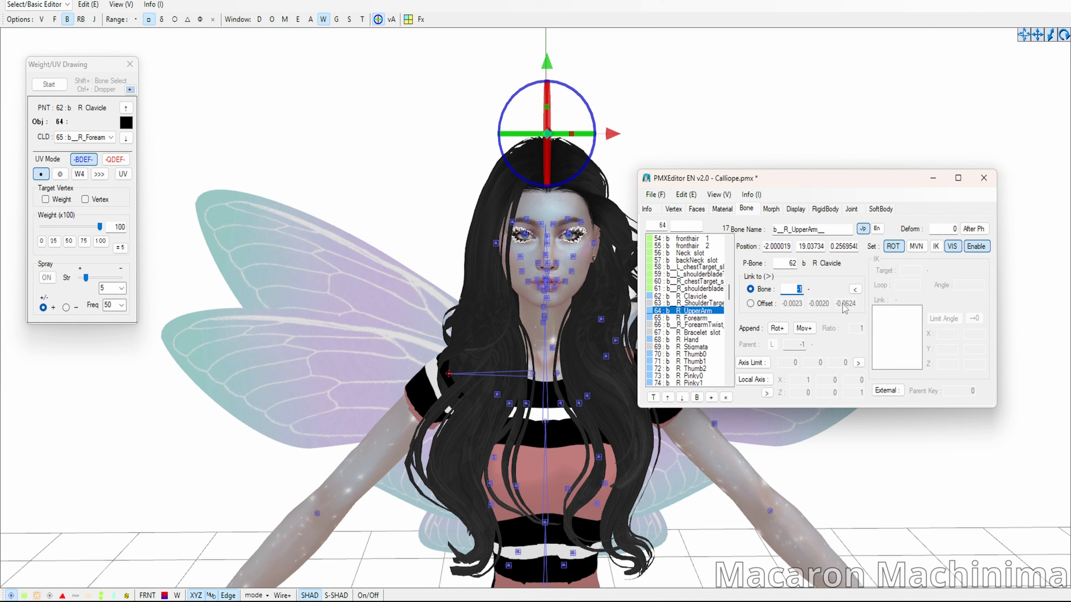
- Link b__R_UpperArm__ to bone 65 (R_Forearm) and b__R_Forearm__ to bone 68 (R_Hand)
type("65")
left_click(698, 319)
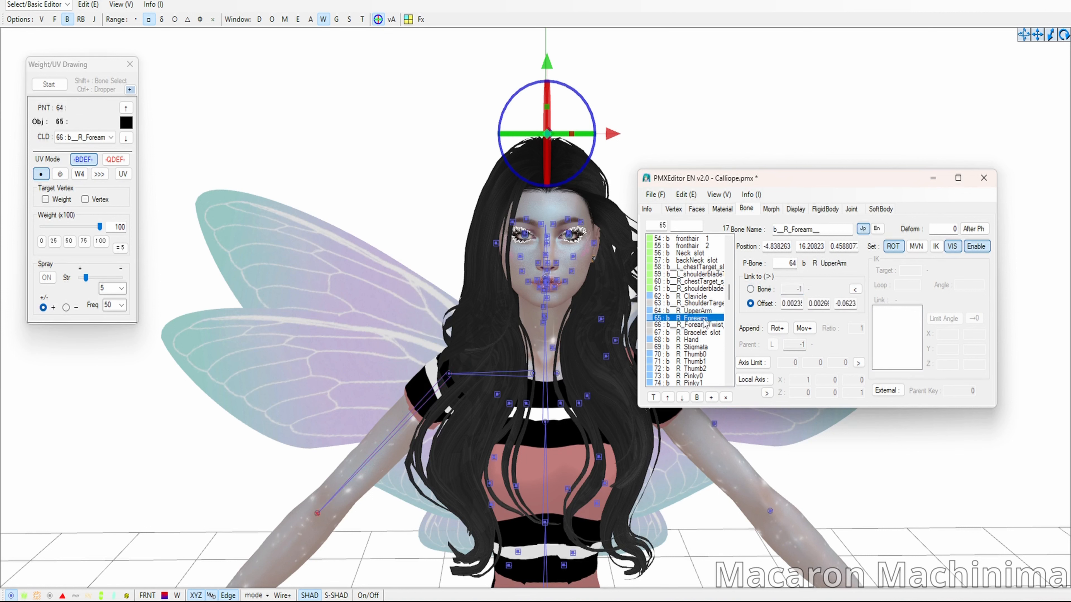
scroll(702, 323, "down", 2)
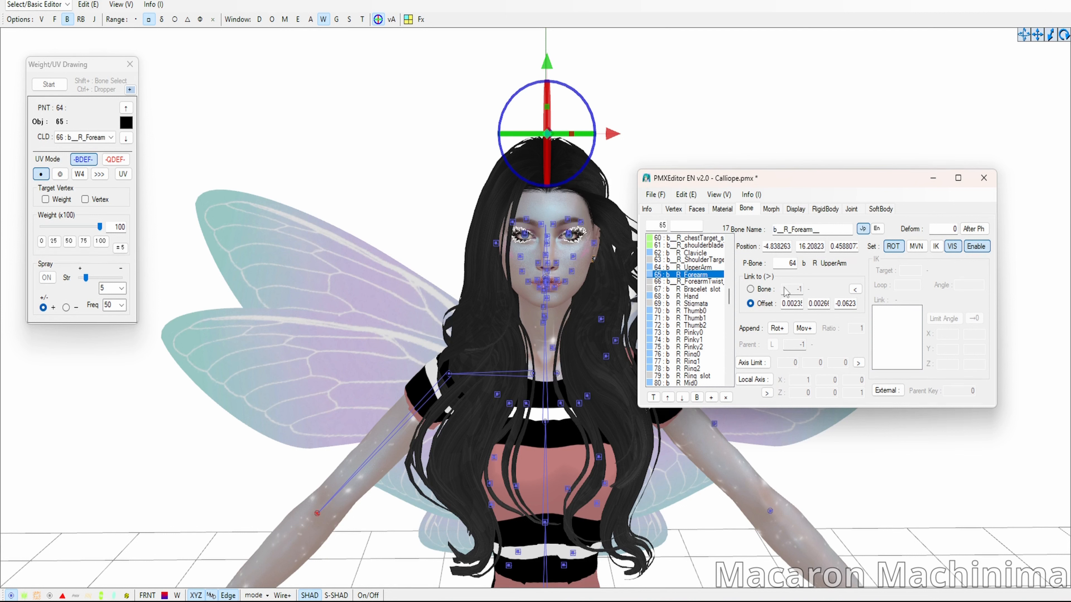
left_click(750, 289)
double_click(799, 290)
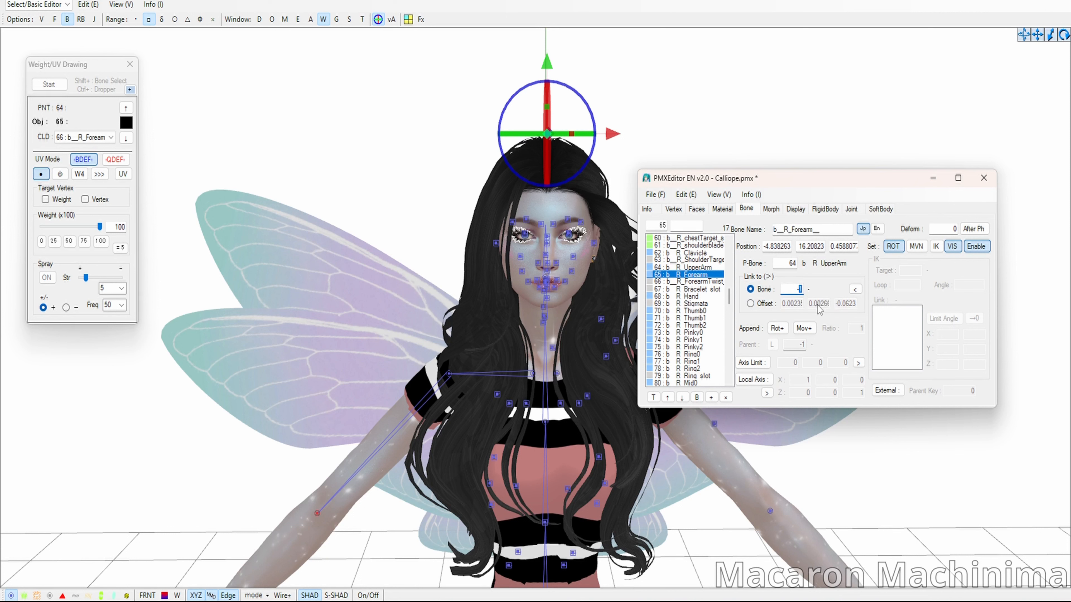
key("BackSpace")
key("BackSpace")
type("68")
- Link b__R_Foot__ to bone 159 (R_Toe) and review the links of the neighbouring toe and calf bones
type("159")
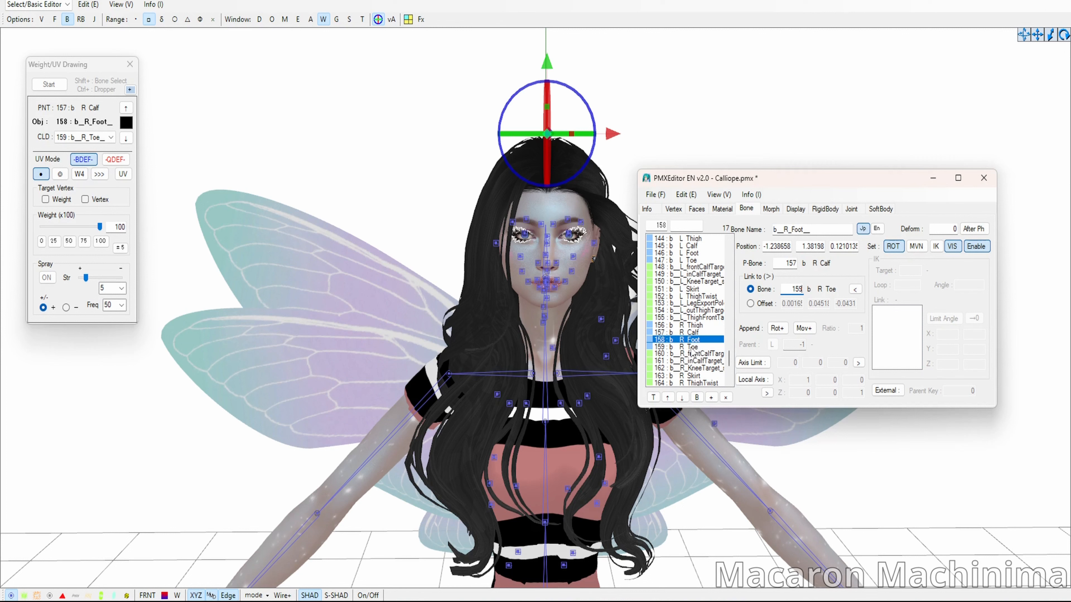
left_click(695, 346)
left_click(683, 334)
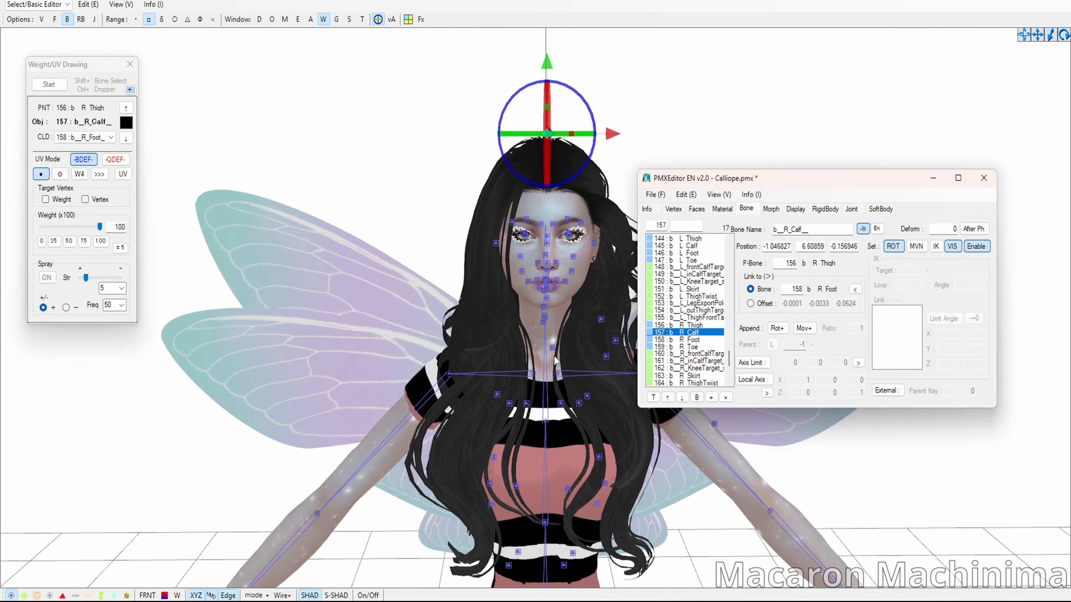
- Examine the bone links along the lower legs and feet, then return to the Calliope bone list at the left leg bones
middle_click_drag(554, 355, 554, 259)
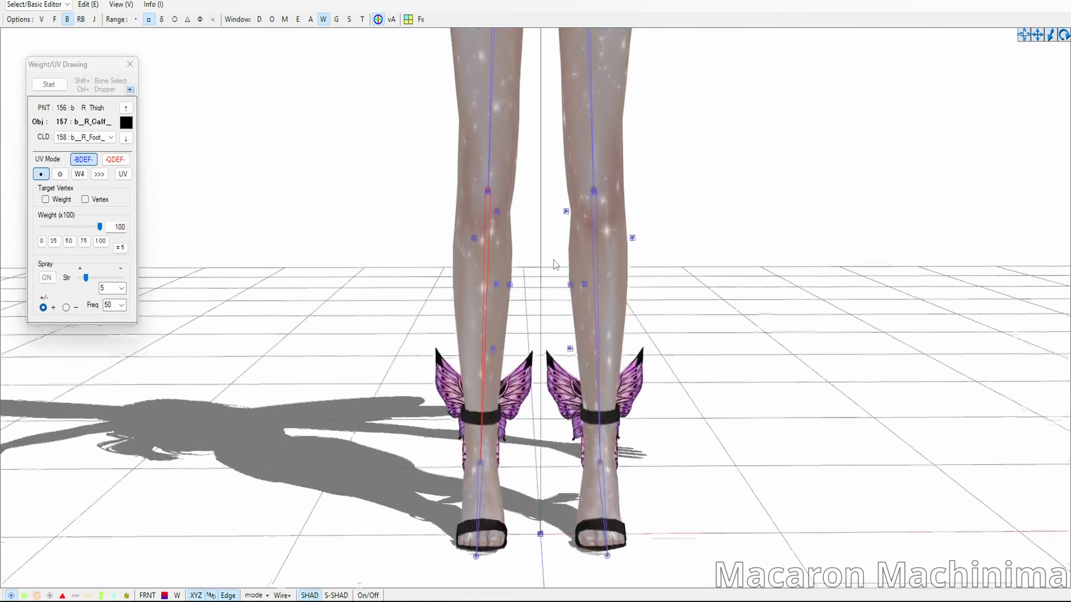
left_click(633, 307)
scroll(708, 370, "down", 1)
middle_click_drag(676, 443, 660, 403)
left_click(696, 601)
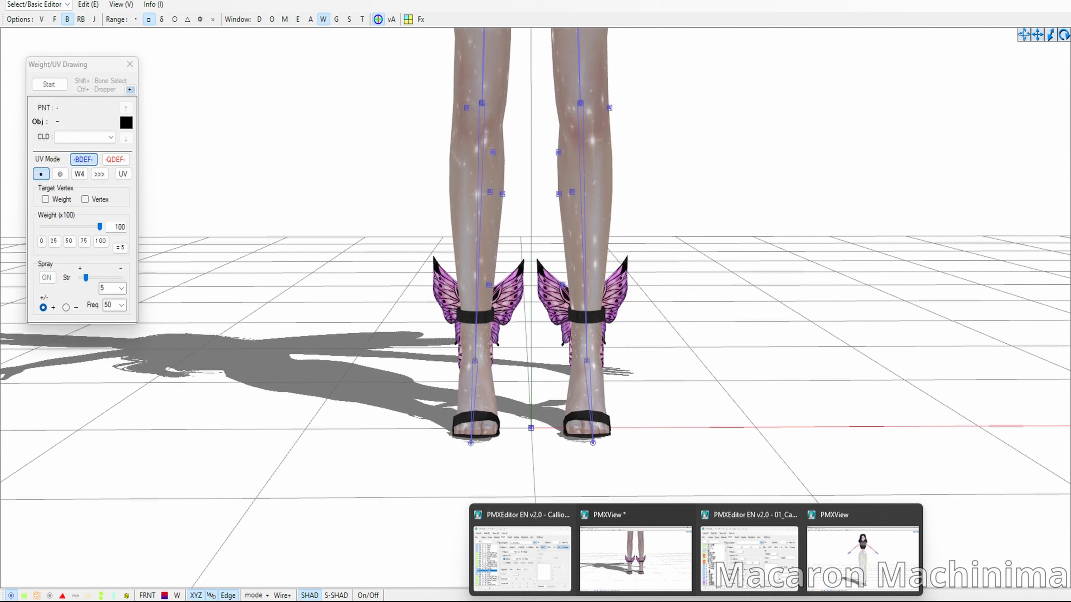
left_click(544, 572)
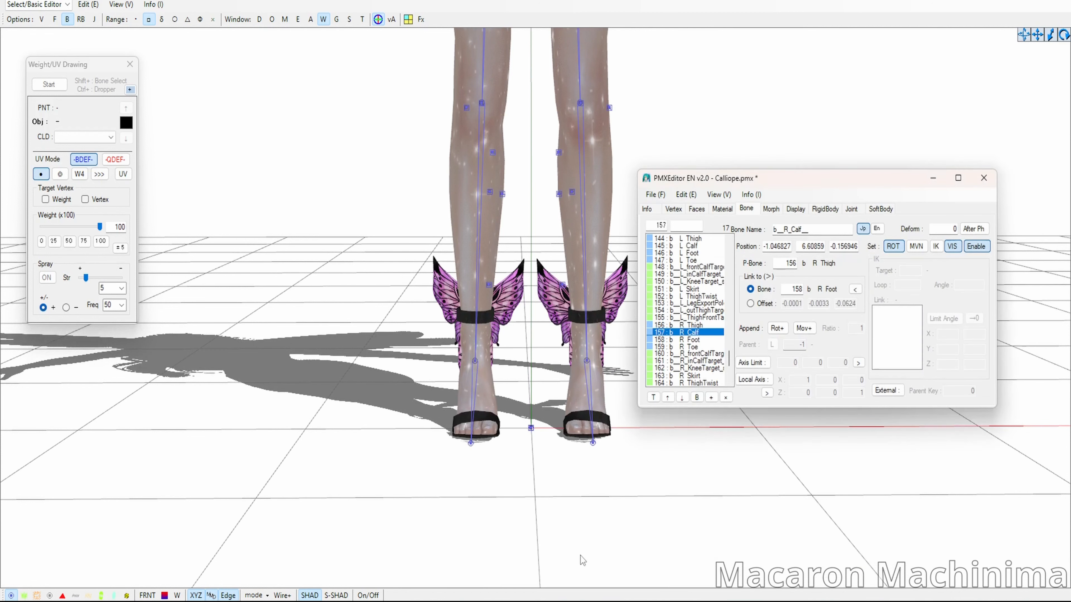
left_click(695, 340)
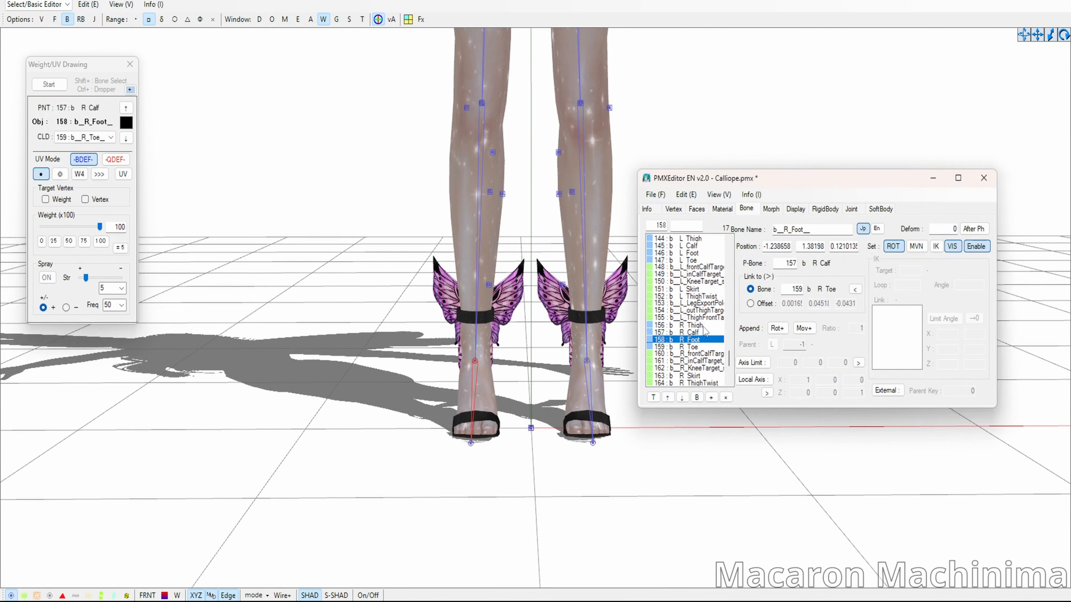
scroll(695, 338, "up", 3)
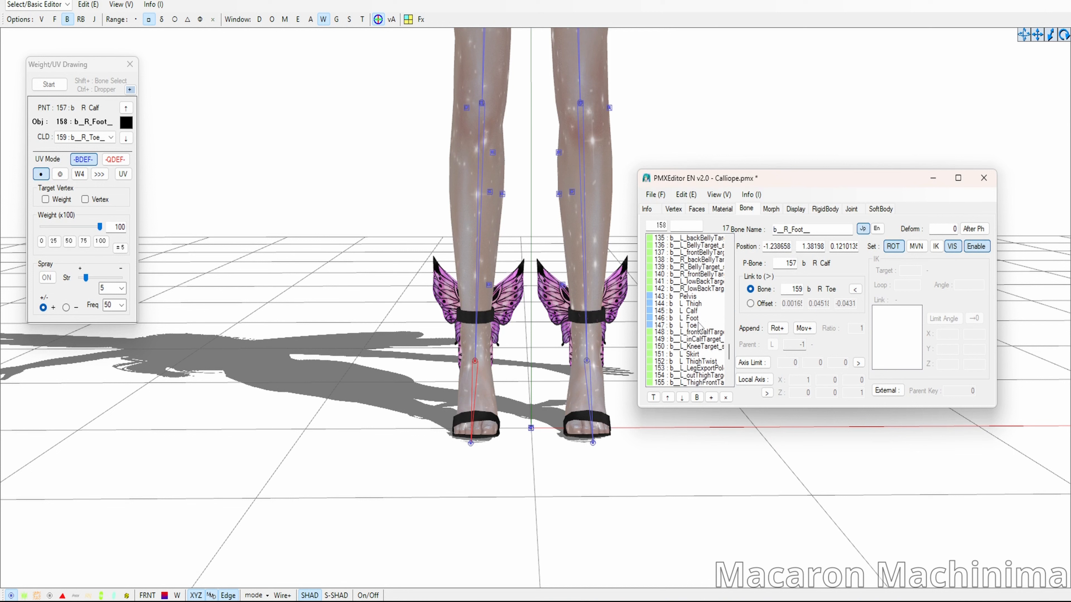
- Duplicate the b__L_Foot__ bone directly below itself and set the copy's linked bone to -1
left_click(700, 318)
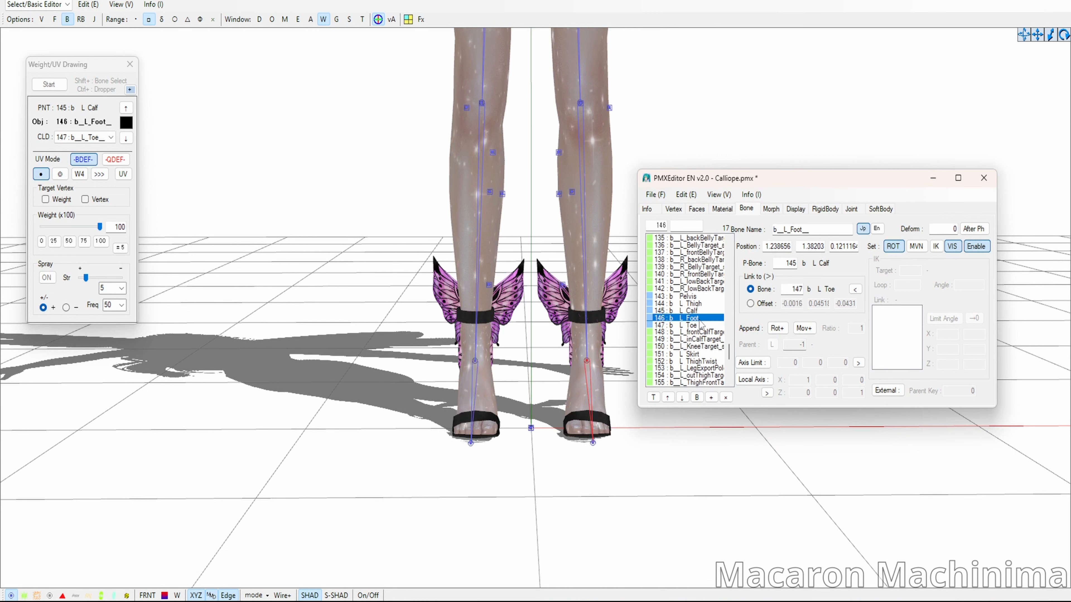
key("ctrl+v")
double_click(793, 289)
key("BackSpace")
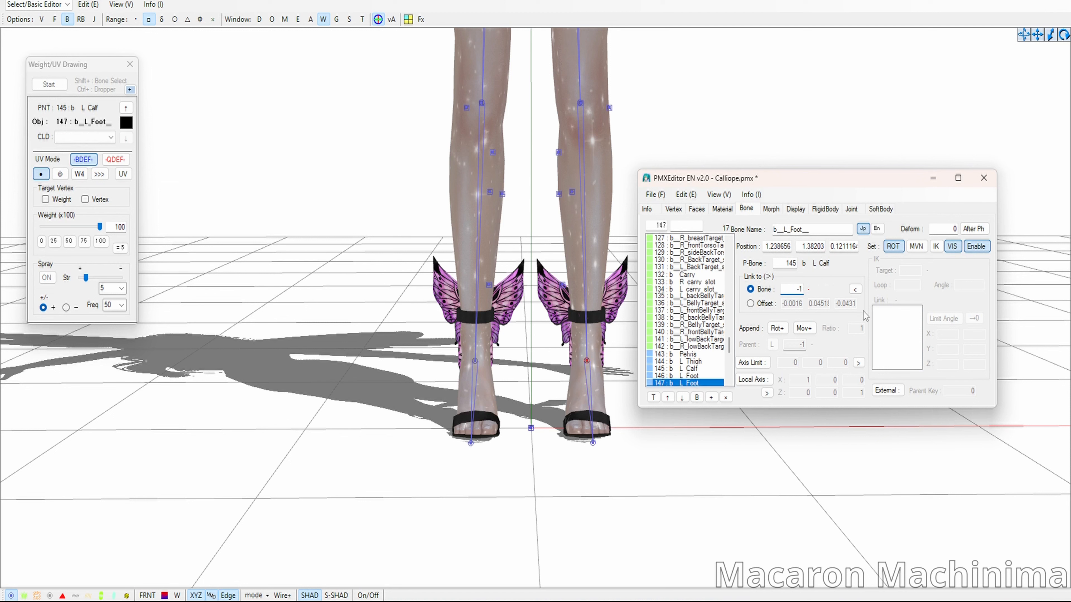
key("Return")
- Enable movement (MVN) and IK for the duplicated L_Foot bone at index 147
scroll(711, 364, "down", 1)
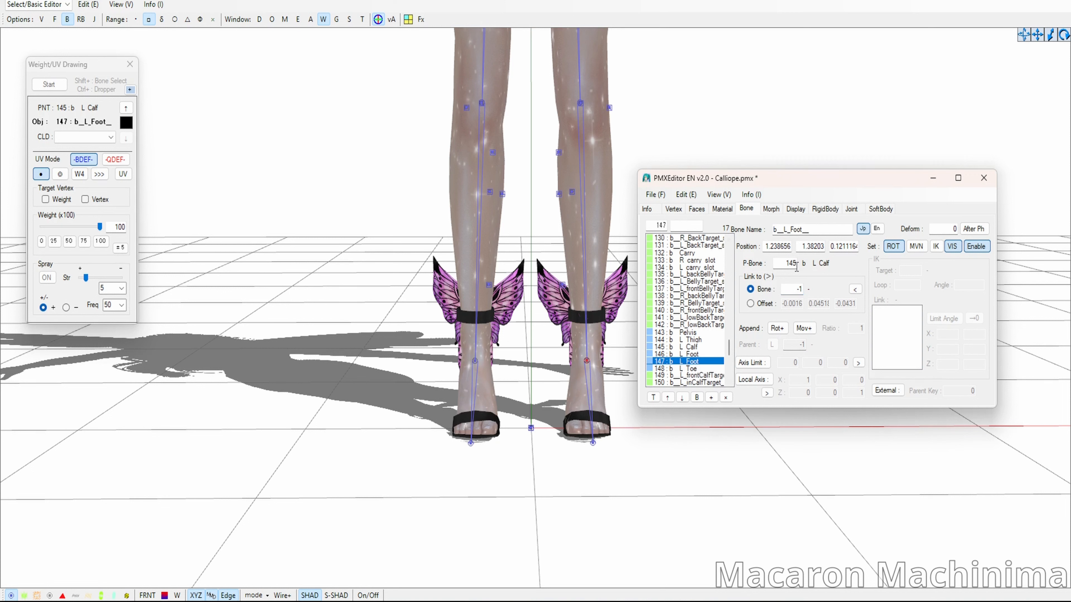
left_click(917, 248)
left_click(935, 248)
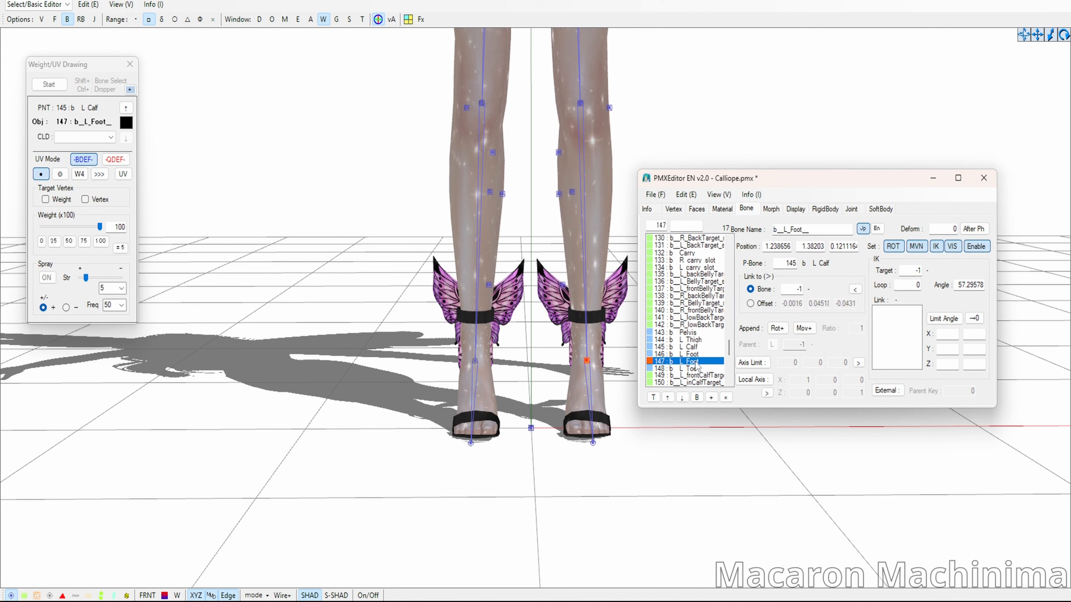
- Insert a second copy of the L_Foot IK bone and move it down the list to index 161, directly below R_Toe
key("ctrl+v")
scroll(692, 384, "down", 2)
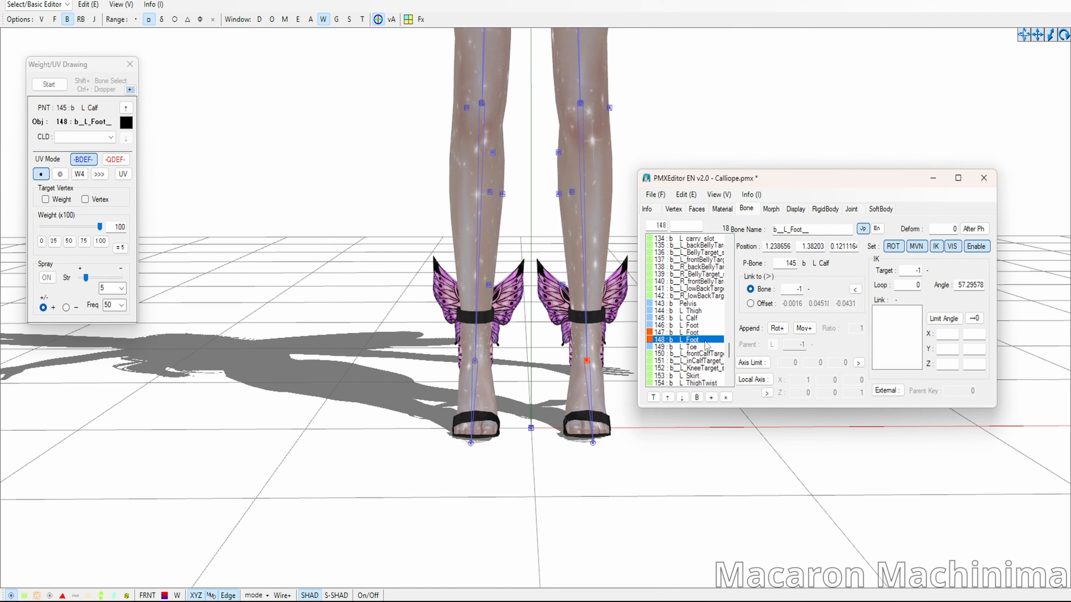
key("ctrl+Down")
key("ctrl+Down")
key("ctrl+Down")
key("ctrl+Down")
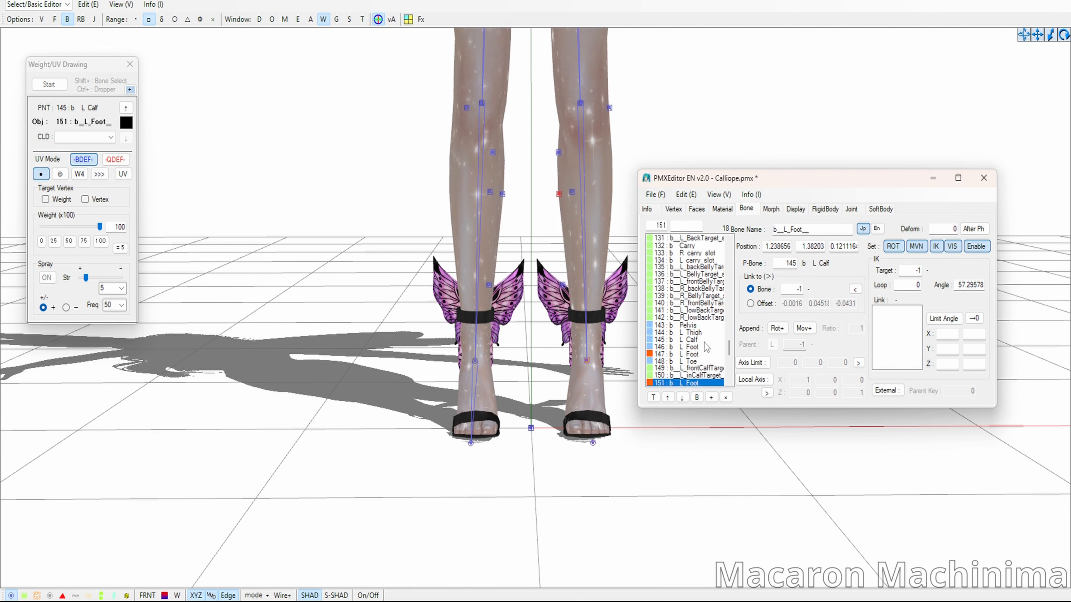
key("ctrl+Down")
key("ctrl+Down")
key("ctrl+Down")
key("ctrl+Down")
key("ctrl+Down")
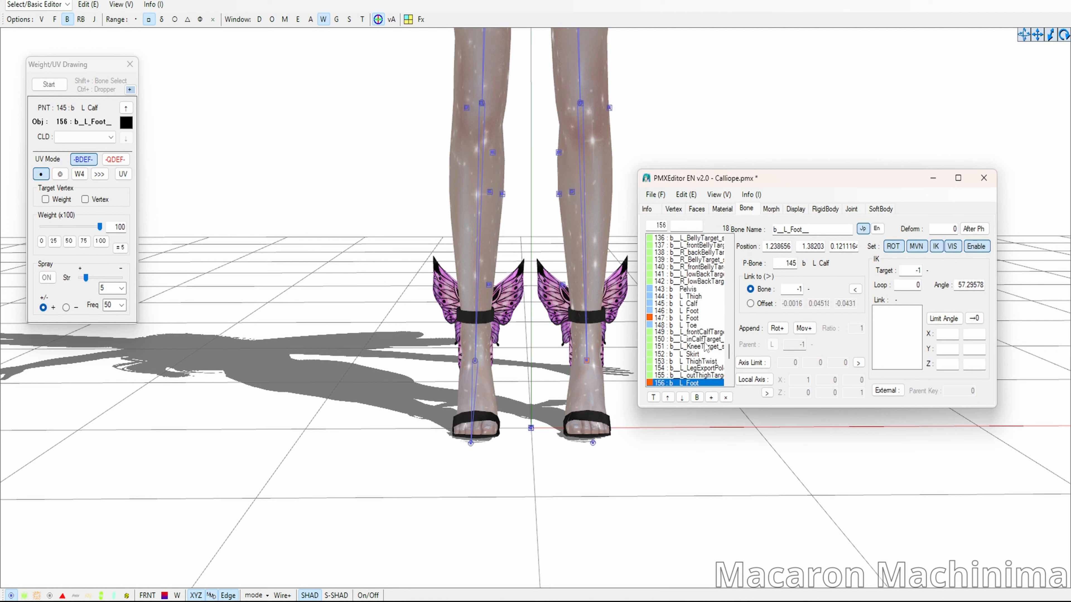
key("ctrl+Down")
key("ctrl+Down")
key("ctrl+Down")
key("ctrl+Down")
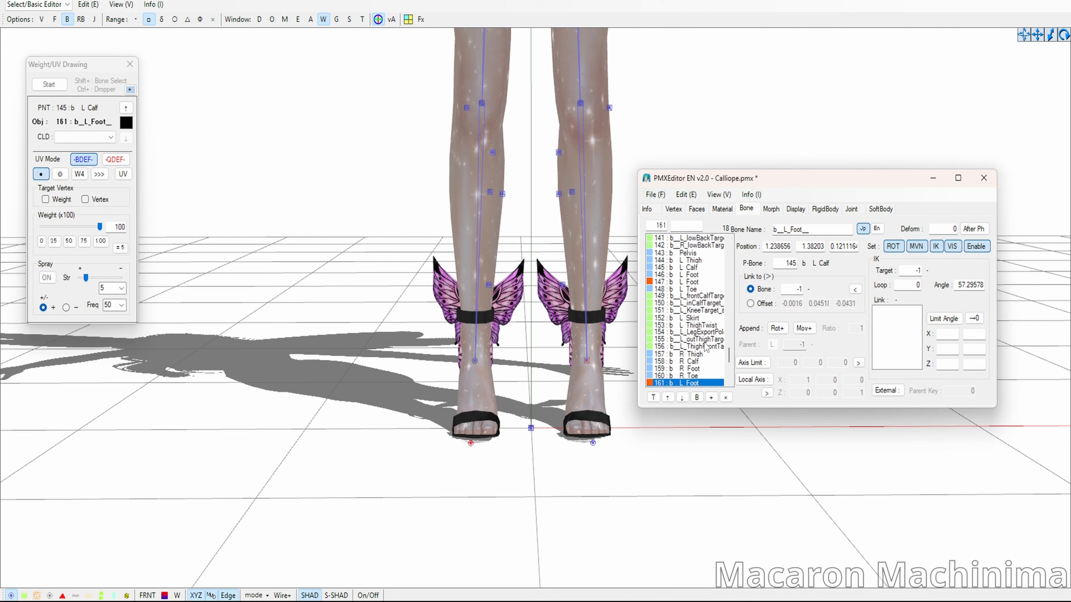
- Move the first L_Foot IK bone down to index 148, below L_Toe, and check the order of the leg bones
left_click(693, 283)
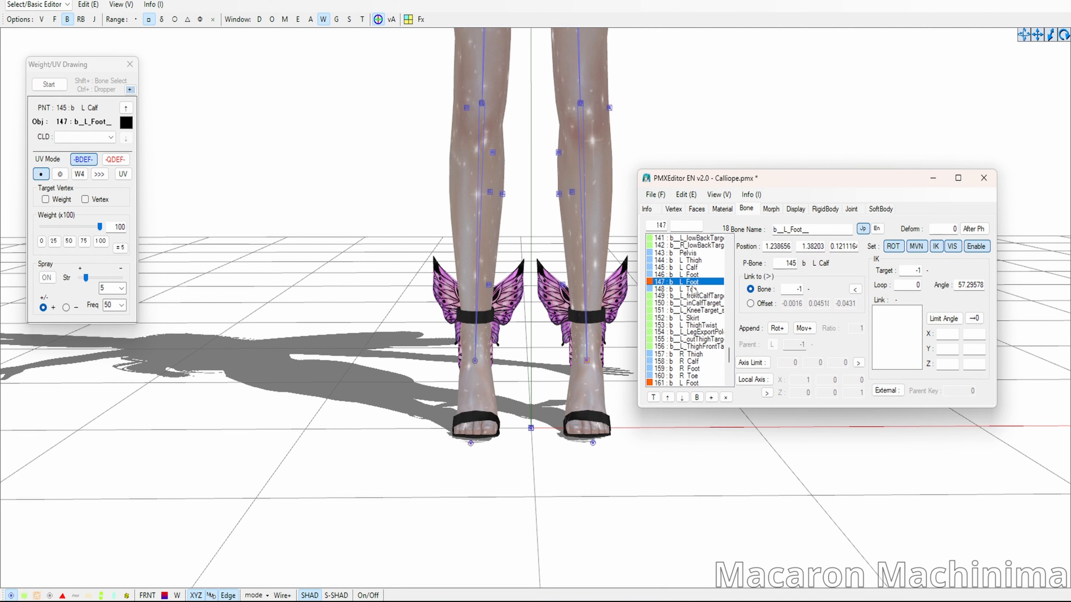
key("ctrl+Down")
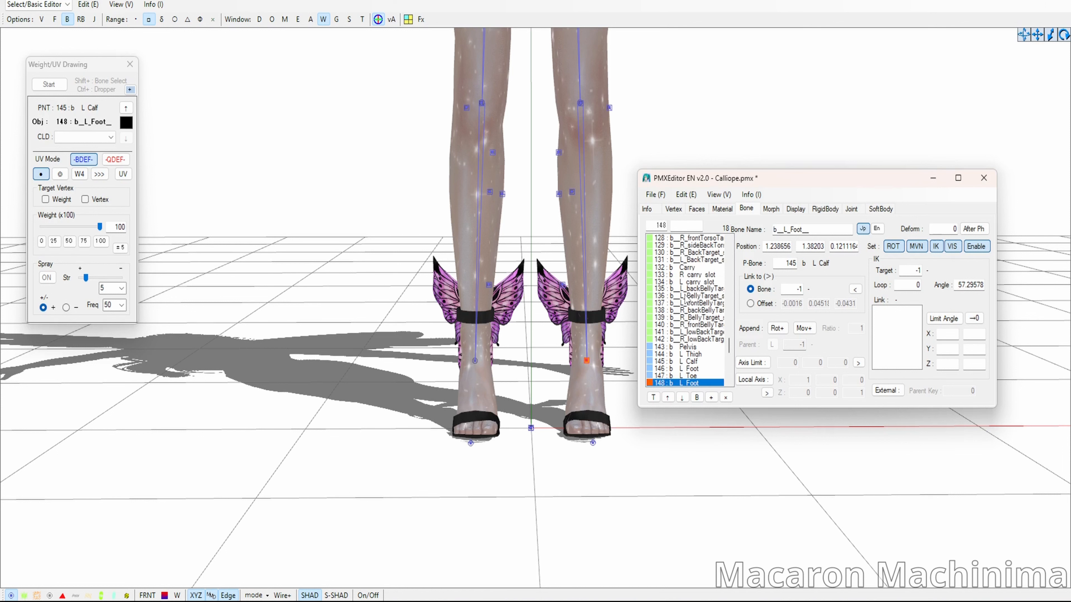
scroll(705, 386, "down", 1)
left_click(678, 354)
left_click(678, 362)
left_click(695, 353)
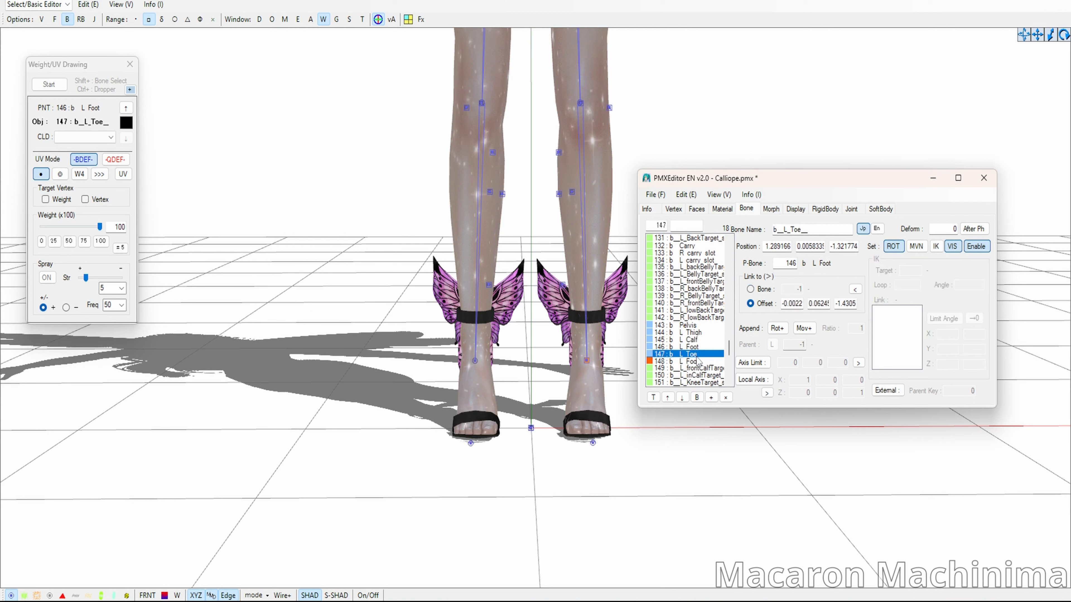
left_click(695, 347)
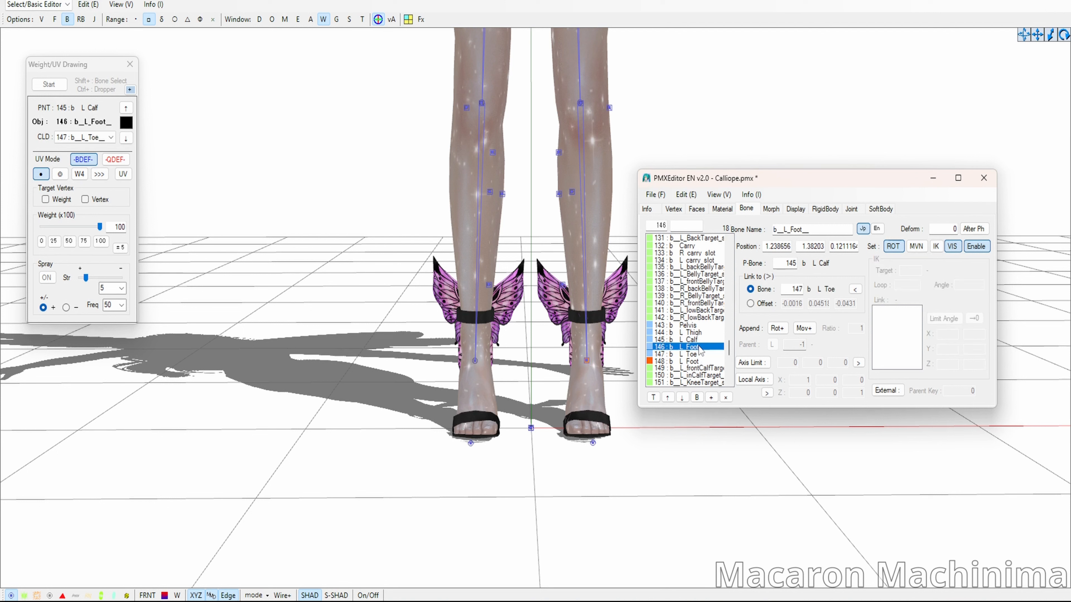
left_click(697, 355)
left_click(694, 361)
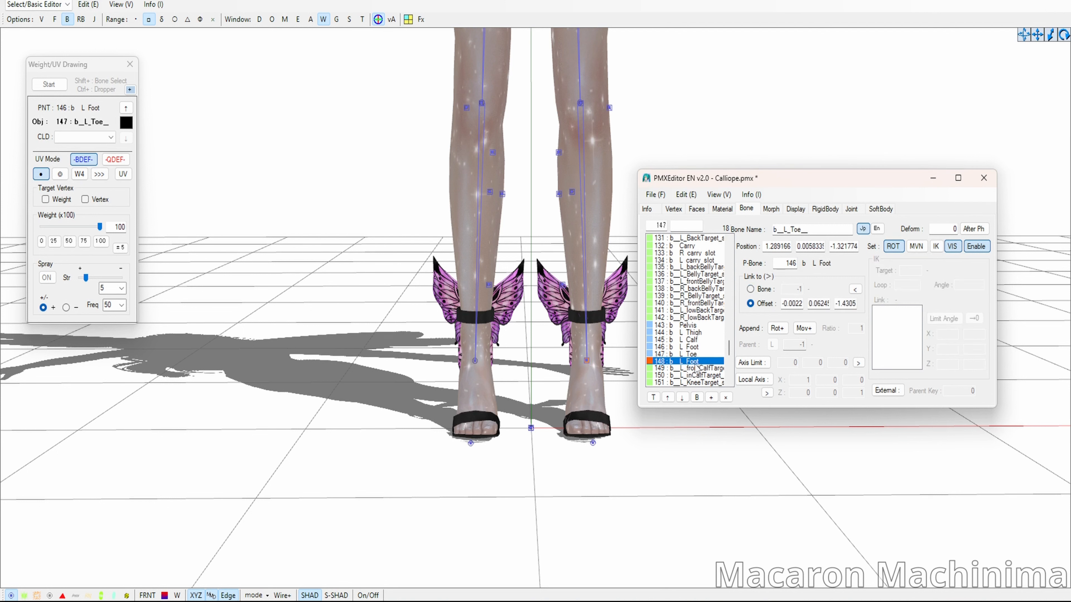
scroll(674, 364, "down", 4)
scroll(674, 364, "down", 2)
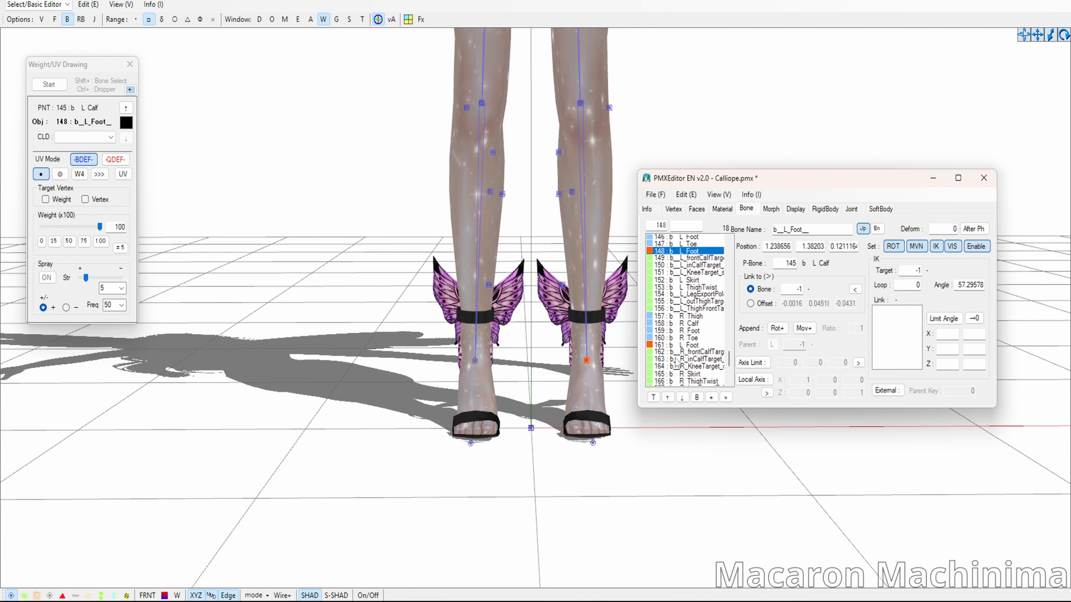
- Rename the IK bone at index 161 as b__R_Foot__IK
left_click(698, 325)
left_click(788, 229)
key("BackSpace")
type("R")
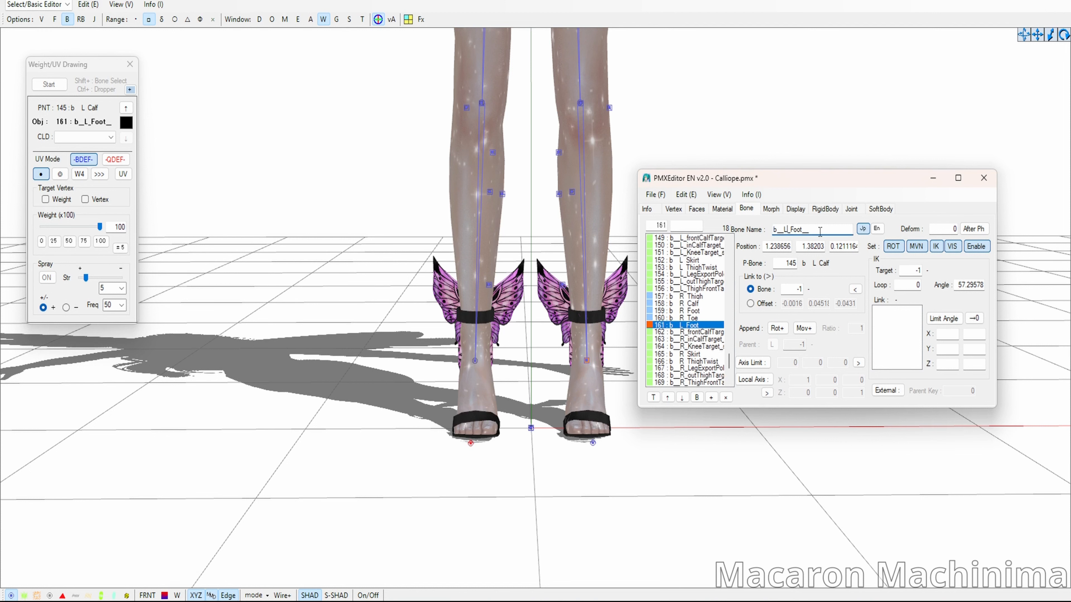
key("Return")
type("IK")
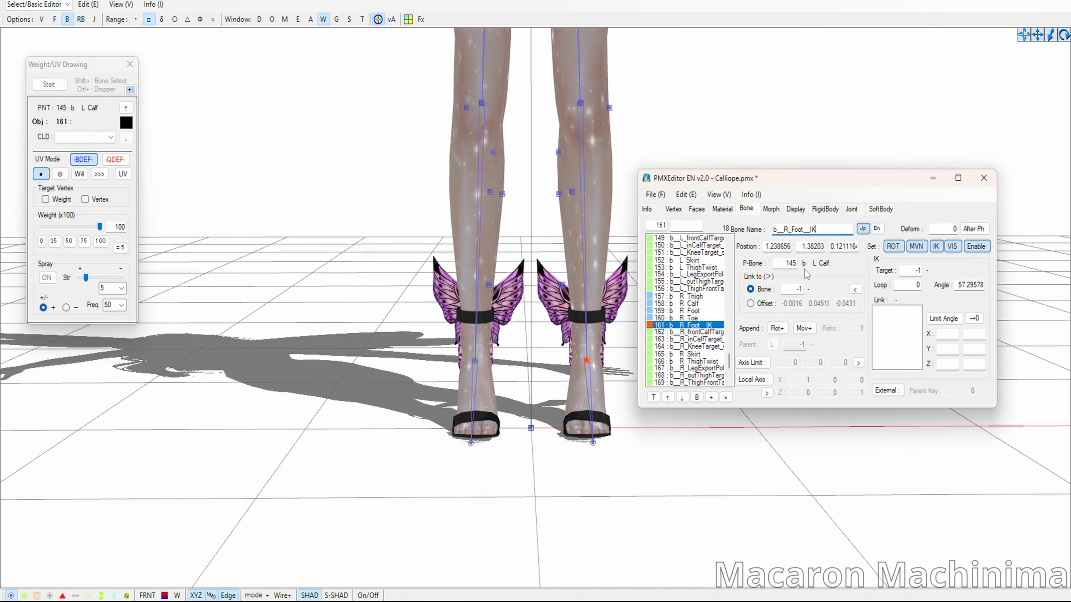
- Rename the left foot IK bone at index 148 as b__L_Foot__IK
scroll(695, 326, "up", 2)
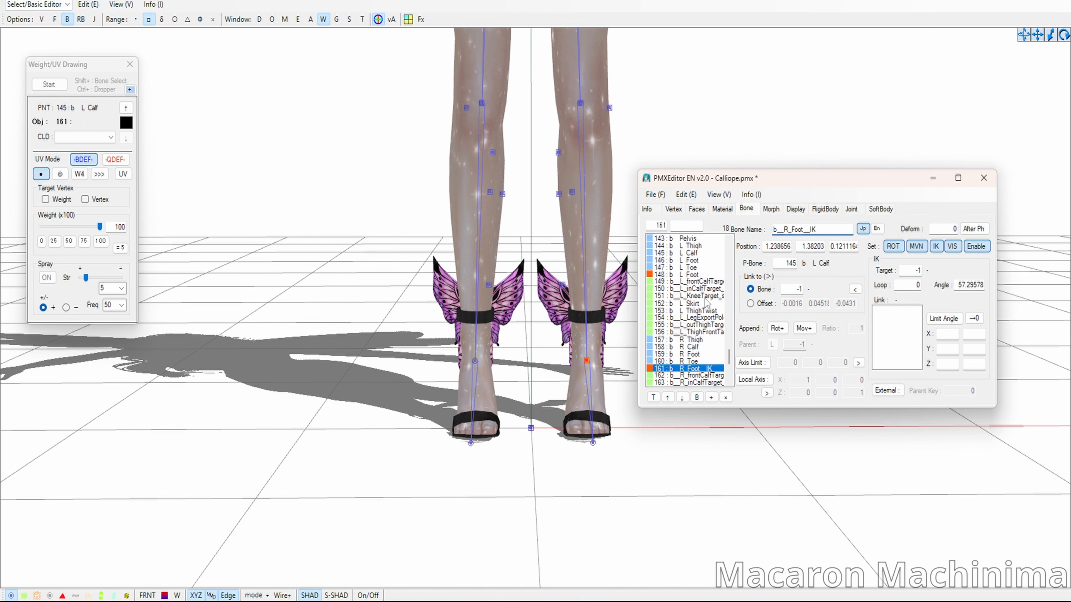
left_click(692, 275)
left_click(822, 231)
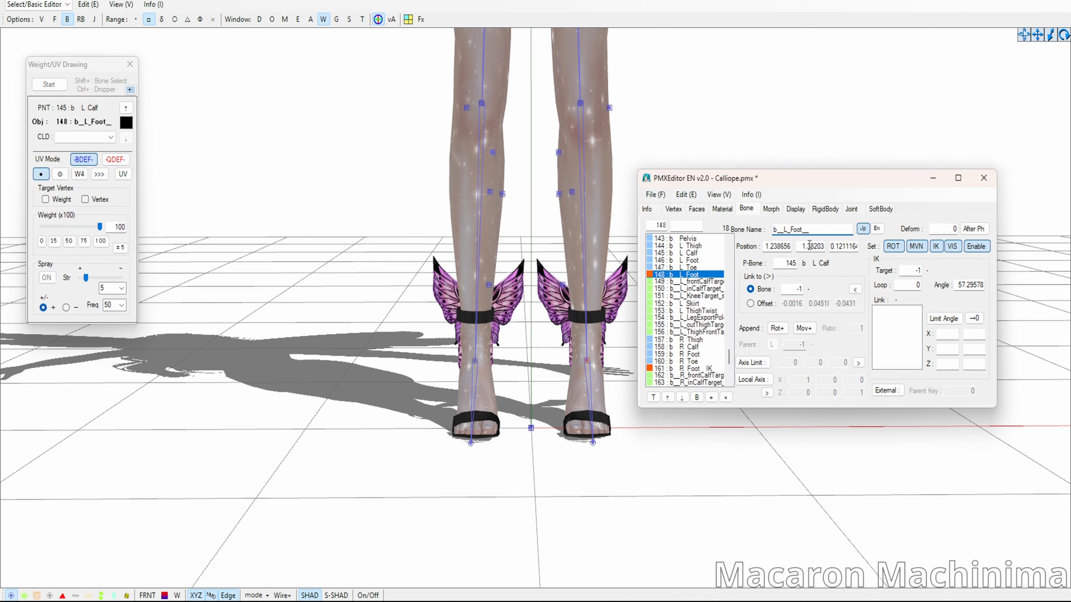
type("IK")
- Mirror the b__R_Foot__IK bone onto the right foot by setting its X position to -1.238656
left_click(694, 369)
scroll(694, 369, "down", 3)
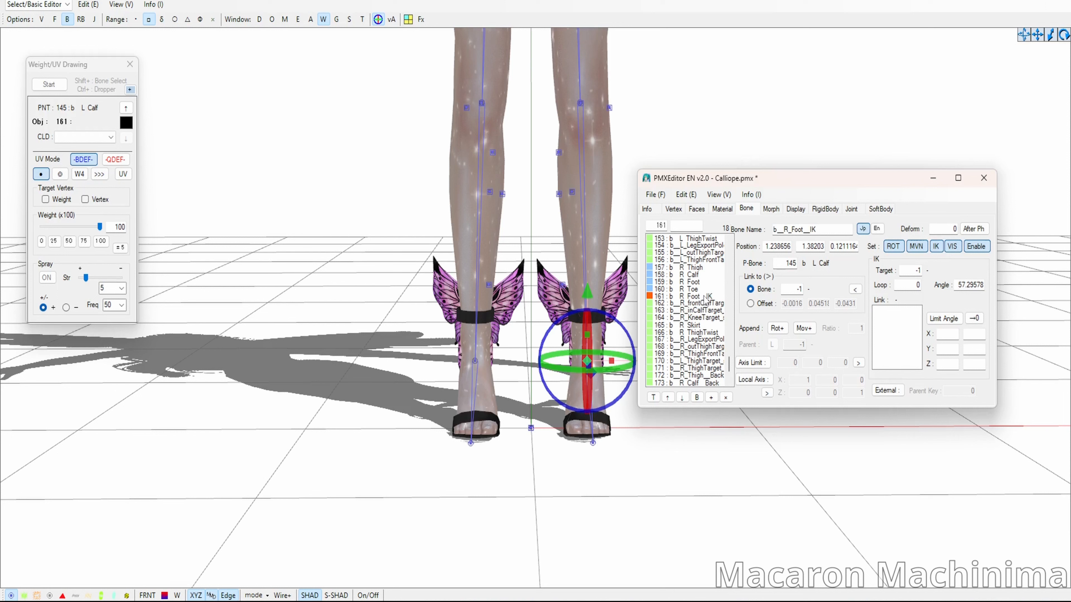
left_click(703, 296)
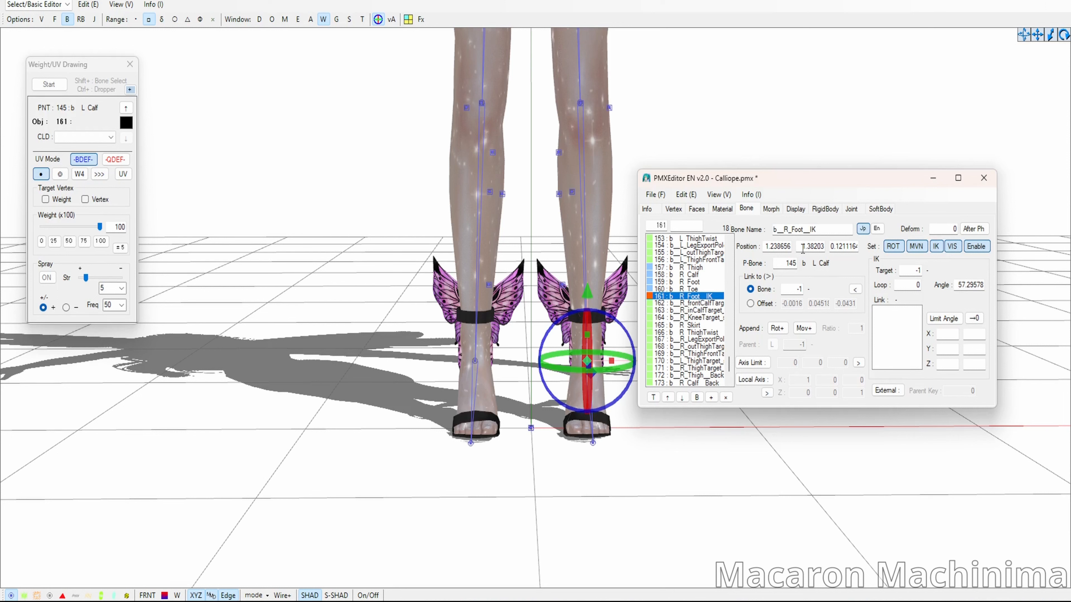
left_click(765, 246)
left_click(691, 317)
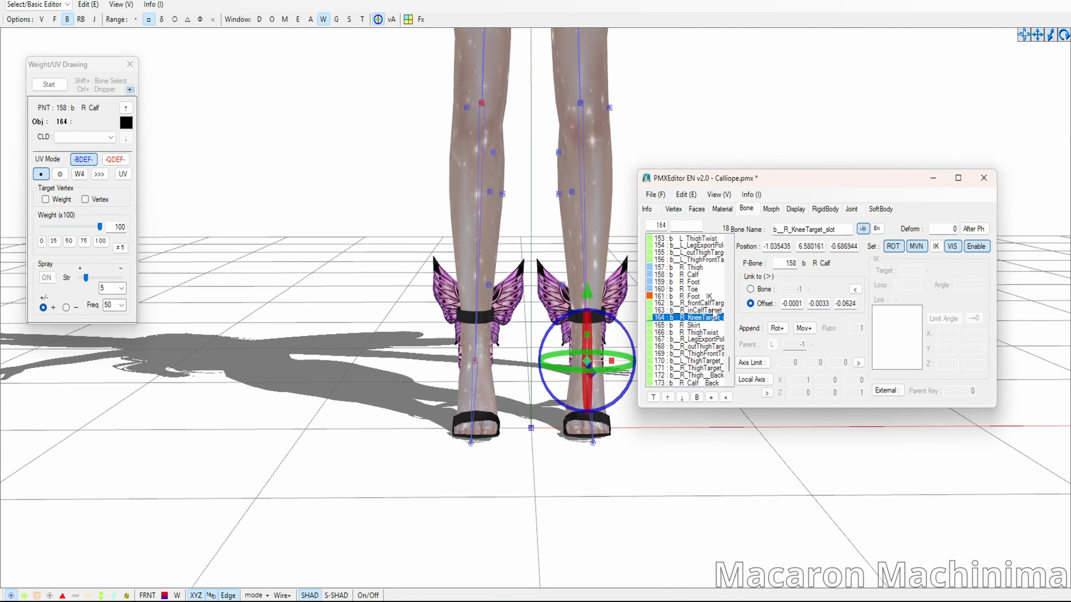
- Duplicate the b__R_Toe__ bone and move the copy down to index 162, directly below b__R_Foot__IK
scroll(713, 316, "up", 3)
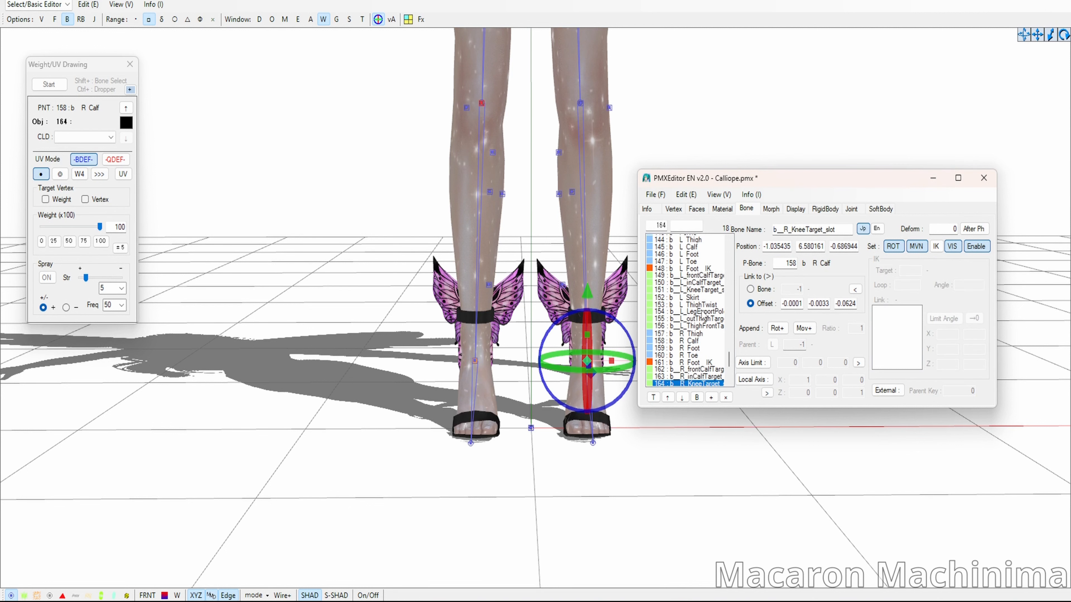
scroll(703, 316, "down", 2)
left_click(698, 311)
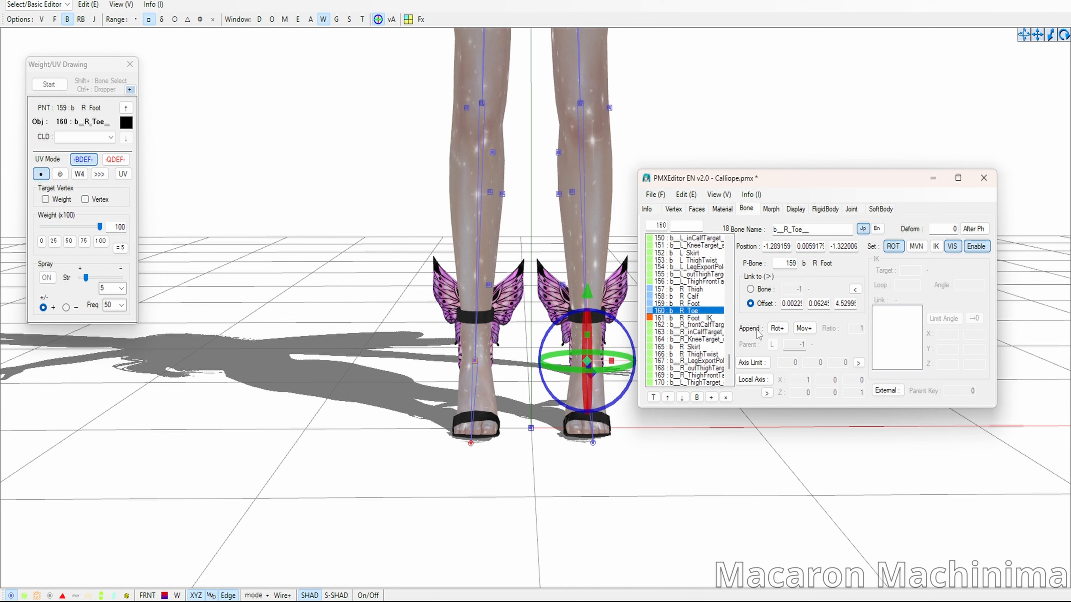
key("ctrl+v")
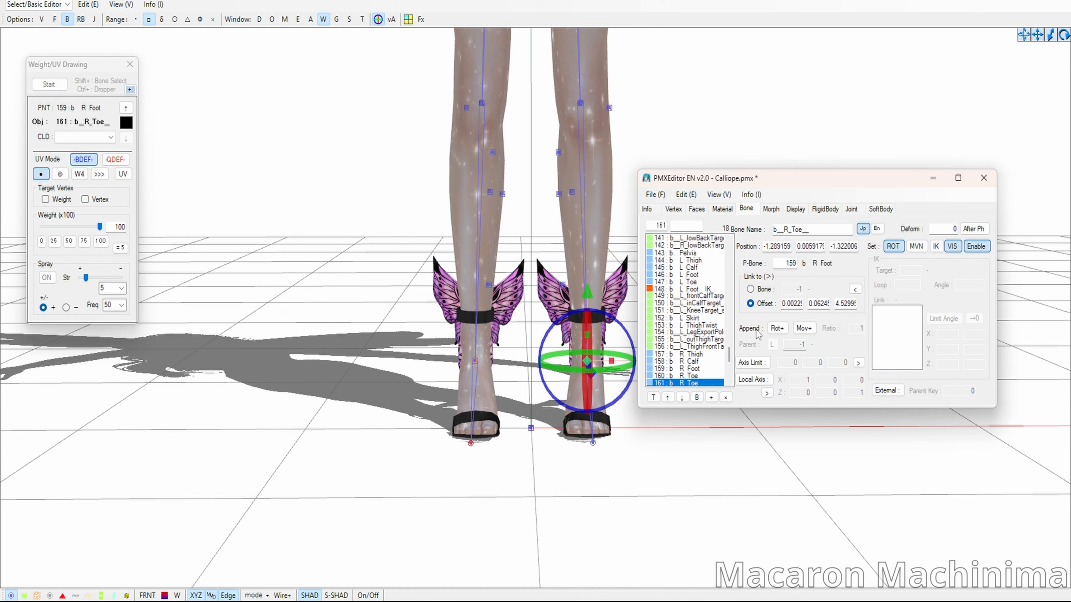
key("alt+Down")
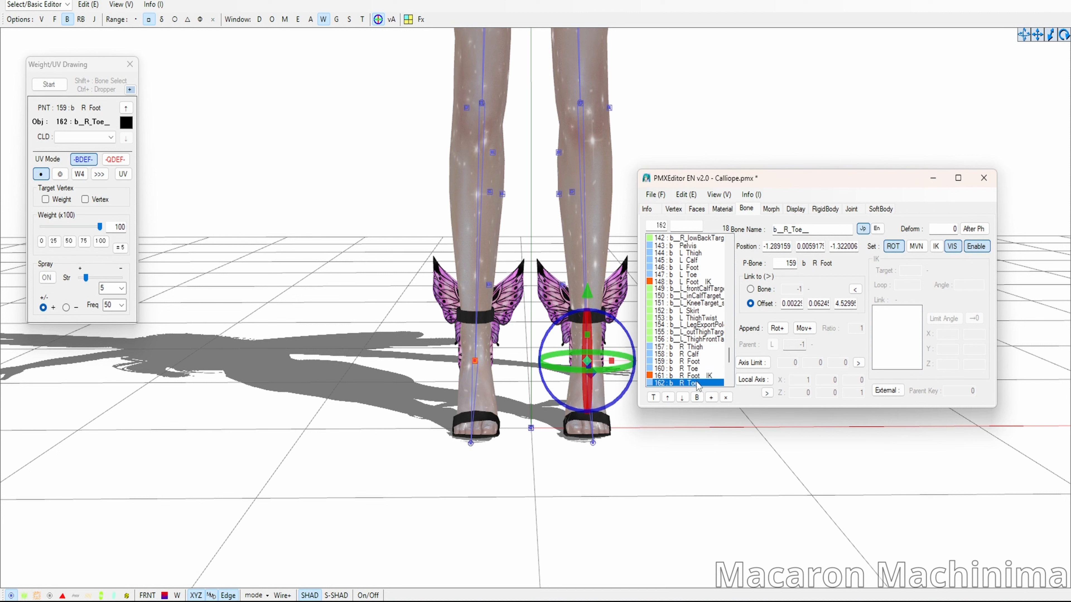
- Rename the copied toe bone at index 162 as b__R_Toe__IK and enable movement (MVN) and IK for it
scroll(698, 380, "down", 1)
left_click(823, 231)
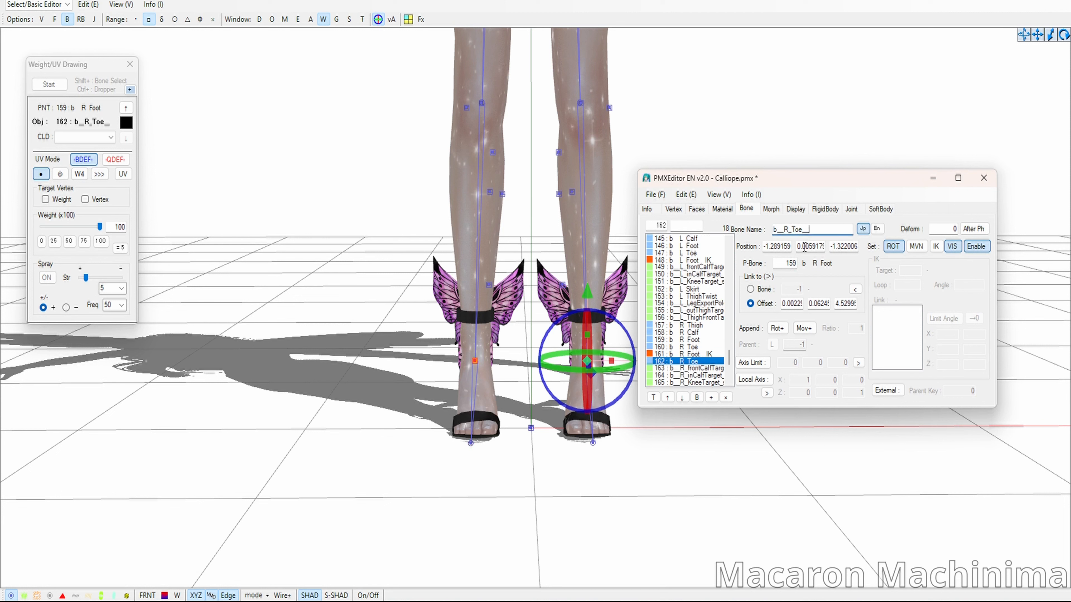
type("IK")
left_click(935, 246)
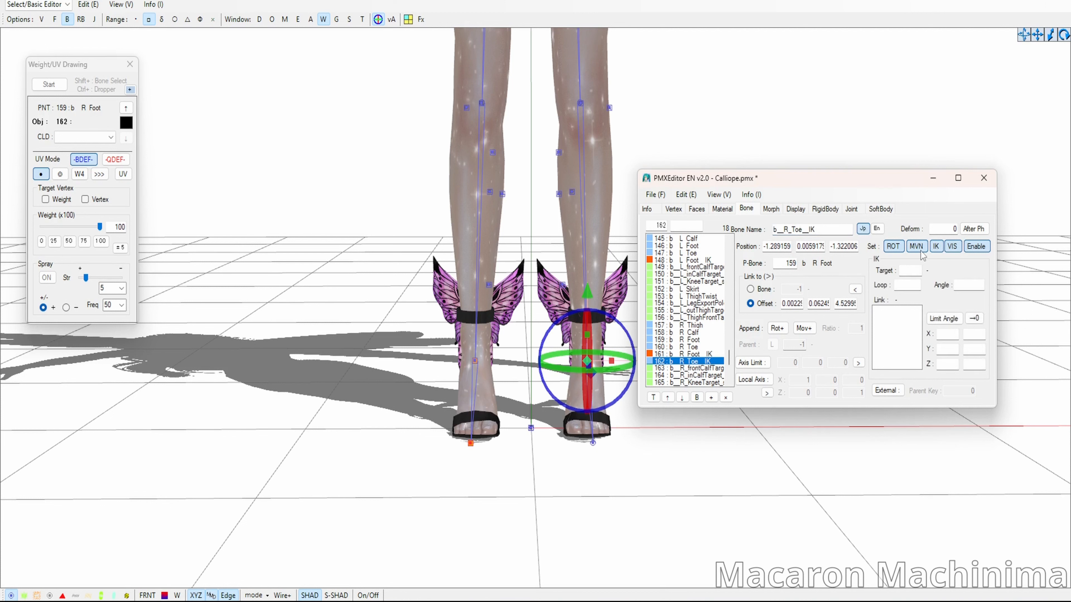
- Set the parent bone of b__R_Toe__IK to -1 and compare its settings with b__R_Foot__IK
left_click(692, 353)
left_click(696, 361)
double_click(785, 264)
type("-1")
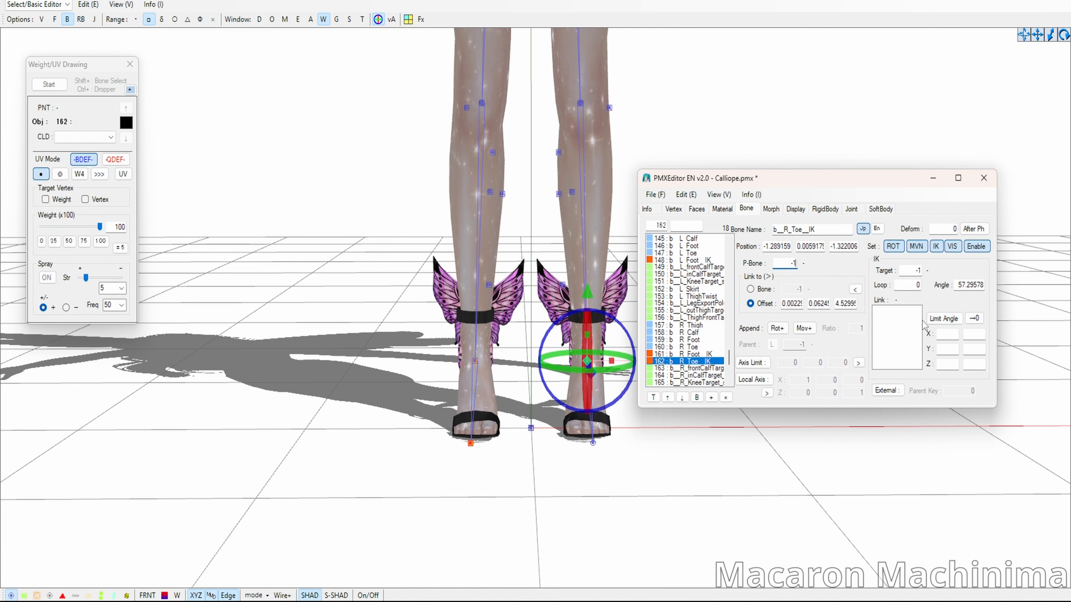
left_click(702, 356)
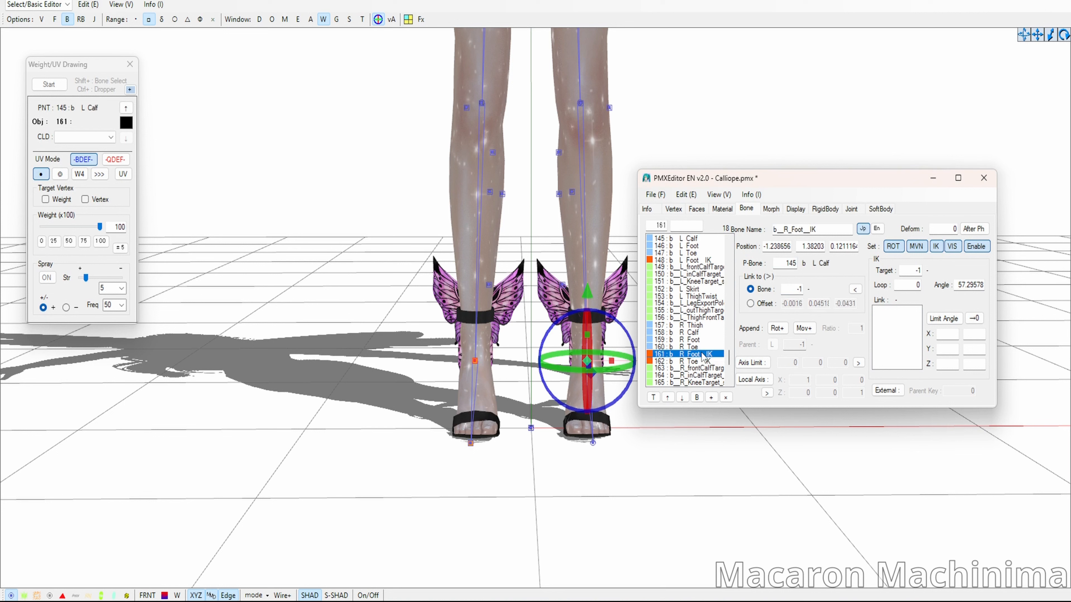
left_click(701, 362)
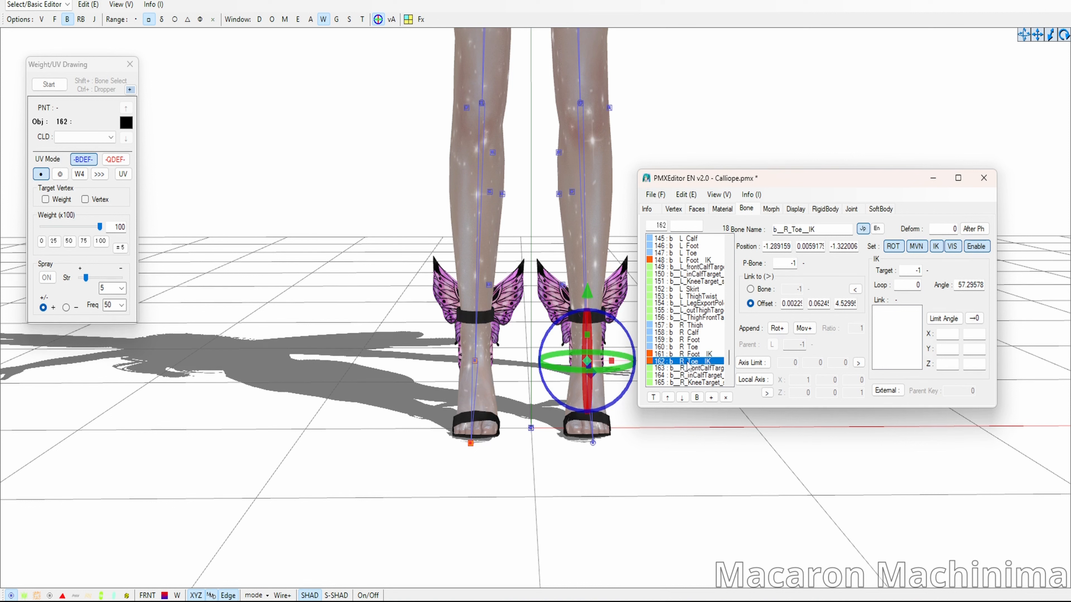
- Duplicate b__R_Toe__IK and move the copy up the list to index 149, directly below the left foot IK bone
key("ctrl+v")
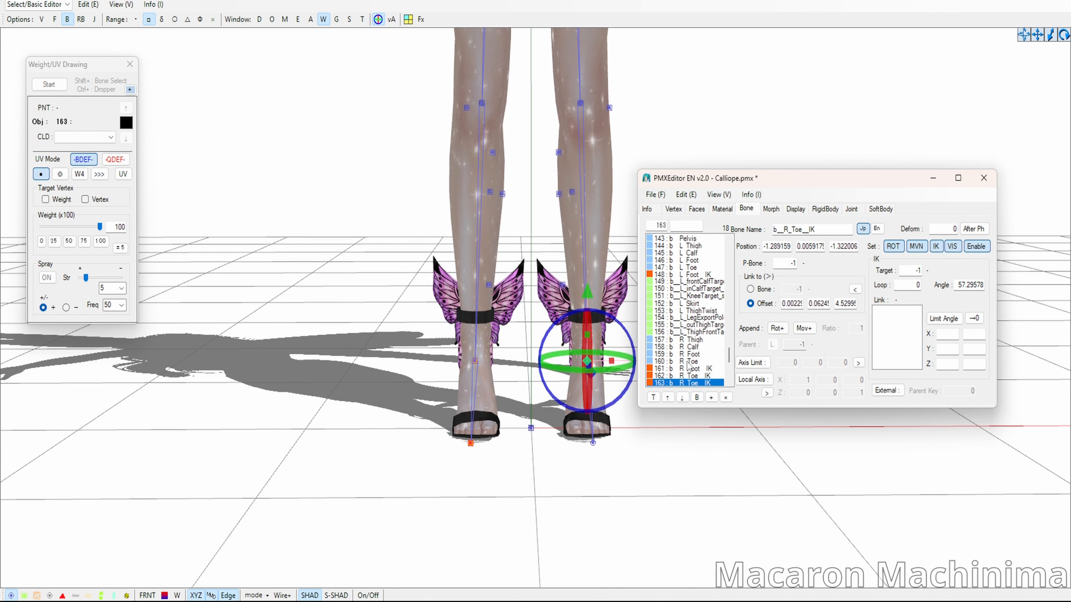
key("alt+Up")
key("alt+Up")
key("alt+Up")
key("alt+Up")
key("alt+Up")
key("alt+Up")
key("alt+Up")
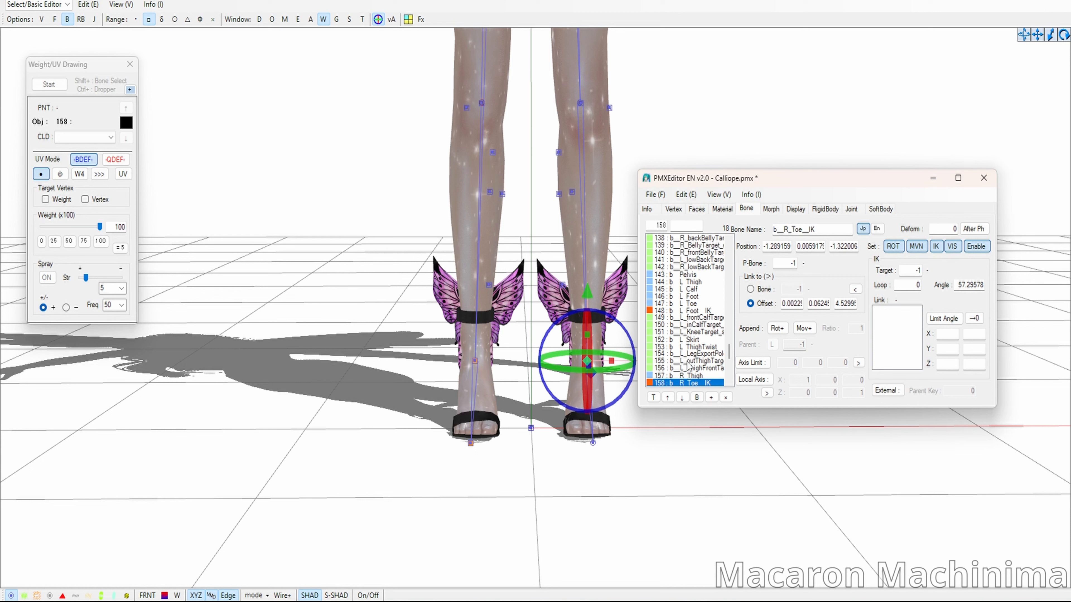
key("alt+Up")
key("alt+Up")
key("alt+Up")
key("alt+Up")
key("alt+Up")
key("alt+Up")
key("alt+Up")
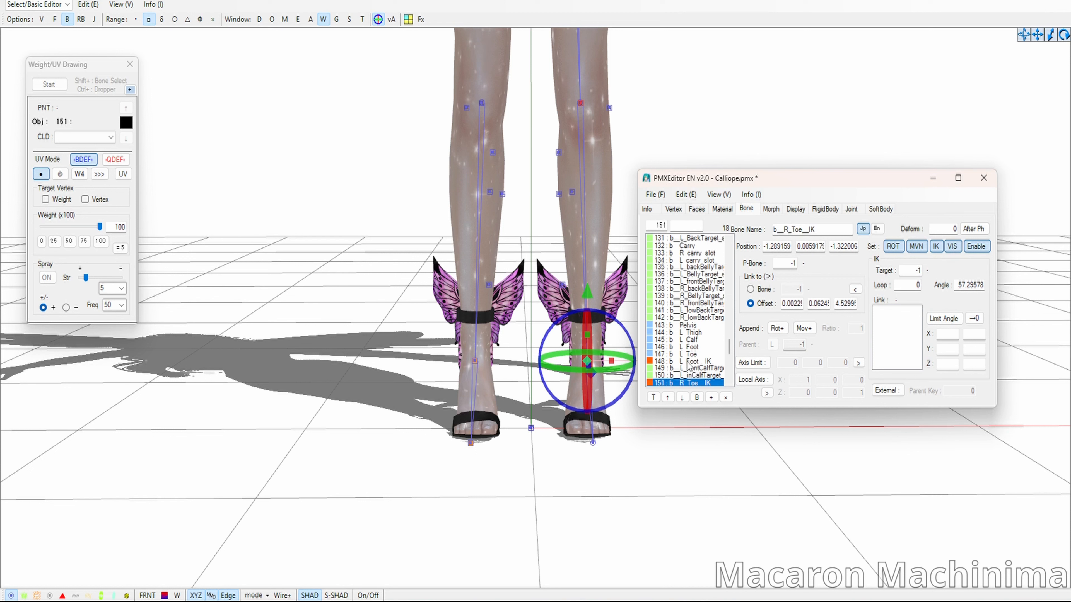
key("alt+Up")
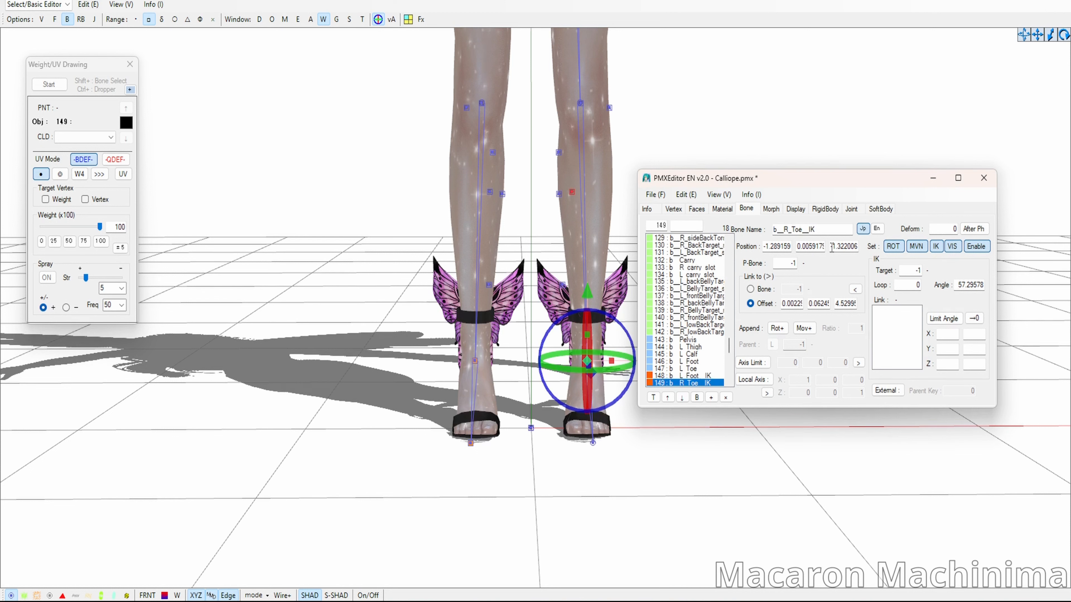
- Rename bone 149, the duplicated toe IK bone, to b__L_Toe__IK
left_click(785, 232)
key("BackSpace")
type("L")
- Set the X position of bone b__L_Toe__IK to 1.289159, mirroring the right toe IK bone
scroll(658, 315, "down", 6)
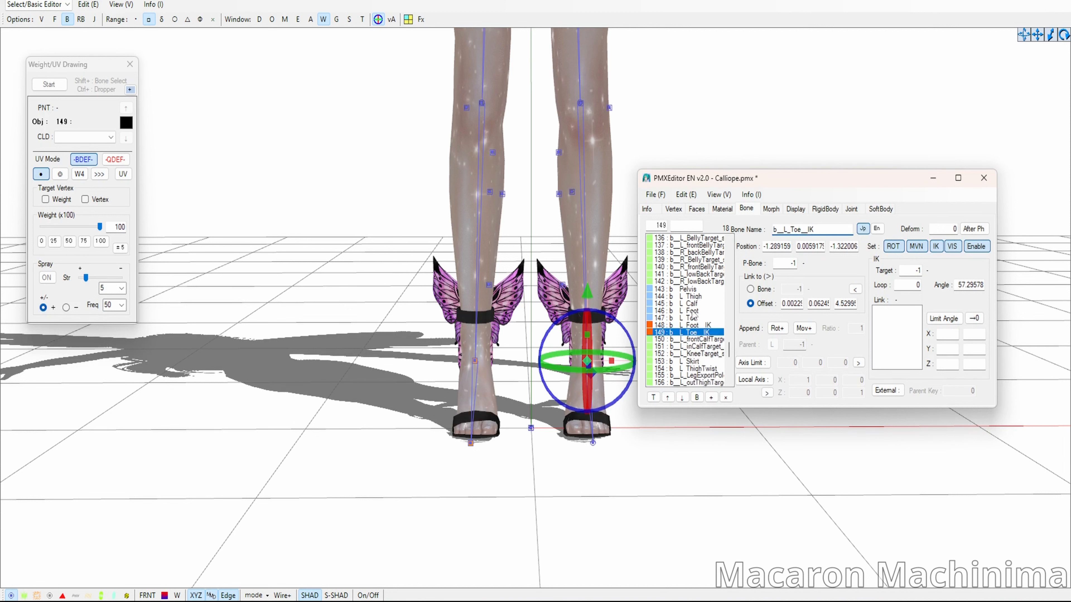
left_click(715, 354)
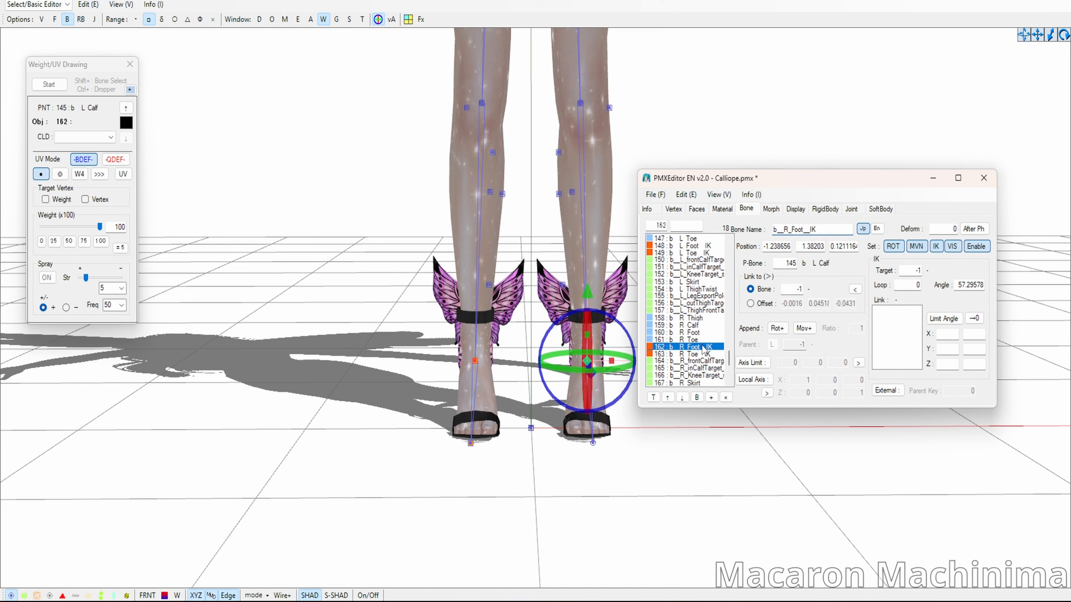
scroll(703, 283, "up", 4)
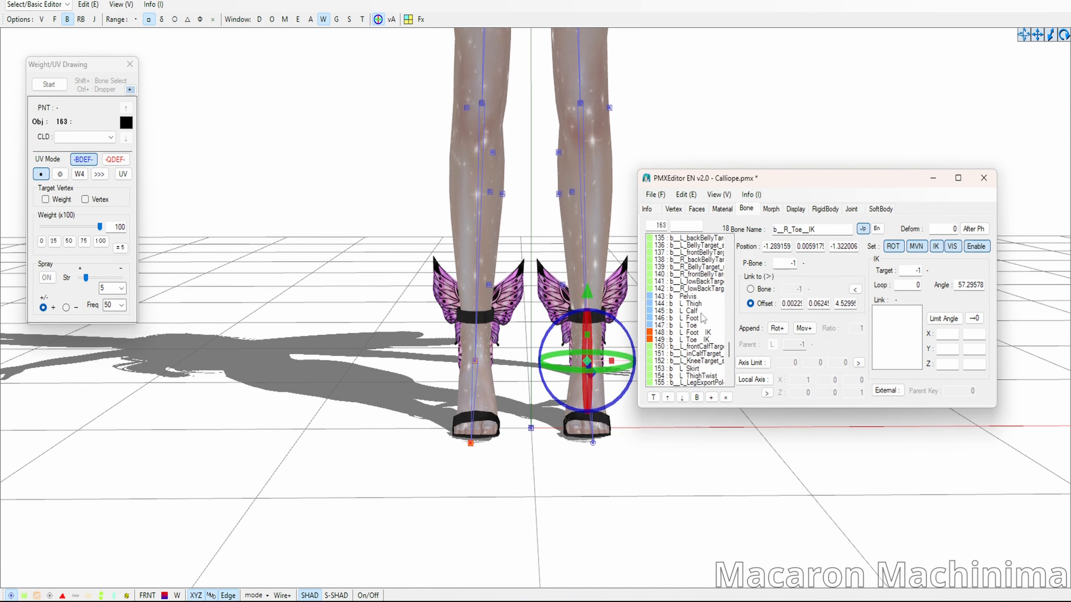
left_click(700, 340)
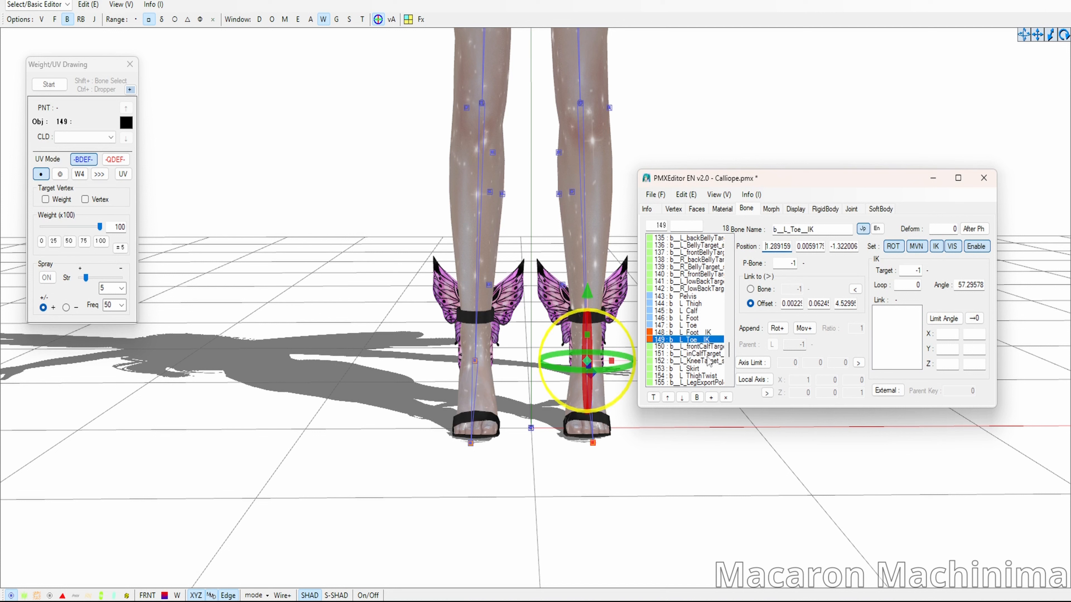
left_click(693, 312)
- Set the parent bone of both b__L_Foot__IK and b__R_Foot__IK to 0, the ROOT bone
left_click(700, 332)
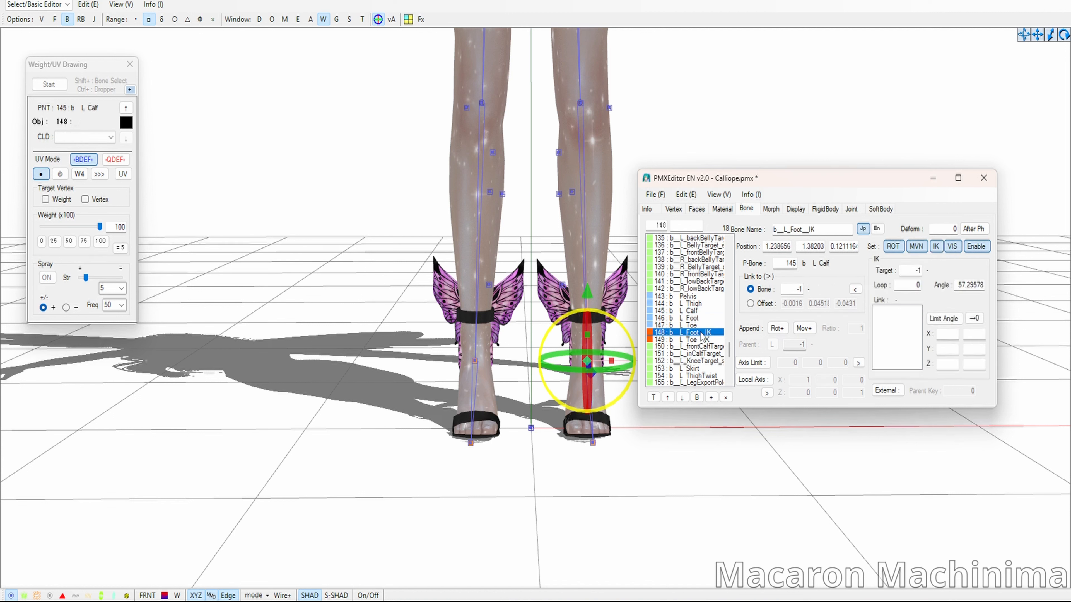
left_click_drag(738, 181, 735, 193)
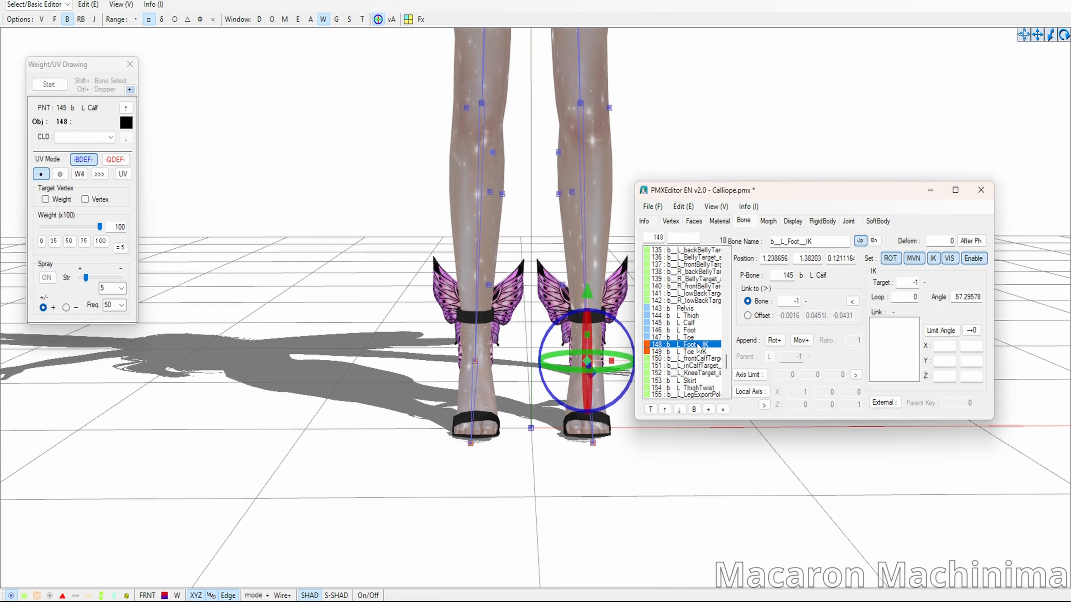
double_click(782, 276)
type("0")
scroll(698, 368, "down", 4)
left_click(695, 359)
double_click(779, 275)
type("0")
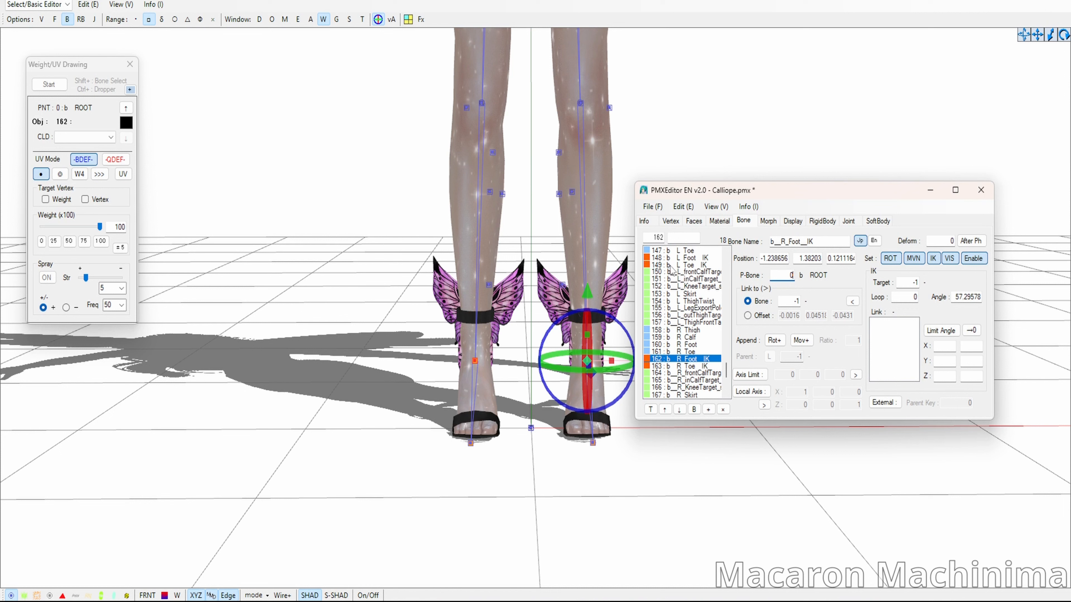
- Parent b__L_Toe__IK to bone 148 and b__R_Toe__IK to bone 162
left_click(671, 265)
double_click(780, 275)
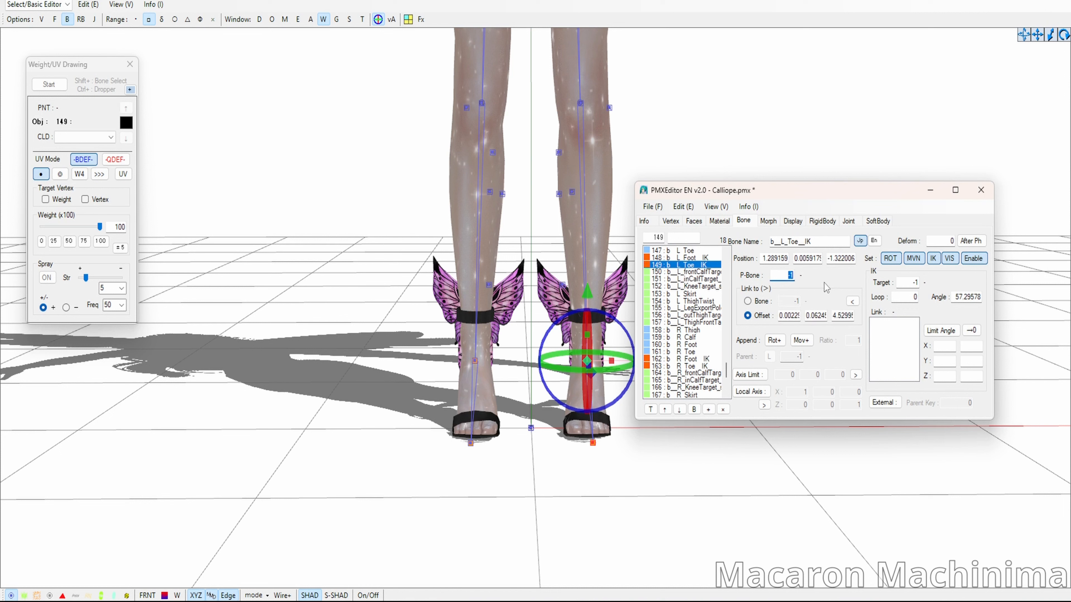
type("148")
left_click(703, 366)
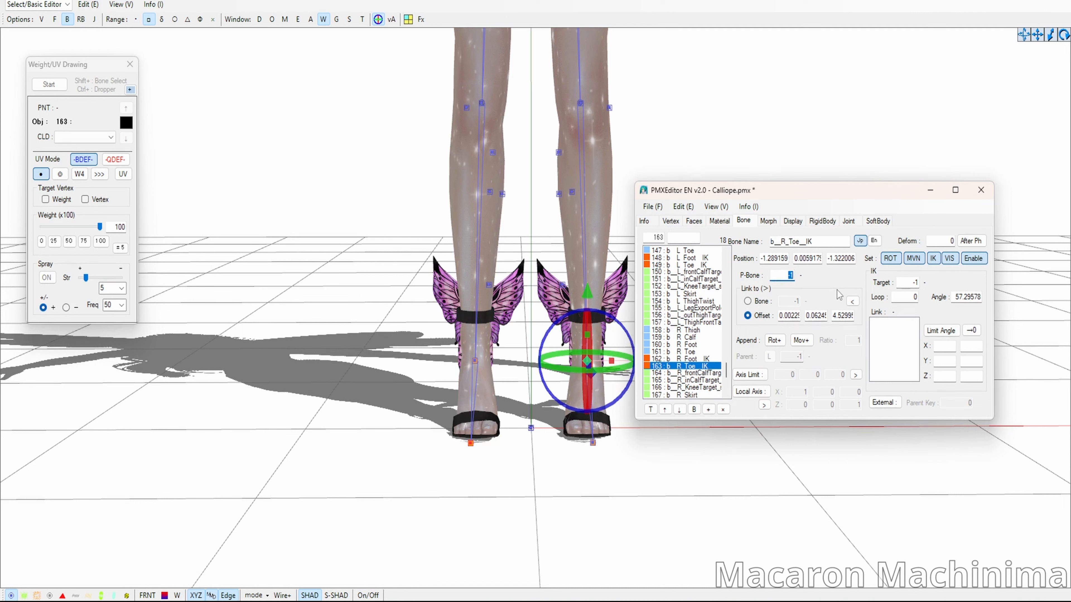
type("162")
- Copy the indexes of the R Thigh and R Calf bones into the IK link list of b__R_Foot__IK
left_click(699, 331)
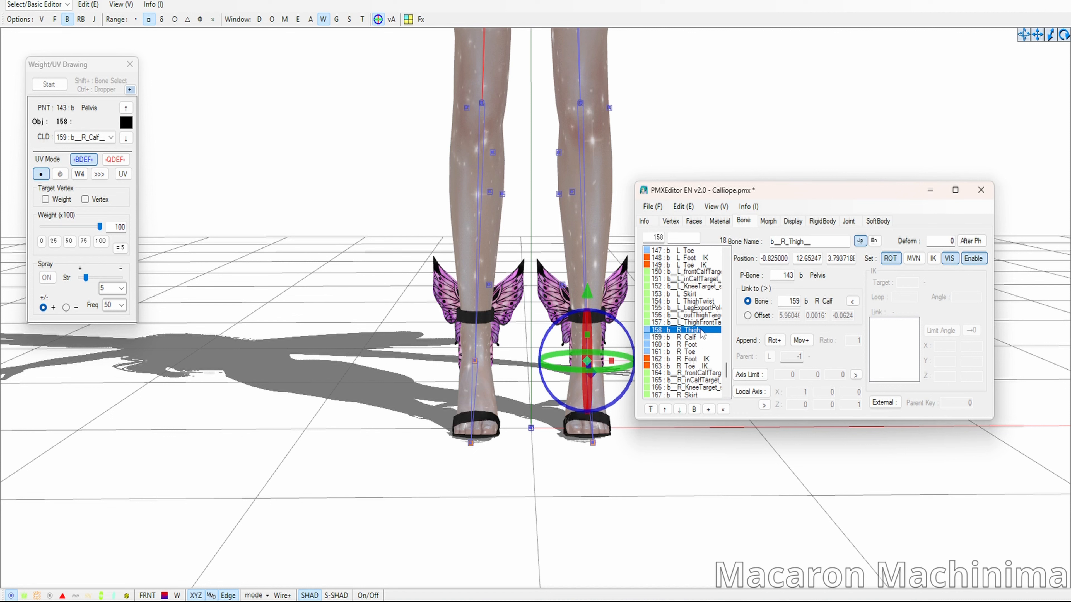
left_click(691, 338, "ctrl")
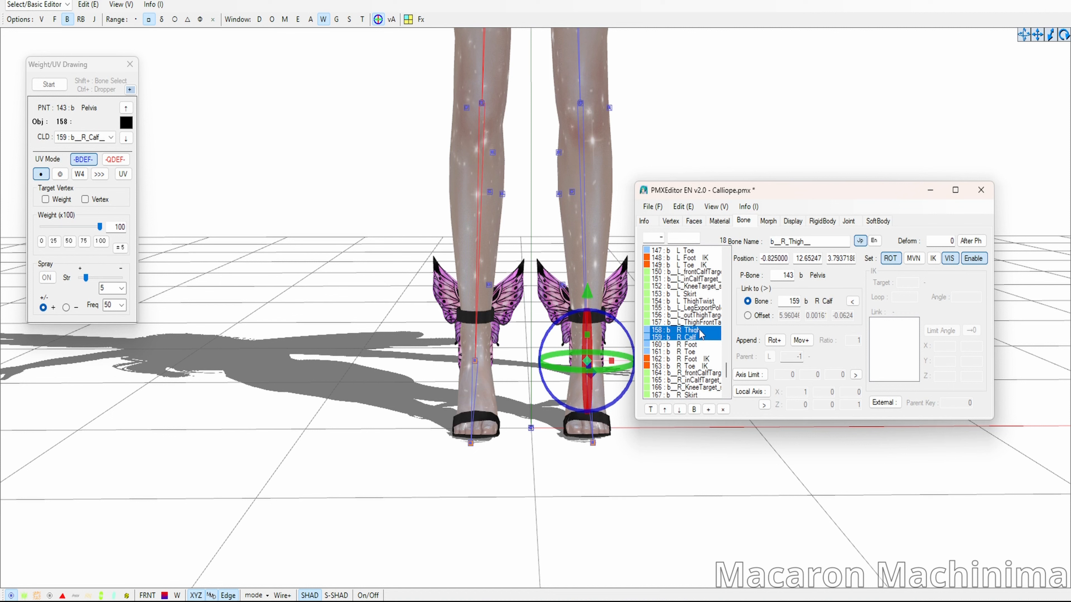
right_click(702, 336)
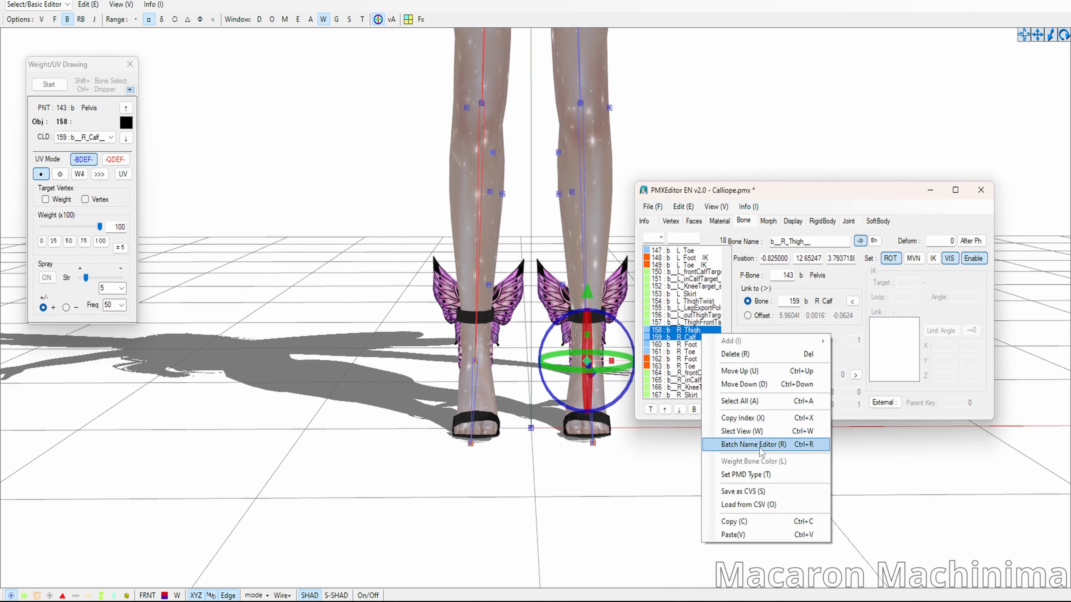
left_click(774, 420)
left_click(695, 359)
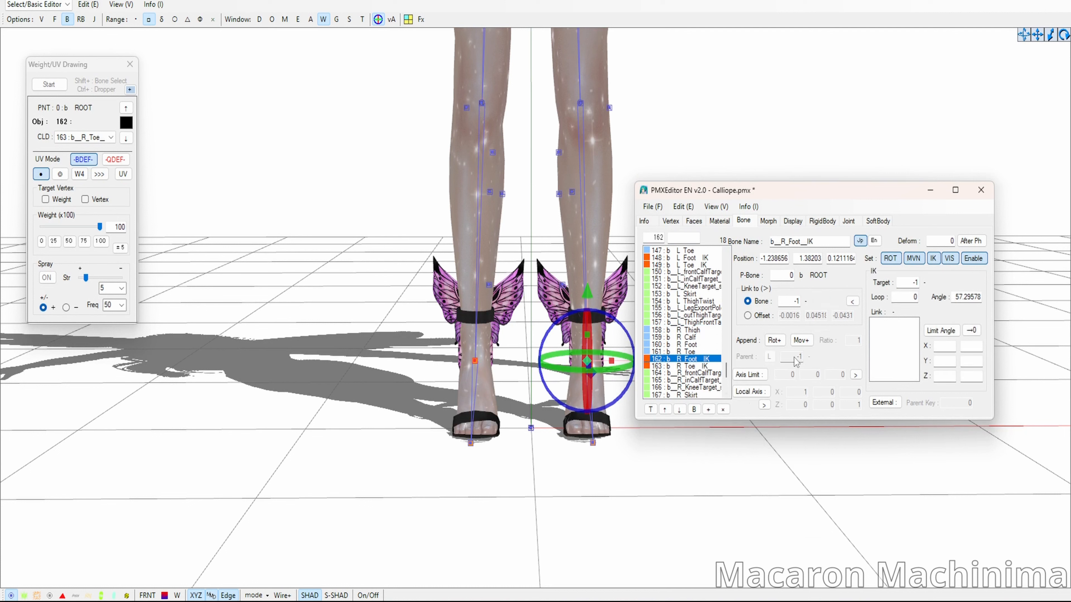
right_click(897, 346)
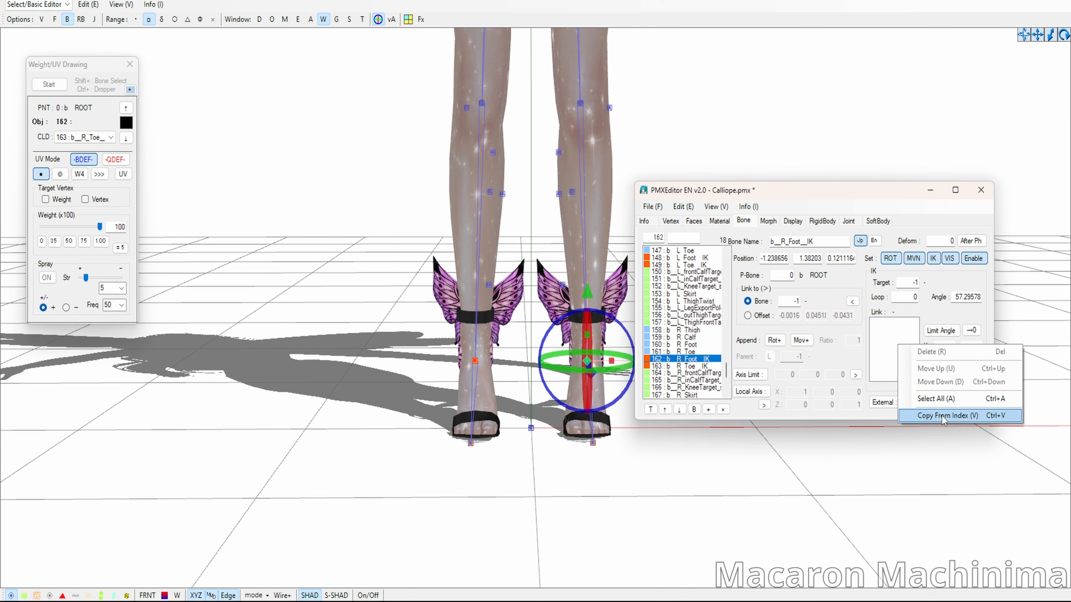
left_click(885, 340)
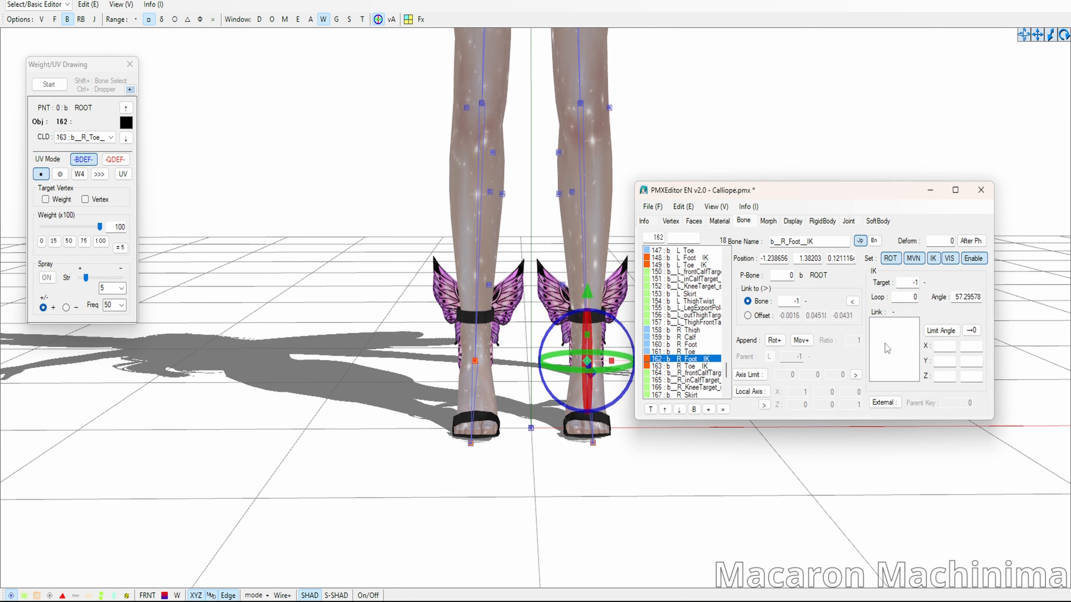
right_click(884, 339)
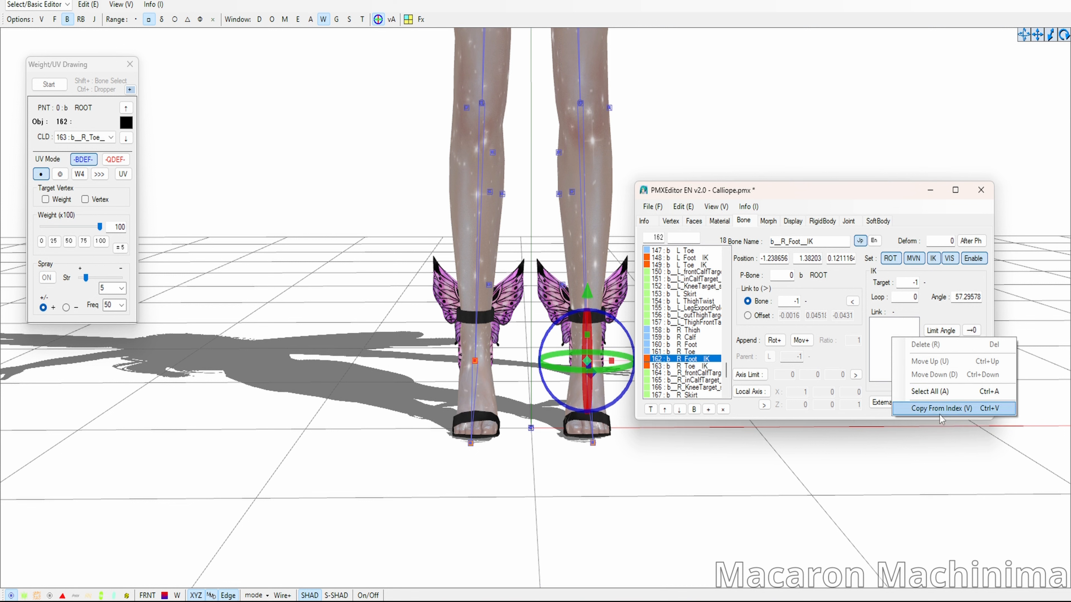
left_click(939, 415)
- Enable the angle limit on the R Calf link of b__R_Foot__IK and restrict X to -180 through -0.5
left_click(905, 323)
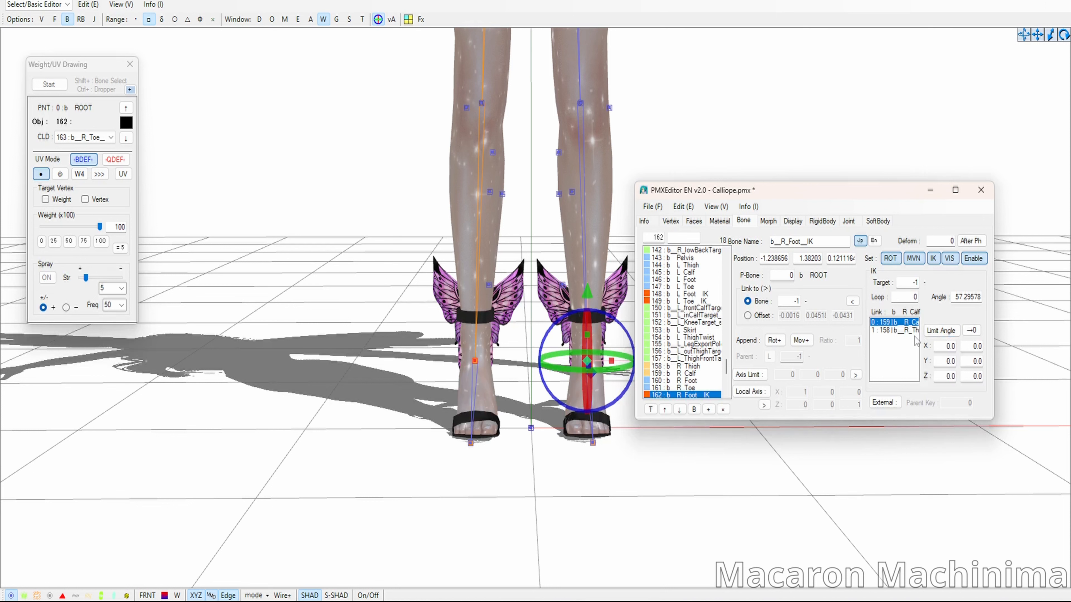
left_click(944, 332)
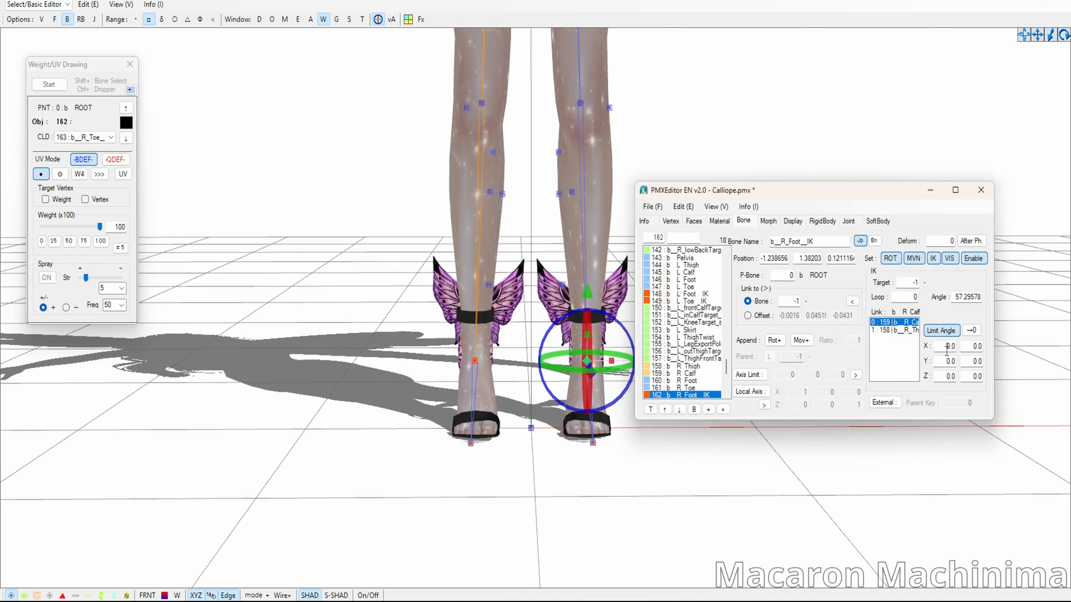
left_click(947, 347)
type("-180")
key("Tab")
type("-.5")
left_click(899, 324)
- Bring up the reference model 01_Casstastrophe_Casual_0.pmx beside Calliope.pmx and display the IK settings of its 右足IK bone
left_click(748, 544)
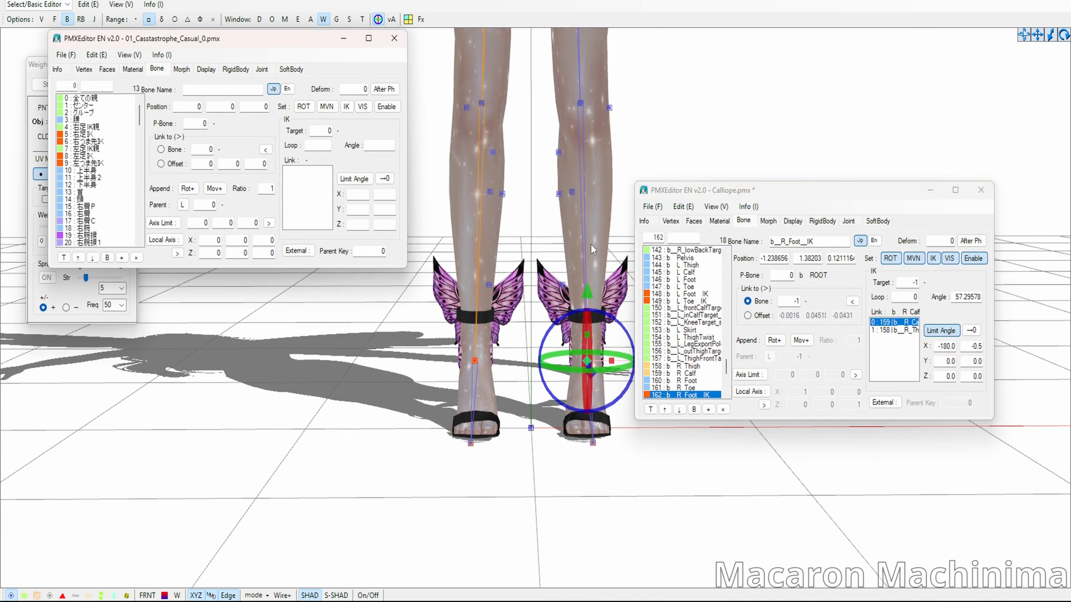
left_click_drag(206, 44, 412, 194)
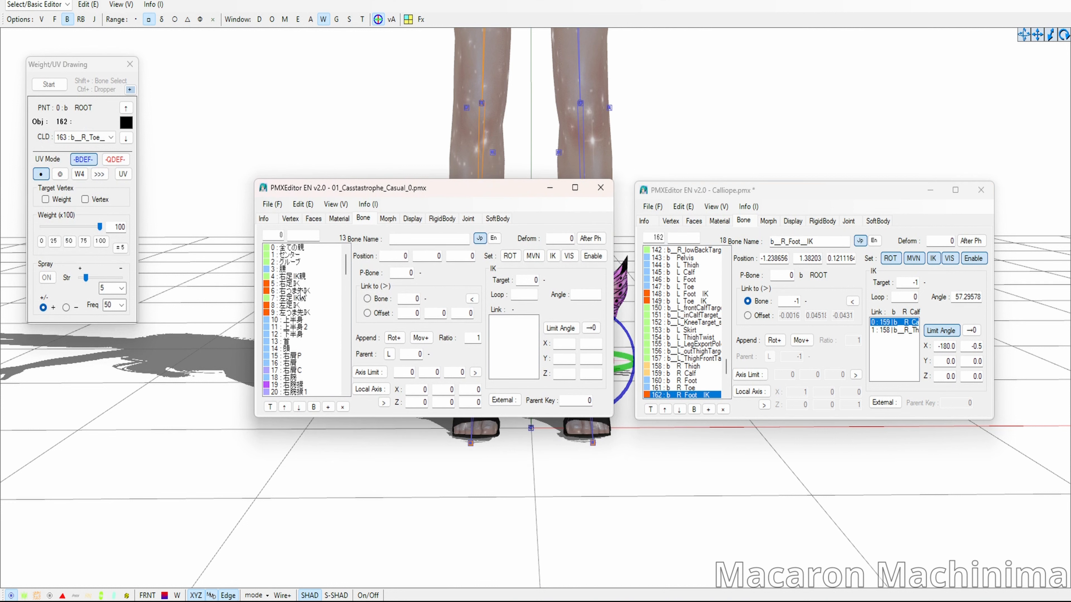
left_click(302, 283)
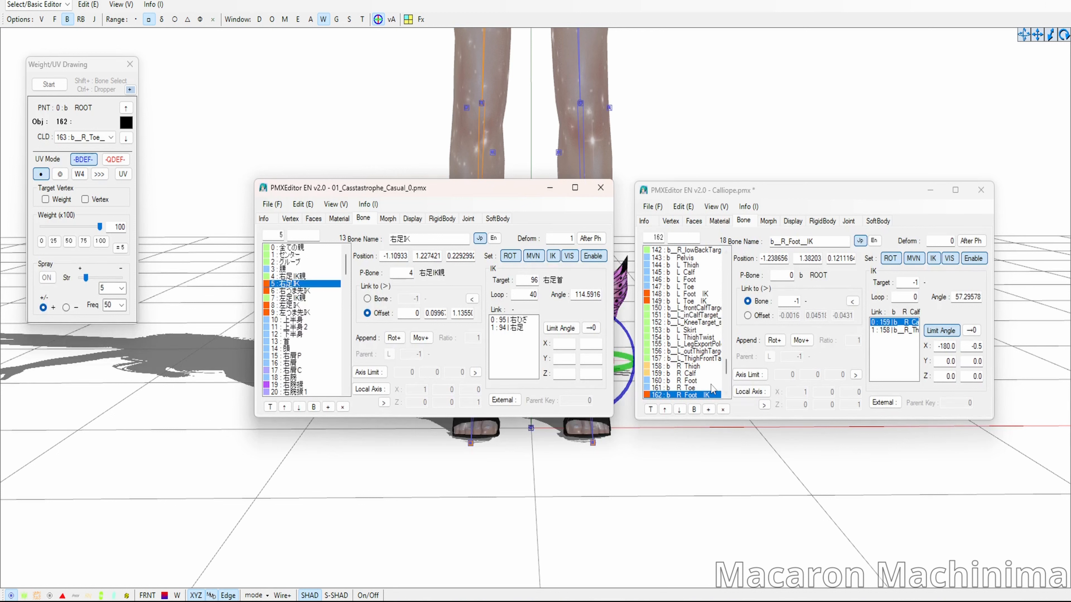
- Set the IK target of b__R_Foot__IK to bone 160, its loop to 40 and its angle to 114.5916
left_click(907, 283)
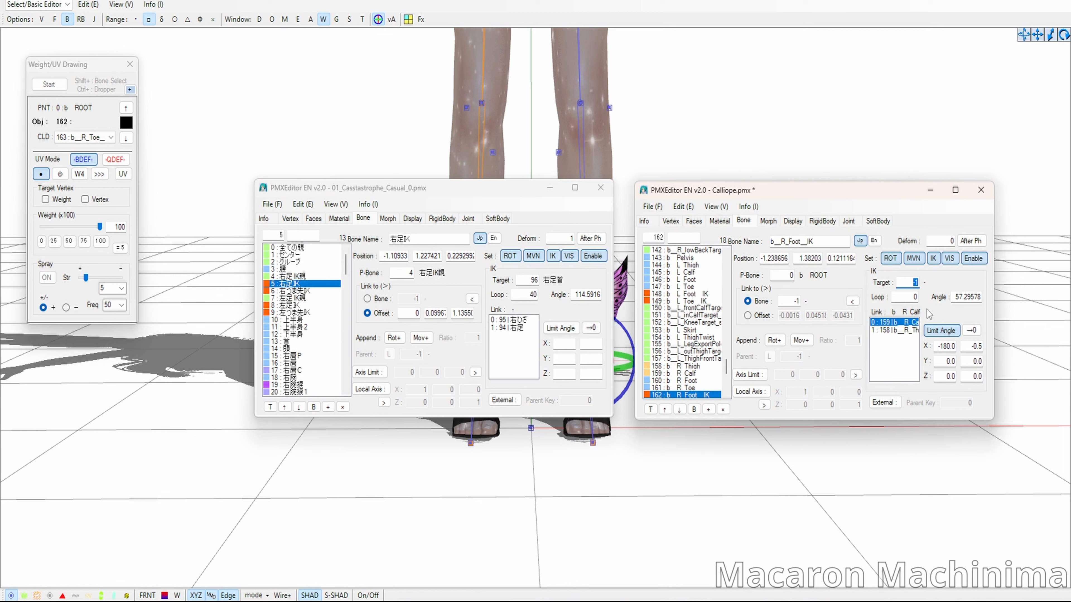
type("160")
left_click(525, 294)
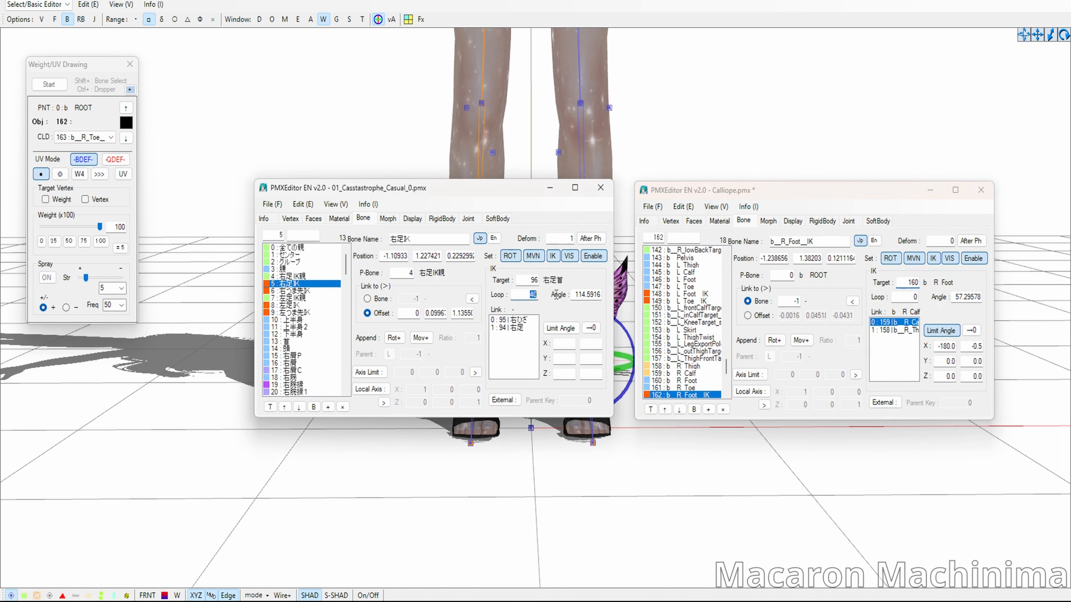
left_click(906, 297)
type("40")
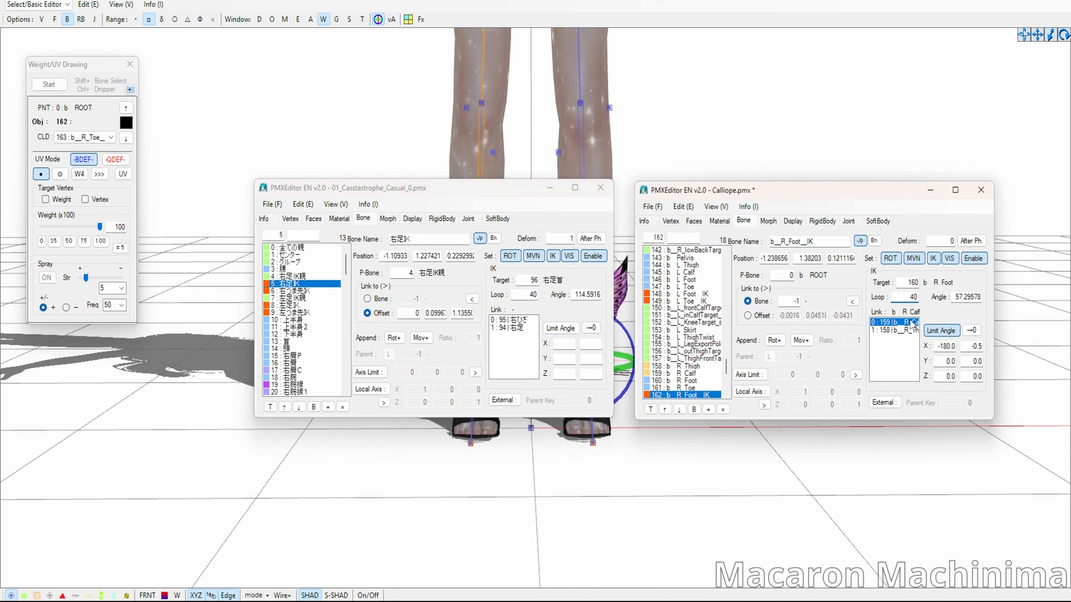
left_click(577, 295)
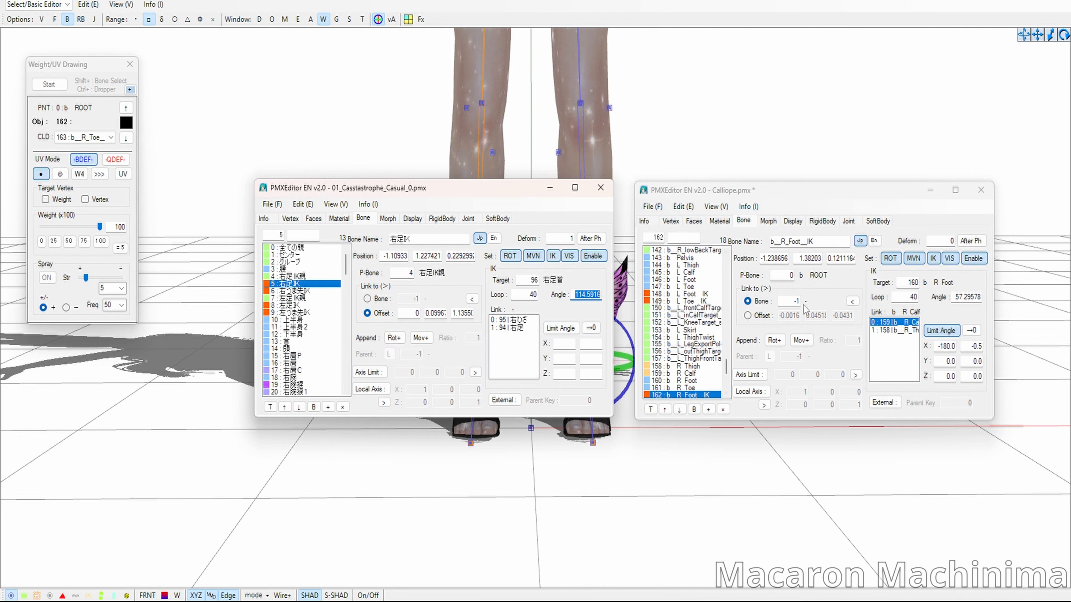
left_click(957, 297)
key("ctrl+v")
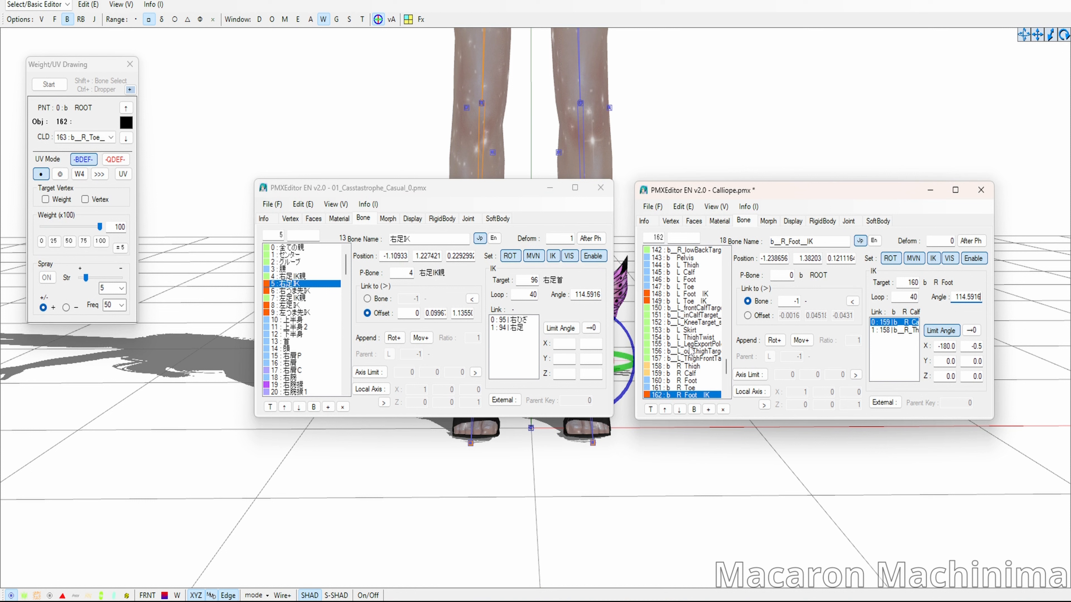
- Set the IK loop of b__L_Foot__IK to 40 and copy the angle 114.5916 from the reference model's 右足IK bone
scroll(691, 351, "down", 3)
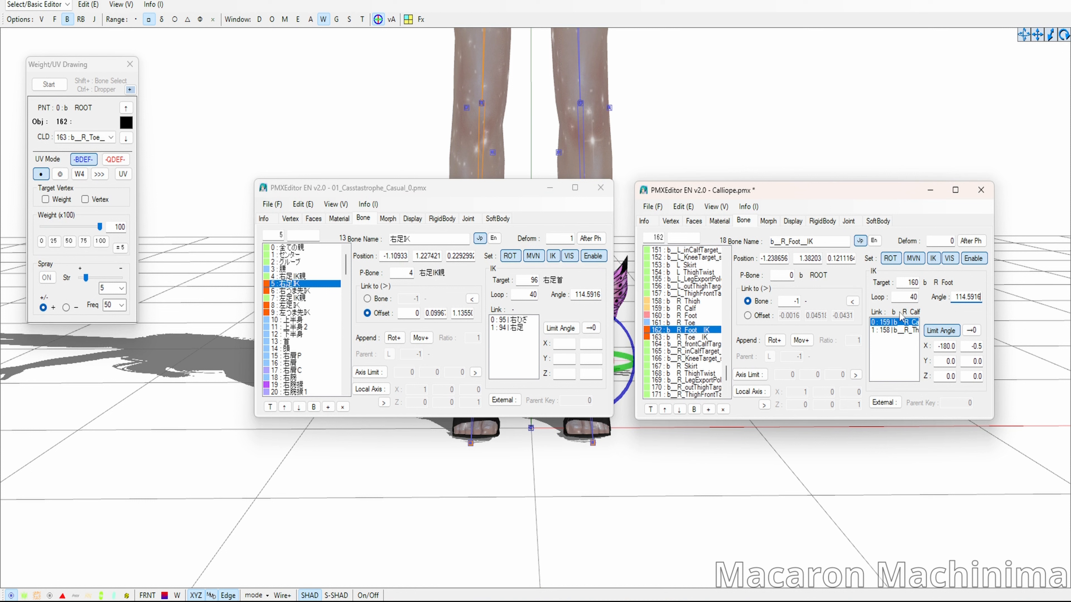
left_click(903, 299)
scroll(708, 376, "down", 3)
scroll(712, 374, "up", 7)
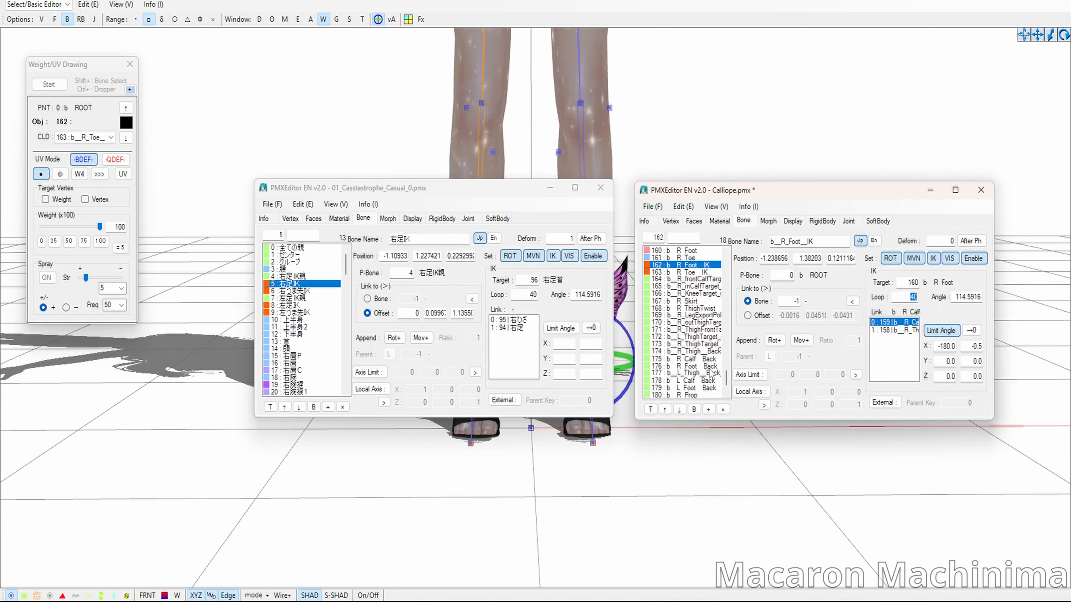
scroll(681, 325, "down", 1)
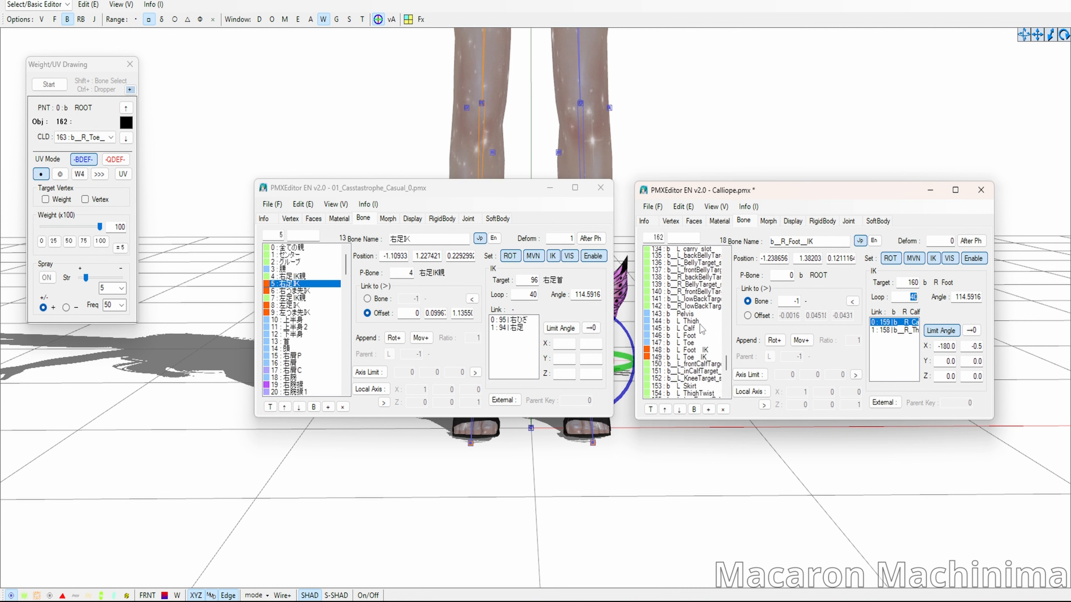
left_click(691, 308)
type("40")
left_click(577, 294)
double_click(577, 294)
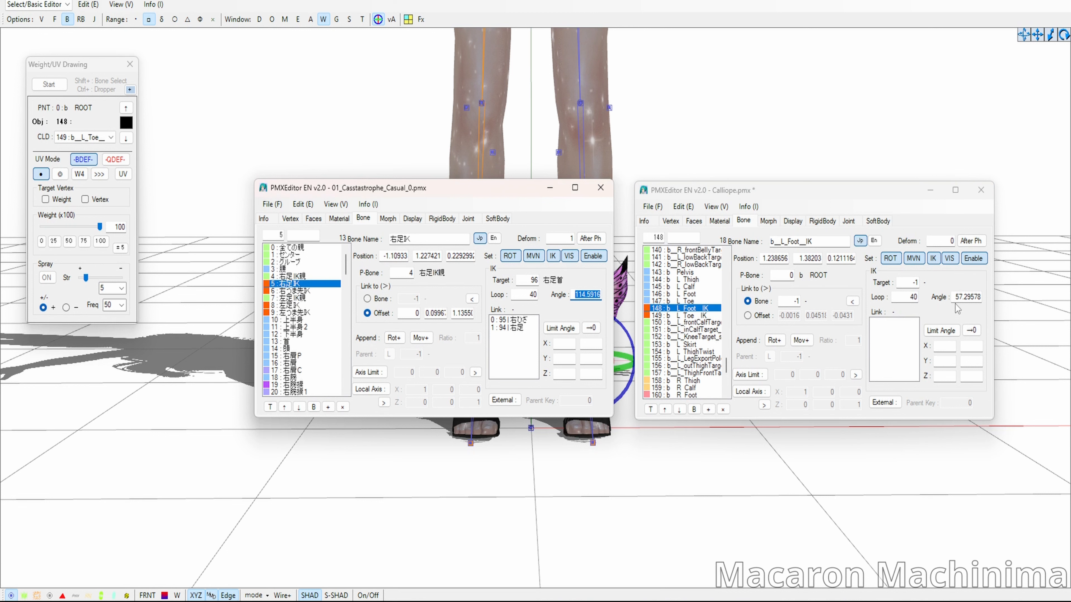
double_click(965, 297)
key("ctrl+v")
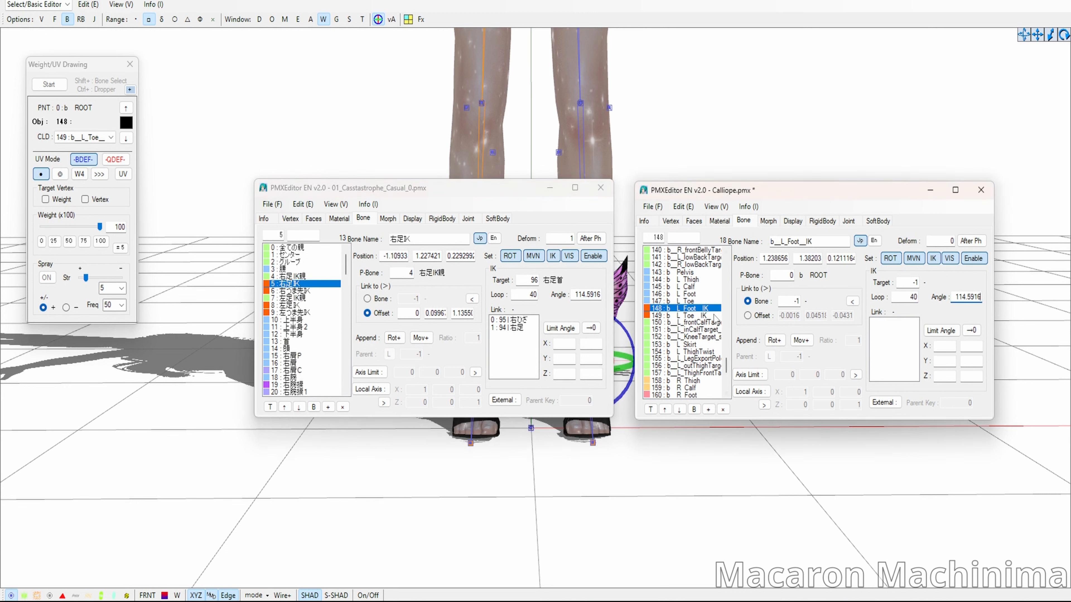
- Set the IK loop of b__L_Toe__IK to 3 and copy the angle 229.1831 from the reference model's 右つま先IK bone
left_click(694, 316)
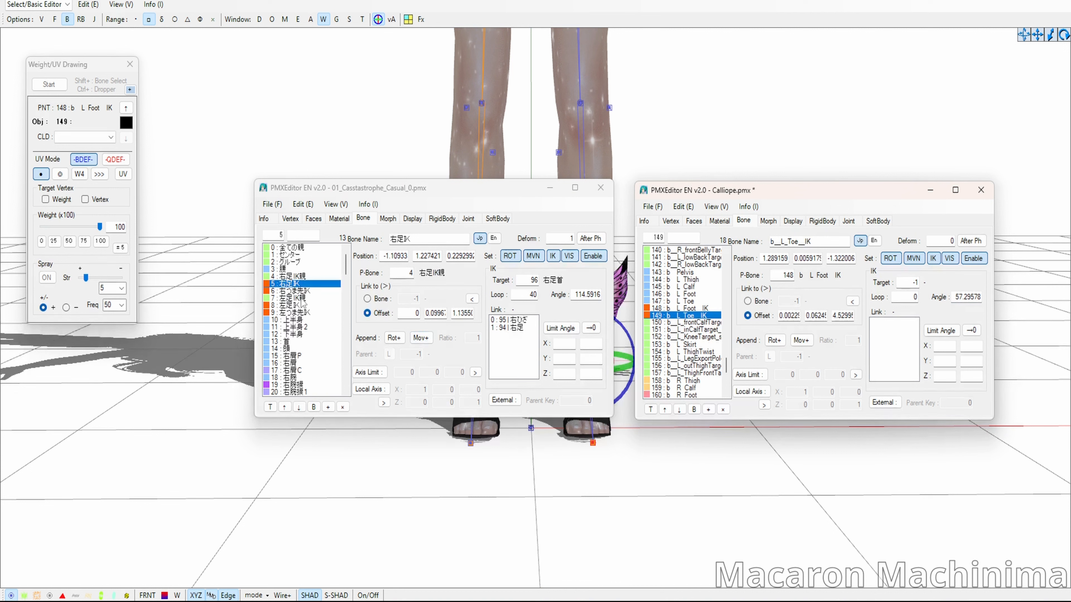
left_click(300, 292)
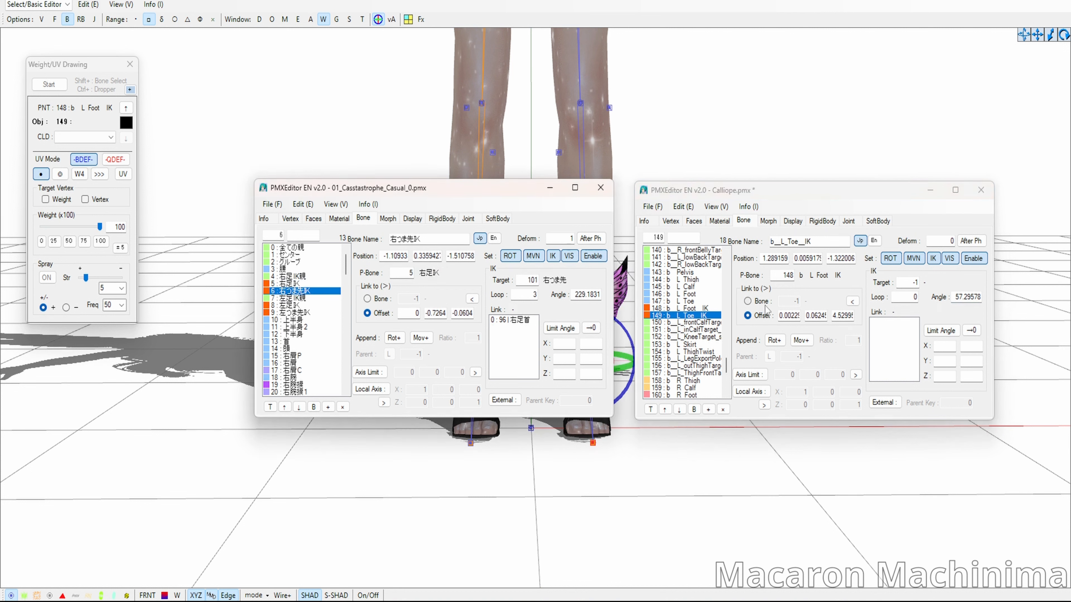
double_click(527, 297)
double_click(906, 297)
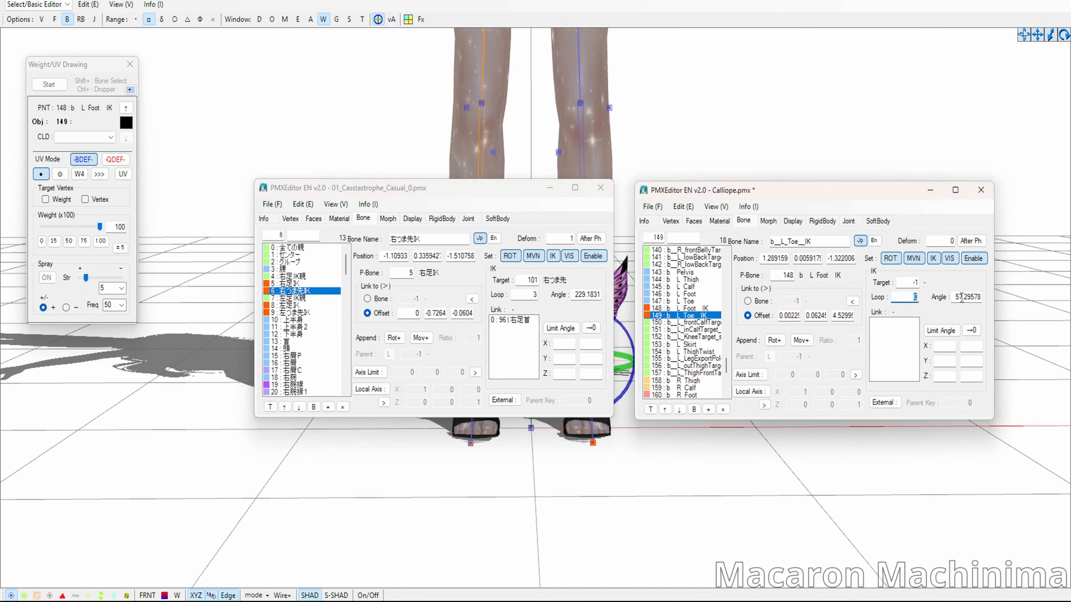
double_click(578, 296)
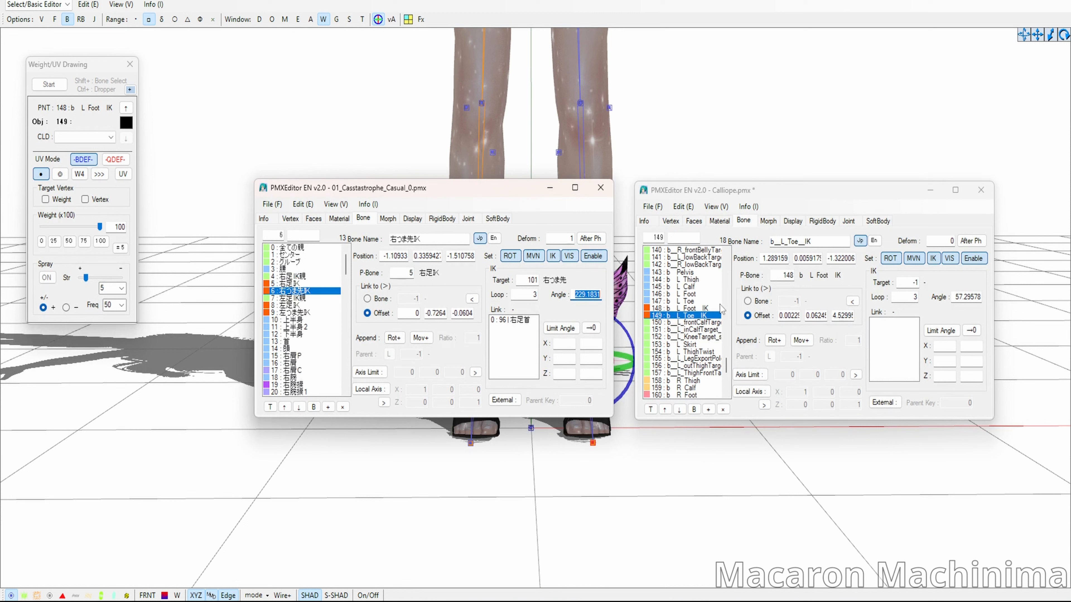
key("ctrl+c")
double_click(956, 297)
key("ctrl+v")
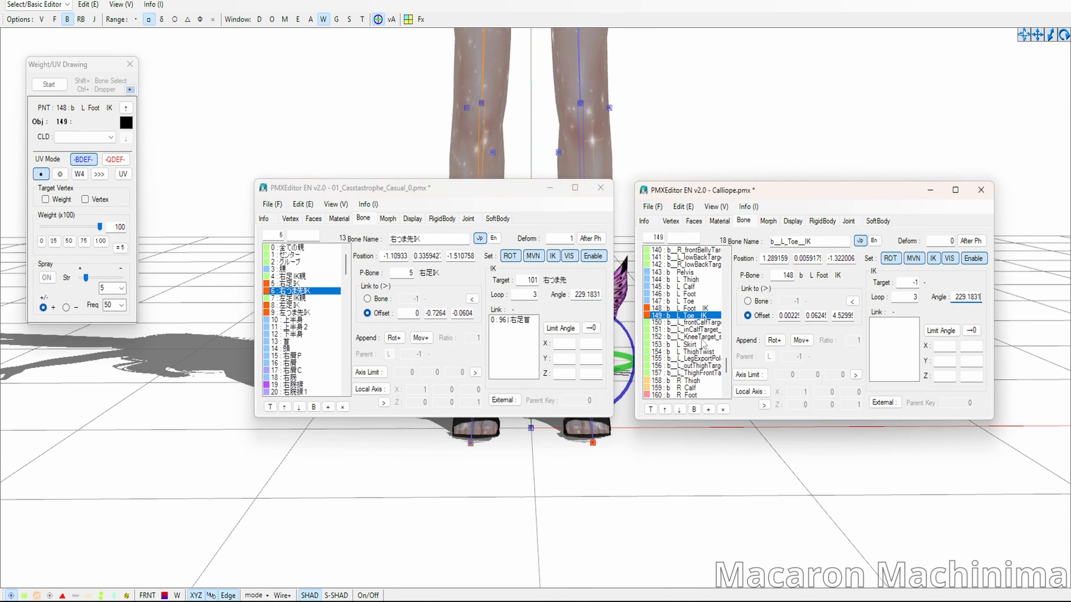
- Set the IK angle of b__R_Toe__IK to 229.1831 and its loop to 3
scroll(702, 344, "down", 3)
left_click(702, 351)
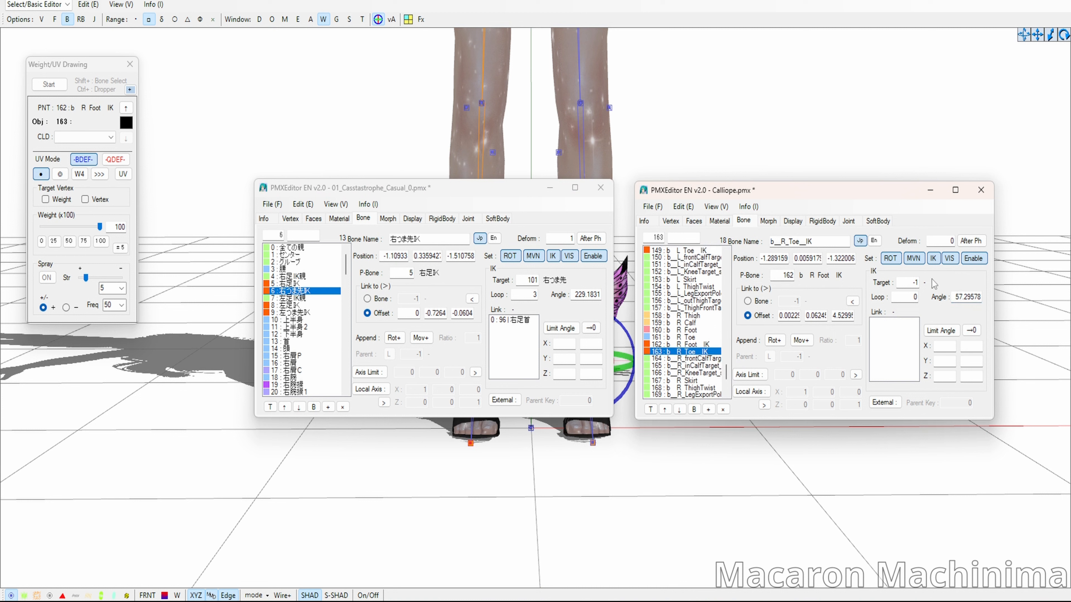
double_click(957, 297)
key("ctrl+v")
double_click(910, 297)
type("3")
scroll(700, 337, "up", 5)
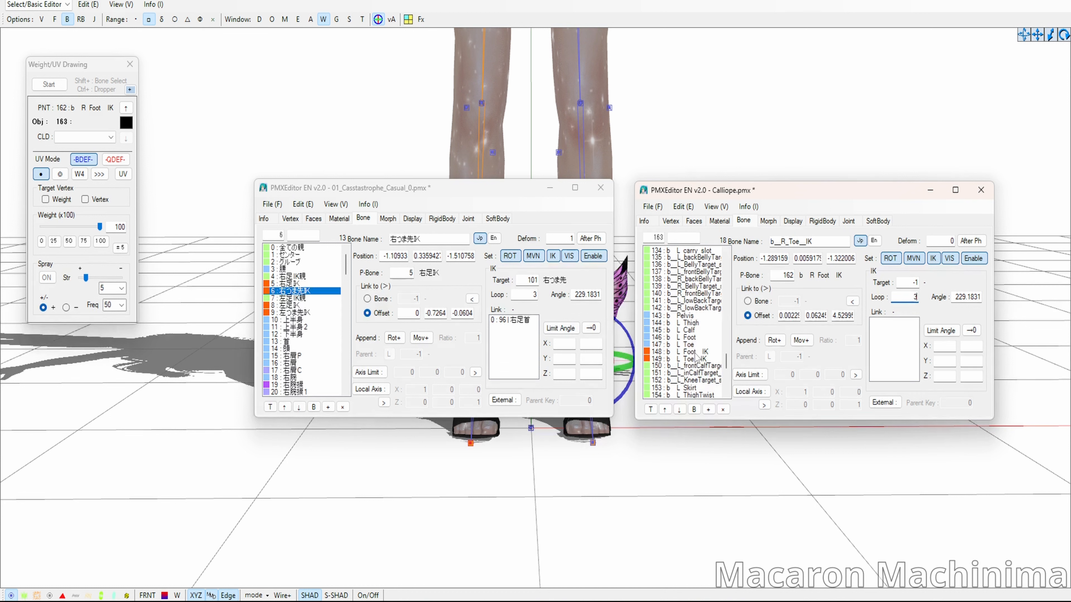
- Minimize the reference model and copy the index of Calliope's R Foot bone
scroll(695, 357, "down", 7)
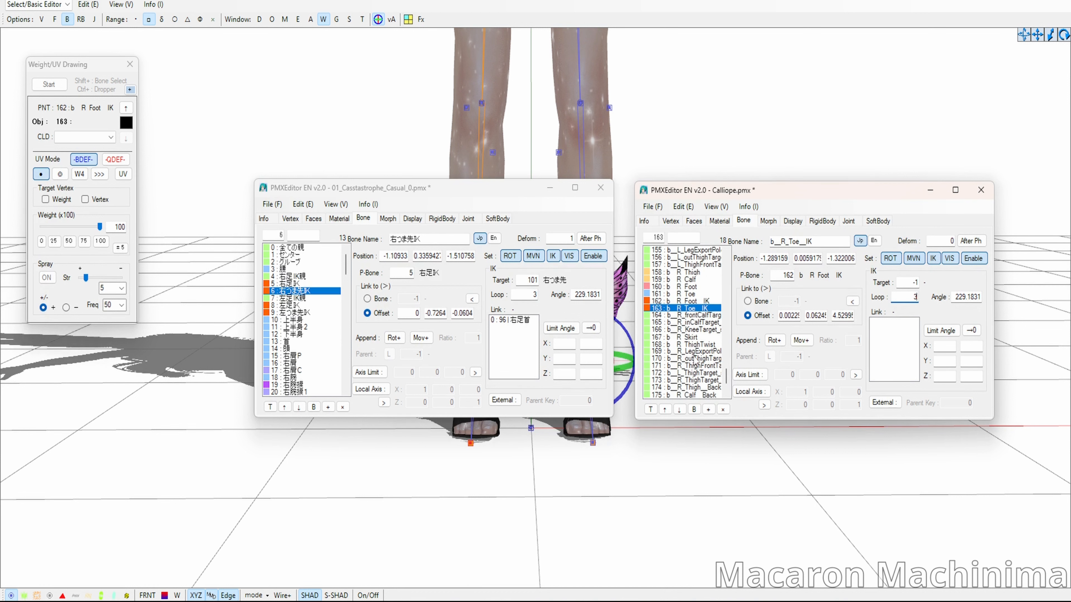
scroll(698, 305, "up", 1)
left_click(698, 323)
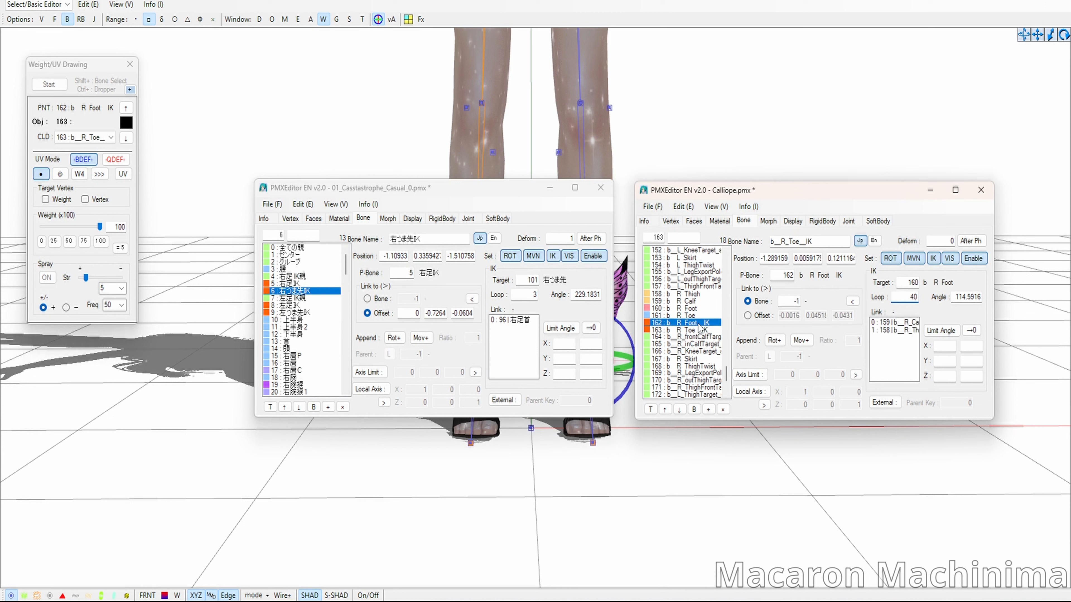
left_click(702, 330)
left_click(702, 323)
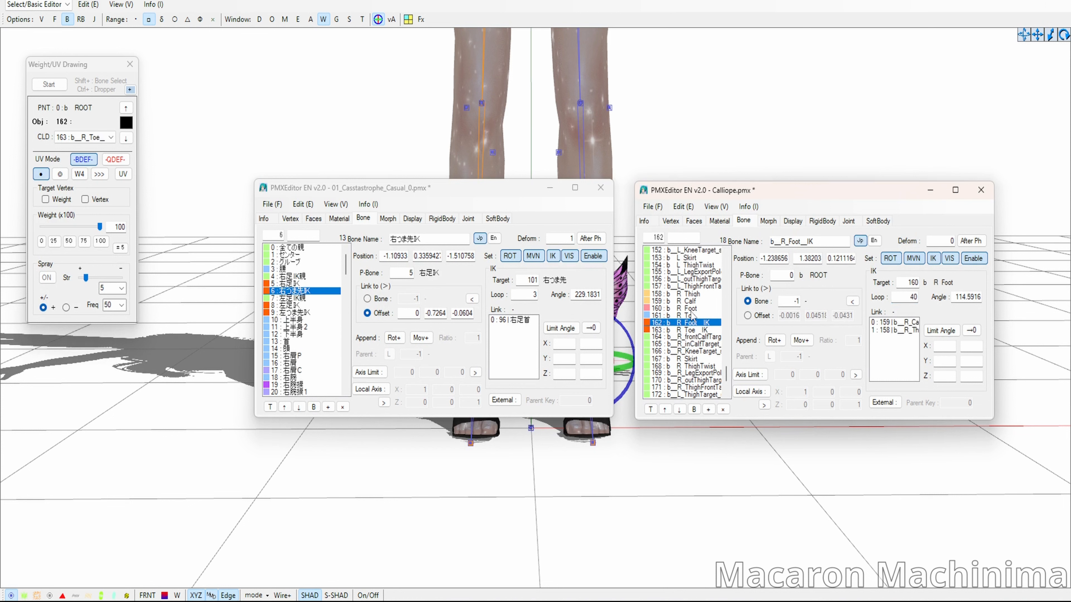
left_click(692, 316)
left_click(695, 308)
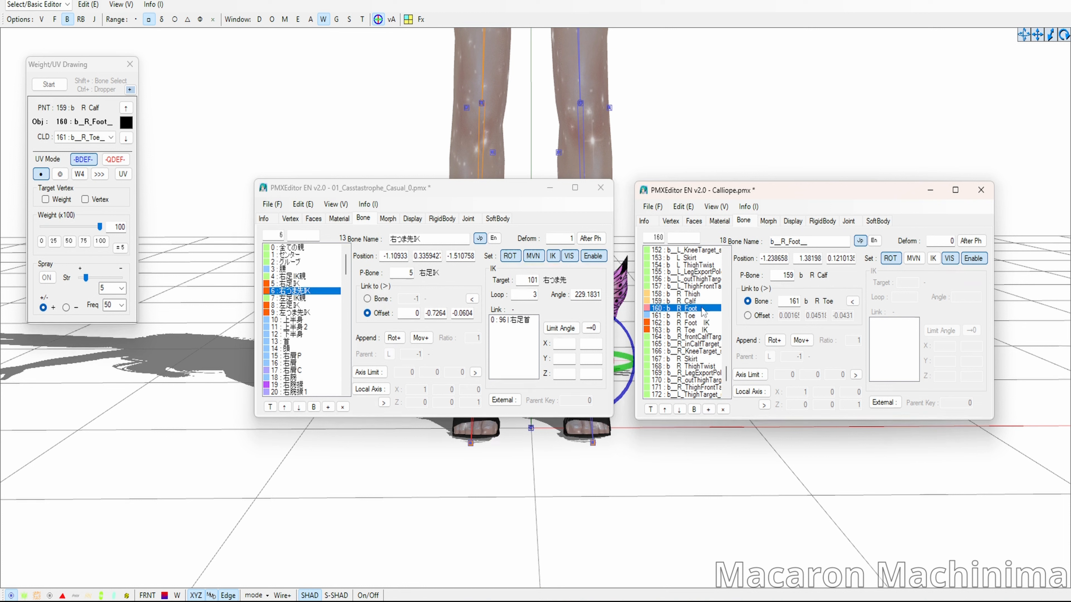
right_click(701, 312)
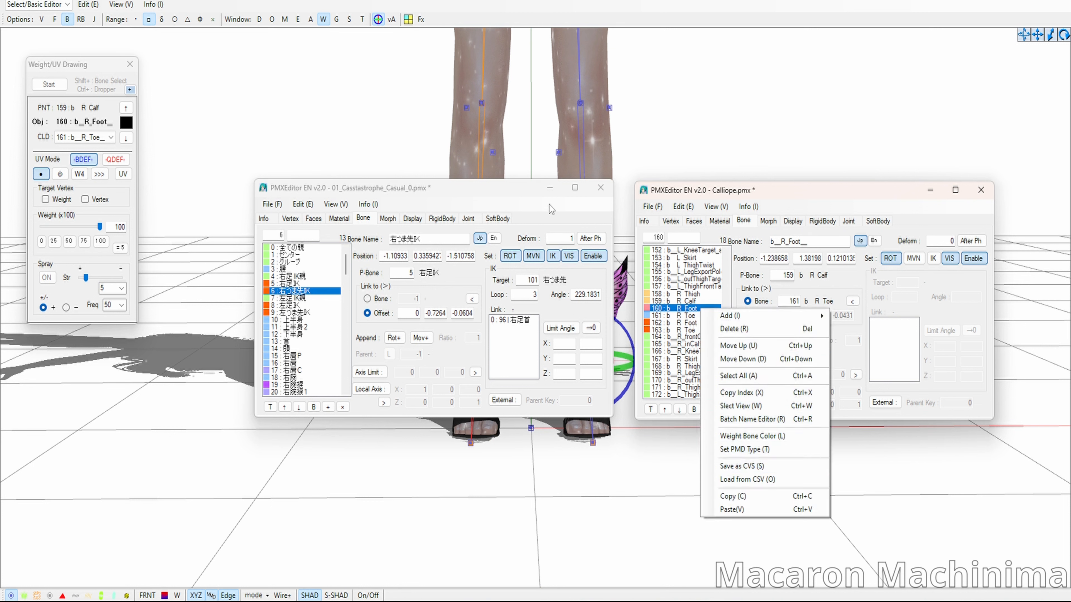
left_click(549, 188)
right_click(695, 311)
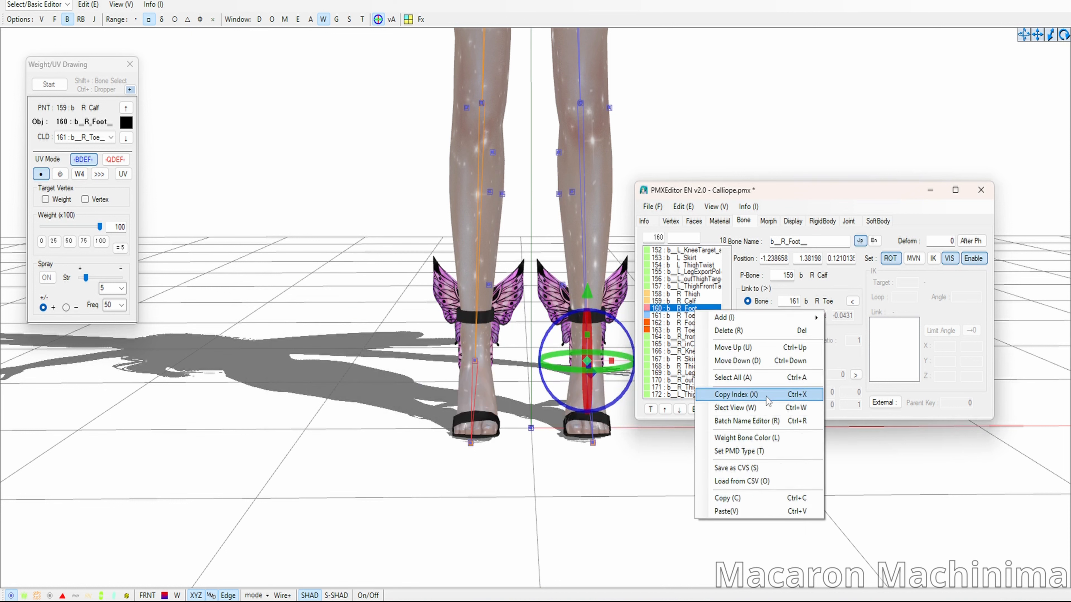
left_click(765, 395)
- Add the copied R Foot bone as an IK link of b__R_Toe__IK and set its target to bone 161
left_click(696, 331)
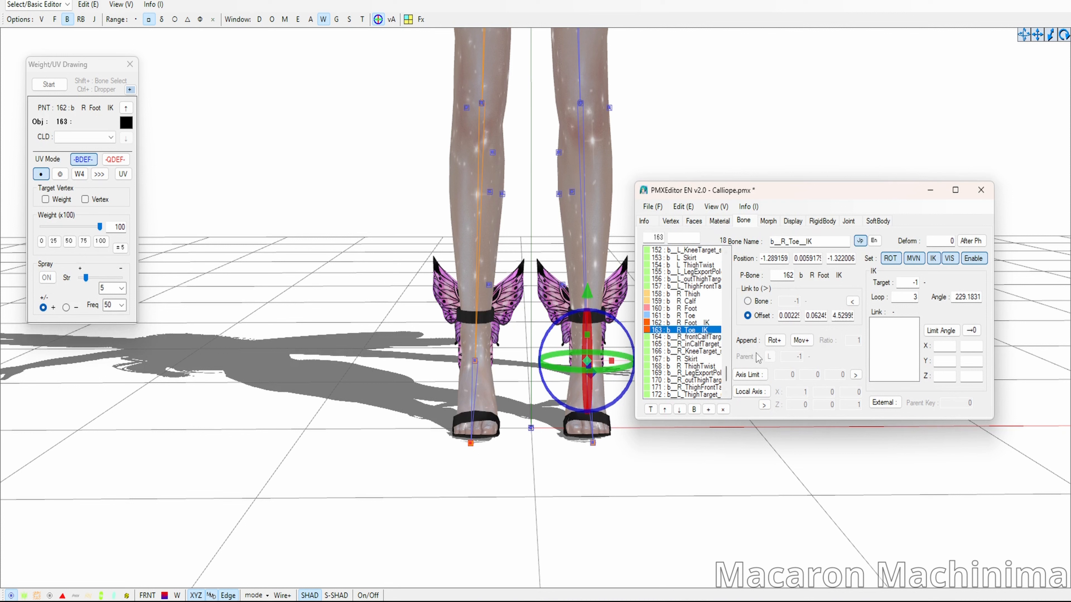
right_click(887, 352)
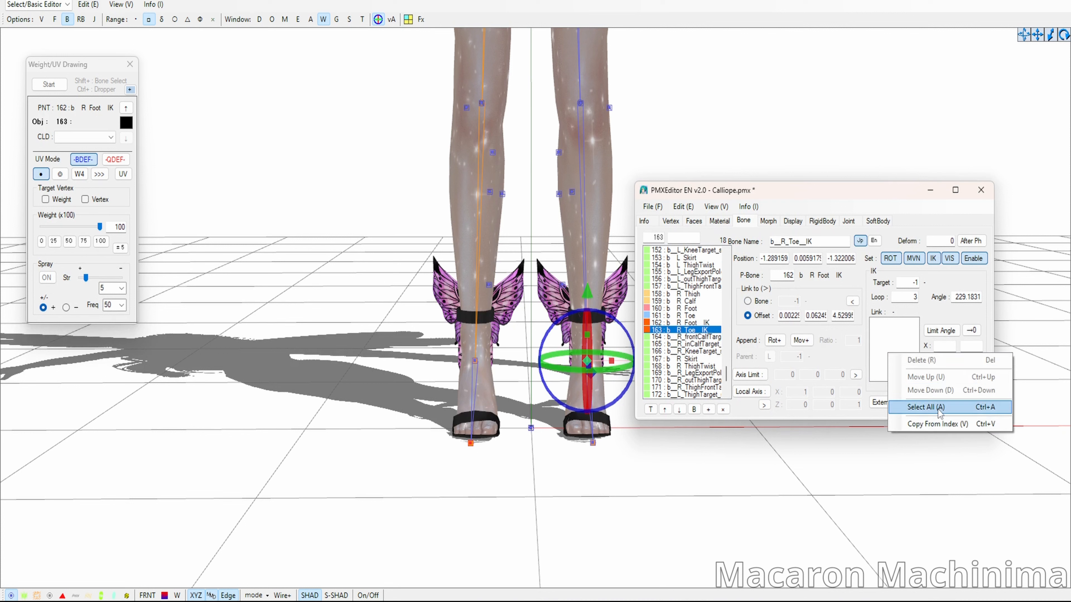
left_click(937, 423)
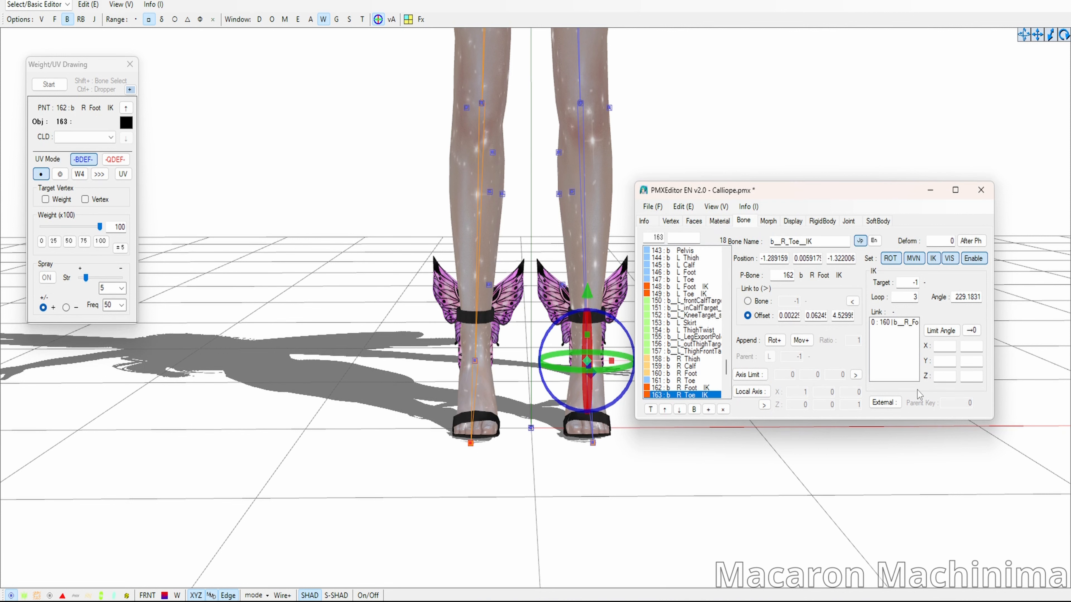
double_click(902, 282)
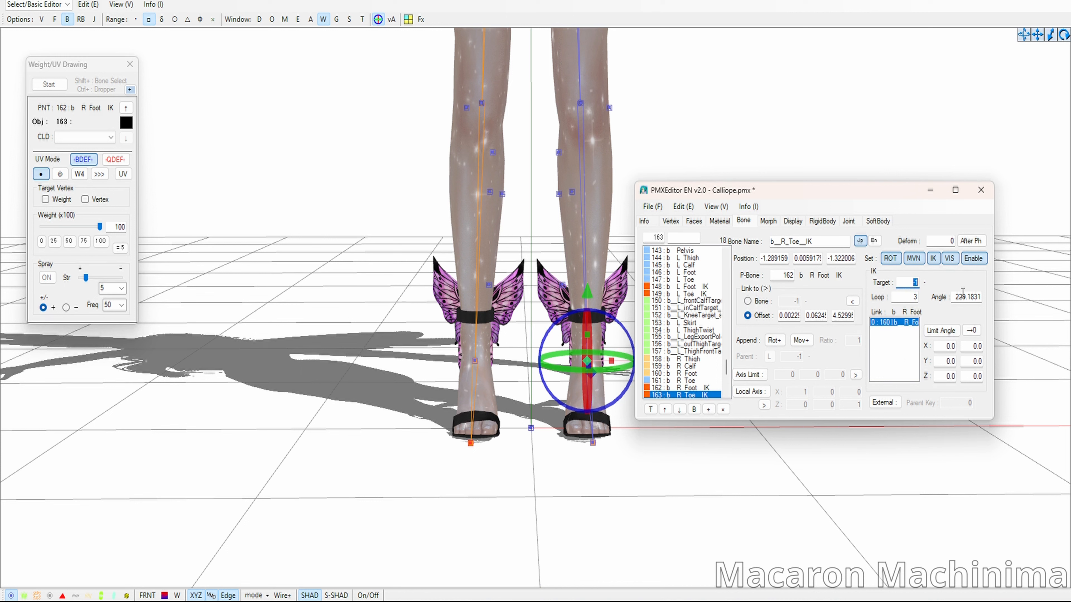
type("161")
- Add the L Thigh and L Calf bones as IK links of b__L_Foot__IK, with bone 146 as its target
left_click(685, 388)
scroll(707, 379, "up", 2)
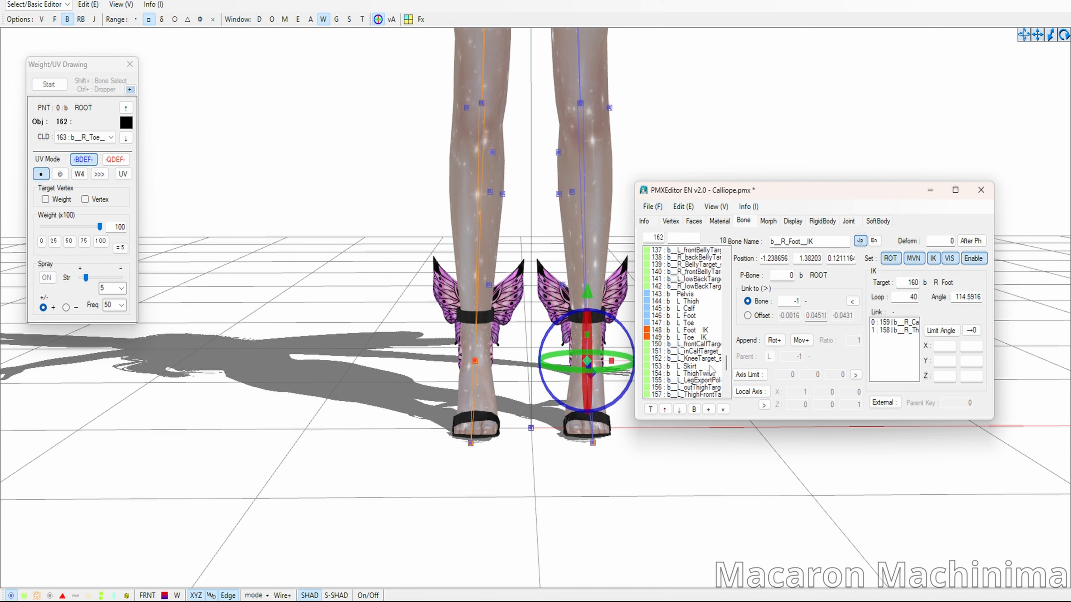
left_click(693, 301)
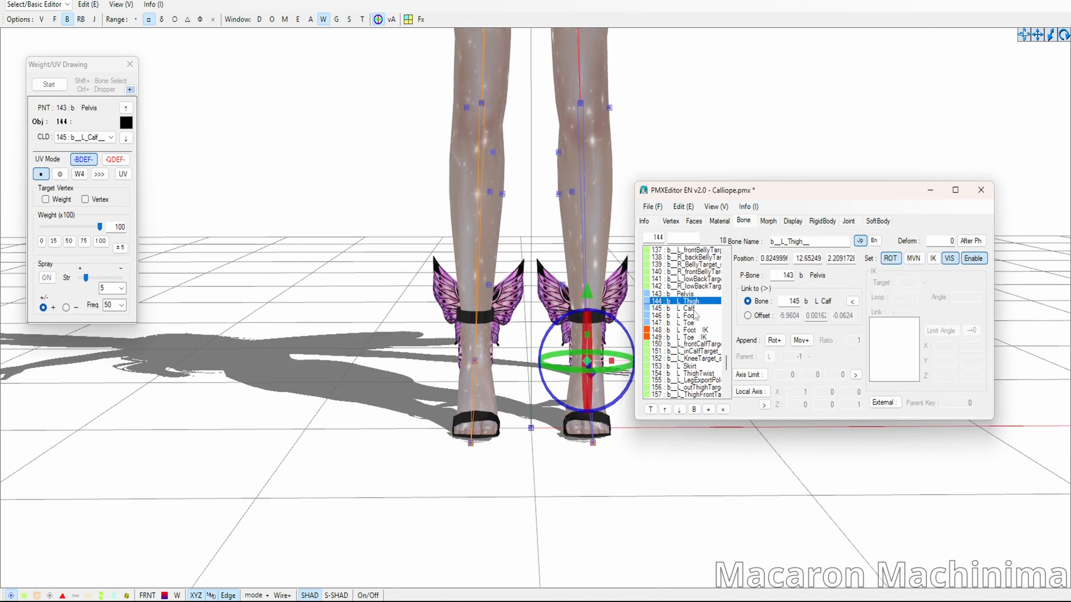
left_click(693, 308, "shift")
right_click(696, 307)
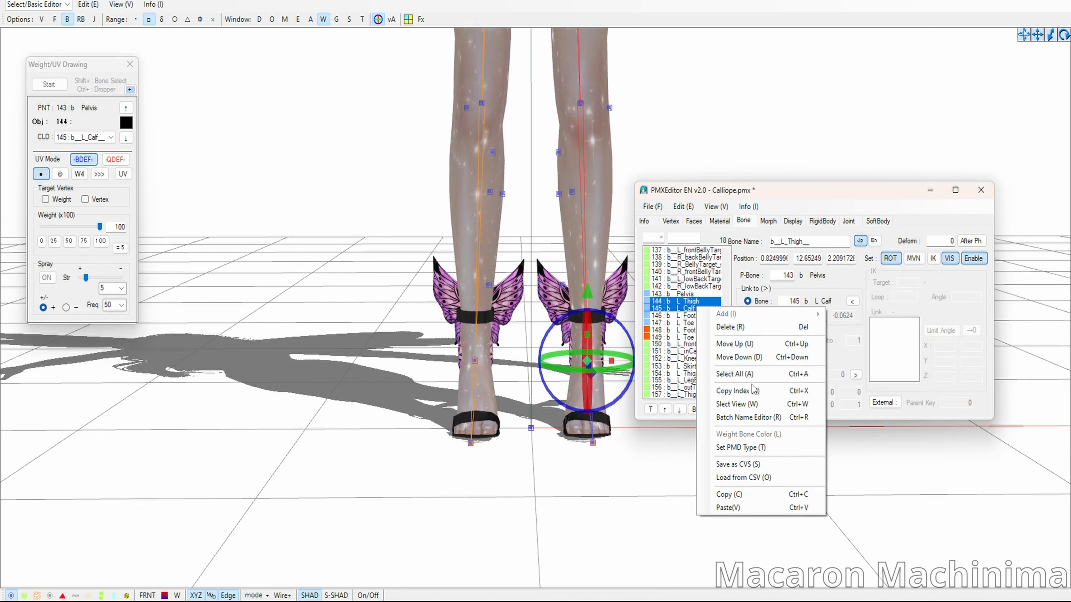
left_click(748, 448)
scroll(700, 356, "up", 3)
scroll(700, 356, "down", 3)
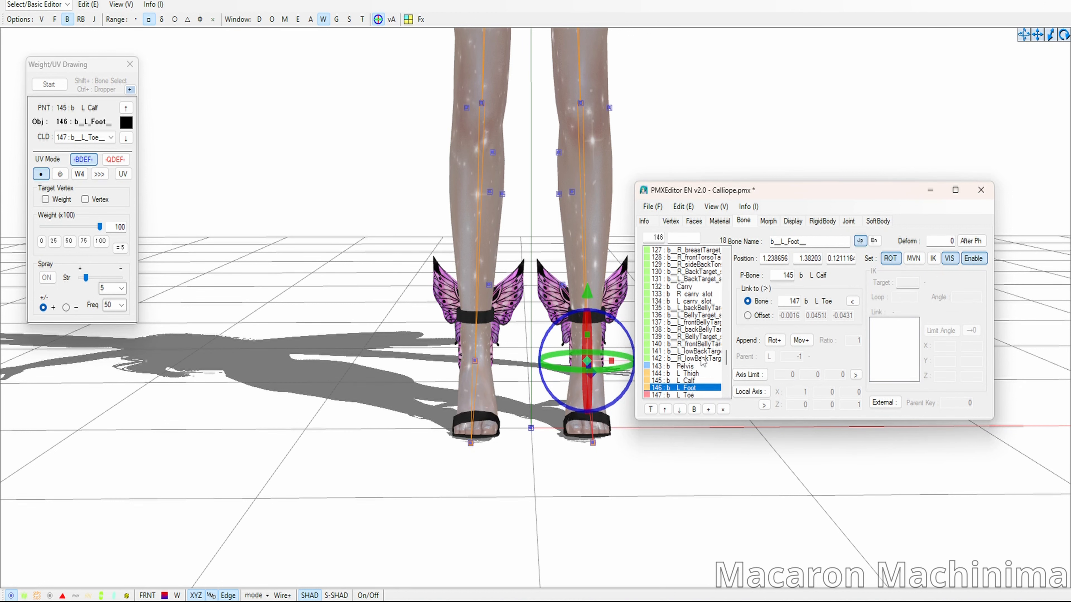
scroll(702, 361, "down", 2)
- Open the transform view, raise b__L_Foot__IK to test how the left leg bends, and undo the pose
left_click(361, 19)
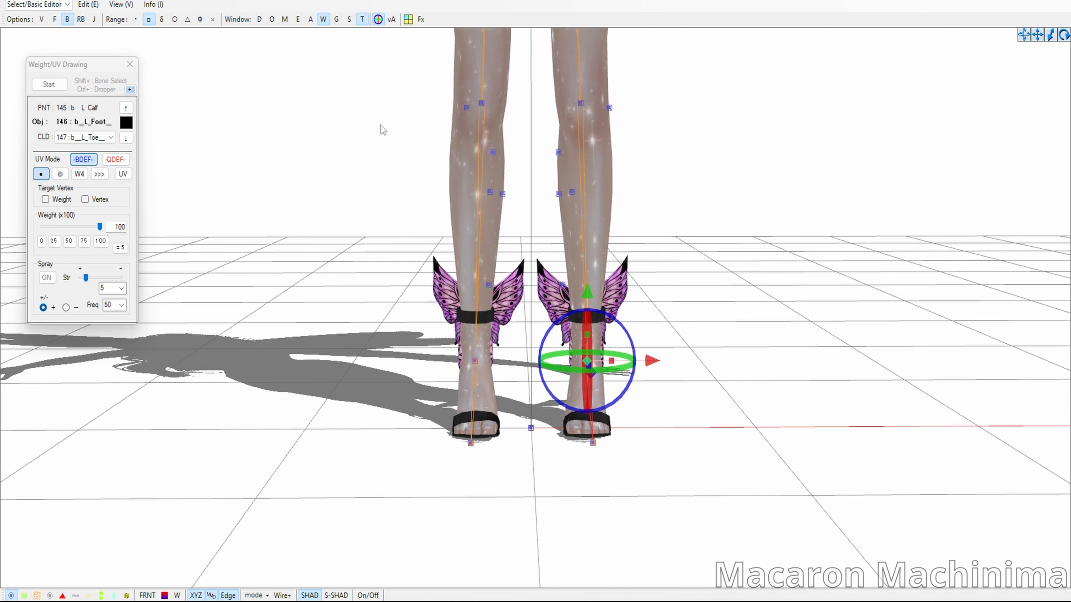
left_click(536, 70)
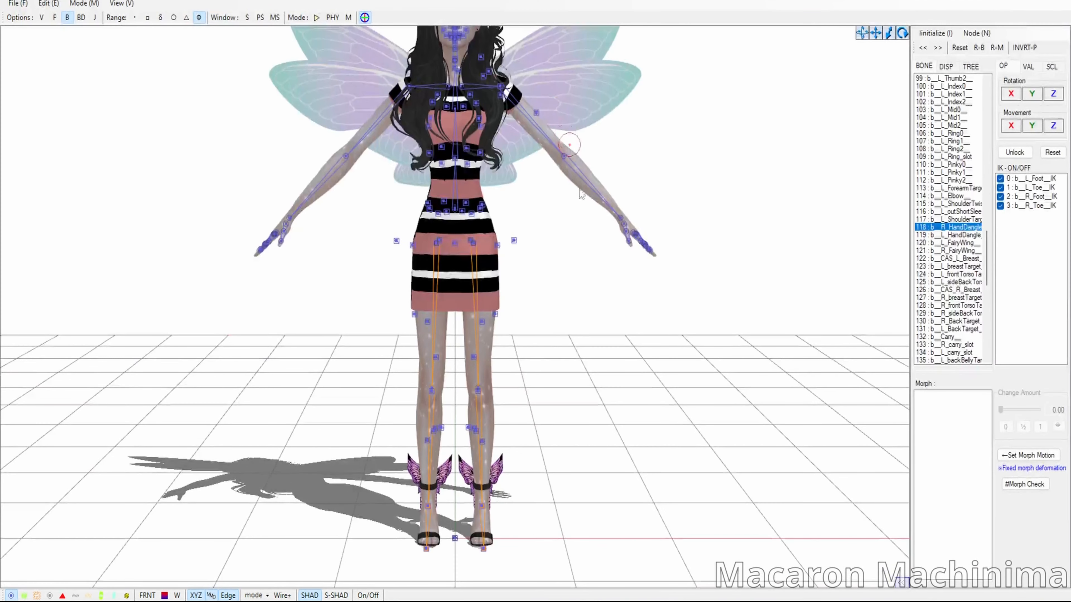
right_click_drag(608, 339, 593, 361)
left_click(521, 395)
left_click(520, 397)
left_click_drag(522, 403, 561, 306)
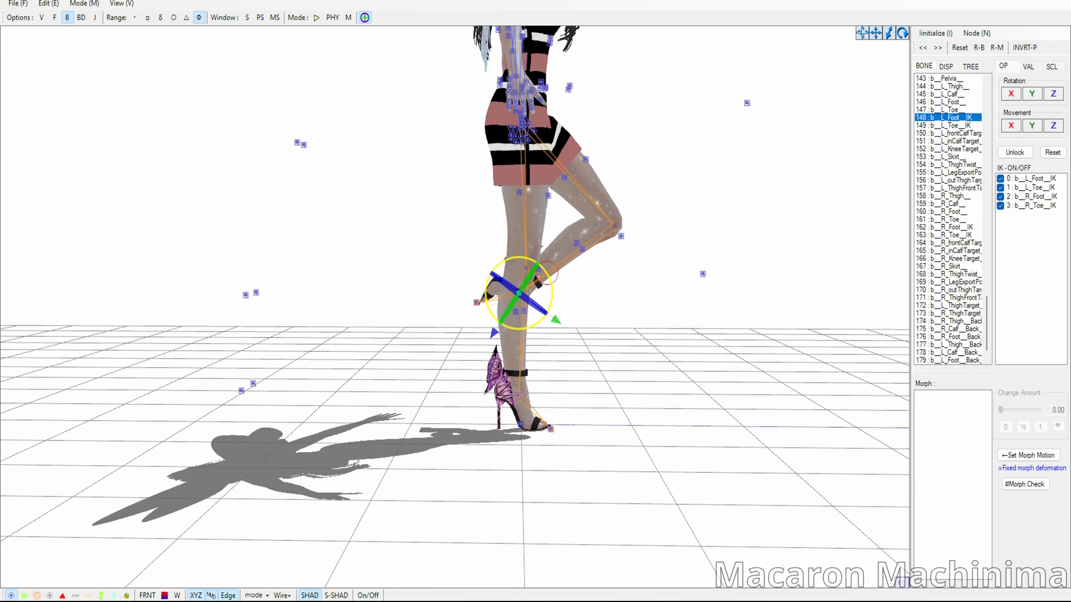
right_click_drag(617, 329, 524, 325)
key("ctrl+z")
key("ctrl+z")
key("F1")
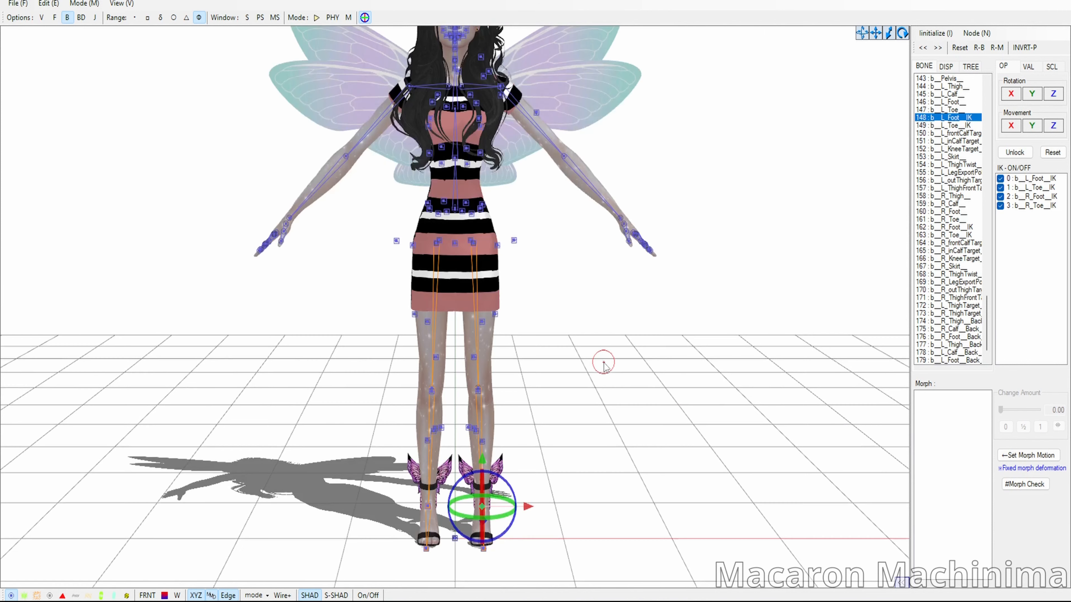
left_click(695, 601)
left_click(134, 17)
left_click(464, 552)
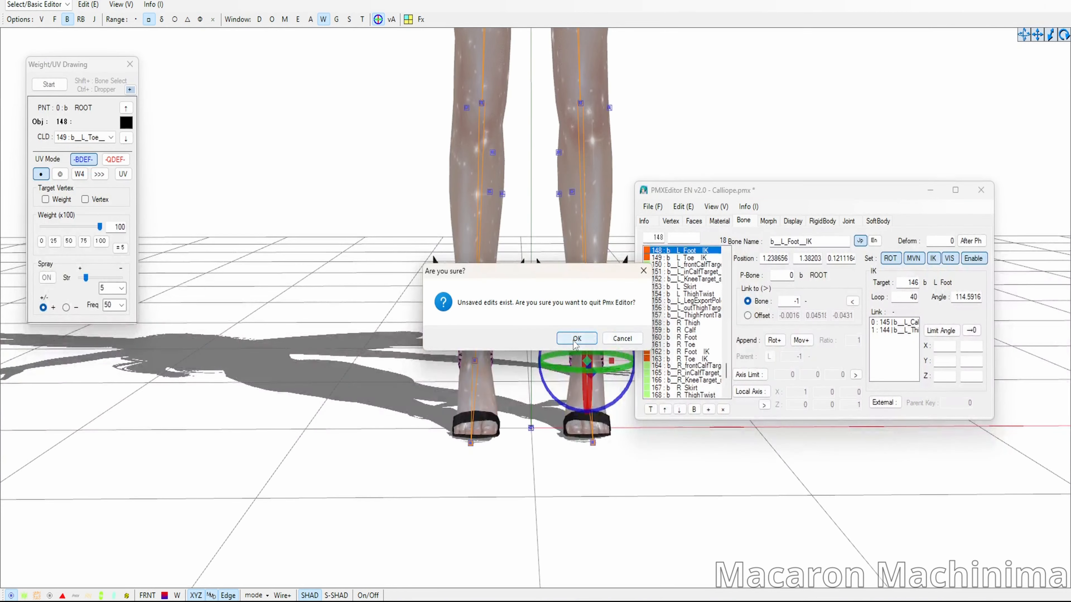
left_click(616, 339)
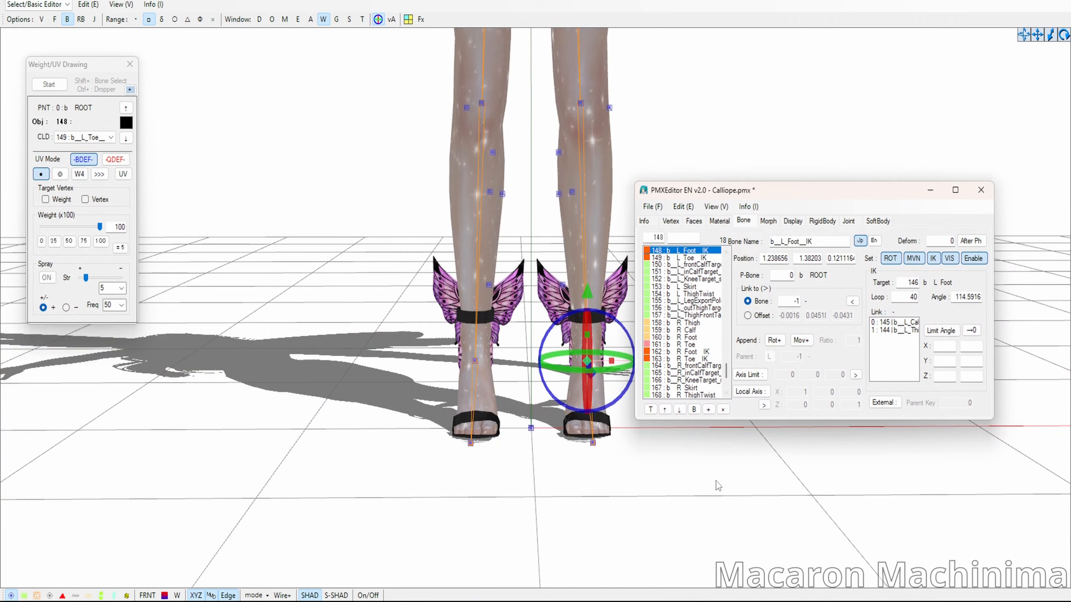
- Switch the link of b__L_Foot__IK to an offset of 0, 0, 1
mouse_move(635, 465)
middle_mouse_down()
mouse_move(600, 479)
mouse_move(630, 453)
middle_mouse_up()
right_click_drag(631, 453, 582, 452)
mouse_move(695, 601)
left_click(642, 569)
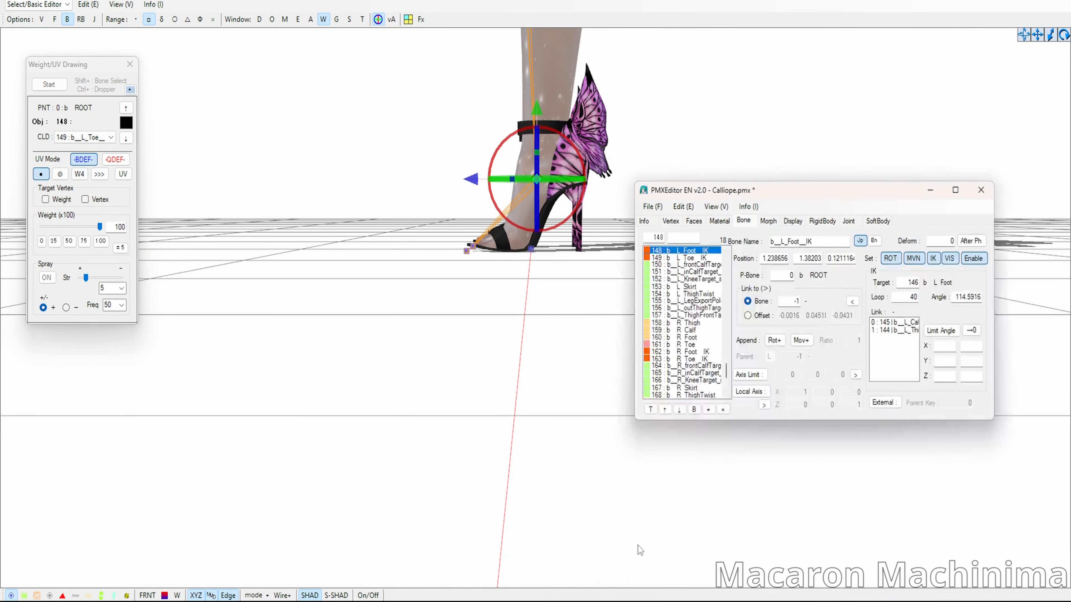
double_click(789, 316)
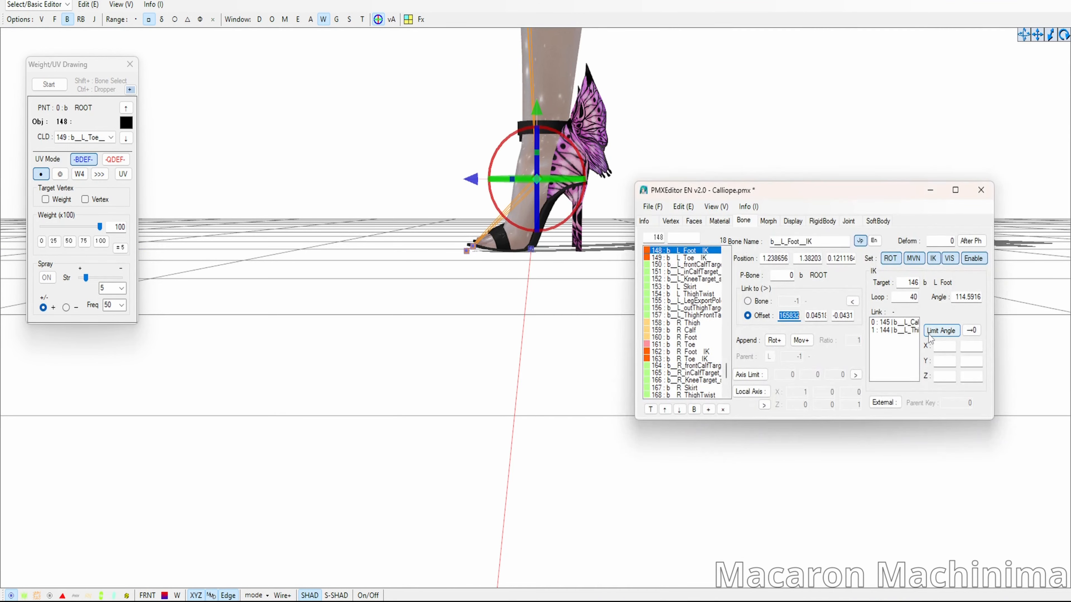
key("BackSpace")
double_click(809, 316)
type("0")
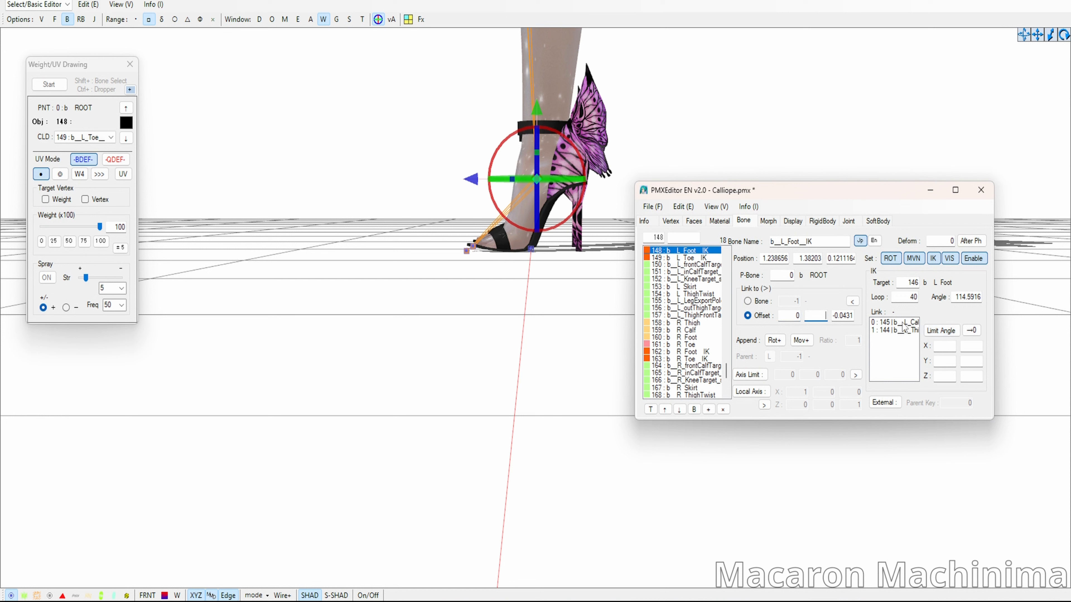
double_click(835, 316)
key("BackSpace")
left_click(531, 351)
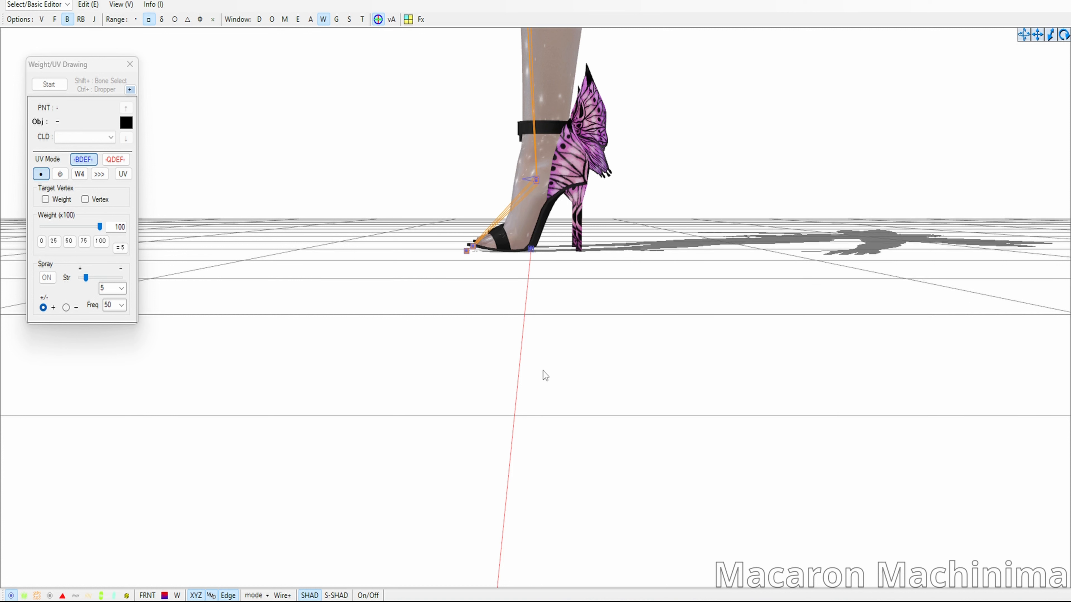
- Switch the link of b__R_Foot__IK to an offset of 0, 0, 1 and restore the front view
mouse_move(695, 601)
left_click(636, 557)
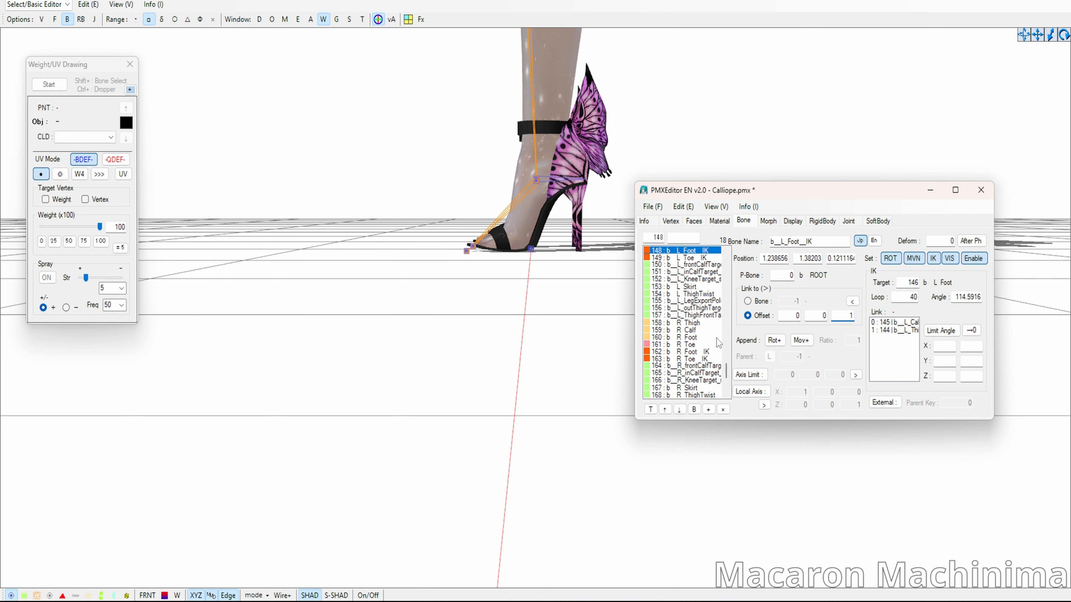
left_click(705, 352)
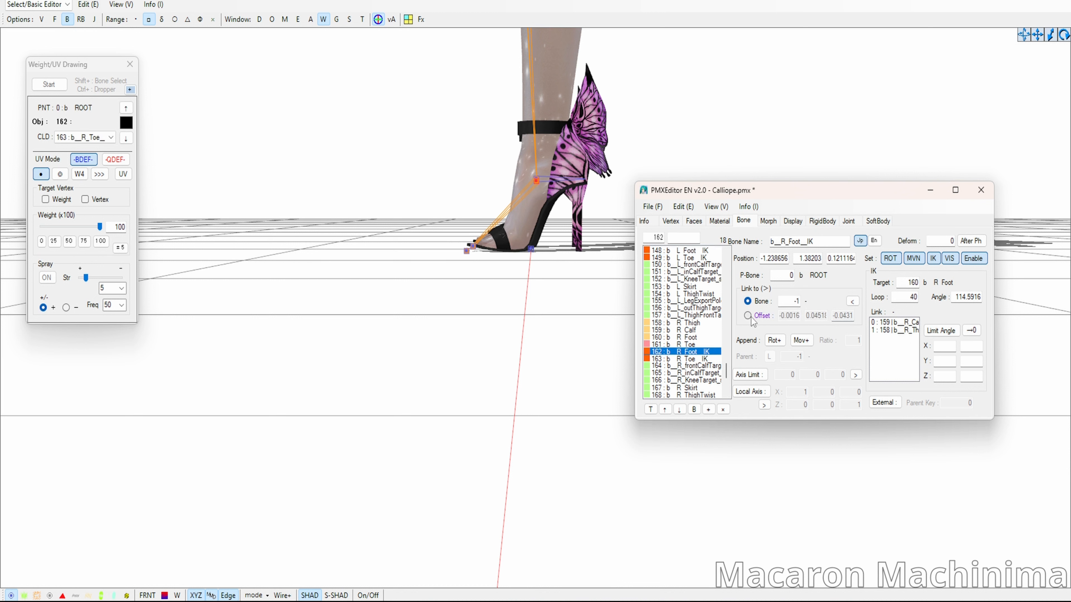
left_click_drag(781, 316, 923, 331)
key("BackSpace")
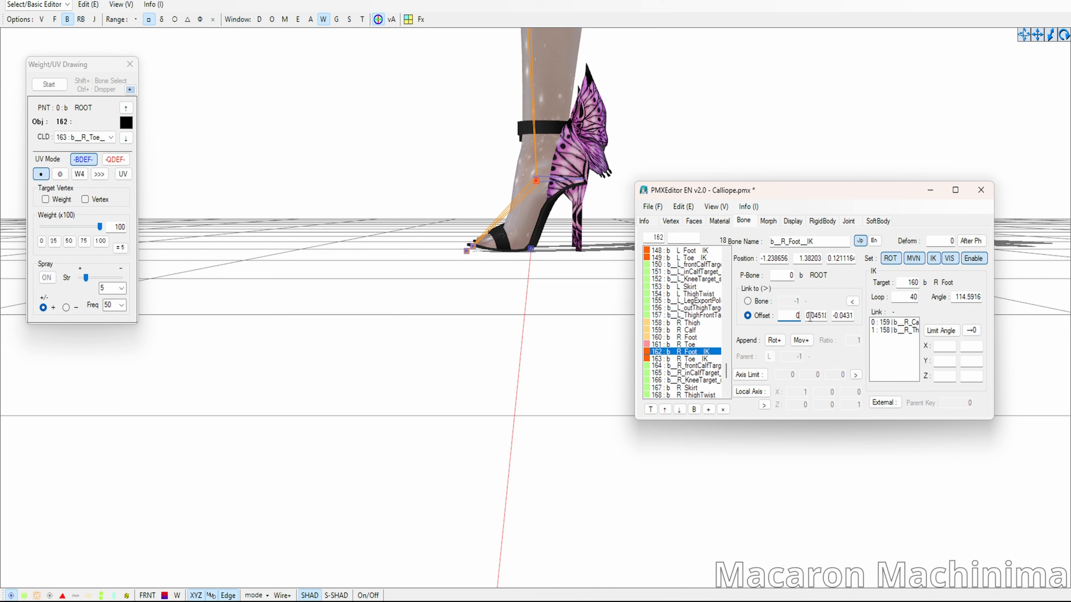
left_click_drag(806, 316, 839, 317)
key("BackSpace")
left_click_drag(835, 320, 833, 341)
type("1")
left_click(512, 348)
right_click_drag(512, 348, 594, 382)
key("F1")
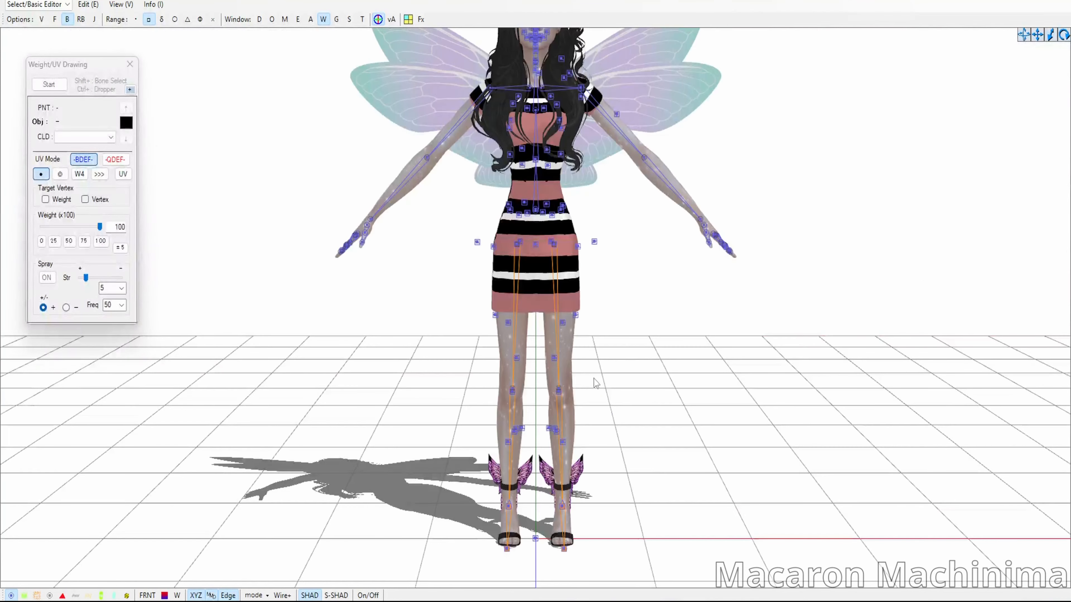
- Set the link offset of b__Pelvis__ to 0, -.6, .3 and check the bone from the front
middle_click_drag(672, 357, 676, 377)
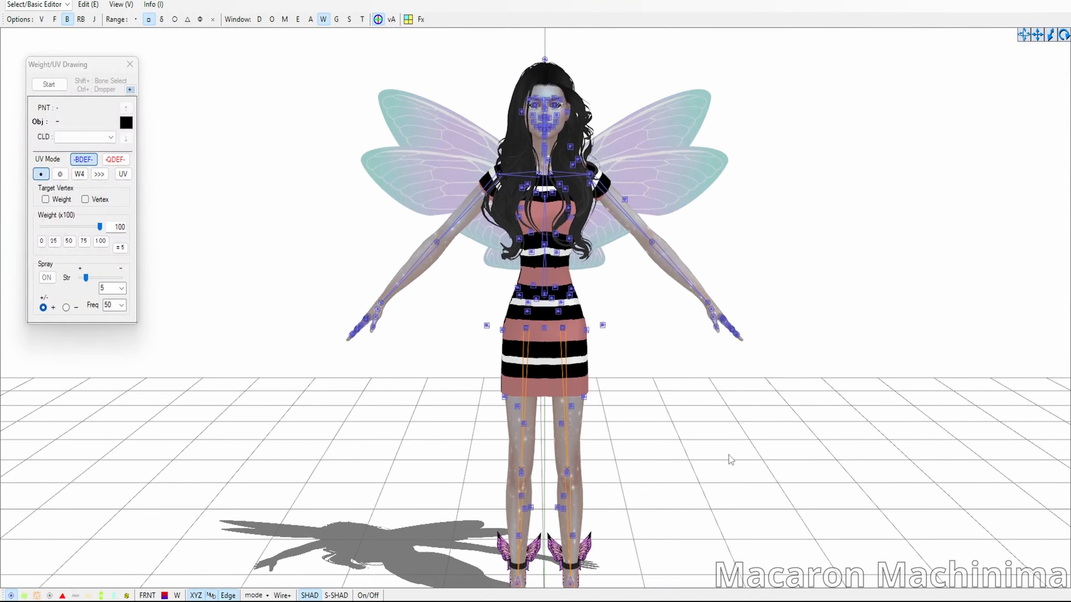
right_click_drag(667, 445, 716, 593)
mouse_move(715, 595)
left_click(636, 557)
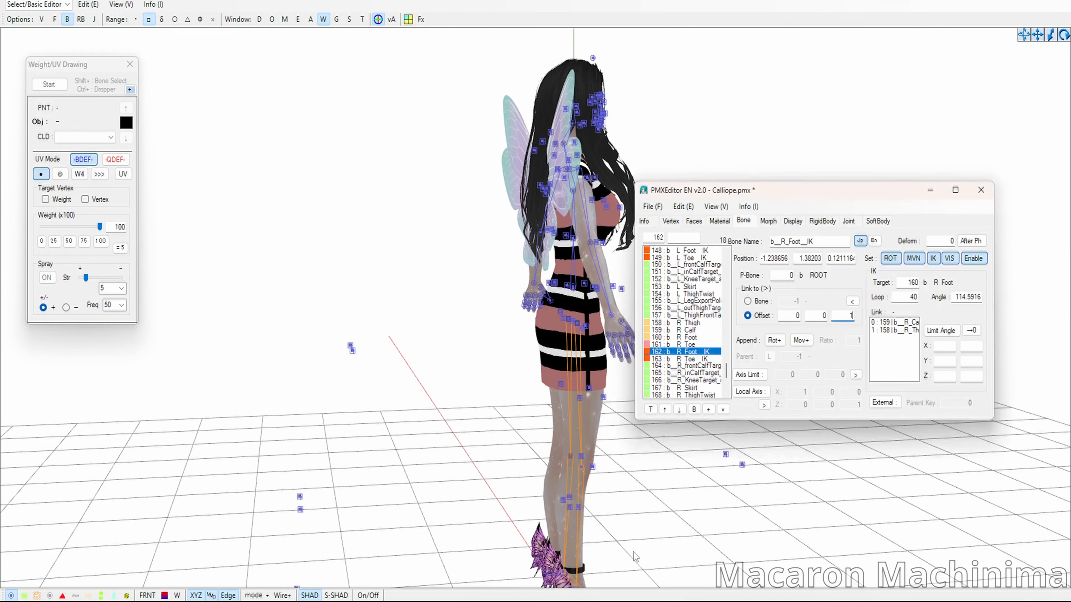
scroll(697, 341, "up", 2)
scroll(699, 344, "up", 7)
left_click(686, 380)
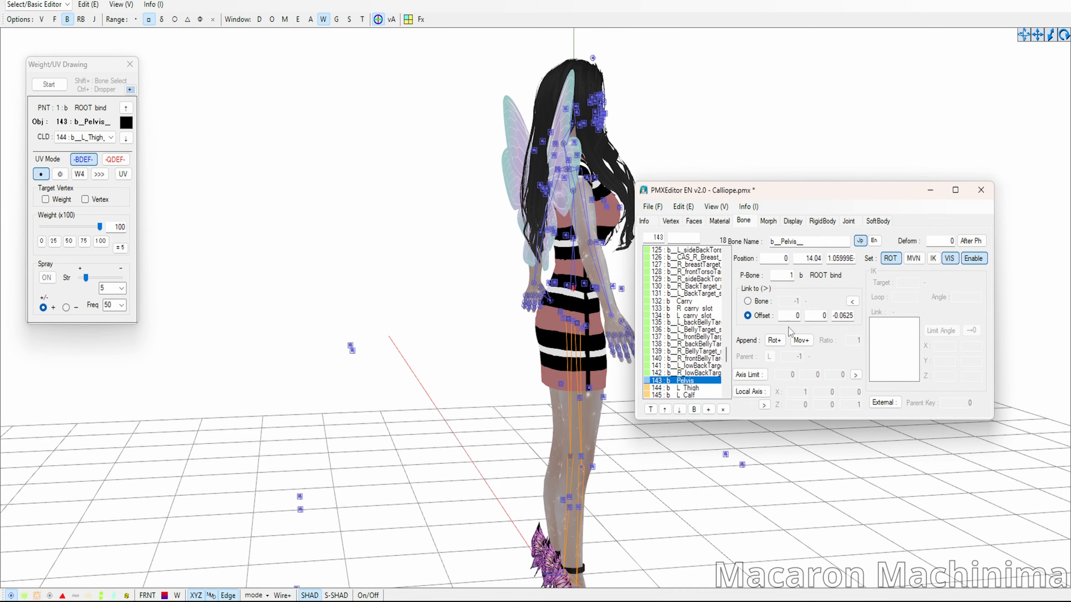
right_click_drag(658, 450, 603, 447)
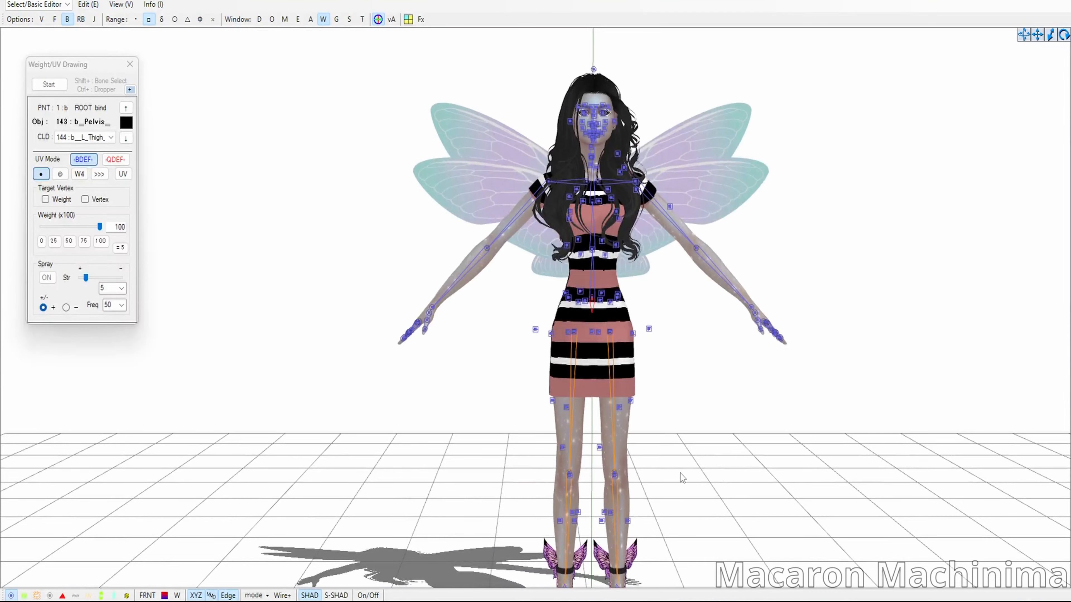
right_click_drag(680, 473, 682, 439)
scroll(682, 441, "down", 5)
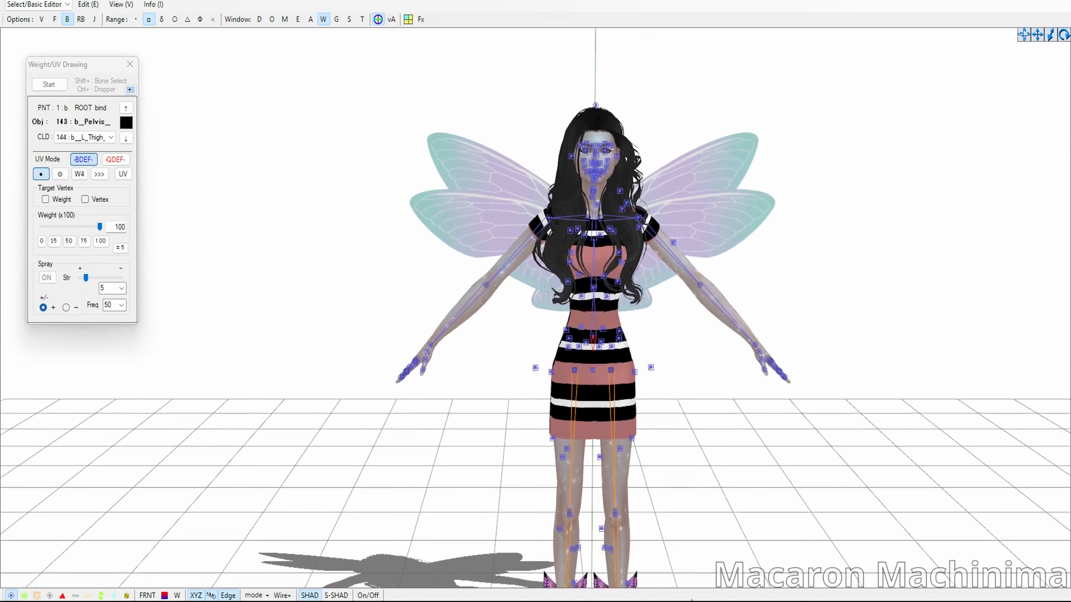
- Locate the right-hand finger bones in the bone list and select b__R_Thumb0__
left_click(638, 559)
scroll(690, 333, "up", 20)
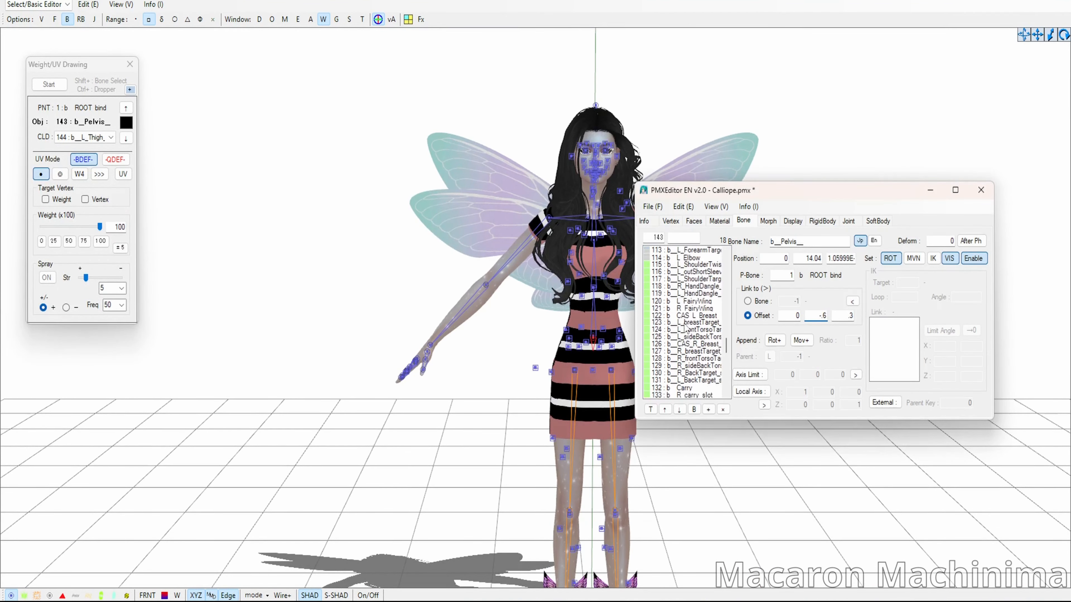
scroll(691, 335, "up", 8)
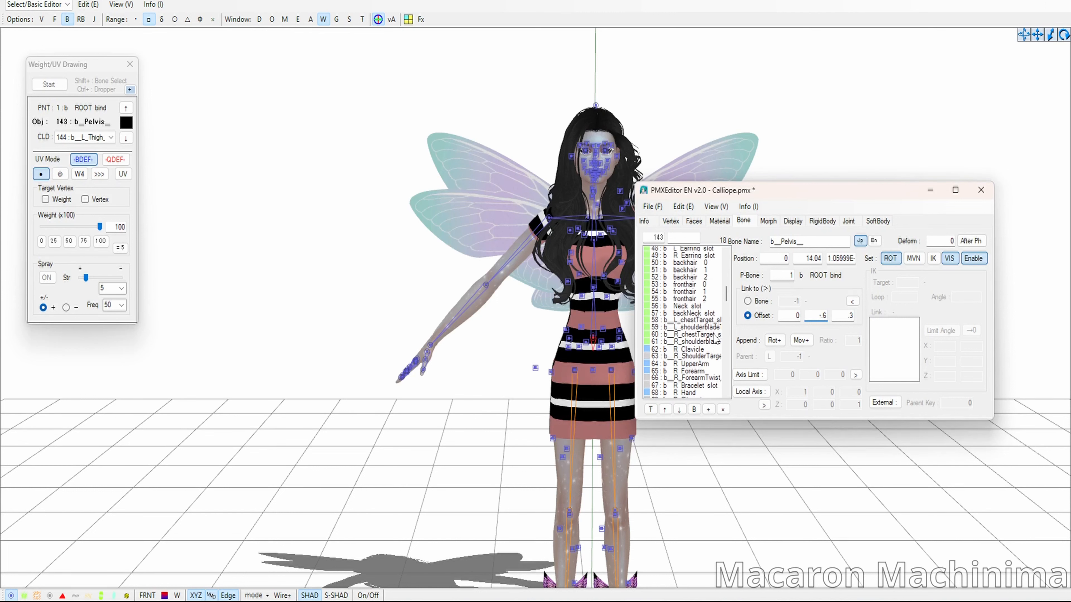
scroll(709, 340, "down", 6)
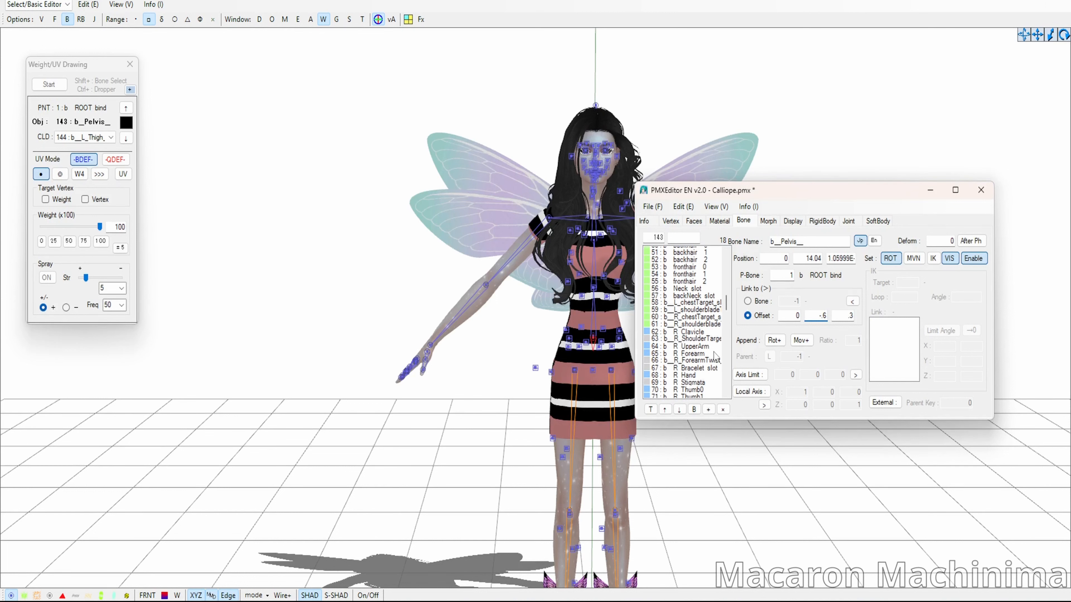
left_click(679, 331)
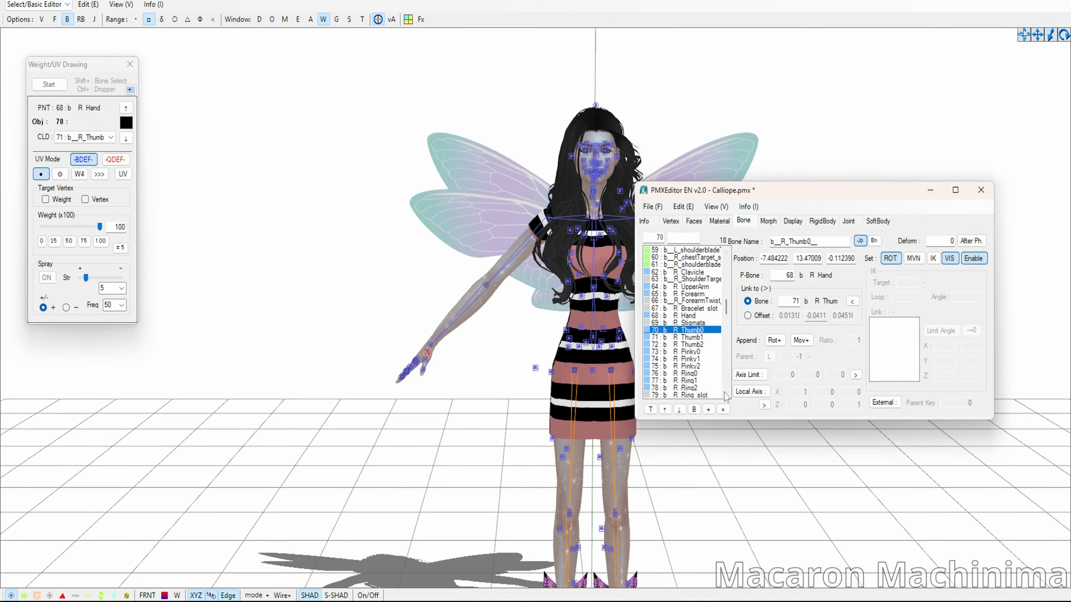
- Put away the PmxEditor folder window and bring up 0Calliope.pmx in the editor
mouse_move(623, 599)
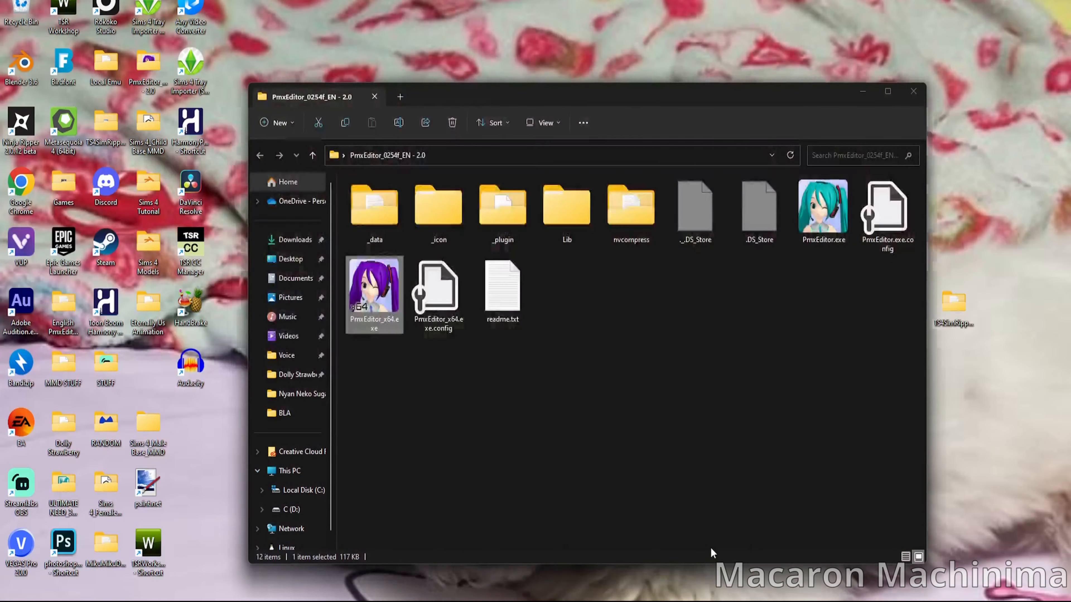
left_click(710, 548)
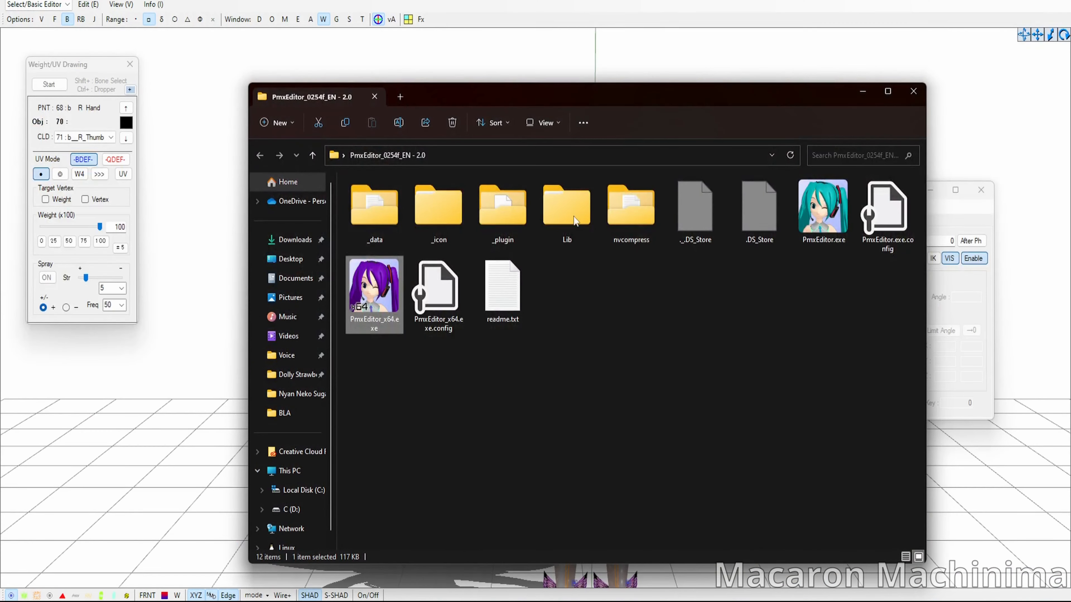
left_click(863, 91)
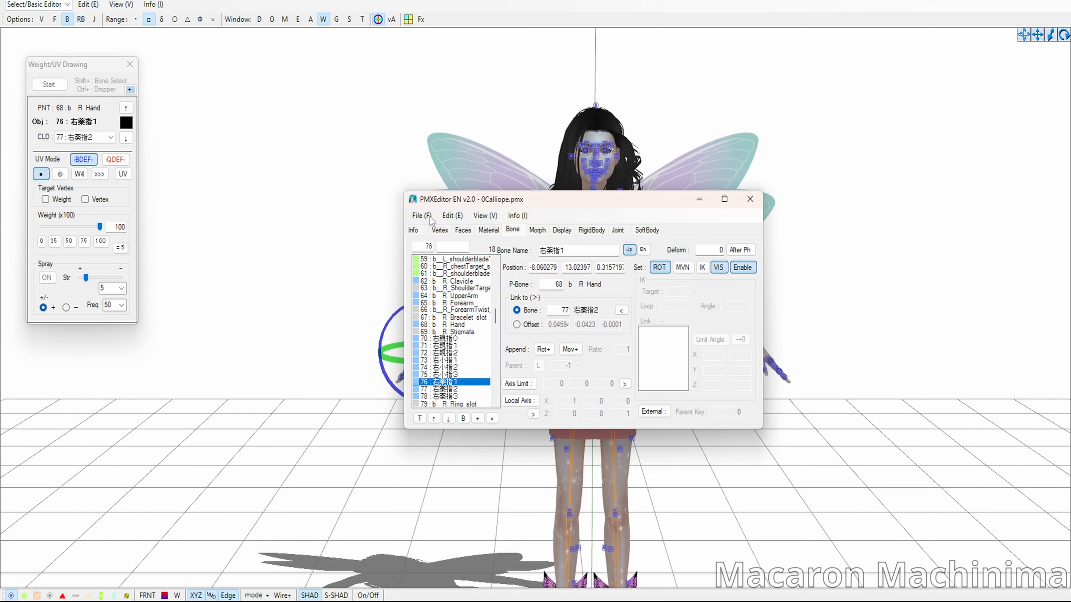
left_click_drag(543, 203, 580, 190)
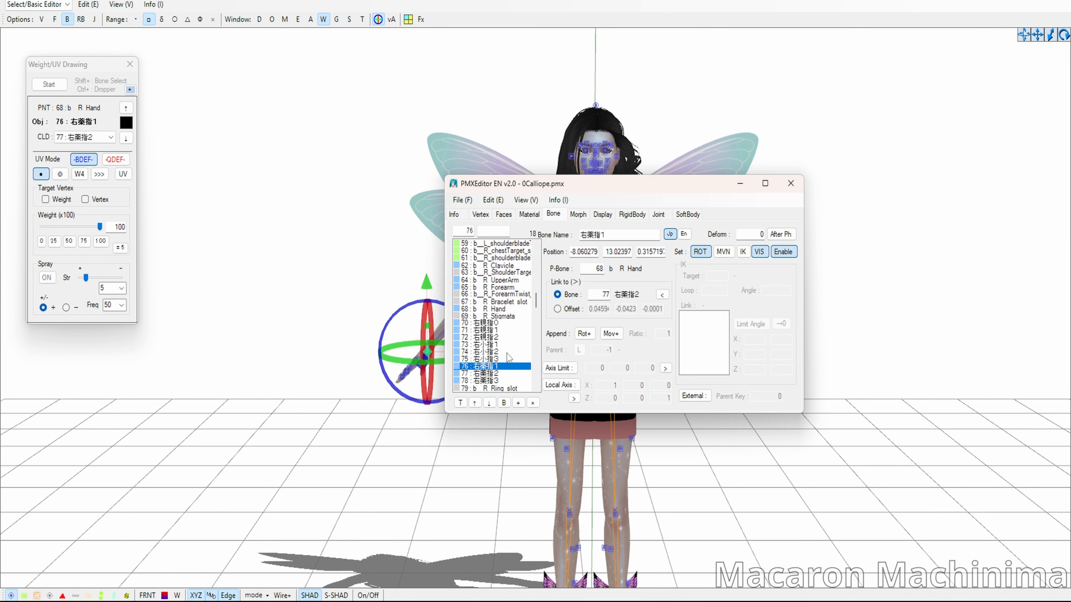
- Switch to MikuMikuDance, load the Calliope model and view it from the front
left_click(712, 600)
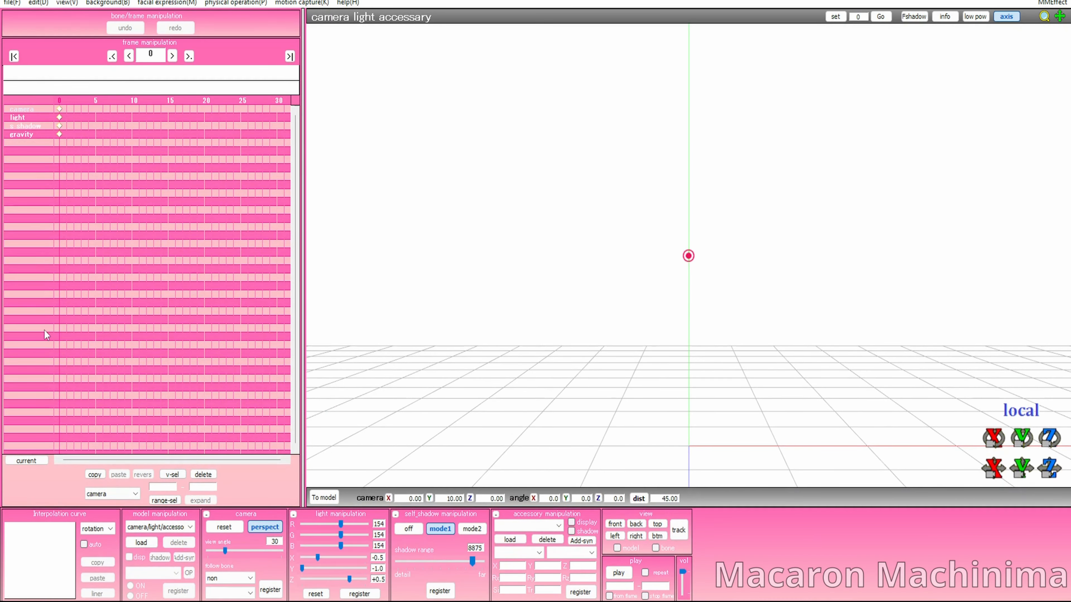
left_click(154, 545)
scroll(629, 299, "up", 2)
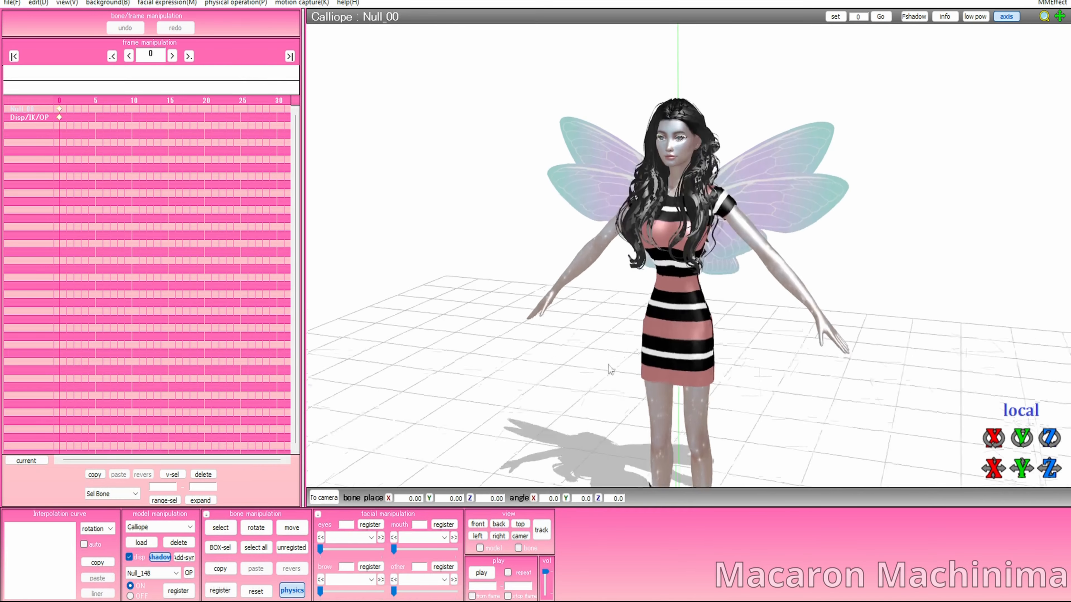
right_click_drag(608, 365, 625, 363)
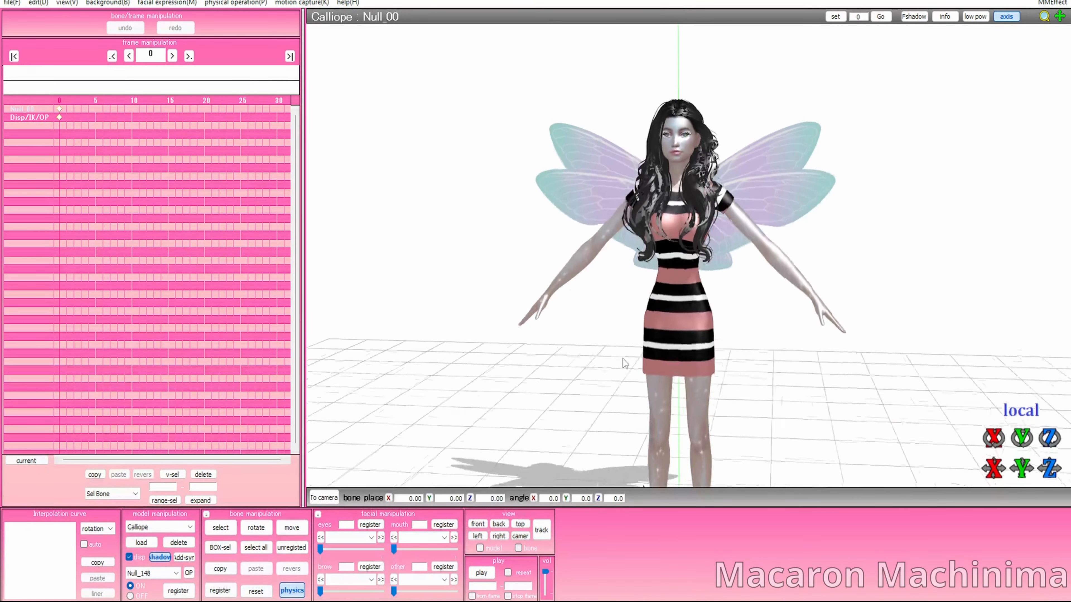
- Switch to PMXEditor and set the diffuse color of Material_001 to white
mouse_move(708, 601)
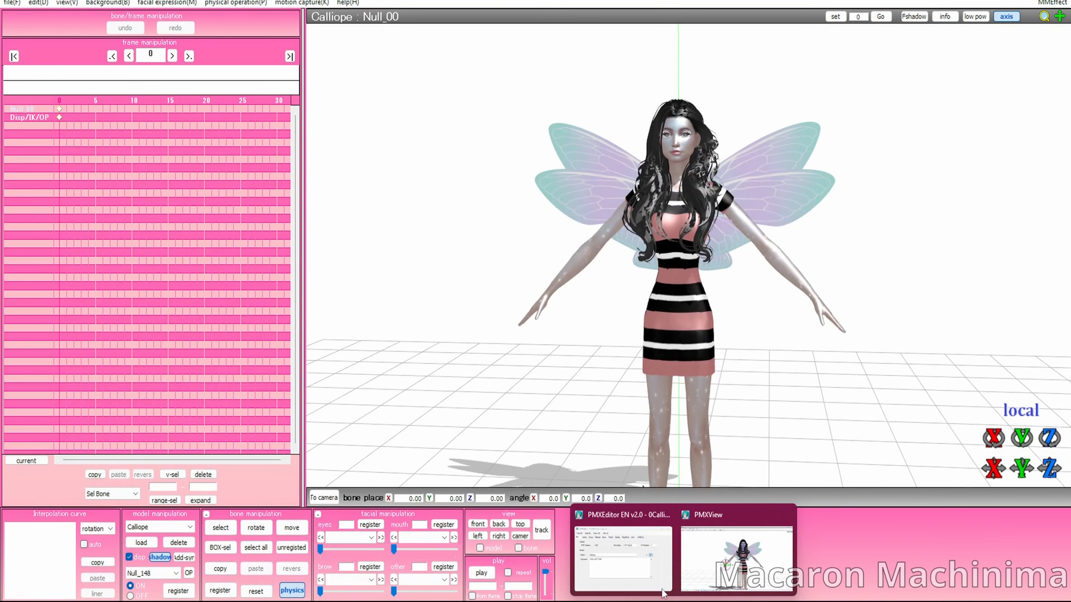
left_click(604, 530)
left_click(503, 214)
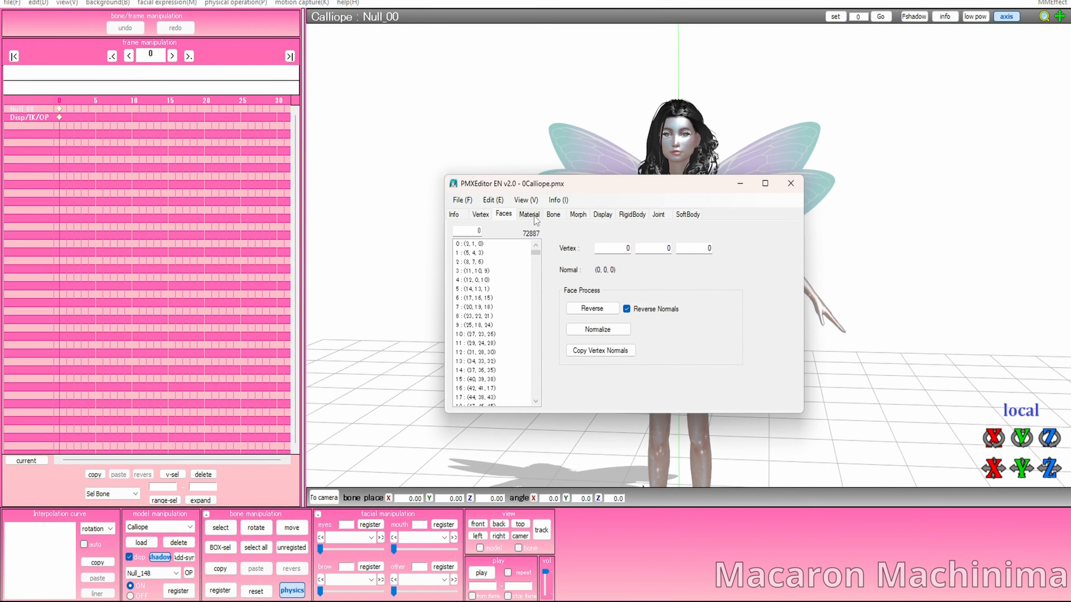
left_click(528, 214)
left_click(502, 244)
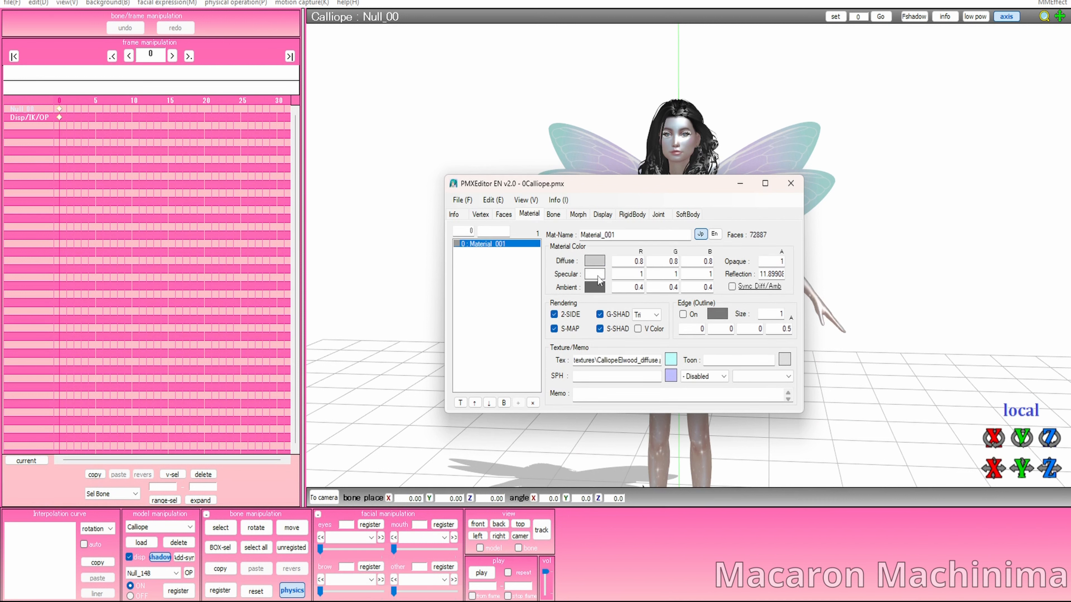
left_click(599, 262)
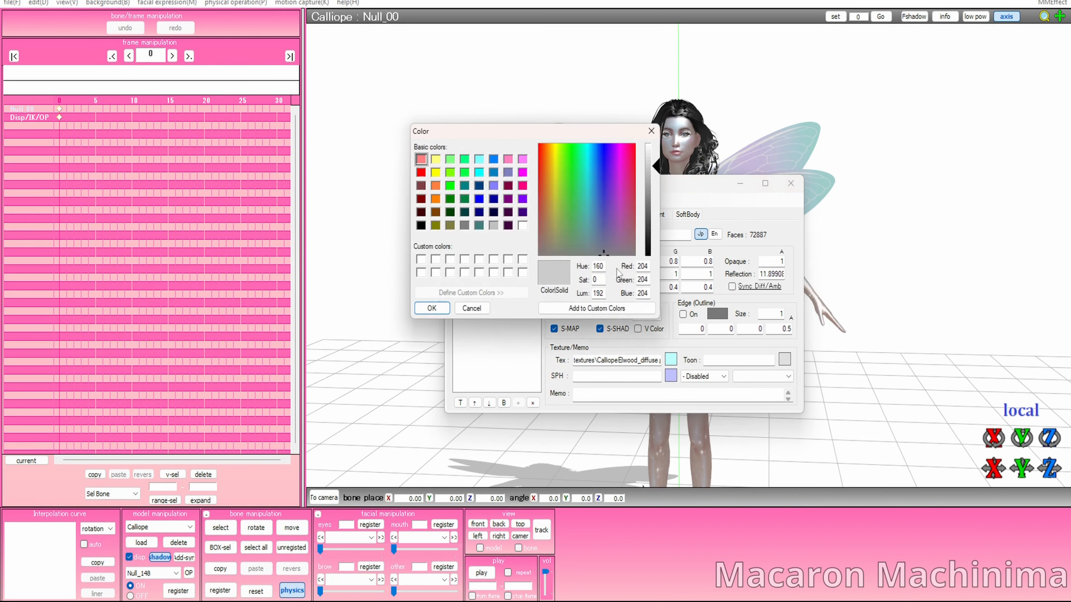
left_click(421, 272)
left_click(432, 308)
- Set the specular color of Material_001 to black and save the model
left_click(599, 262)
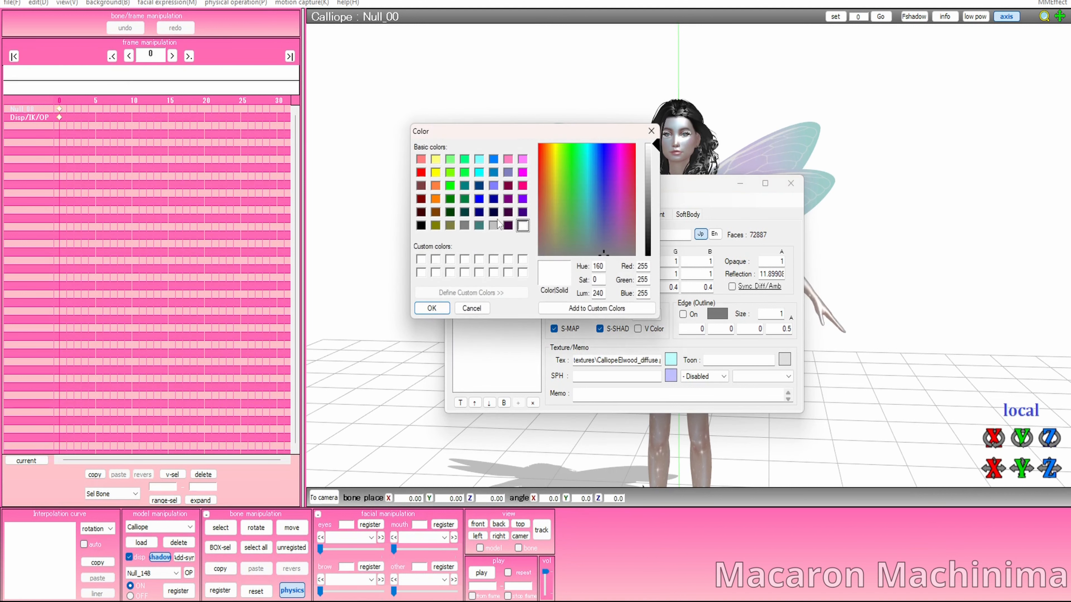
left_click(421, 225)
left_click(431, 308)
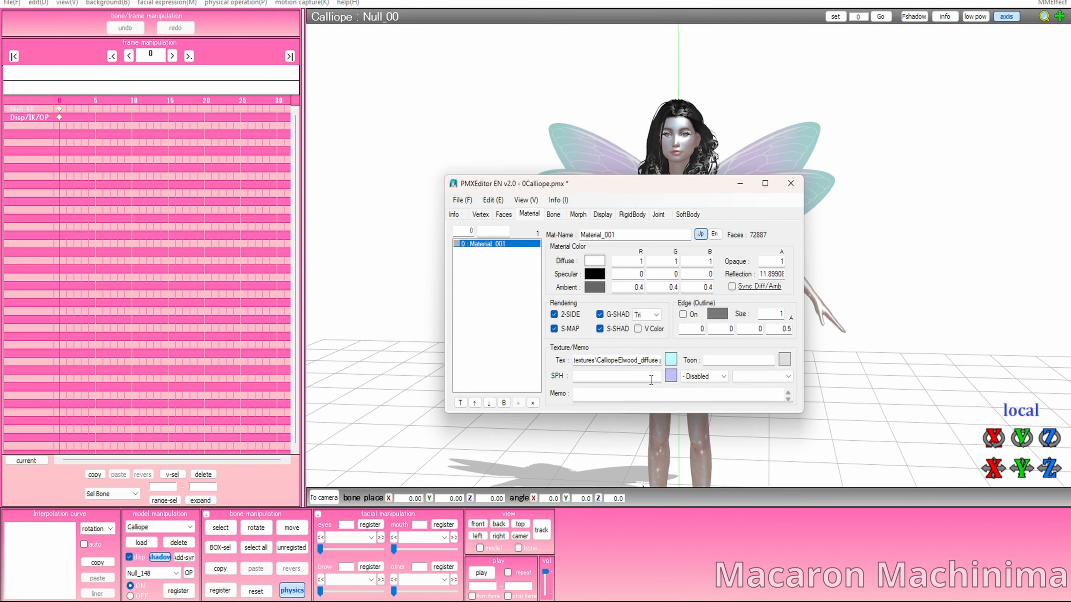
left_click(470, 202)
left_click(495, 259)
- In MikuMikuDance, delete the loaded Calliope model and load 0Calliope.pmx again
left_click(191, 542)
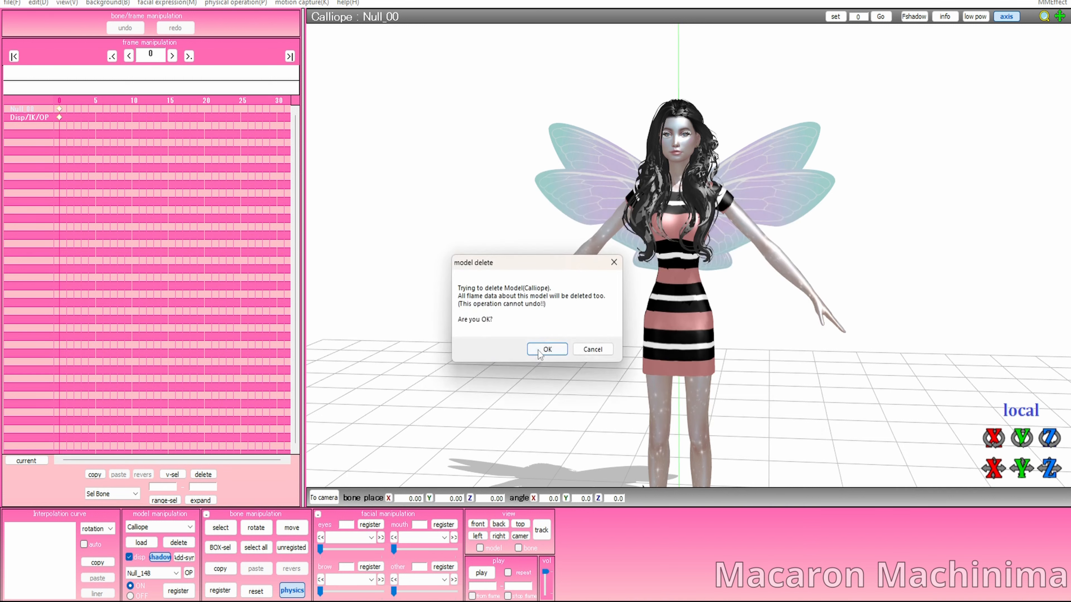
left_click(546, 349)
left_click(142, 542)
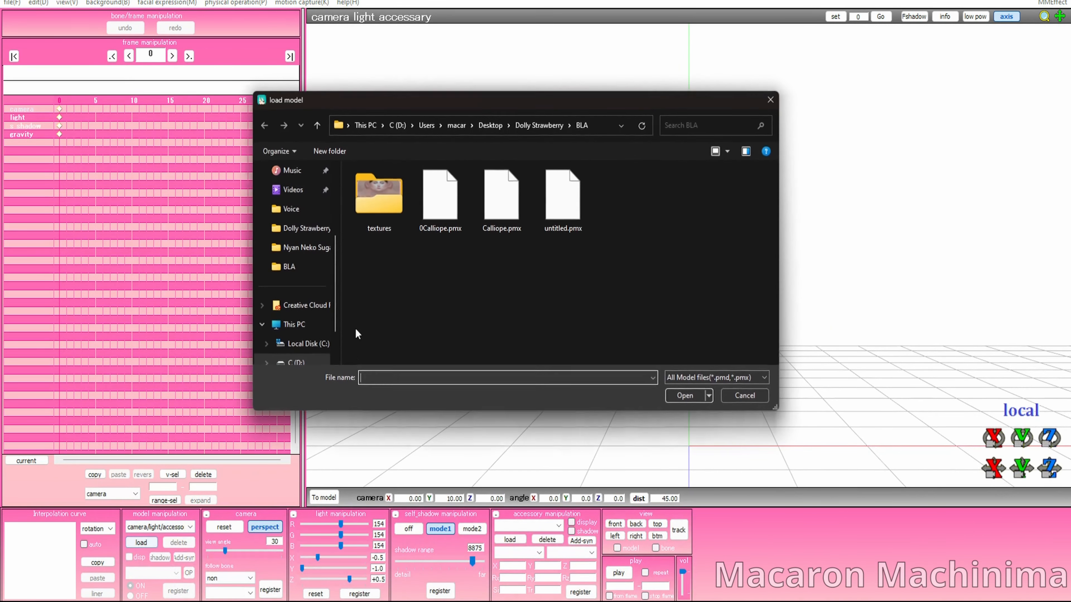
double_click(441, 202)
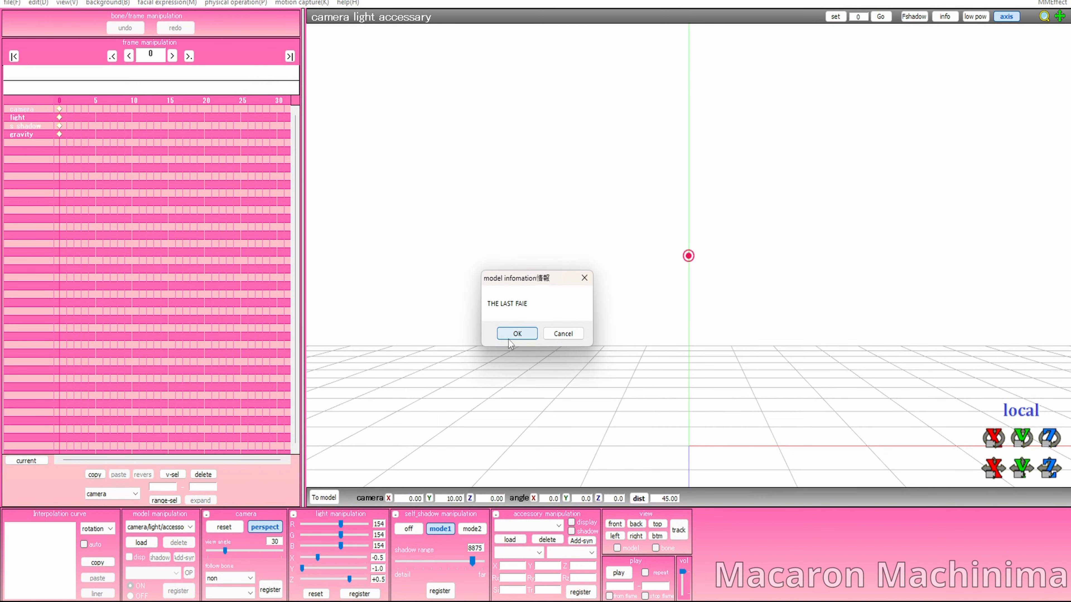
left_click(516, 333)
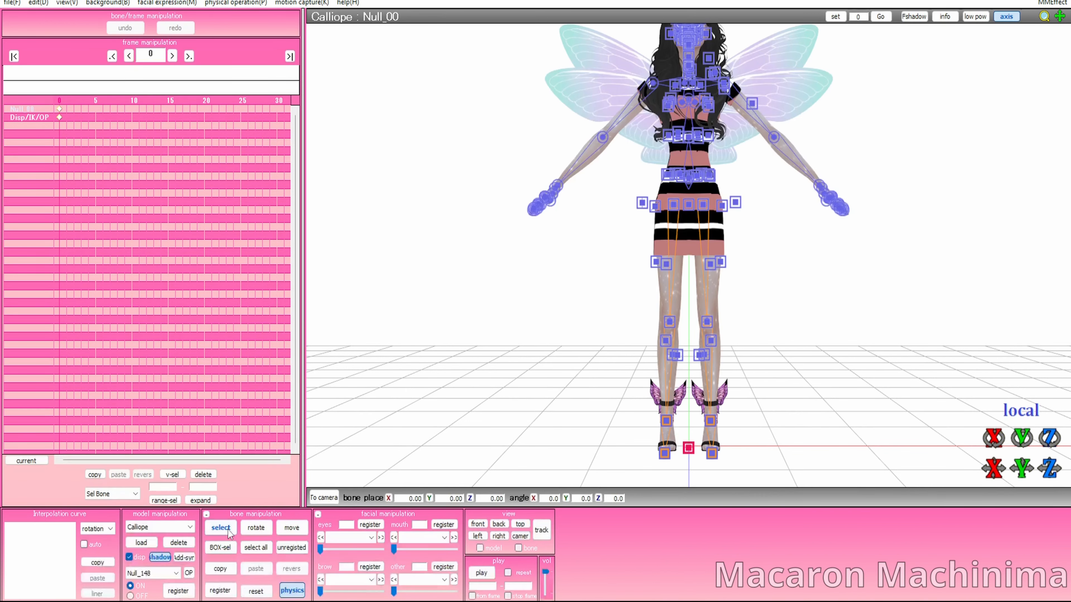
- Examine the shading of the reloaded model's skin and dress, close up and at full length
middle_click_drag(700, 295, 697, 351)
scroll(716, 310, "up", 8)
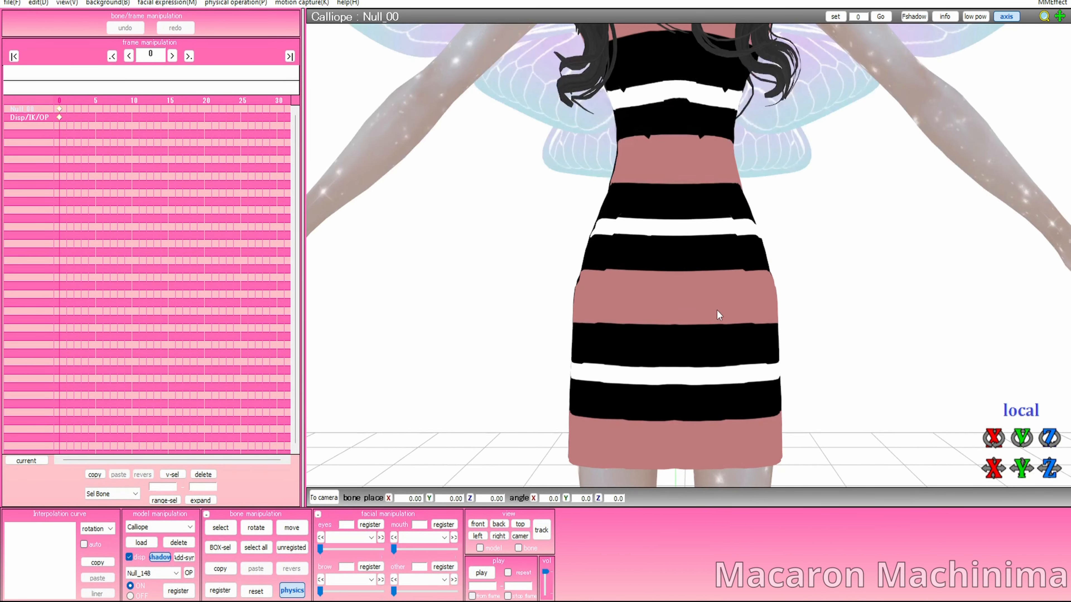
scroll(717, 308, "down", 8)
scroll(719, 311, "up", 3)
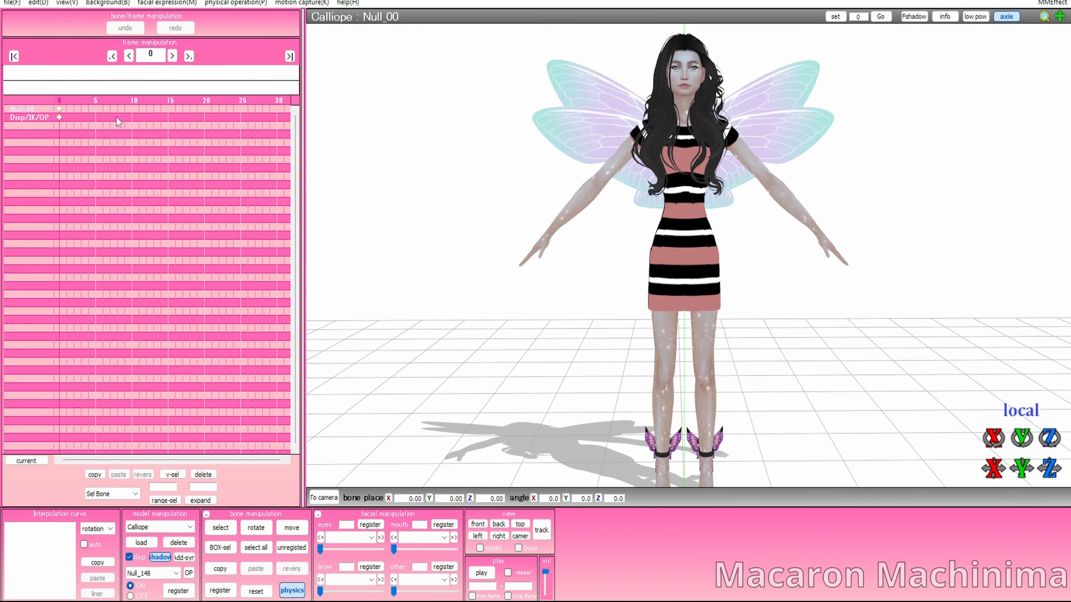
left_click(17, 4)
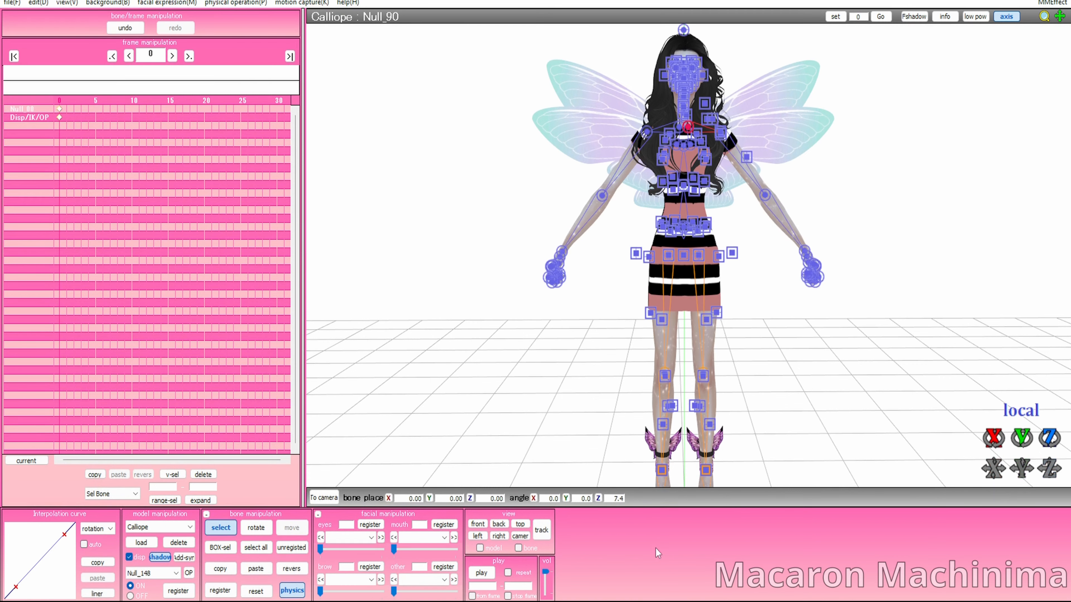
- Switch to PMXEditor and add a new display frame named body
mouse_move(679, 601)
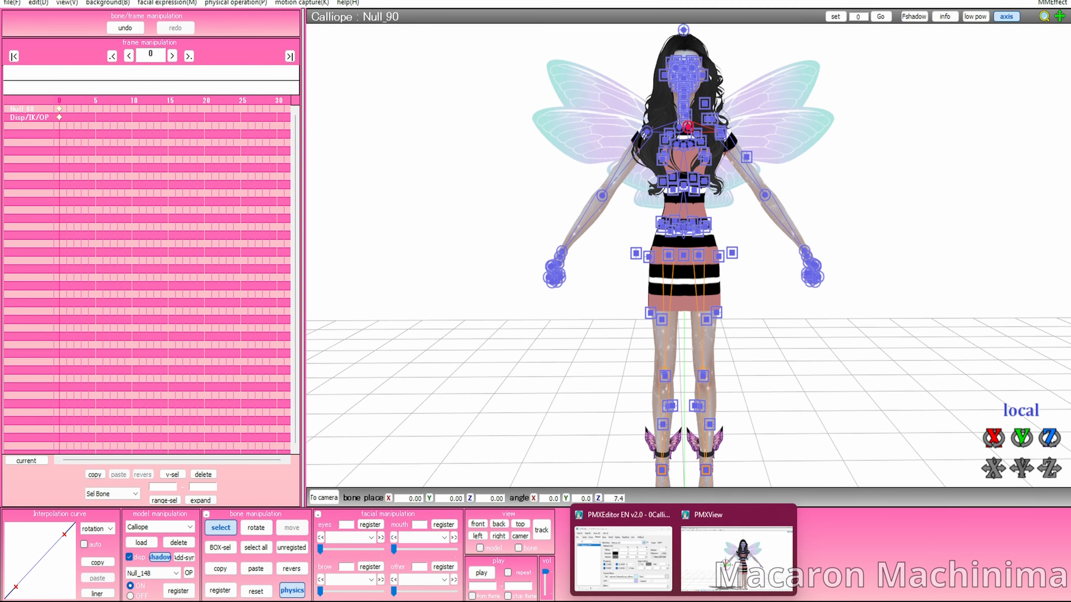
left_click(640, 559)
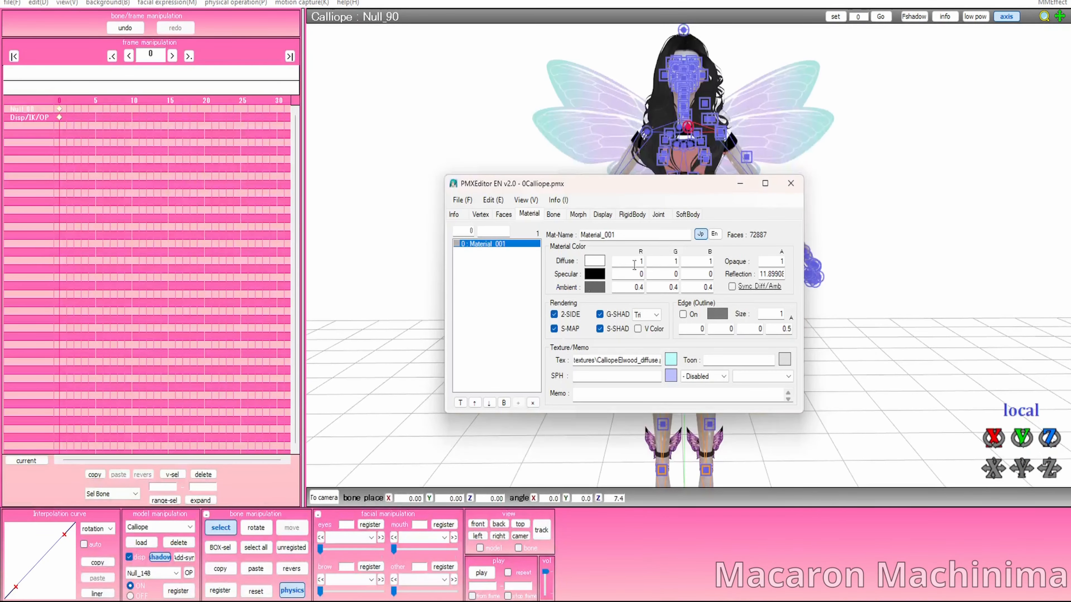
left_click(603, 215)
left_click(518, 403)
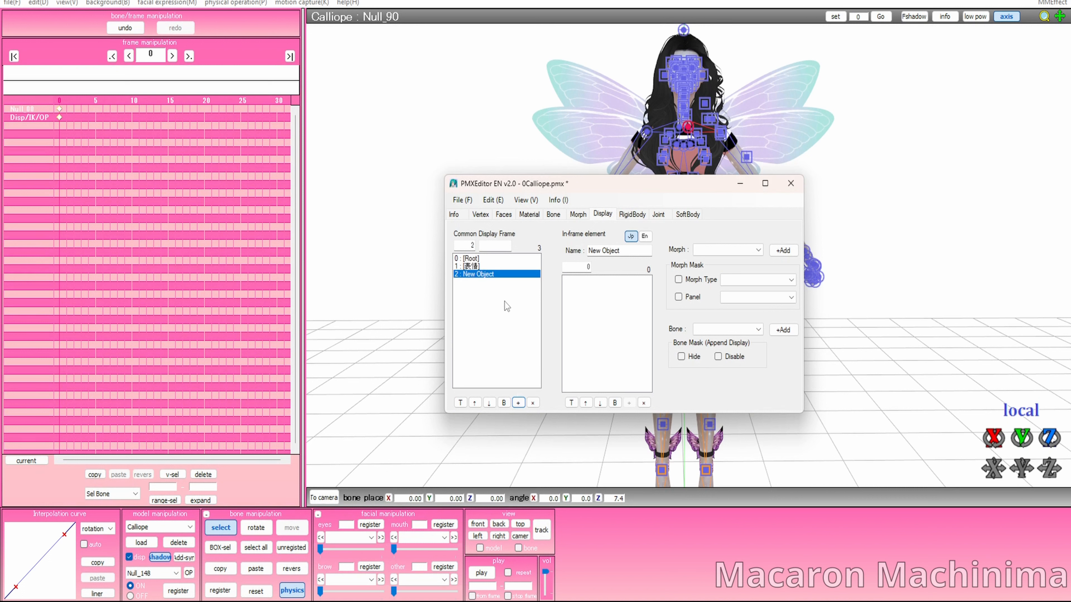
left_click_drag(622, 254, 440, 229)
type("body")
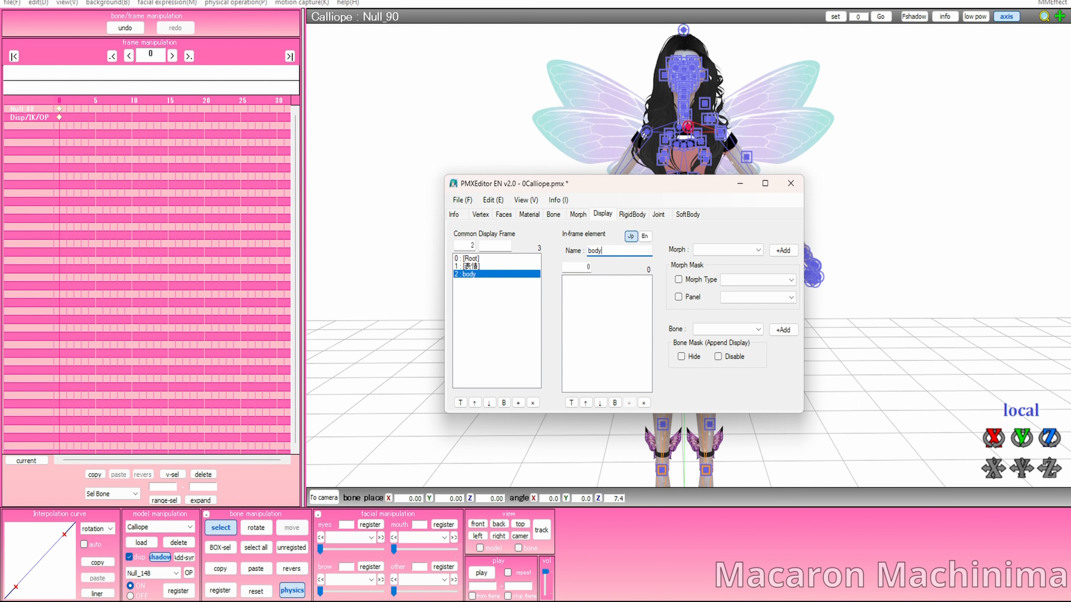
- Add the body bones to the body display frame one after another, starting with b__Spine0__
left_click(727, 330)
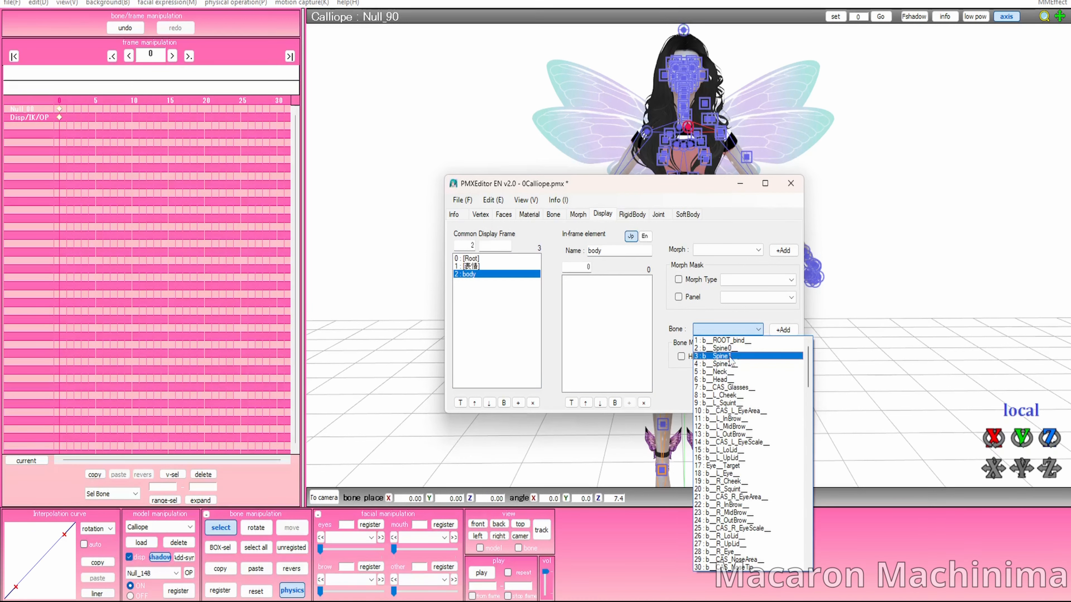
left_click(748, 349)
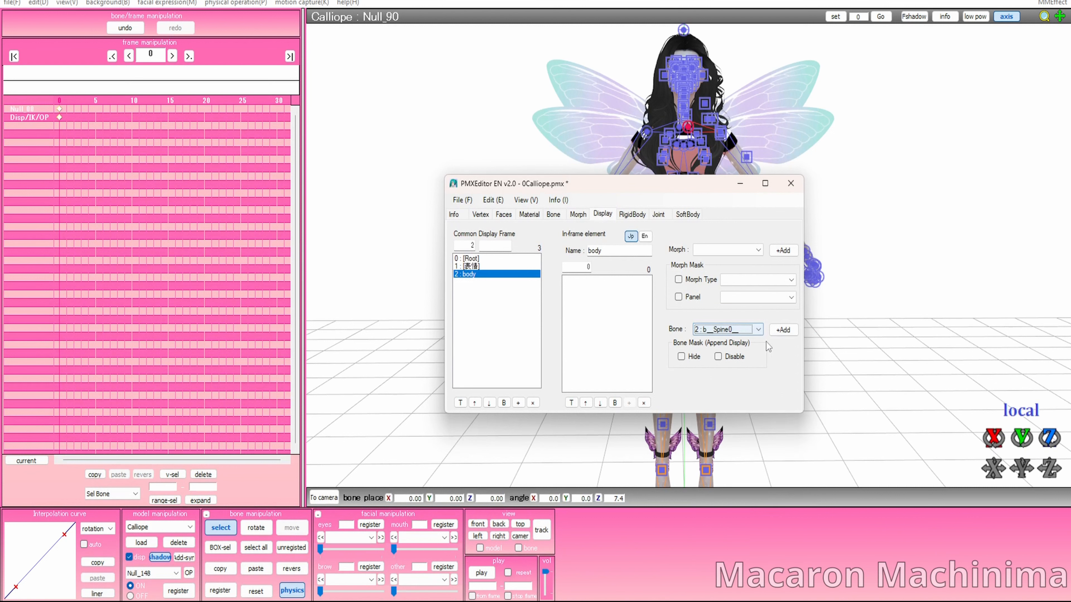
left_click(782, 330)
left_click(783, 330)
left_click(782, 330)
left_click(782, 330)
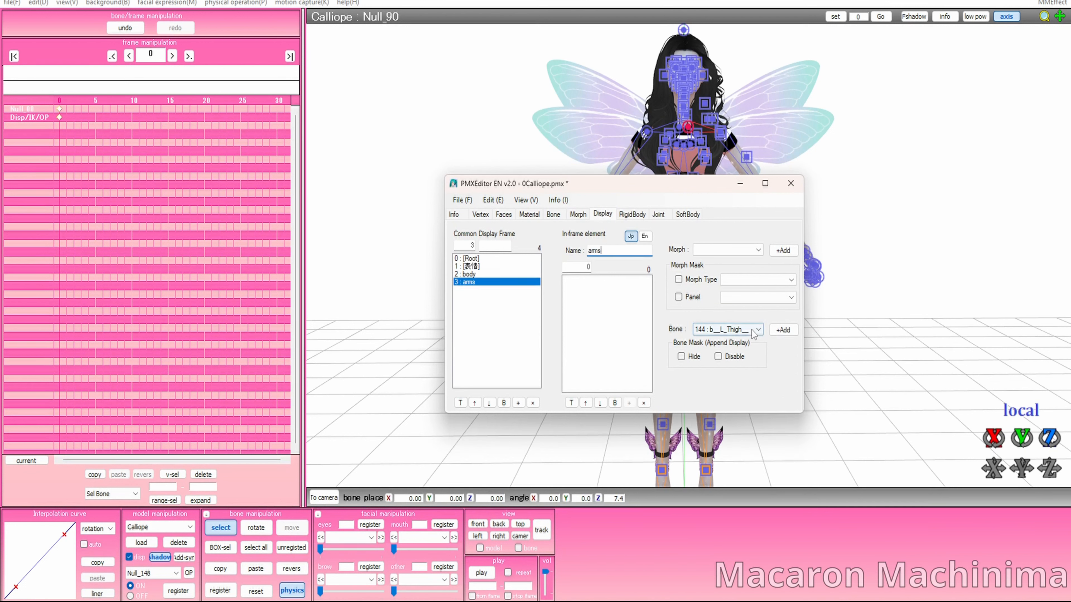
- Locate the clavicle and arm bones in the bone list for the arms display frame
left_click(742, 330)
scroll(743, 392, "up", 15)
scroll(743, 391, "up", 16)
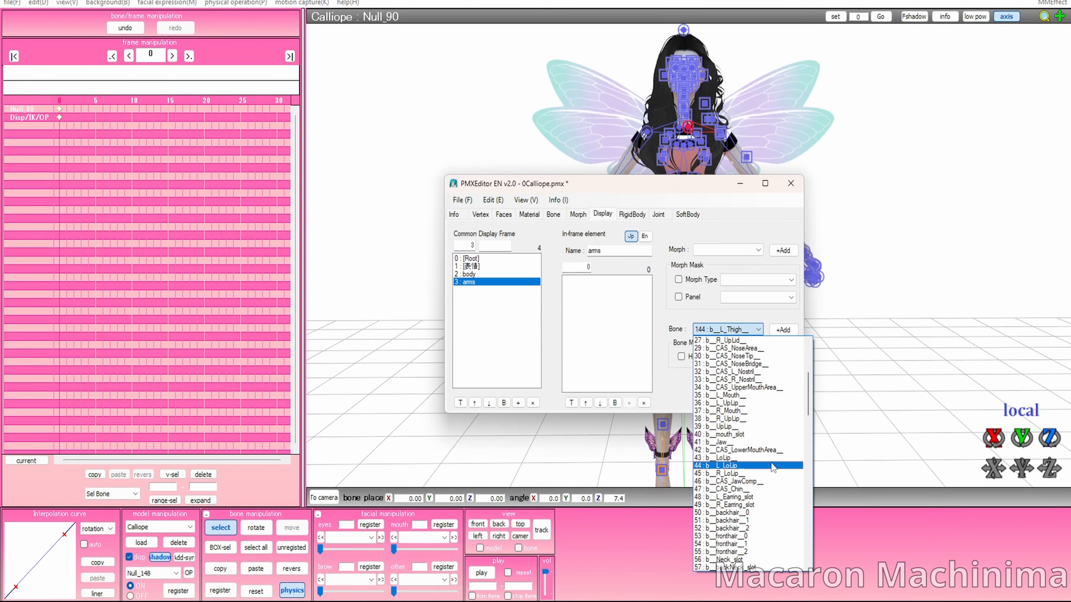
scroll(771, 464, "down", 3)
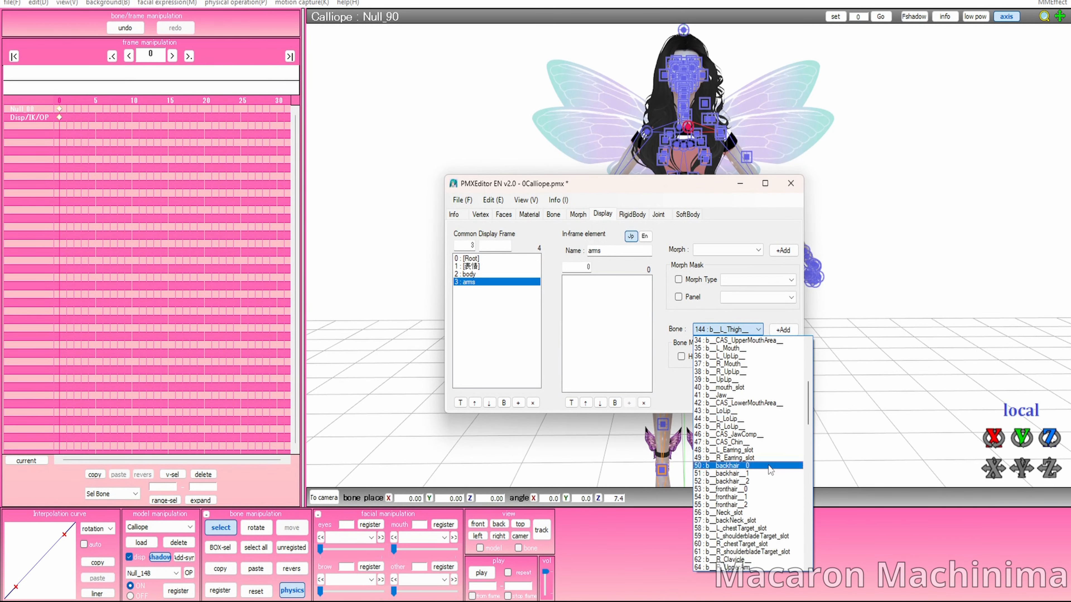
scroll(768, 469, "down", 1)
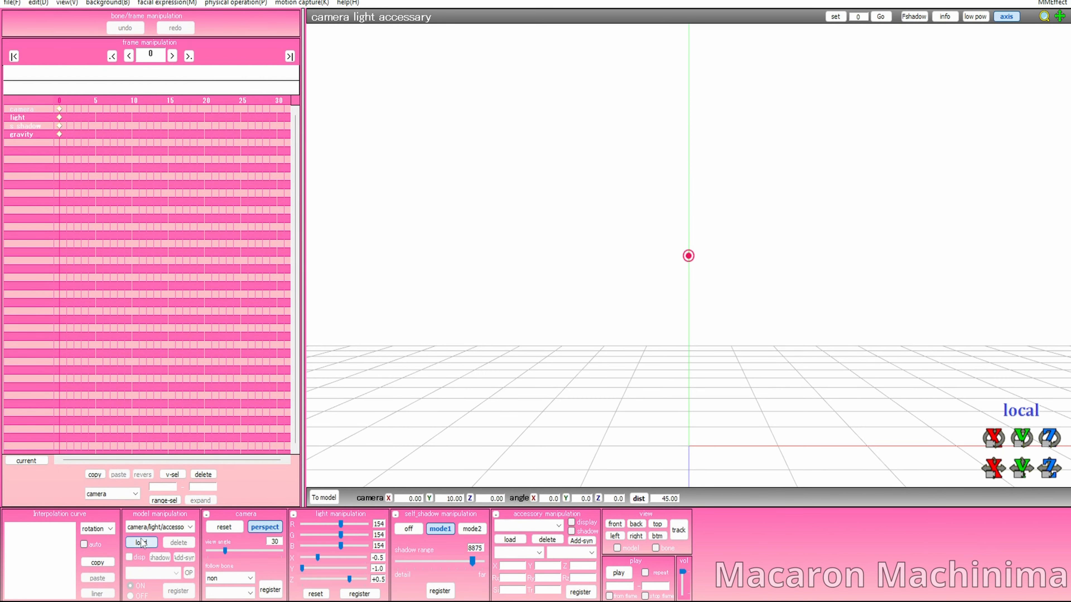
- Switch to MikuMikuDance, load 0Calliope.pmx and inspect the model with its bones from the front
left_click(141, 542)
double_click(440, 198)
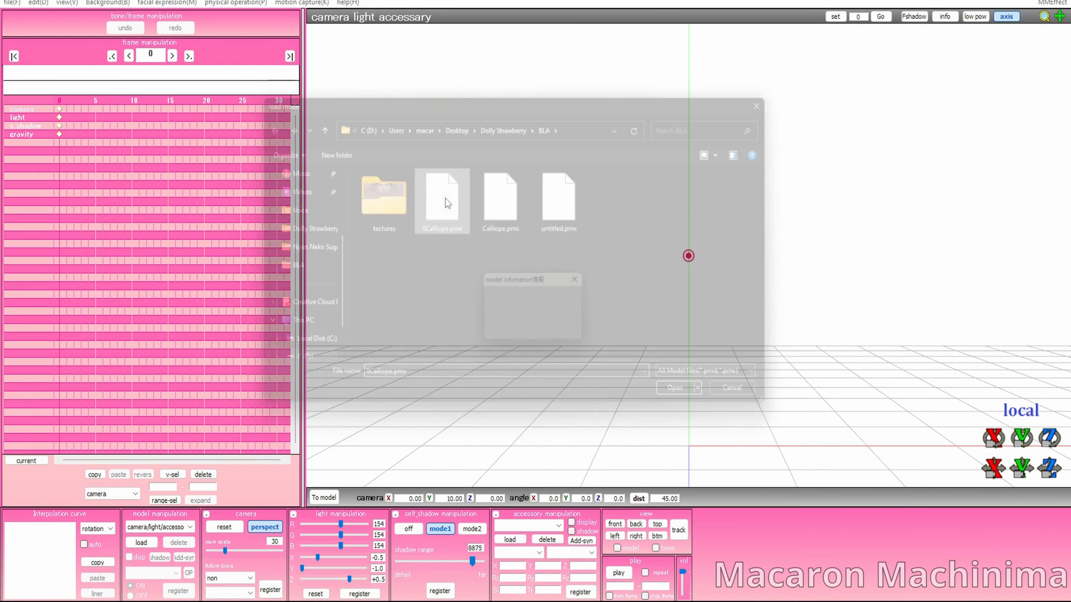
left_click(517, 334)
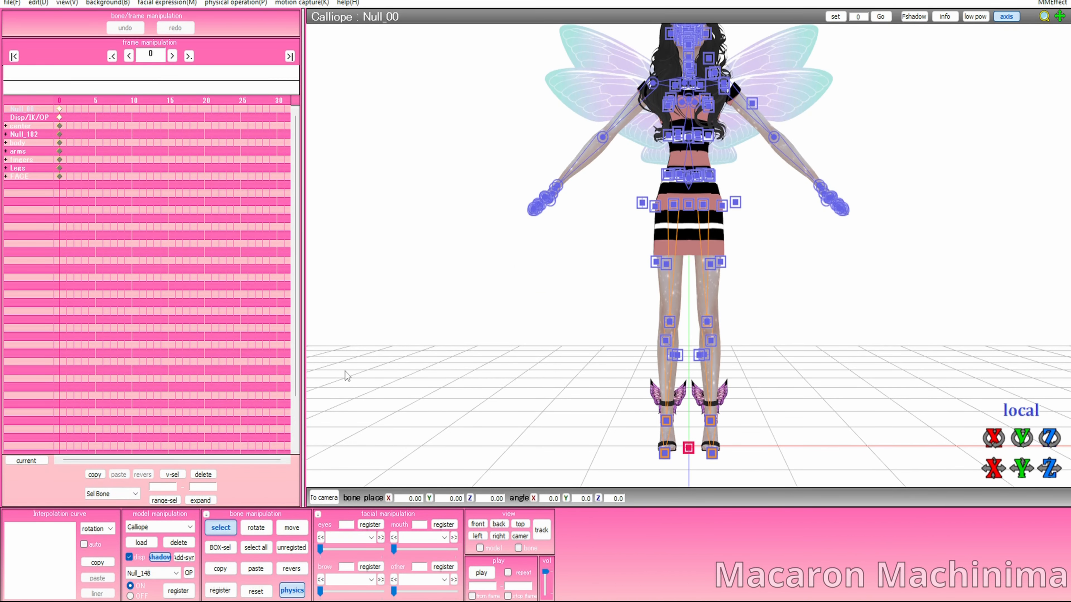
scroll(736, 267, "up", 3)
scroll(473, 246, "up", 5)
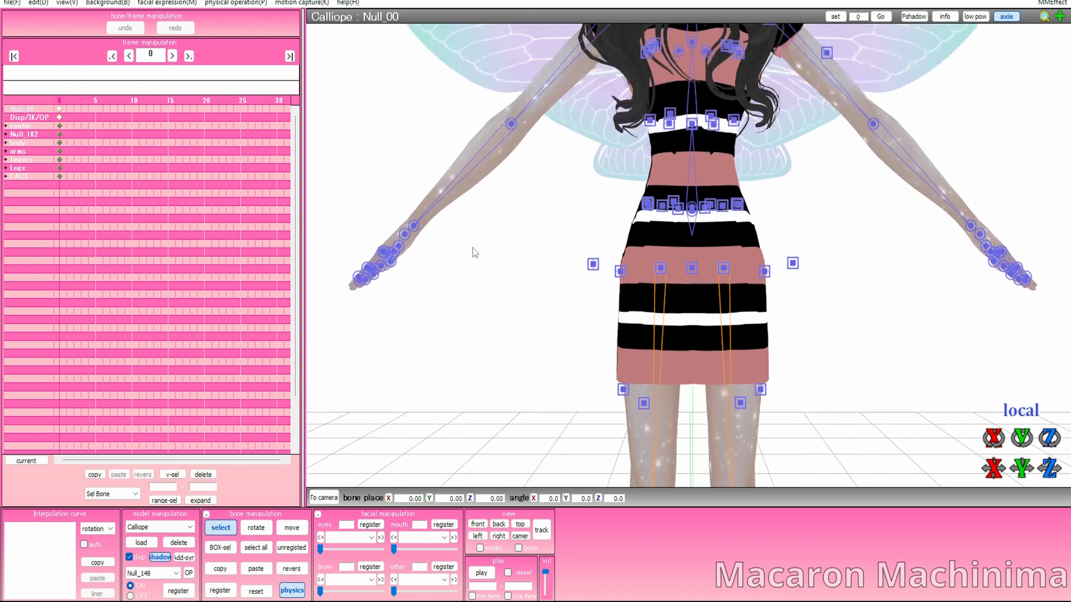
middle_click_drag(459, 306, 478, 303)
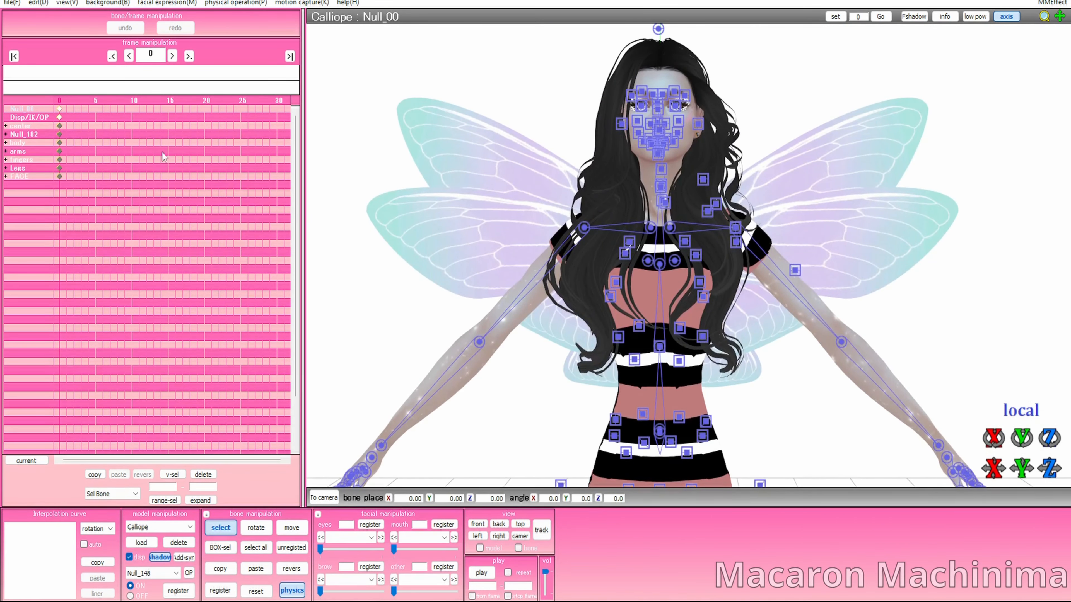
scroll(645, 262, "down", 5)
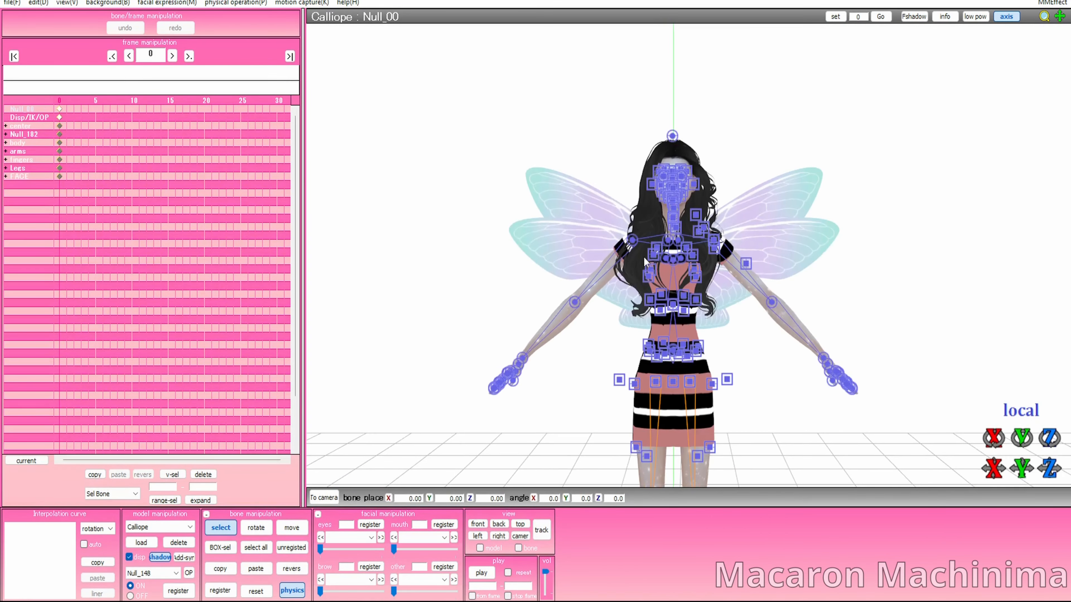
- Rotate the right shoulder bone (Null_62) to -7.4 on Z, mirror the rotation on the left shoulder bone, and register both
left_click(669, 241)
left_click_drag(1048, 438, 1050, 440)
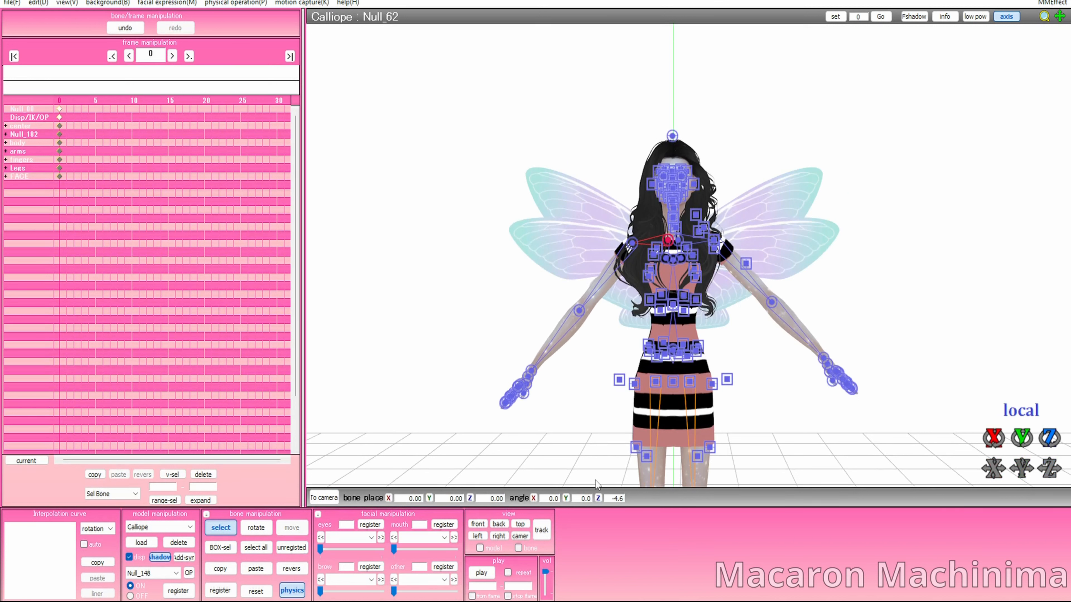
type("-7")
left_click(223, 590)
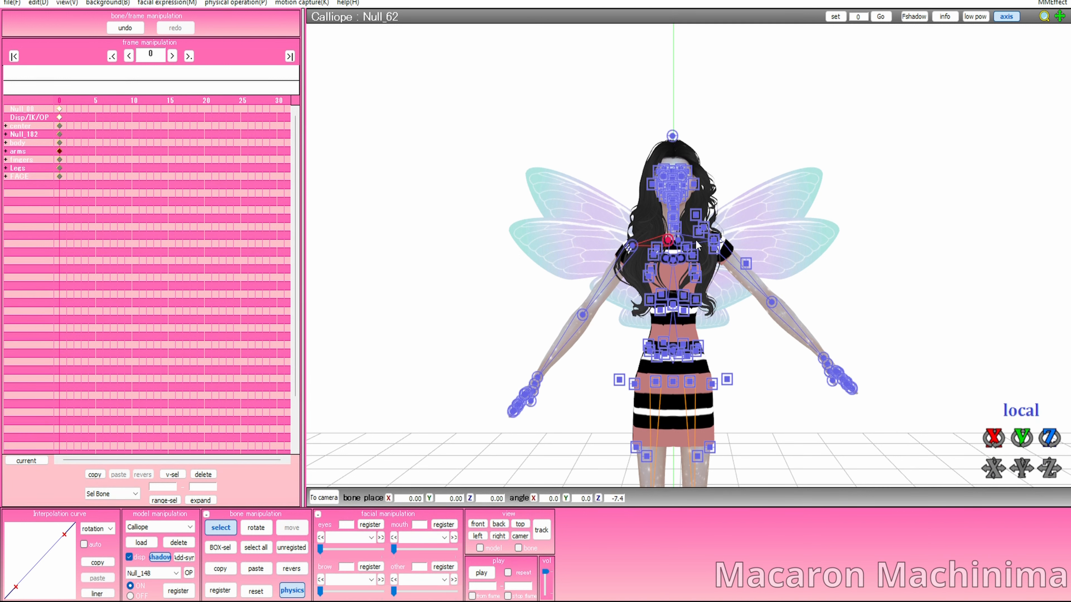
left_click(678, 240)
type("7")
key("Return")
left_click(232, 586)
- Lower both arms by rotating the right upper arm bone to -34 and the left to 34 on Z, registering each
left_click(632, 245)
left_click_drag(1049, 439, 1048, 461)
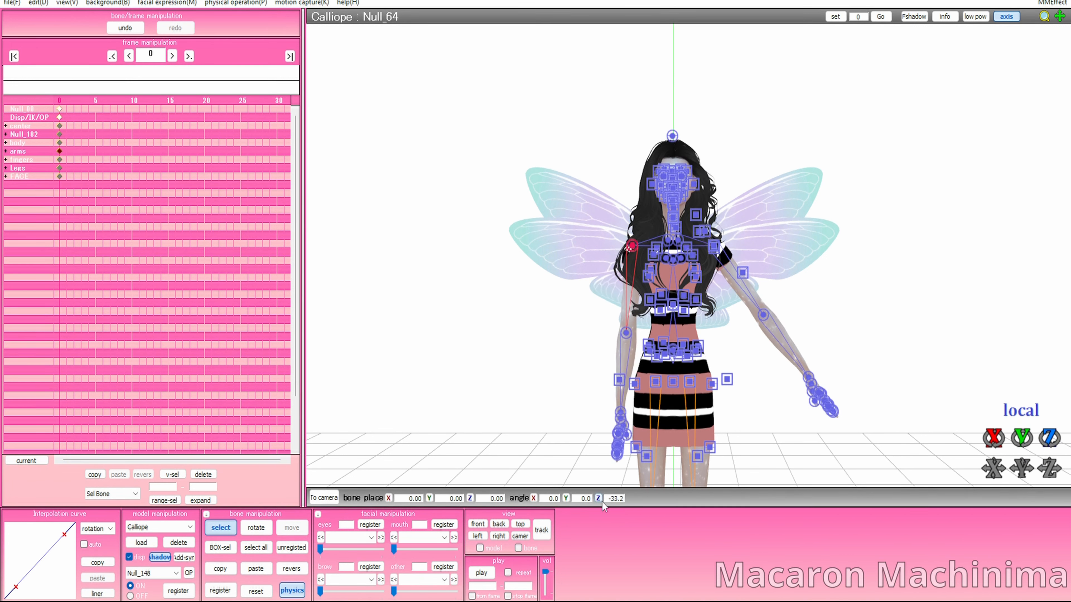
type("-34")
left_click_drag(605, 499, 693, 503)
left_click(223, 590)
left_click(713, 246)
type("34")
left_click(223, 590)
- Apply a saved pose file to the model and register it
left_click(12, 3)
left_click(50, 148)
double_click(466, 232)
left_click(223, 590)
- Rotate the right forearm bone (Null_65) to 4 and the left forearm bone to -4 on Y, and register both
left_click(626, 333)
right_click_drag(658, 367, 784, 352)
left_click_drag(1021, 438, 1021, 435)
left_click(223, 590)
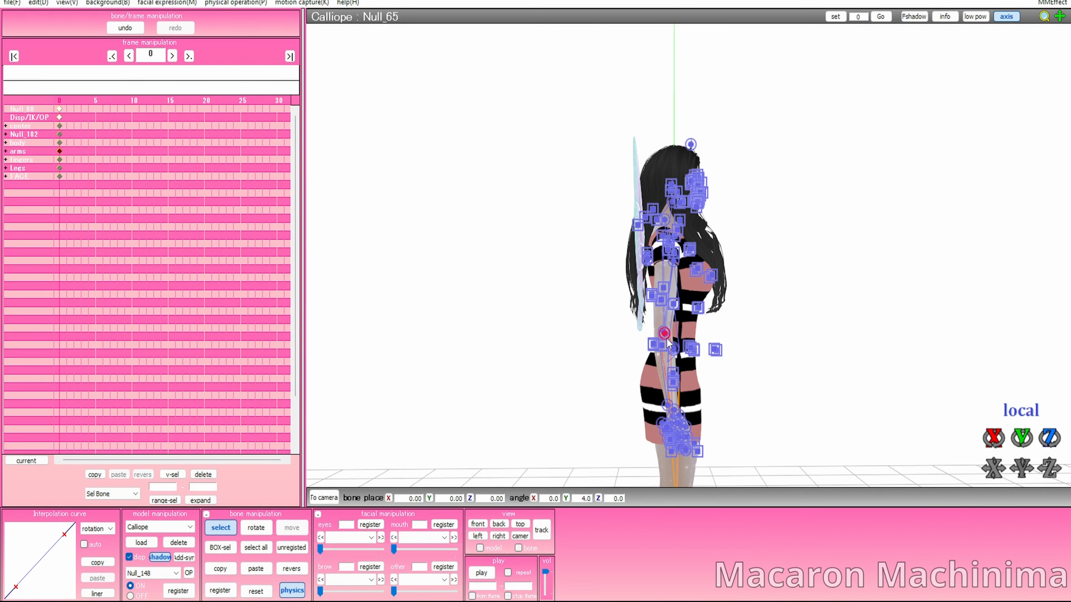
left_click(664, 332)
right_click_drag(864, 462, 621, 469)
type("4")
key("Return")
left_click_drag(578, 499, 700, 501)
type("-4")
left_click(224, 590)
- Select all bones of the model and register the standing pose at frame 0
right_click_drag(476, 403, 596, 415)
left_click(230, 529)
left_click(325, 498)
right_click_drag(737, 337, 739, 351)
left_click(332, 502)
left_click(256, 548)
left_click(221, 590)
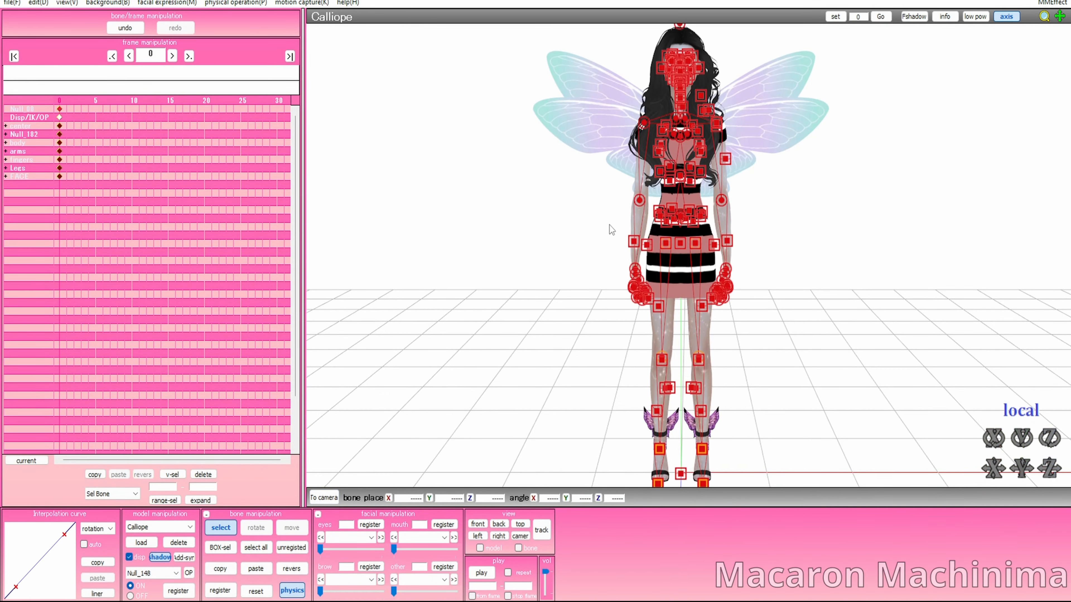
- Try a Z rotation on the hip bone (Null_143) and go to frame 10 of the timeline
left_click(680, 216)
left_click_drag(1049, 440, 1049, 424)
key("Right")
key("Right")
key("Right")
key("Right")
key("Right")
key("Right")
key("Right")
key("Right")
key("Right")
key("Right")
key("Right")
key("Right")
key("Right")
key("Right")
key("Left")
key("Left")
key("Left")
key("Left")
key("Left")
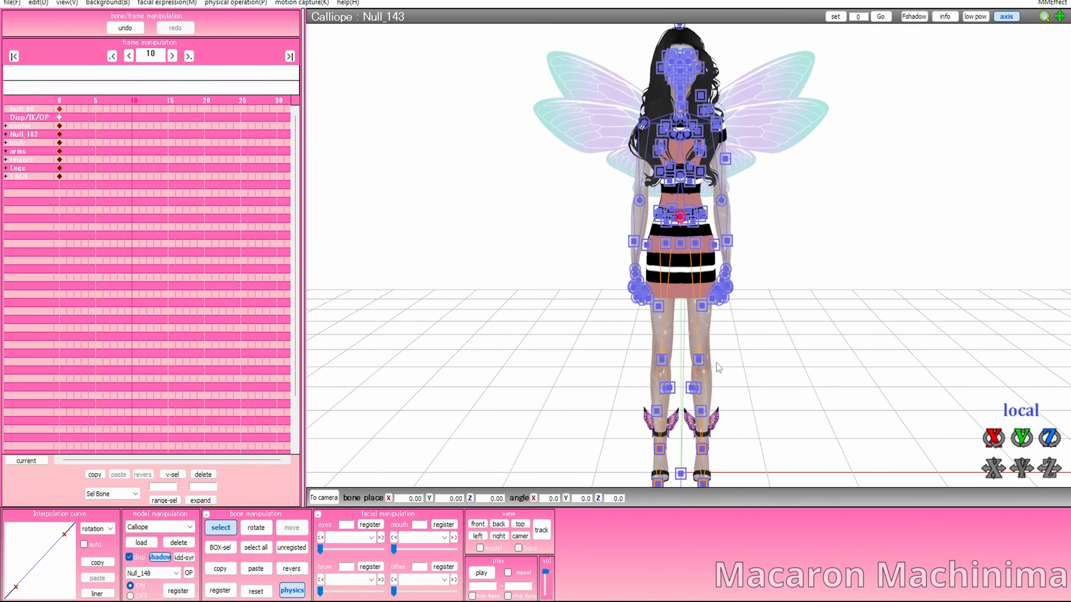
- Move the left foot IK bone outward along X at frame 16 and register it
right_click_drag(757, 428, 763, 413)
left_click(701, 447)
key("Right")
key("Right")
key("Right")
key("Right")
key("Right")
key("Right")
key("Right")
key("Right")
key("Left")
mouse_move(993, 469)
left_mouse_down()
mouse_move(993, 436)
mouse_move(993, 458)
left_mouse_up()
left_click(226, 589)
- Register the center bone at frame 17, and raise and tilt the left foot IK bone and register it
key("Right")
left_click(680, 241)
left_click(223, 590)
key("Left")
left_click(719, 448)
left_click_drag(1021, 469, 1021, 441)
left_click_drag(993, 438, 994, 460)
left_click(220, 590)
- Step through the animation from frame 0 to frame 18 to examine the leg movement
key("Home")
key("Right")
key("Right")
key("Right")
key("Right")
key("Right")
key("Right")
key("Right")
key("Right")
key("Right")
key("Right")
key("Right")
key("Right")
key("Right")
key("Right")
key("Right")
key("Right")
key("Right")
key("Right")
- Register the spine bone at the waist at frames 10 and 16, with a slight rotation on Z
left_click(693, 215)
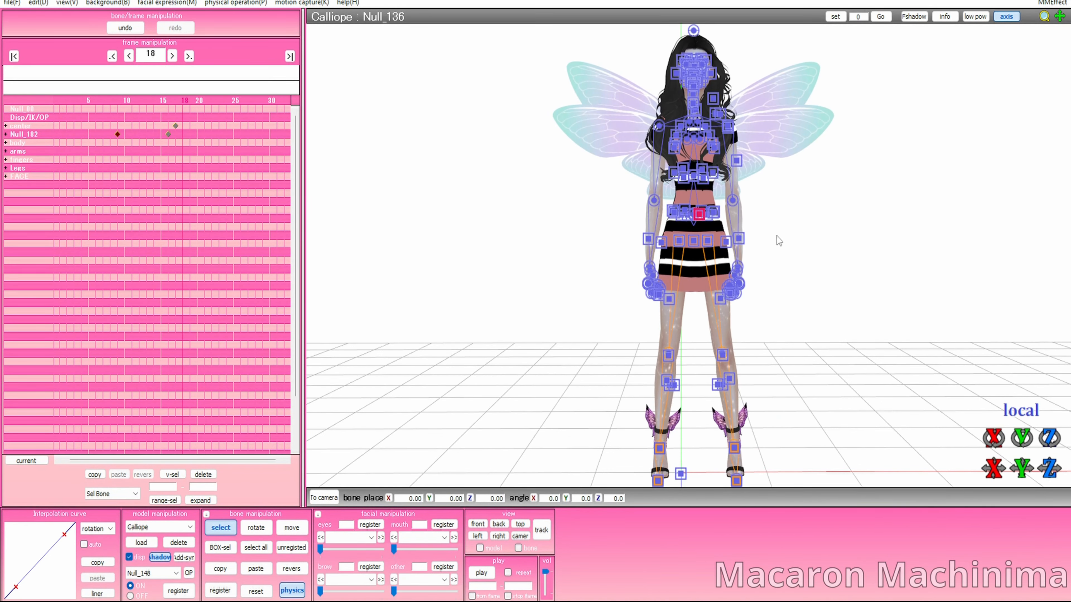
left_click(694, 215)
left_click(220, 591)
key("Left")
key("Left")
key("Left")
key("Left")
key("Left")
key("Left")
key("Left")
key("Left")
key("Left")
left_click_drag(1049, 438, 1021, 446)
key("Right")
left_click(220, 590)
- Rotate the left shoulder bone (Null_90) to 2.2 on Z at frame 18, register it and shape its interpolation curve into an S
key("Right")
key("Right")
key("Right")
key("Right")
key("Right")
key("Right")
key("Right")
left_click(698, 122)
key("Right")
left_click_drag(1050, 438, 1049, 442)
key("Return")
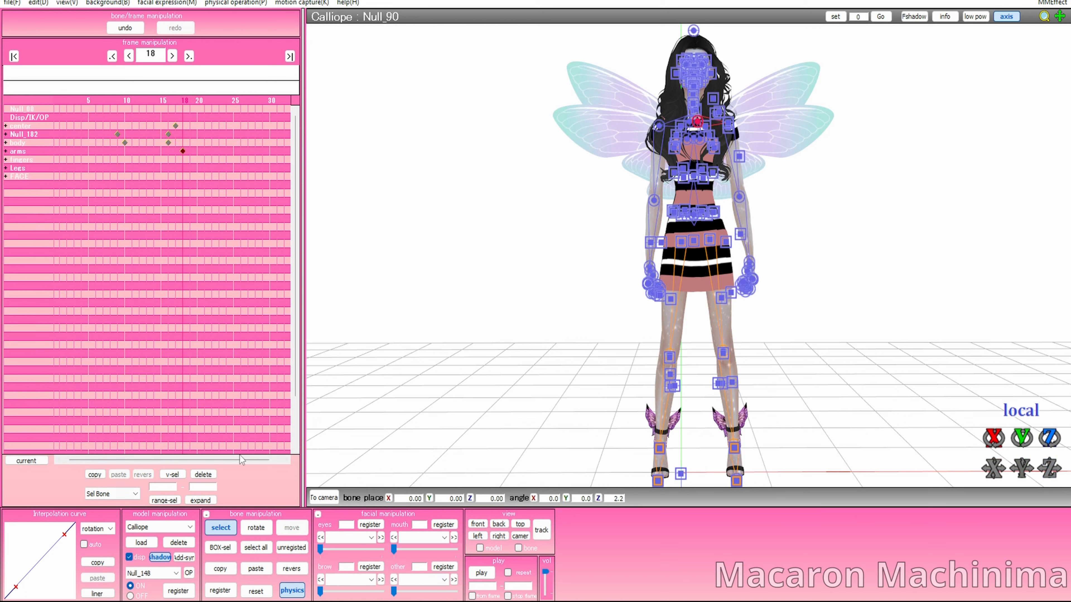
left_click_drag(64, 534, 27, 546)
left_click_drag(15, 586, 46, 583)
key("Left")
key("Right")
- Rotate the left upper arm bone (Null_91) to about 18.9 on Z at frame 18, register it and make its interpolation curve S-shaped
left_click(728, 124)
left_click_drag(1050, 438, 1049, 417)
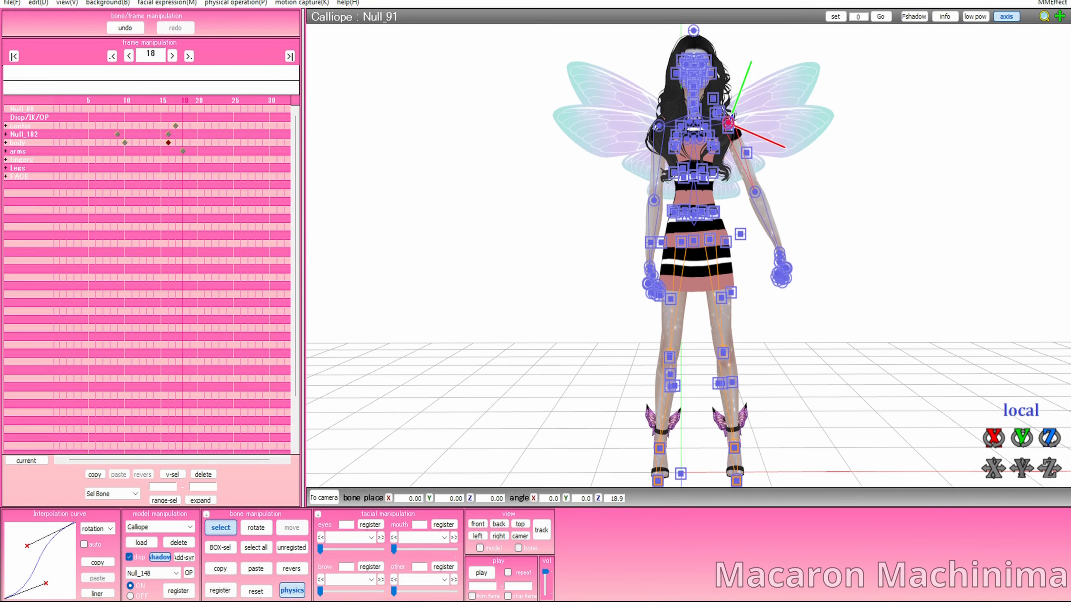
key("Return")
left_click_drag(64, 534, 34, 537)
left_click_drag(16, 587, 39, 578)
- Rotate the left forearm bone (Null_92) to about 56.0, -95.7 and 27.4 at frame 19, register it and shape its interpolation curve into an S
key("Right")
left_click(764, 186)
key("x")
left_click_drag(763, 170, 770, 160)
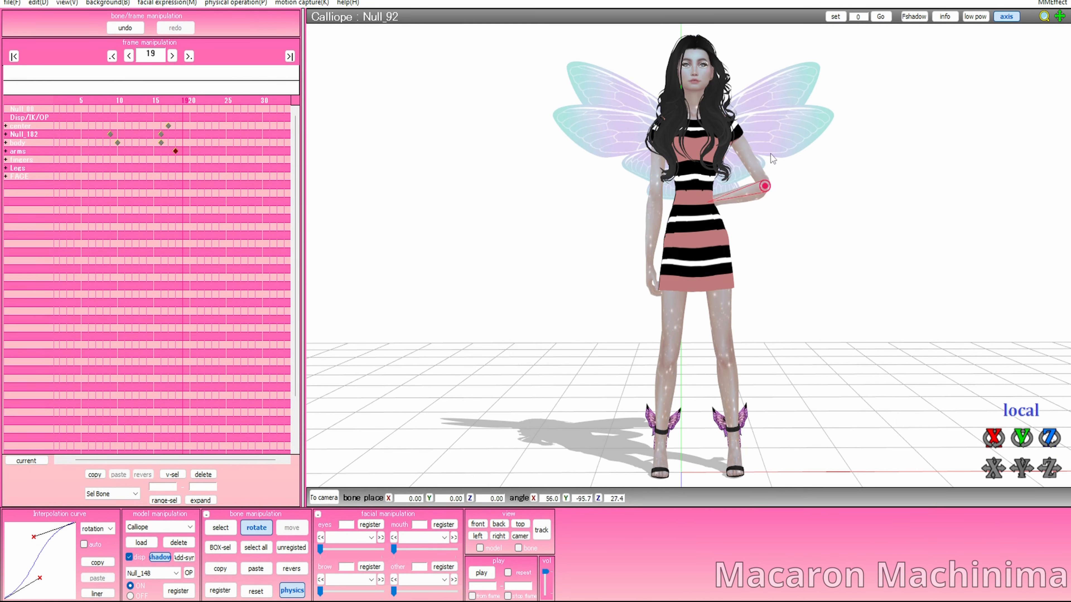
key("Return")
left_click_drag(64, 535, 39, 536)
left_click_drag(16, 586, 39, 584)
- Raise the left upper arm bone (Null_91) further outward at frame 18 and register it again
key("Left")
key("c")
left_click(728, 123)
key("x")
left_click(220, 591)
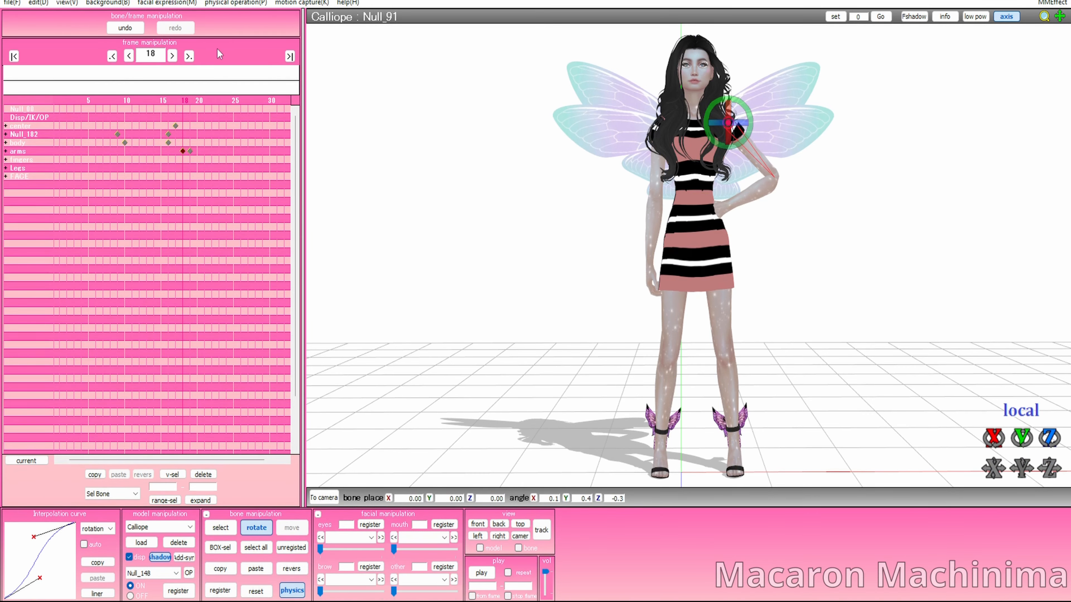
- Rotate the left hand bone (Null_95) to about 1.2, 14.3 and -64.5 at frame 19, register it and make its interpolation curve S-shaped
left_click(172, 56)
left_click(718, 207)
left_click_drag(743, 206, 789, 208)
right_click_drag(834, 253, 813, 270)
left_click(220, 590)
left_click_drag(65, 534, 37, 544)
left_click_drag(16, 587, 39, 582)
- Examine the hand-on-hip pose from the side and front while stepping back through the previous frames
right_click_drag(464, 295, 364, 311)
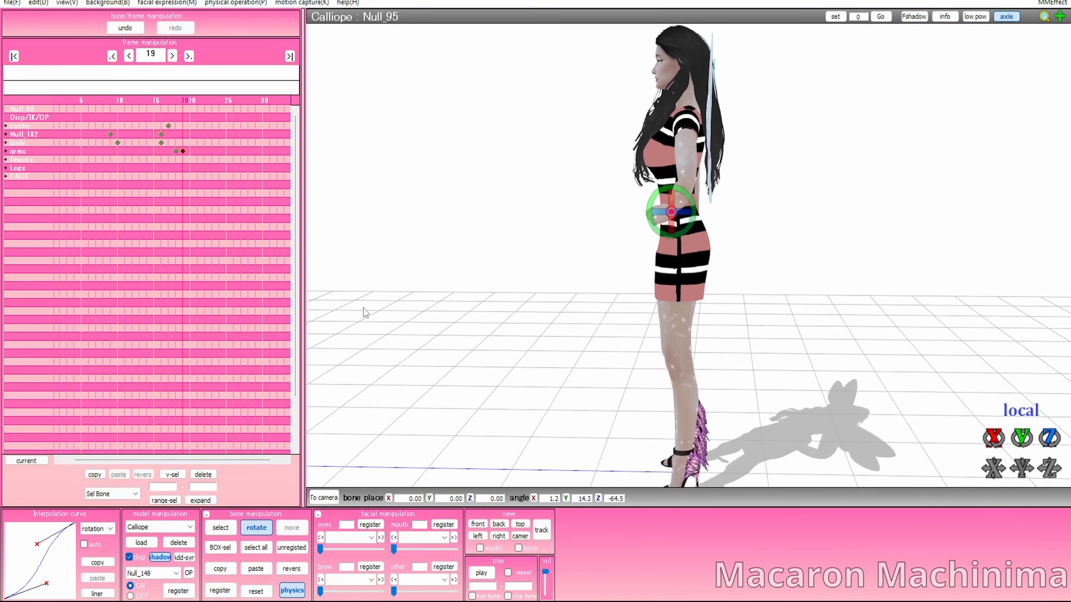
key("c")
left_click(690, 181)
key("x")
right_click_drag(569, 371, 694, 382)
key("Left")
key("Left")
key("Left")
key("Left")
scroll(697, 385, "up", 5)
left_click(731, 241)
- Register the lower spine bone (Null_02) at frame 16 and shape its interpolation curve into an S
key("Right")
key("c")
left_click(672, 239)
key("x")
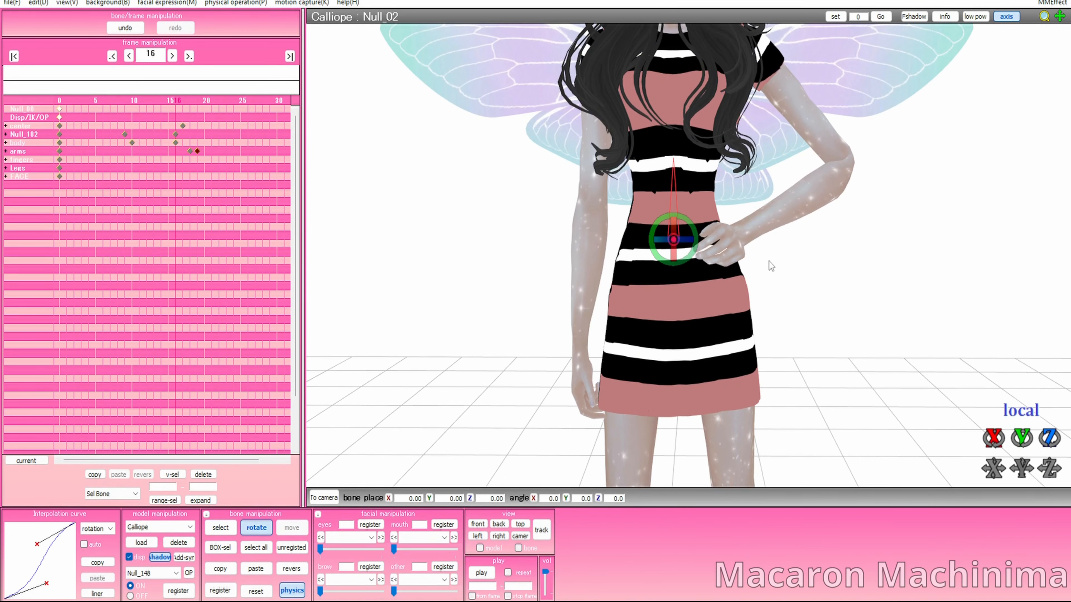
scroll(679, 230, "down", 5)
left_click(220, 591)
left_click_drag(64, 534, 32, 546)
left_click_drag(15, 586, 40, 579)
- Rotate the middle spine bone (Null_03) slightly on Z at frame 17 and register it
key("Right")
key("c")
left_click(679, 194)
key("x")
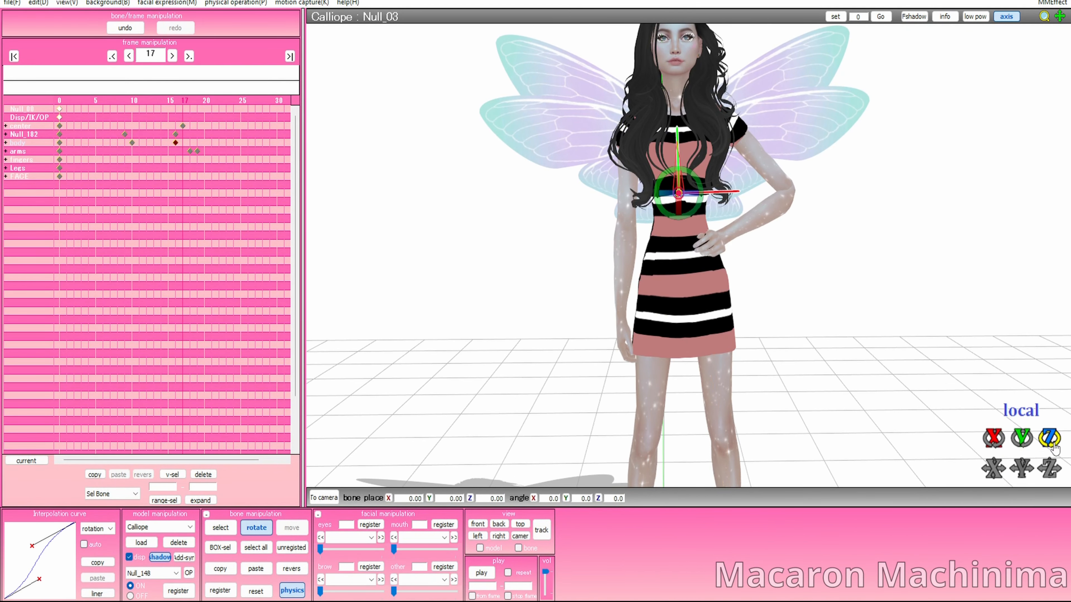
left_click_drag(1049, 439, 1049, 427)
left_click(220, 591)
- Rotate the neck bone (Null_05) slightly on X at frame 18, register it and make its interpolation curve S-shaped
left_click(172, 56)
key("c")
right_click_drag(676, 109, 784, 112)
left_click(657, 91)
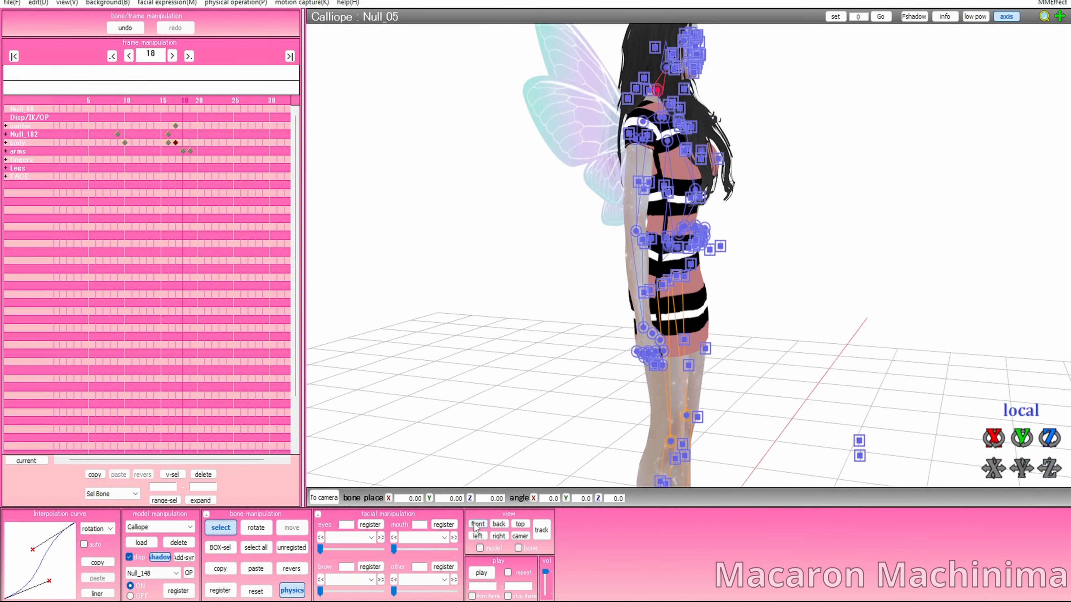
left_click(477, 524)
key("x")
left_click_drag(993, 439, 994, 458)
left_click(220, 590)
left_click_drag(64, 534, 36, 544)
left_click_drag(16, 587, 39, 580)
- Tilt the head bone (Null_06) to about 4.6 on Z at frame 19, register it and adjust its interpolation curve
left_click(172, 56)
key("c")
mouse_move(700, 123)
right_mouse_down()
mouse_move(801, 131)
mouse_move(702, 137)
right_mouse_up()
left_click(702, 110)
left_click_drag(1049, 439, 1049, 421)
left_click(220, 590)
left_click_drag(64, 535, 26, 544)
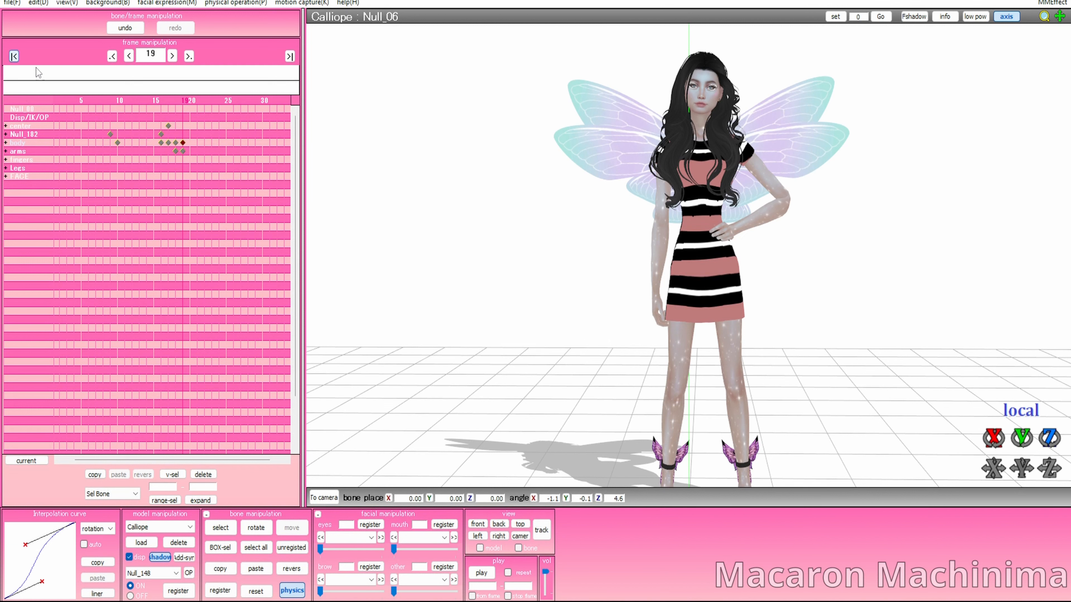
- Play the animation to check the arm, spine and head motion
left_click(161, 134)
left_click(481, 573)
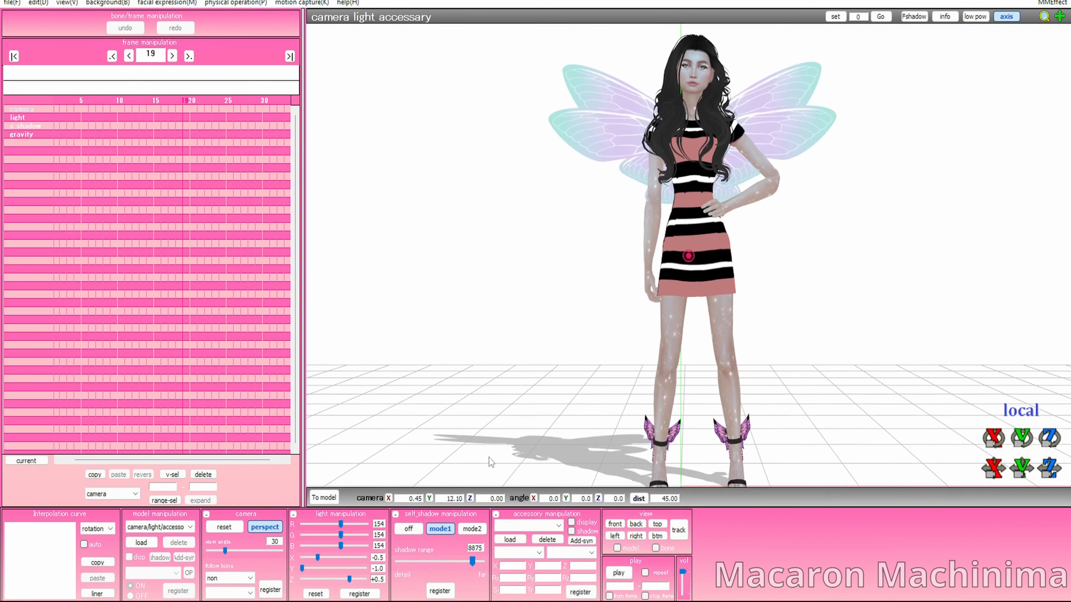
left_click(489, 574)
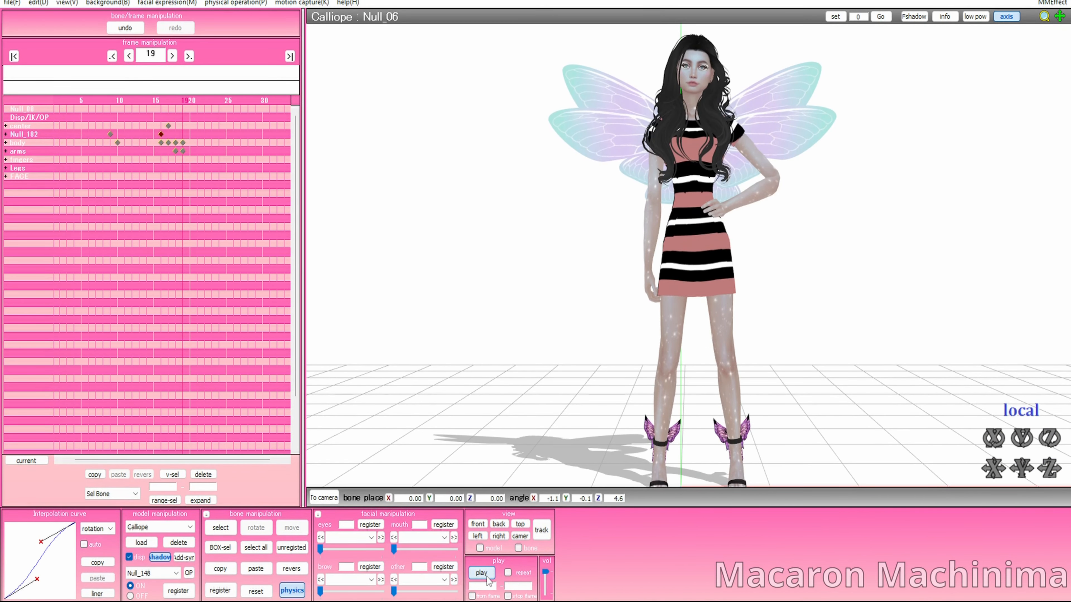
- Rotate and register the right forearm bone, and shape its interpolation curve into an S
left_click(220, 591)
left_click(220, 527)
left_click_drag(64, 534, 42, 535)
left_click(652, 204)
left_click(256, 528)
key("Right")
left_click(220, 591)
left_click_drag(16, 587, 39, 584)
- Rotate and register the right hand bone with an S-shaped interpolation curve
left_click(220, 528)
left_click(642, 271)
left_click(256, 527)
left_click(220, 591)
left_click_drag(64, 535, 34, 537)
left_click_drag(16, 587, 39, 583)
- Register all bones of the fingers group at frame 13
key("Left")
key("Left")
key("Left")
key("Left")
key("Left")
key("Left")
left_click(21, 160)
left_click(220, 590)
- Load a right-hand pose file from the Hands folder onto the fingers at frame 20
key("Right")
key("Right")
key("Right")
key("Right")
key("Right")
key("Right")
key("Right")
left_click(12, 2)
left_click(46, 88)
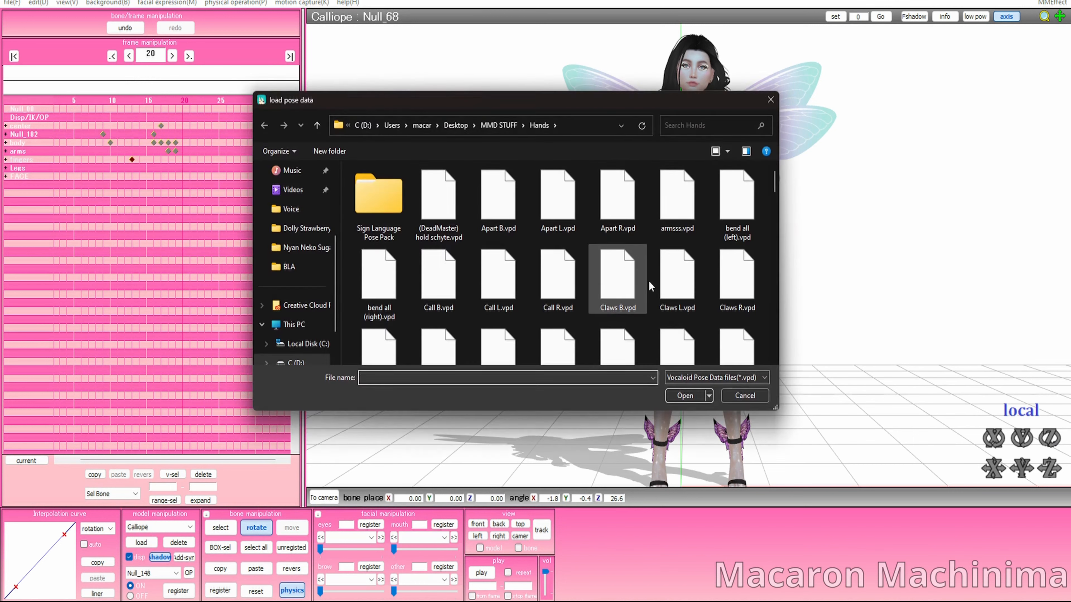
left_click(648, 279)
key("r")
scroll(534, 291, "down", 4)
double_click(534, 291)
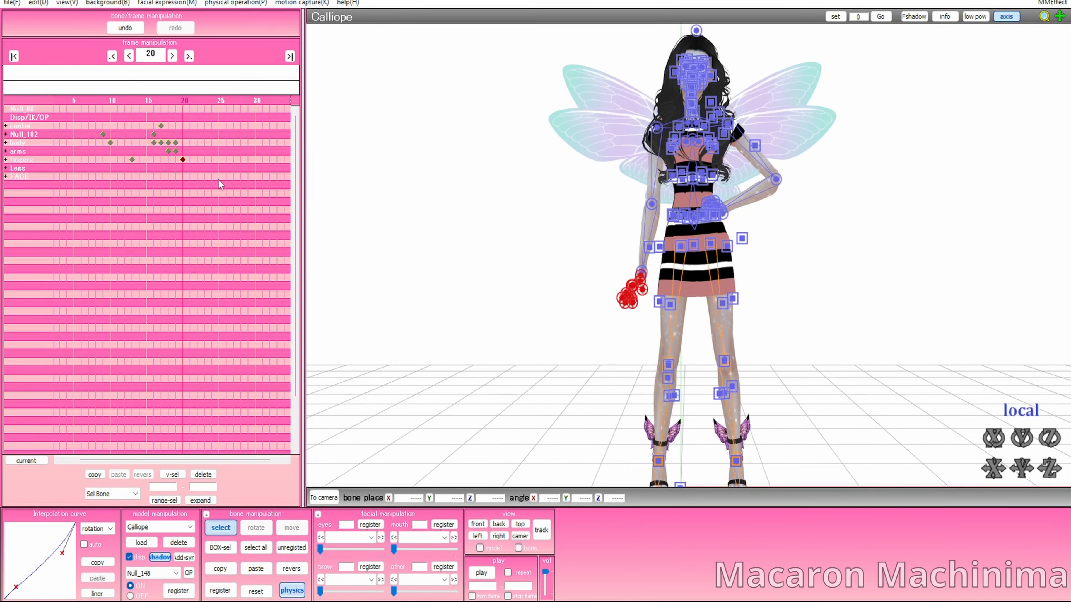
- Readjust the right hand and right forearm bones at frame 19 and register both
key("Left")
left_click(641, 271)
left_click(256, 527)
left_click(220, 591)
left_click(651, 204)
left_click(256, 527)
left_click(220, 590)
- Play the animation several times in camera mode to examine the complete movement
left_click(324, 498)
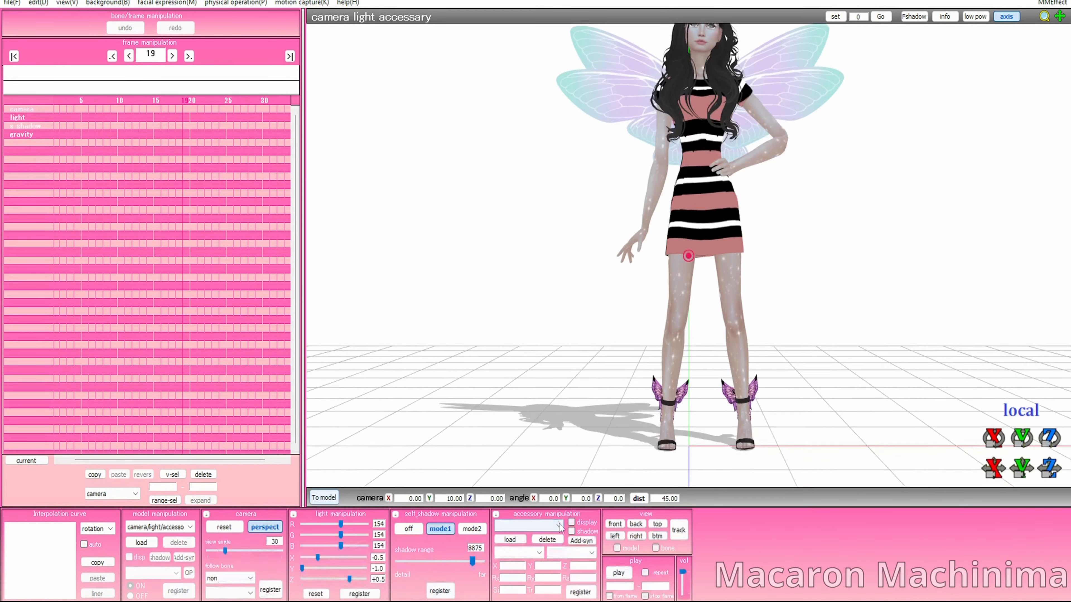
left_click(619, 573)
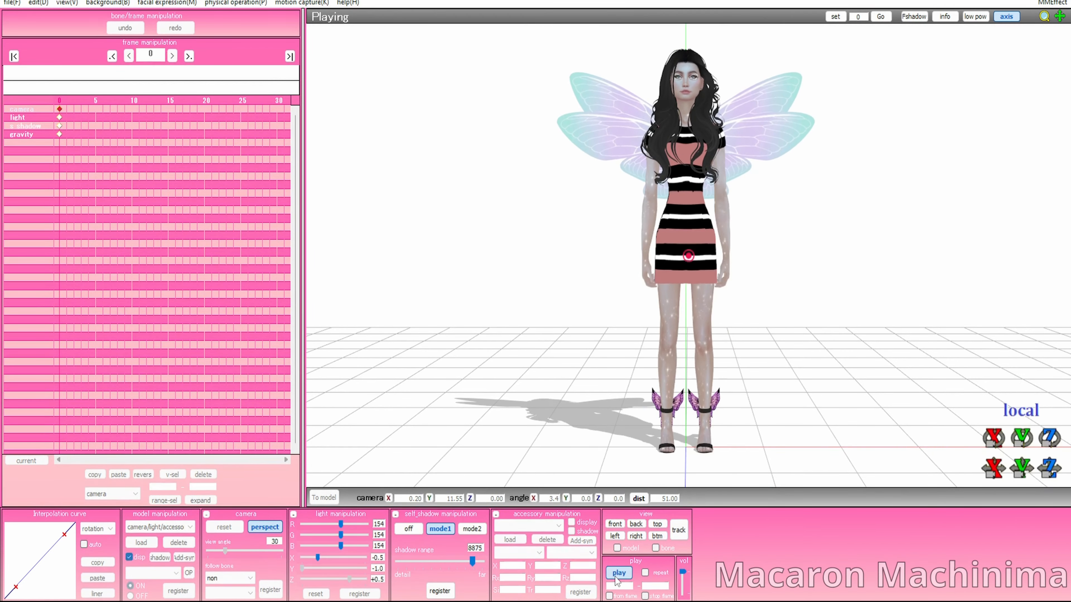
left_click(630, 578)
left_click(630, 578)
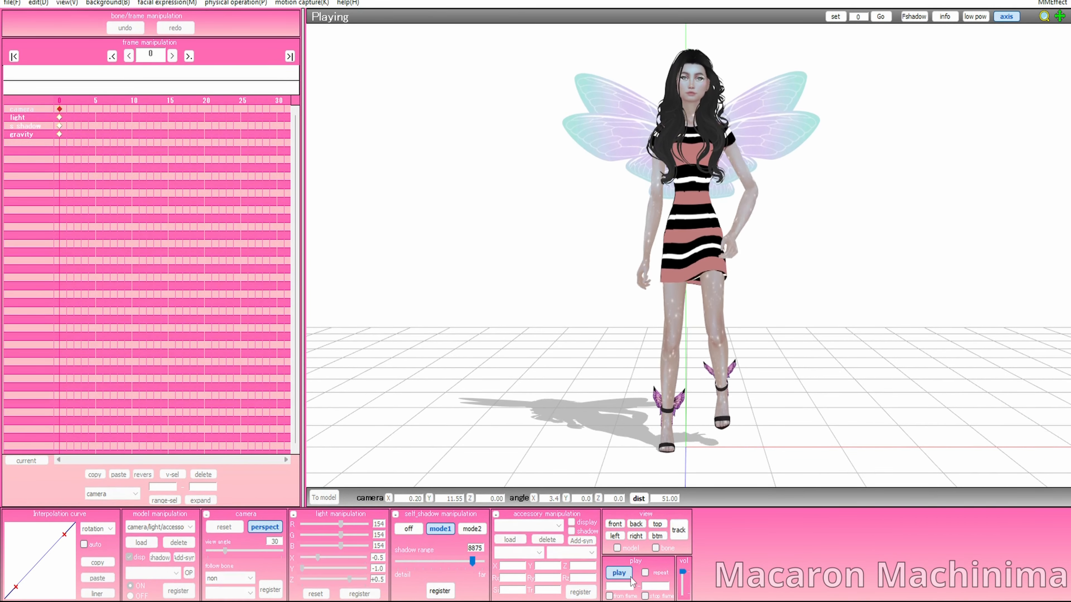
left_click(630, 579)
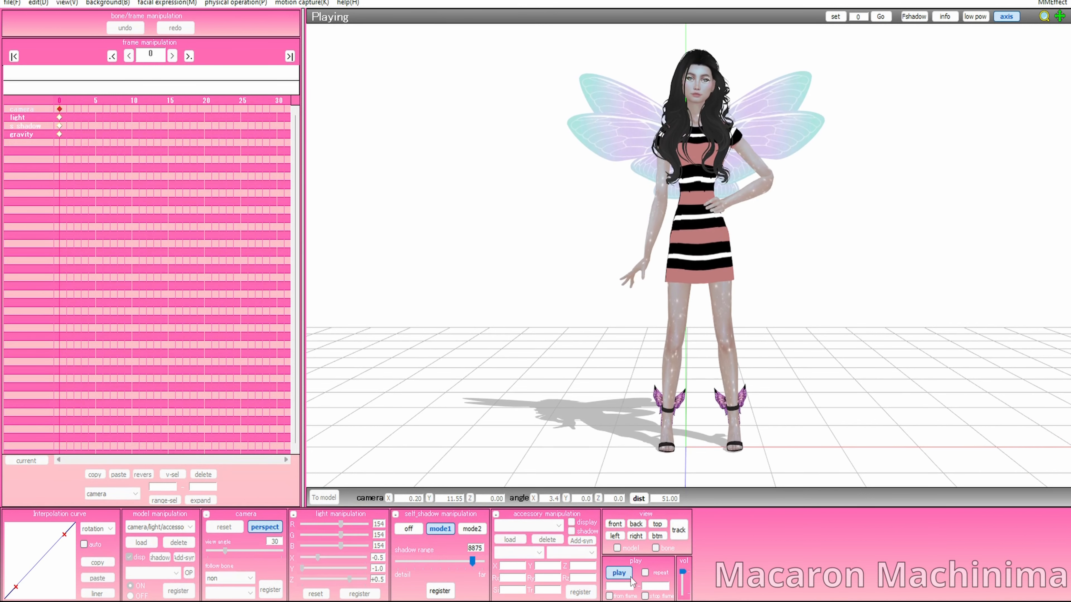
left_click(631, 579)
left_click(631, 578)
left_click(631, 579)
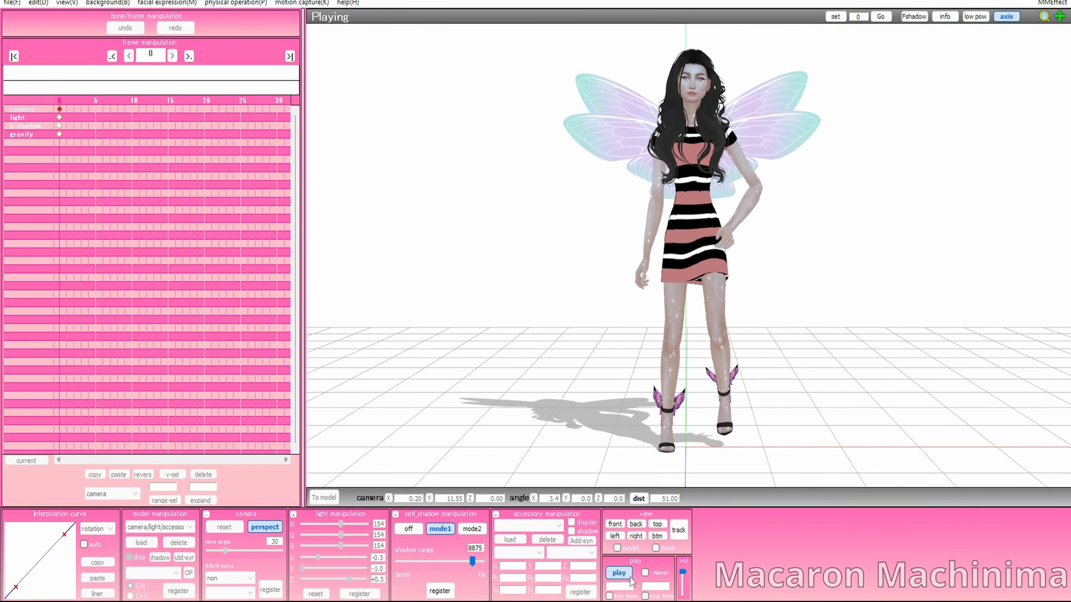
left_click(631, 579)
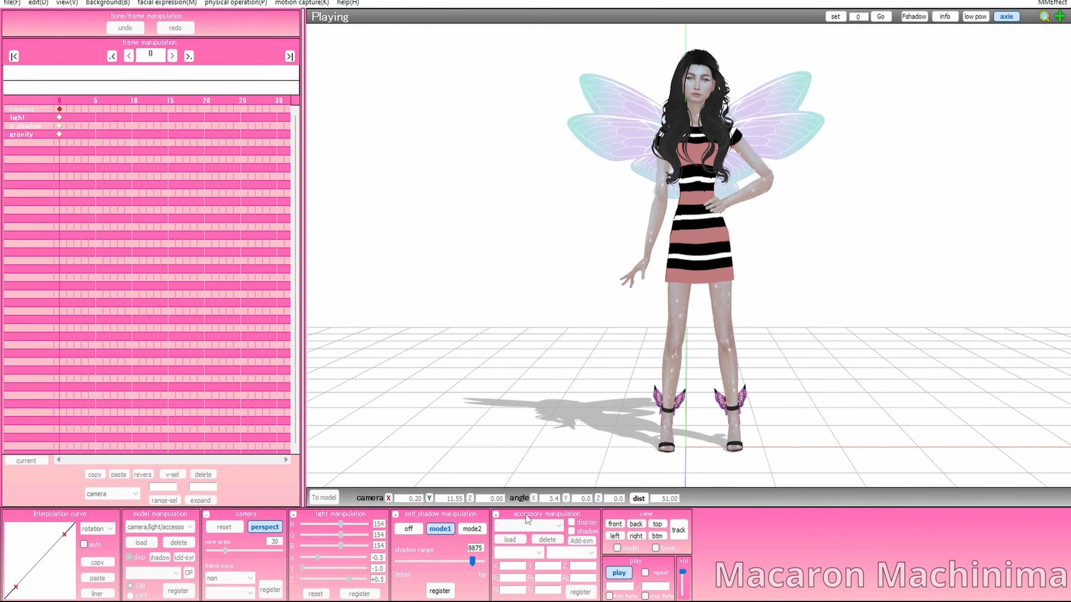
- Return to editing the Calliope model and select all of its bone frames
left_click(11, 3)
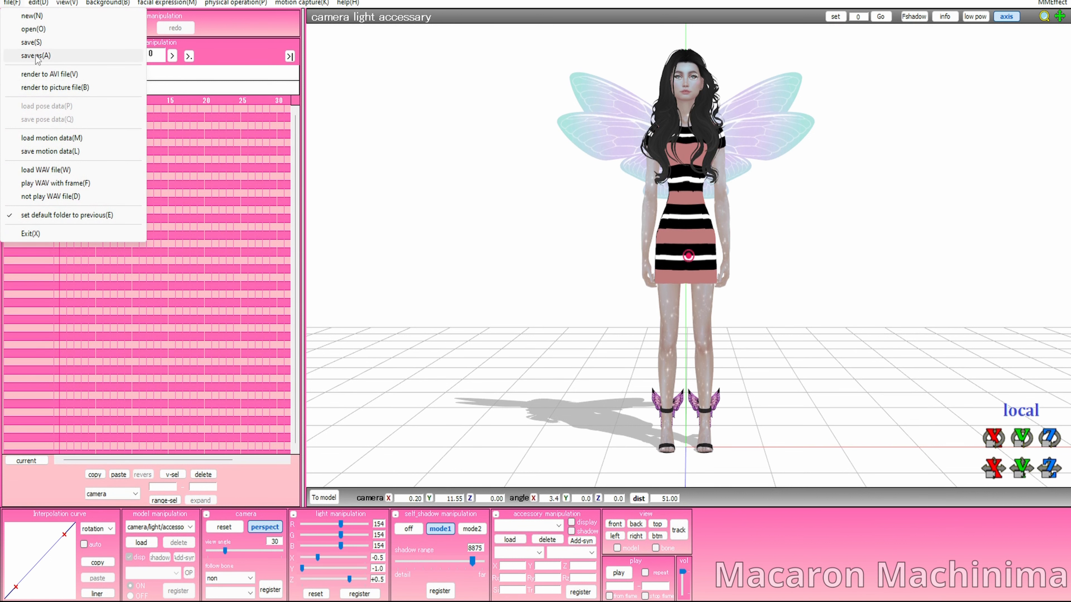
left_click(190, 186)
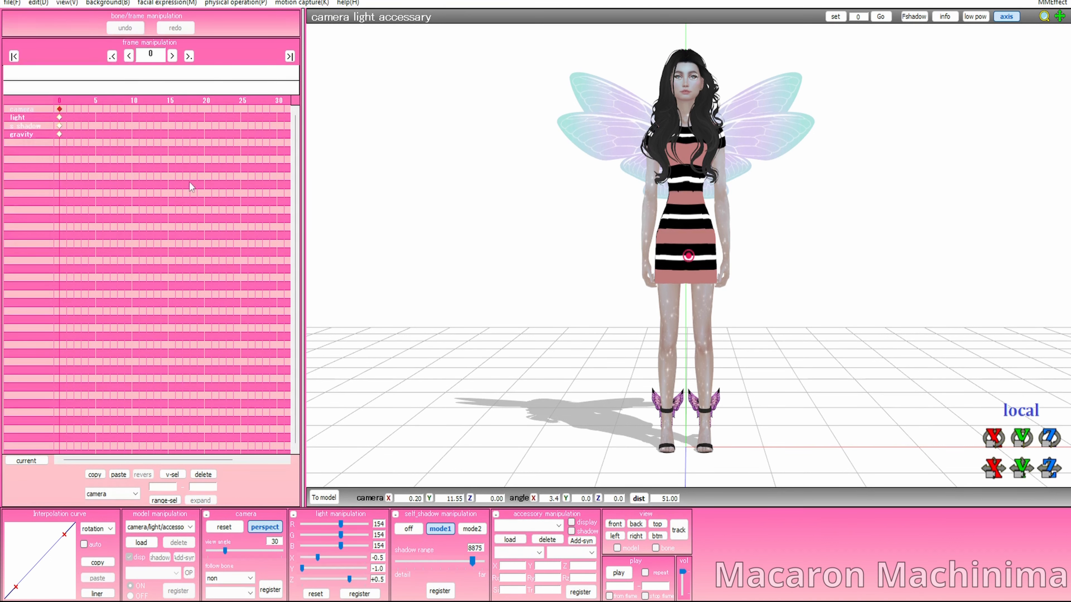
left_click(336, 502)
left_click(46, 3)
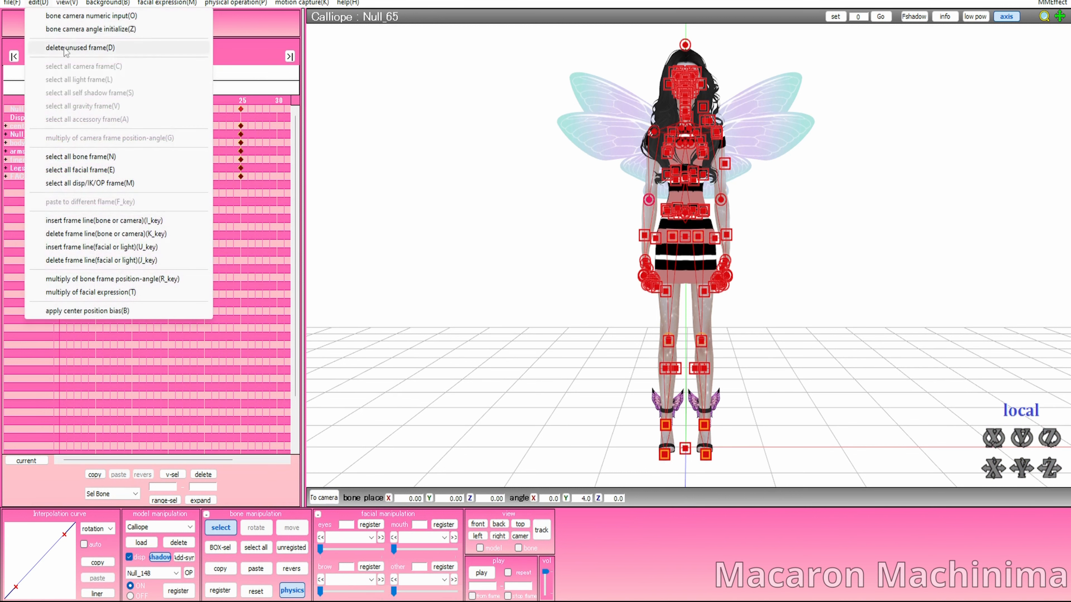
left_click(85, 155)
- Save the selected motion data as a VMD file in the BLA folder inside Dolly Strawberry
left_click(11, 3)
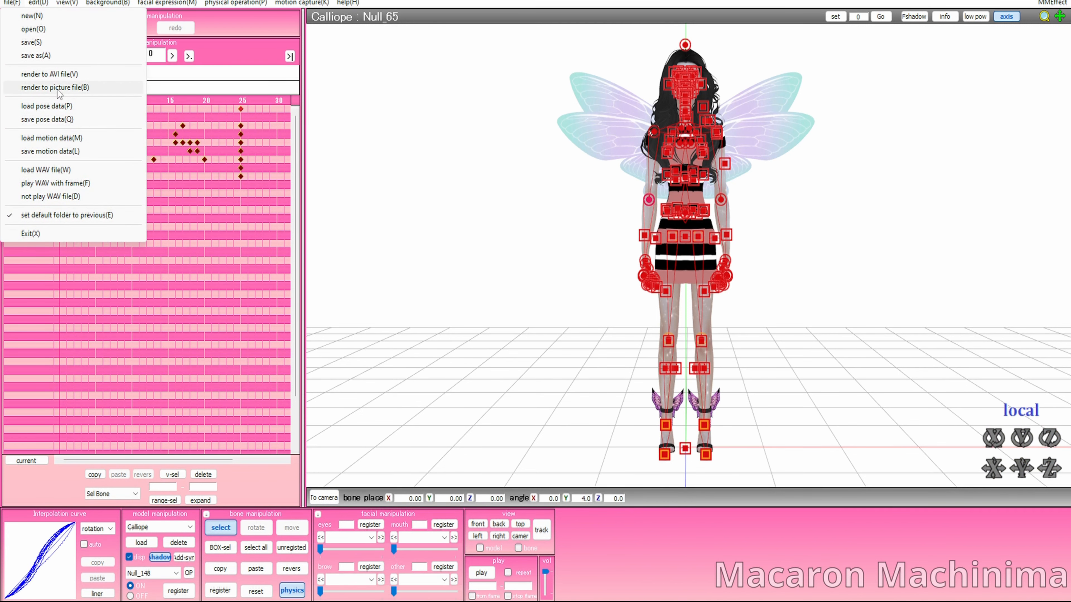
left_click(48, 152)
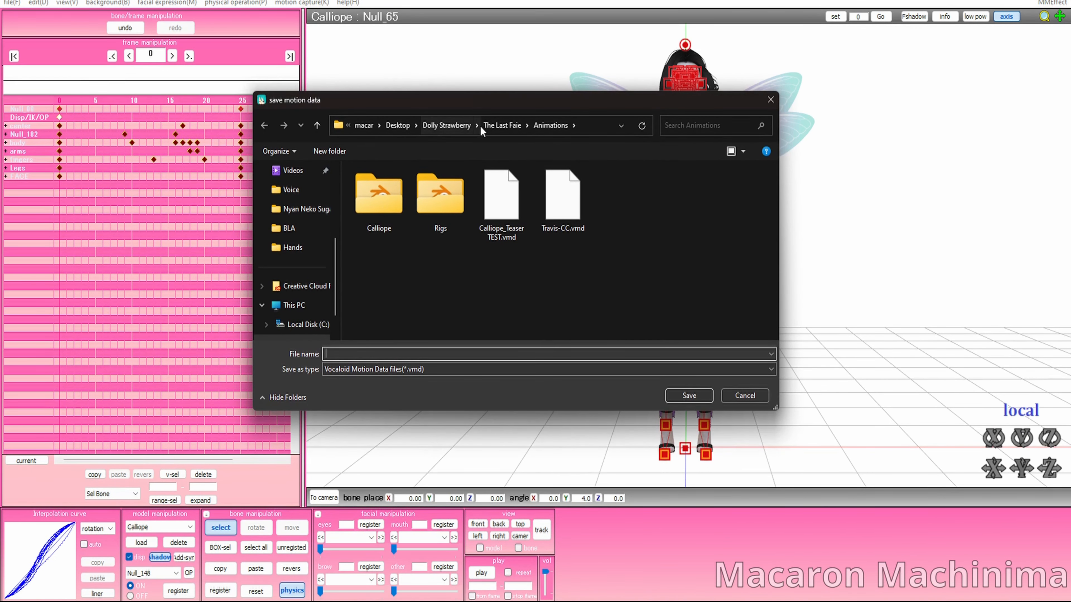
left_click(446, 125)
double_click(742, 239)
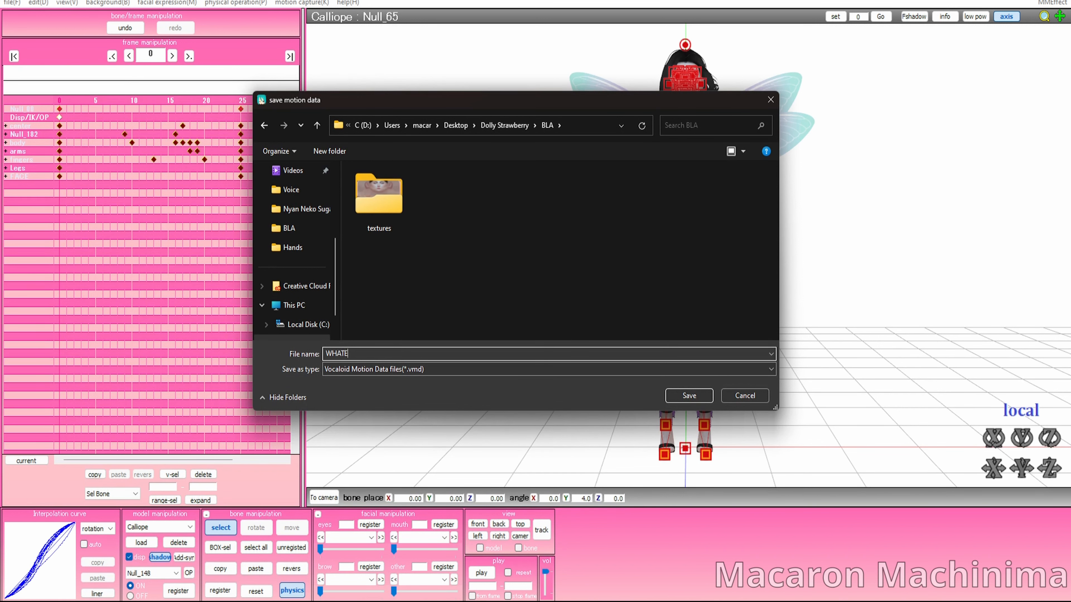
key("Return")
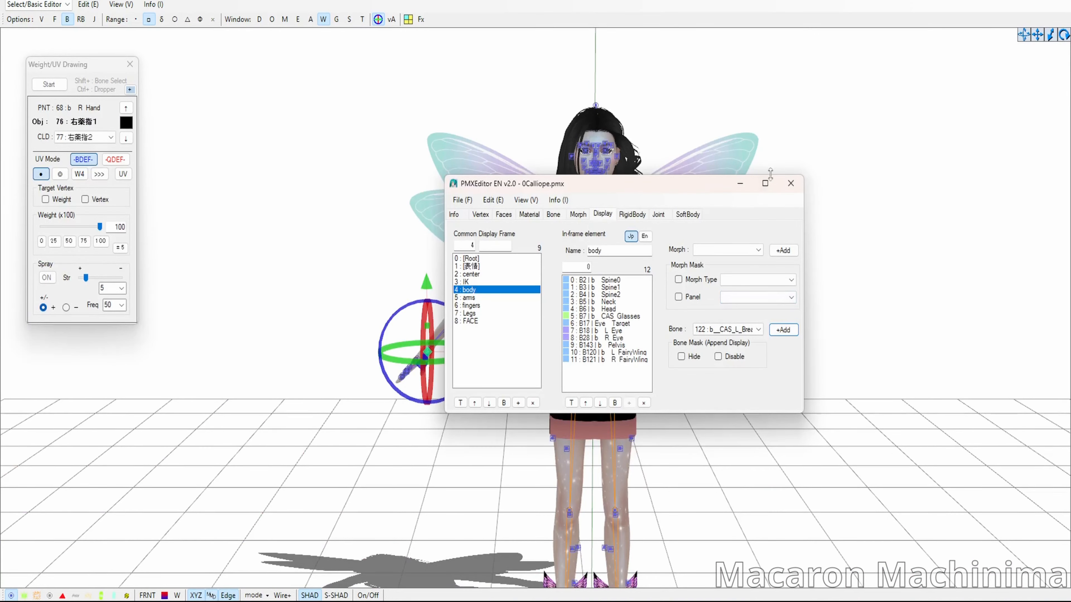
- Switch from PMXEditor to Blender and delete the default camera, cube and light
left_click(789, 185)
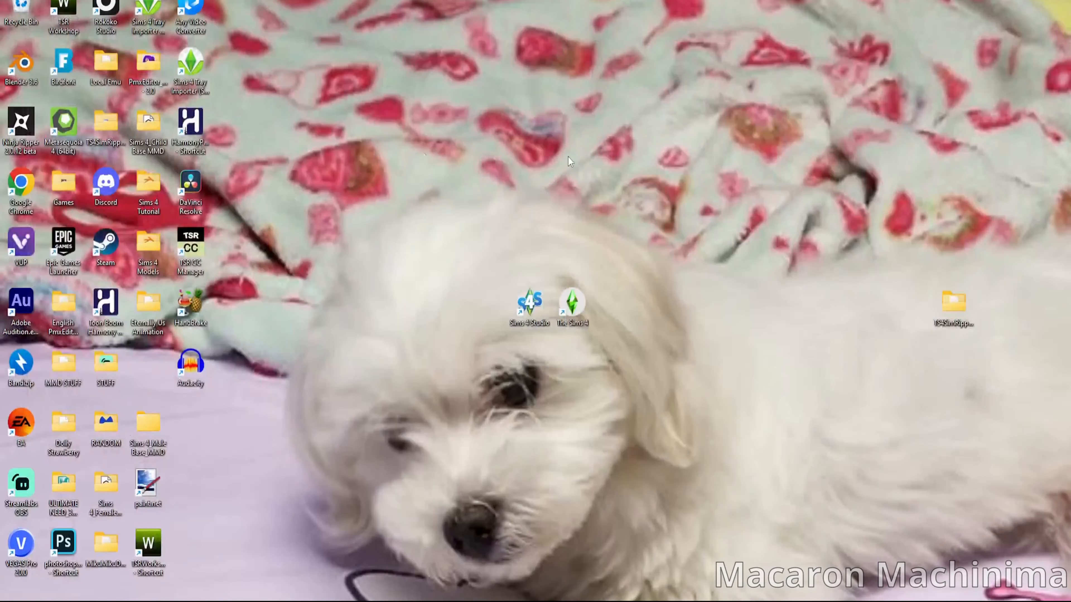
double_click(22, 65)
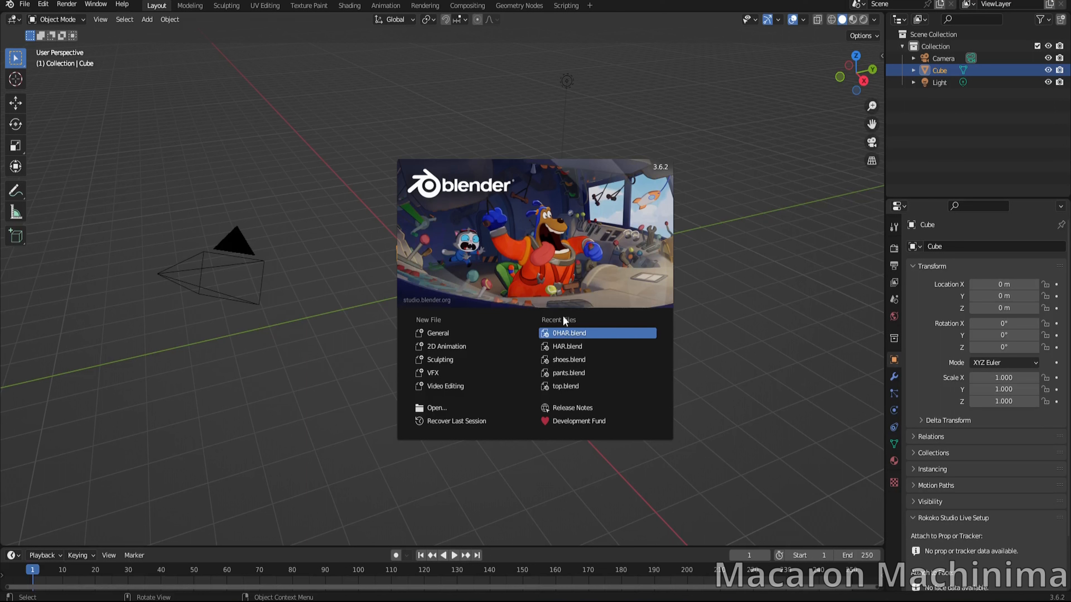
left_click(345, 264)
key("a")
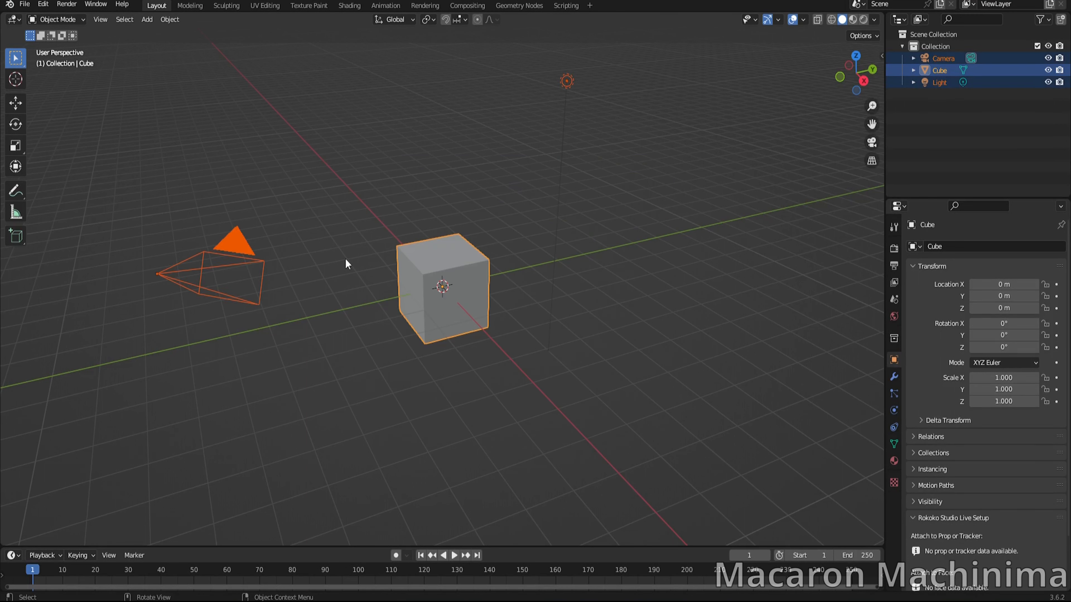
key("Delete")
left_click(24, 4)
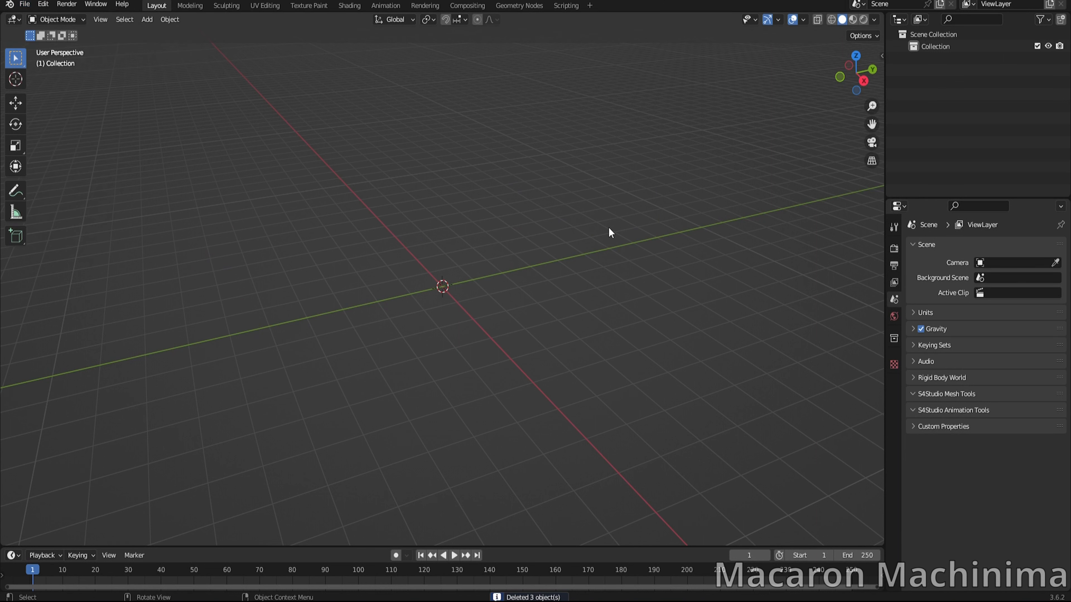
- Import the model 0Calliope.pmx from the BLA folder with MMD Tools at scale 0.08
key("n")
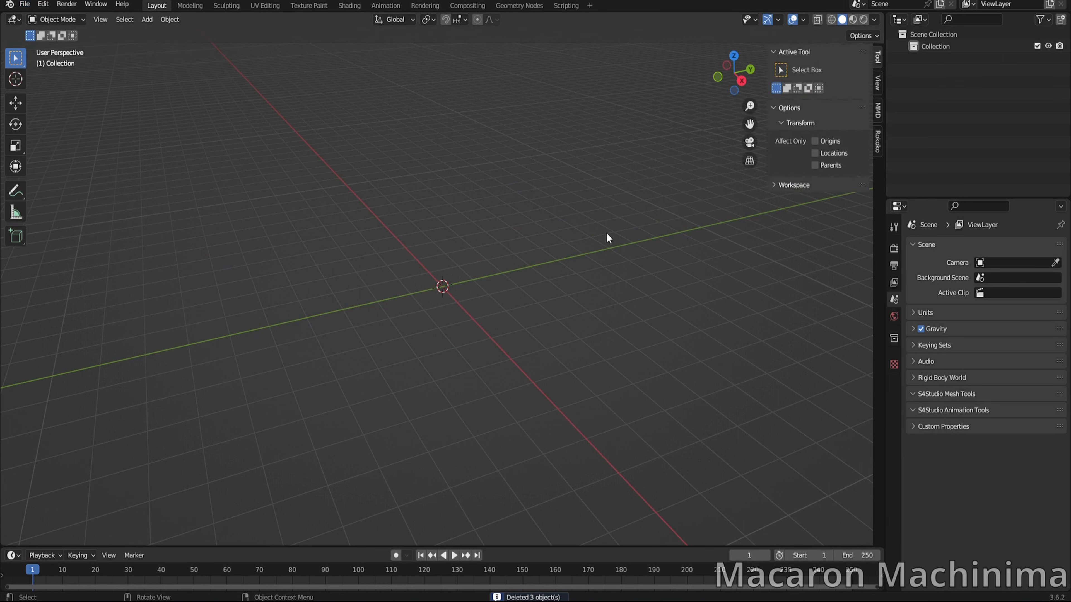
left_click(877, 113)
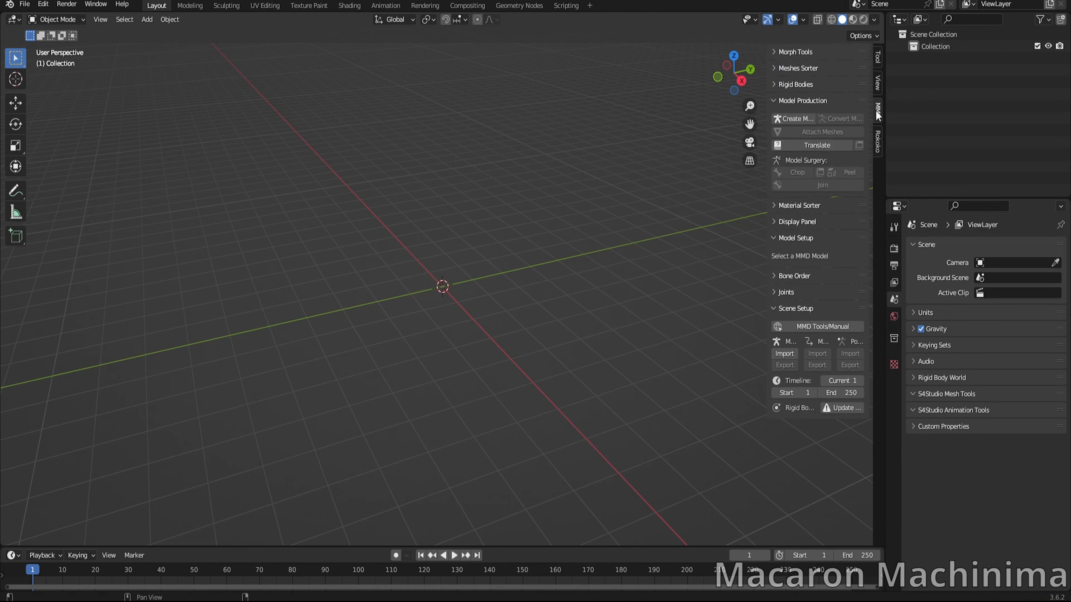
left_click(785, 353)
left_click(279, 414)
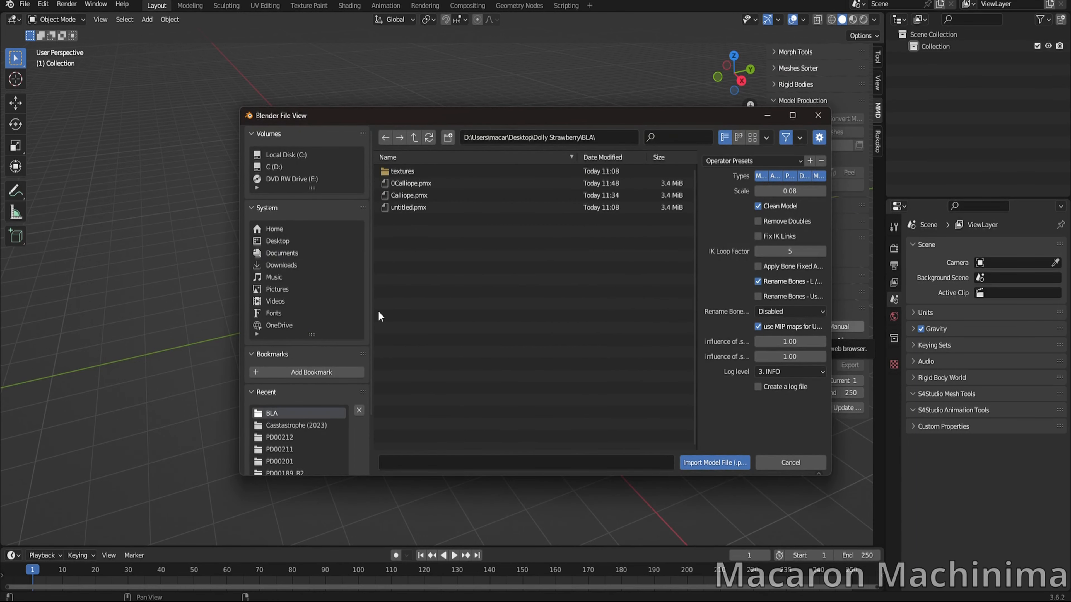
left_click(485, 184)
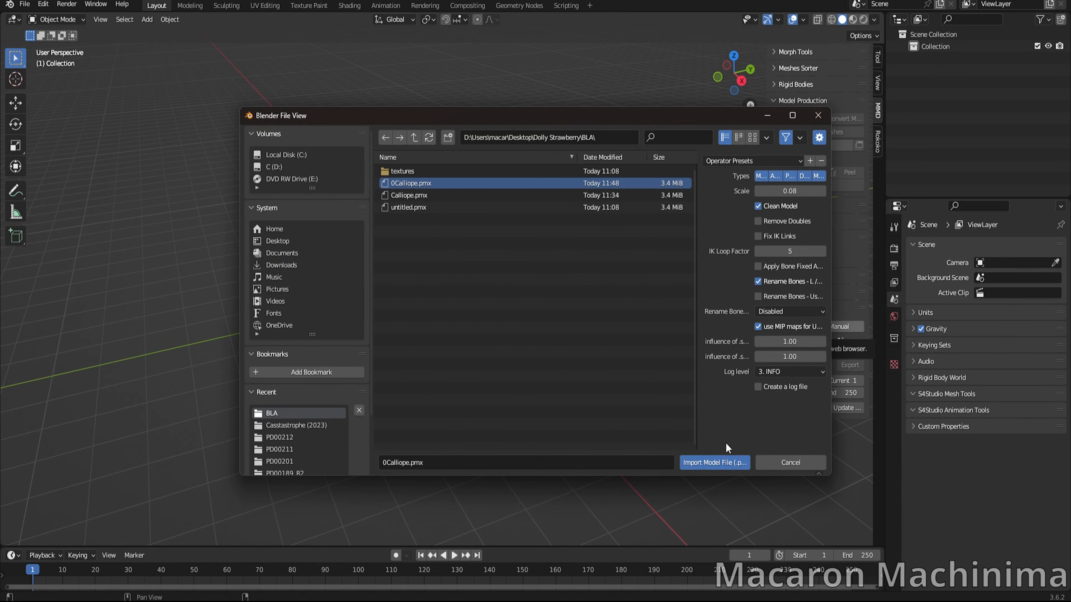
left_click(723, 462)
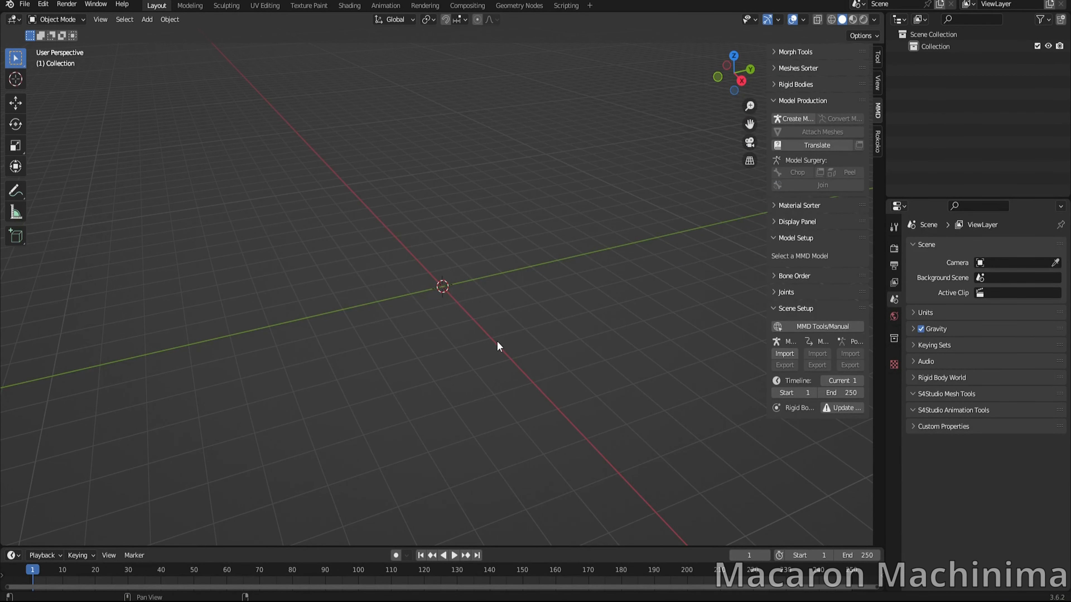
scroll(486, 334, "up", 5)
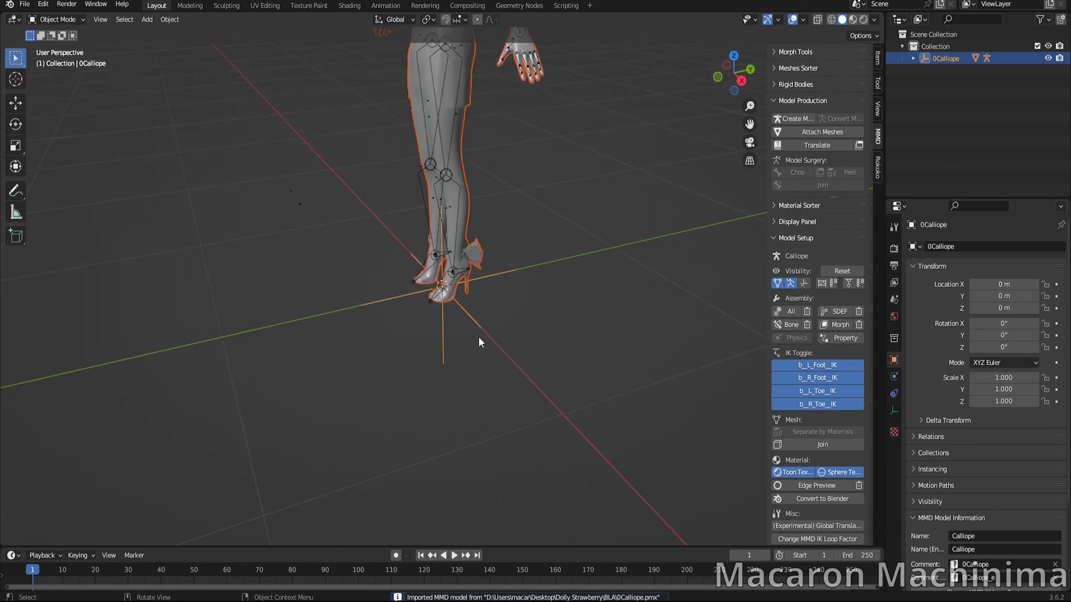
middle_click_drag(510, 297, 612, 522)
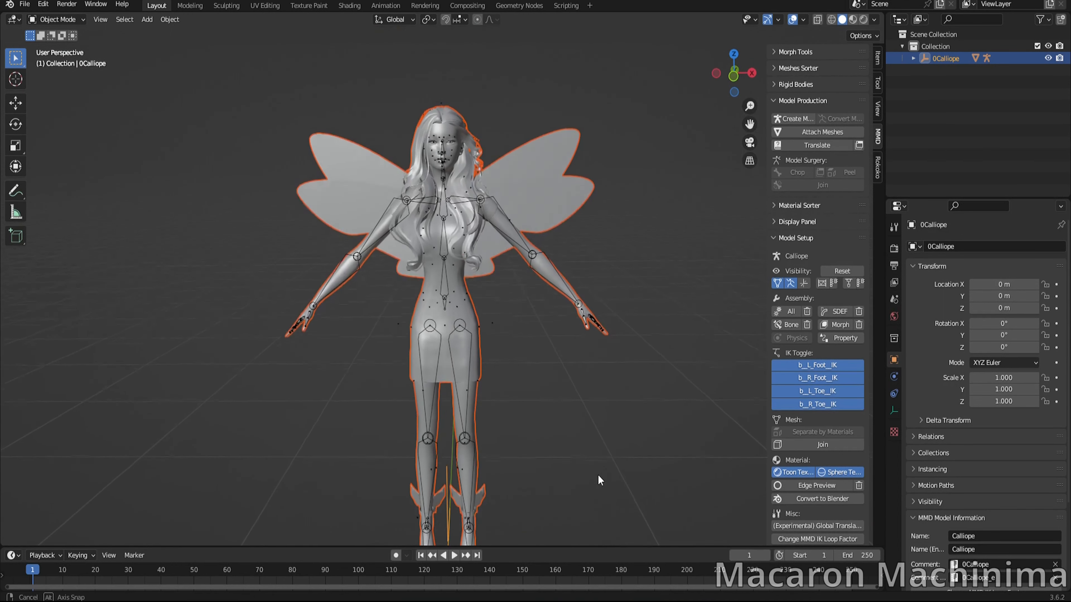
- Import the motion WHATEVER.vmd from the BLA folder onto the Calliope model at scale 0.08 with a margin of 0
scroll(849, 438, "down", 8)
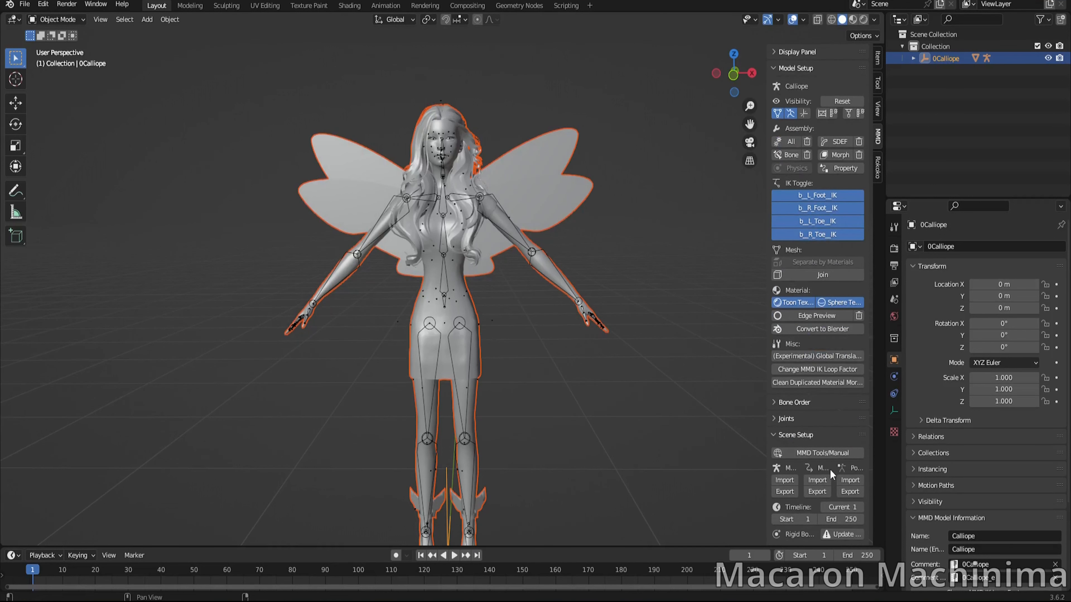
left_click(816, 481)
left_click(283, 415)
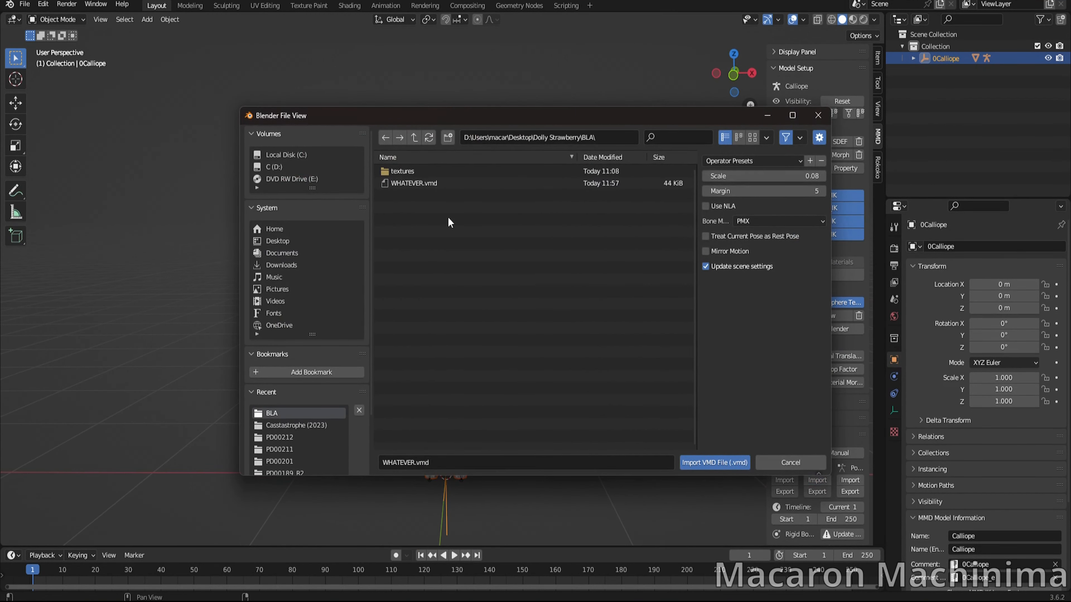
left_click(430, 183)
left_click(802, 193)
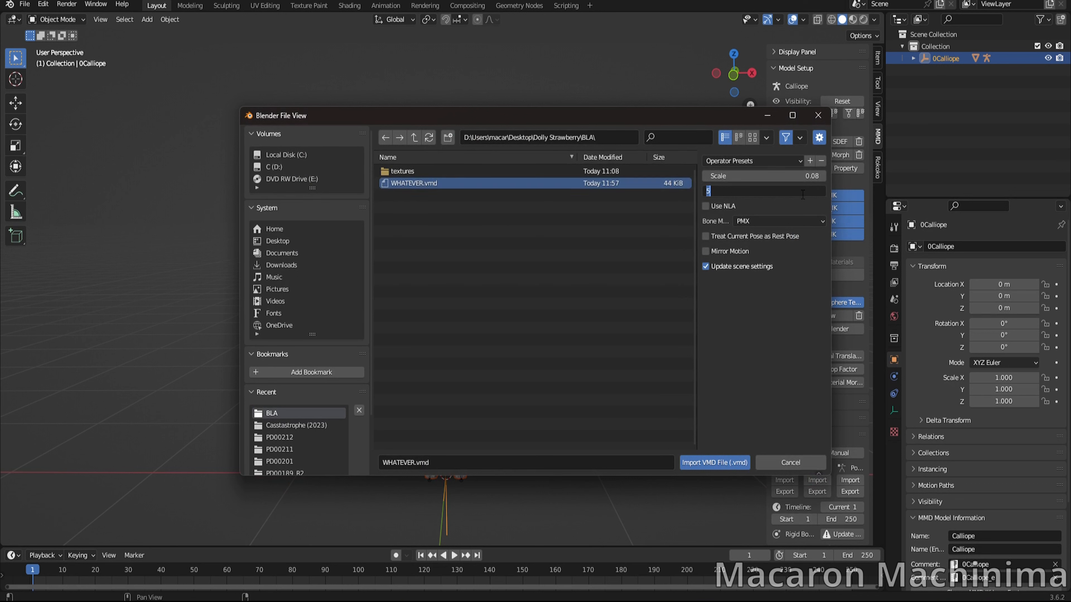
type("0")
key("Return")
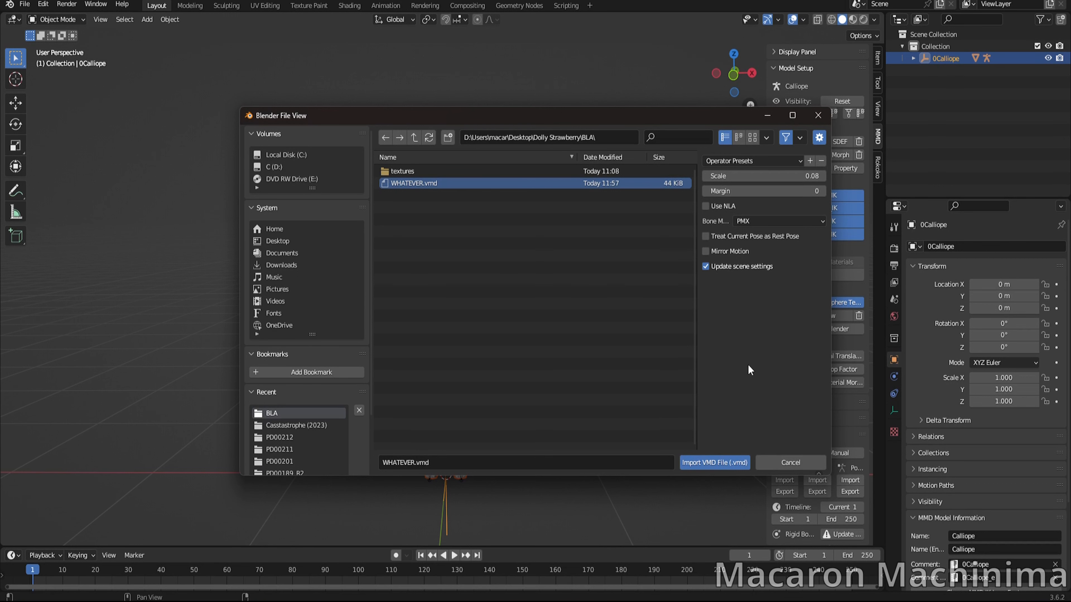
left_click(725, 463)
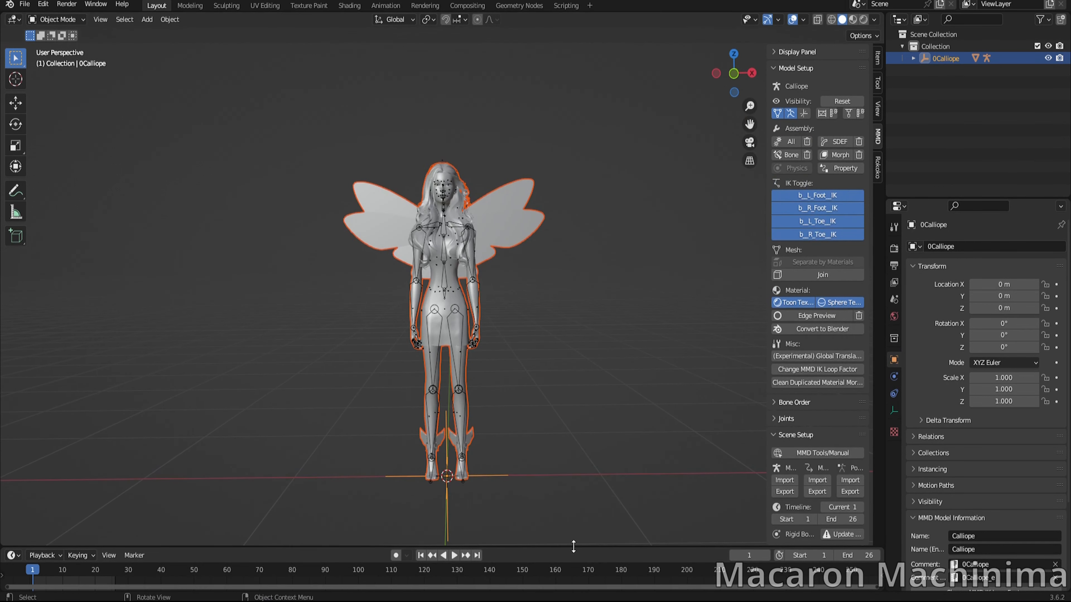
- Enlarge the timeline area and play back the imported motion
left_click_drag(573, 546, 536, 465)
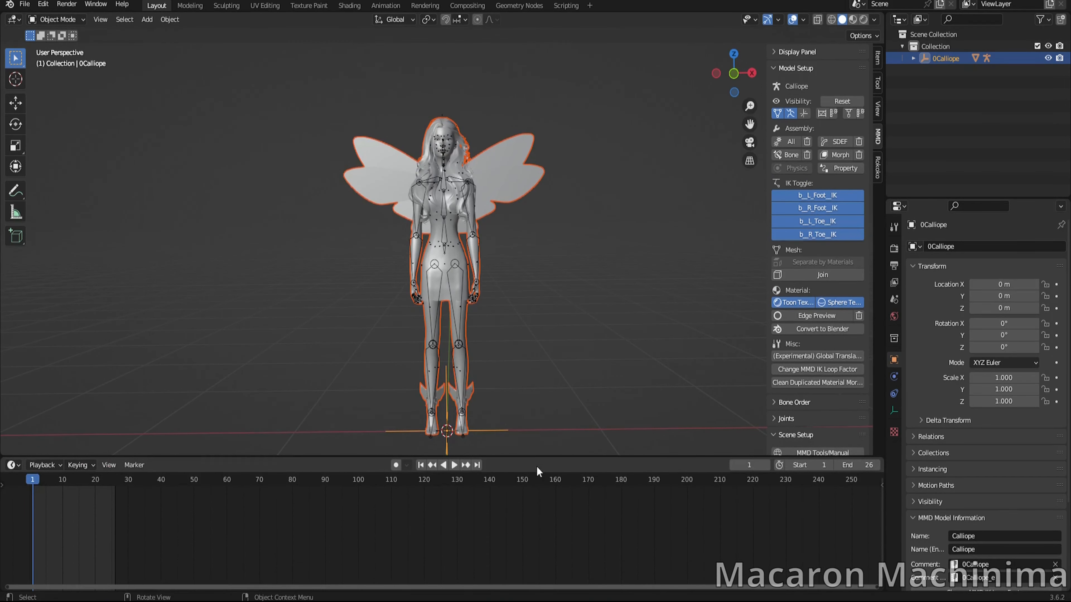
left_click(454, 465)
left_click(454, 465)
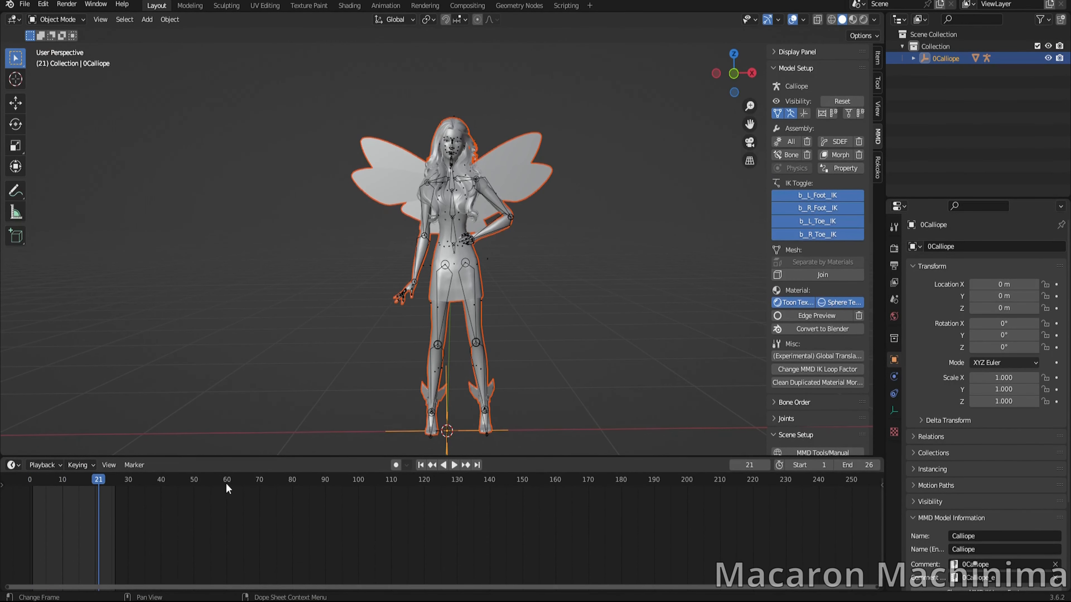
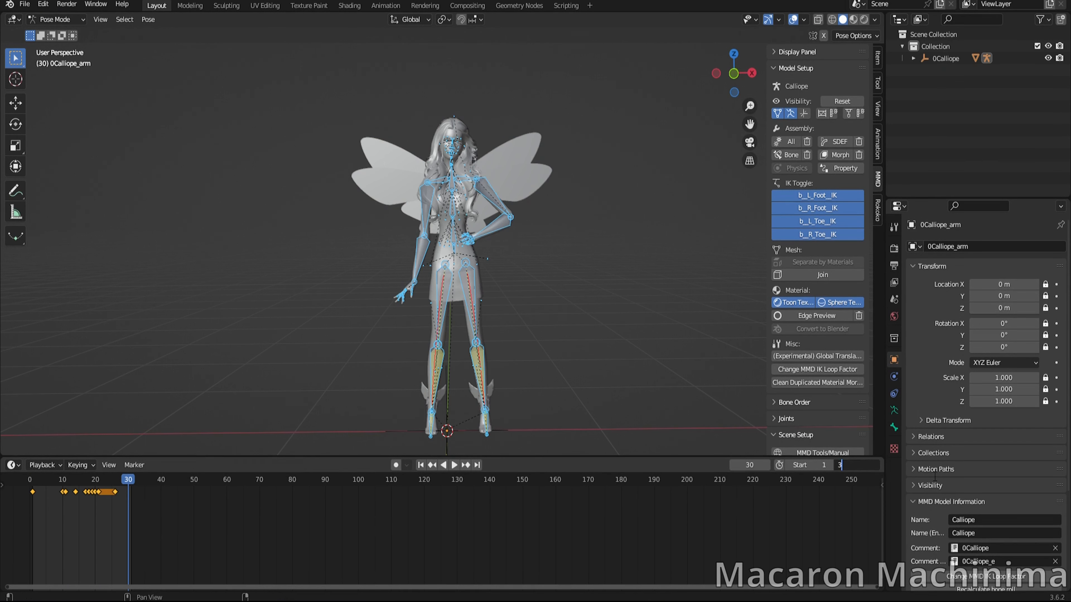
- Set the scene's end frame to 35 and shift all the armature's keyframes 4 frames later
key("Return")
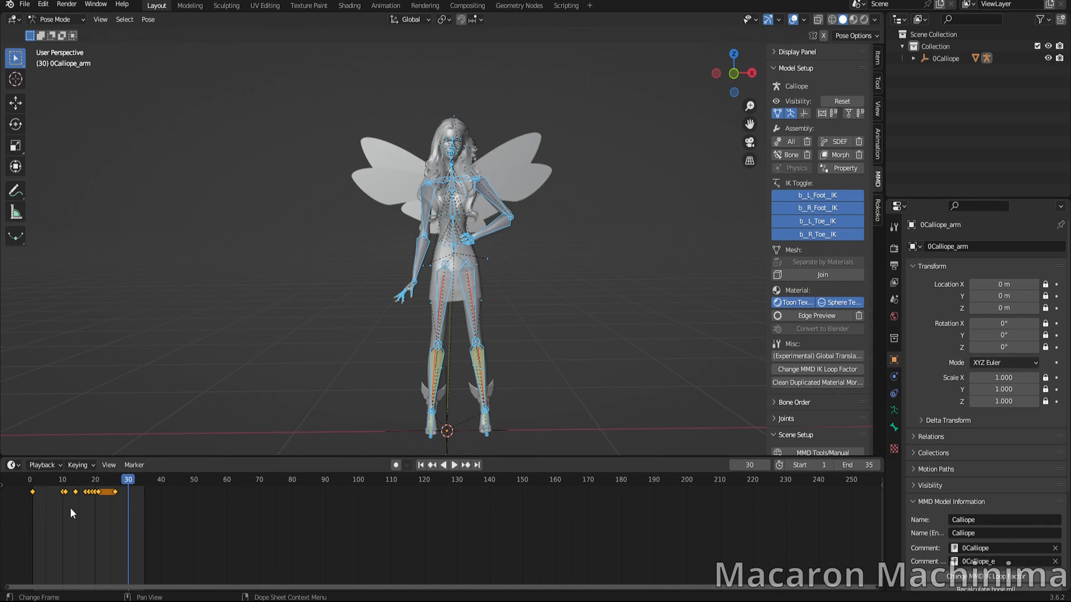
key("g")
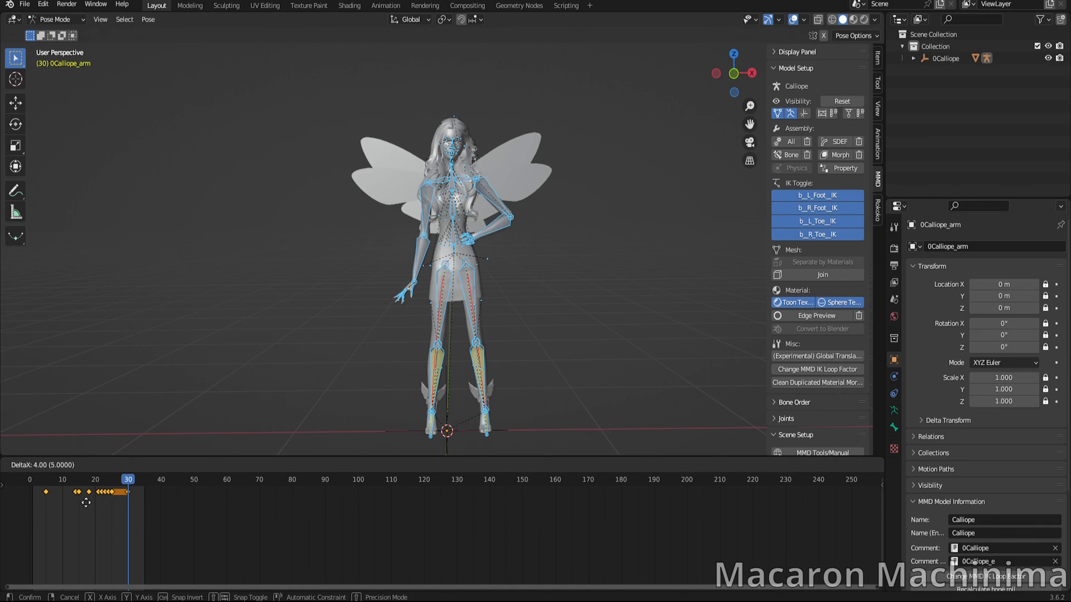
left_click(88, 508)
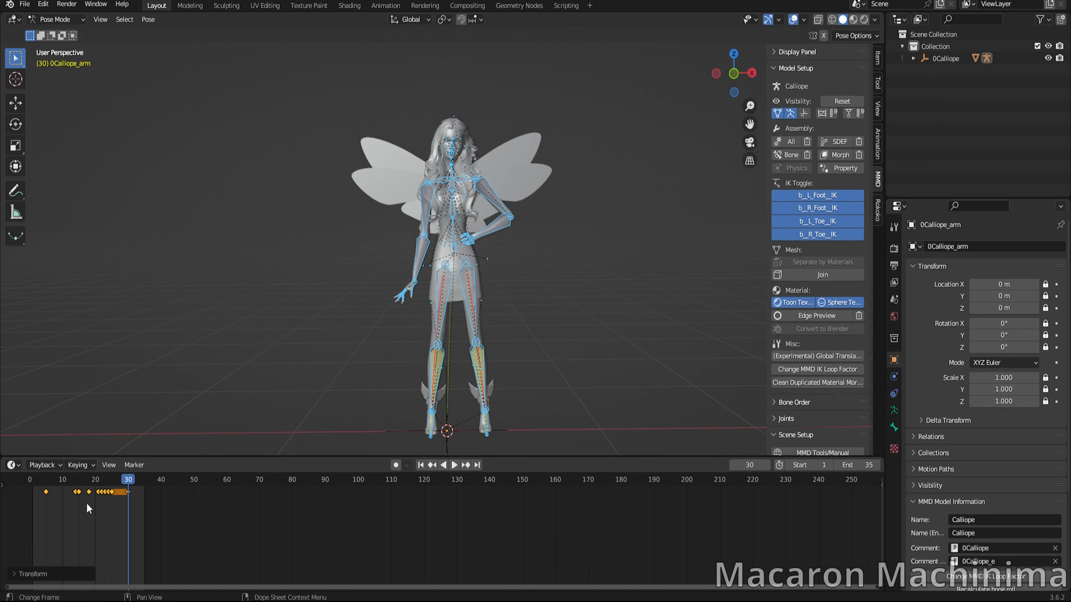
- Choose the Location & Rotation keying set and insert keyframes for all bones at frames 1 and 35
left_click(30, 480)
key("space")
key("space")
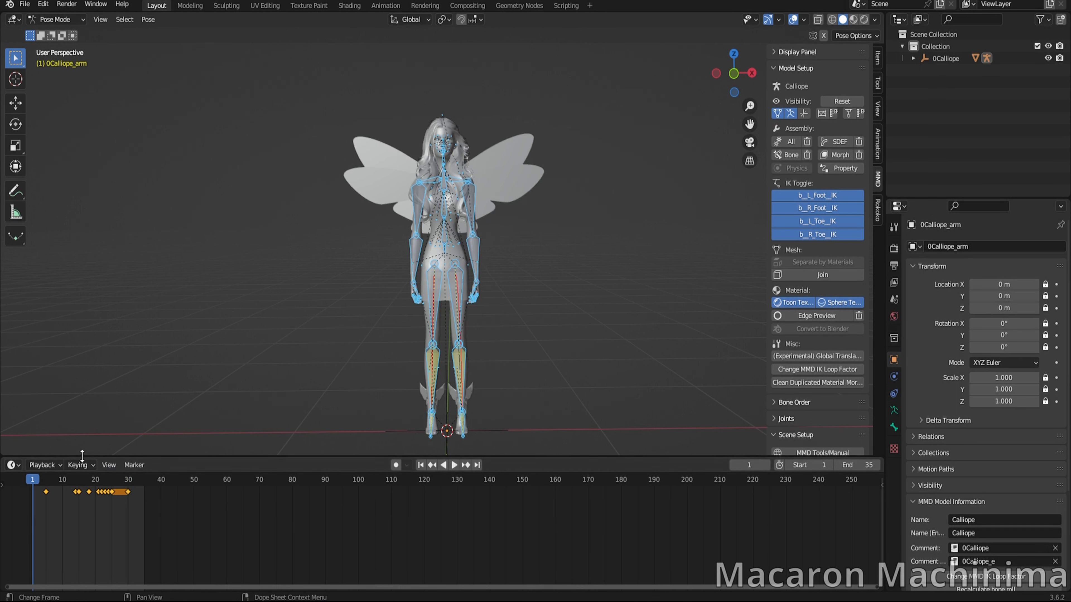
left_click(80, 465)
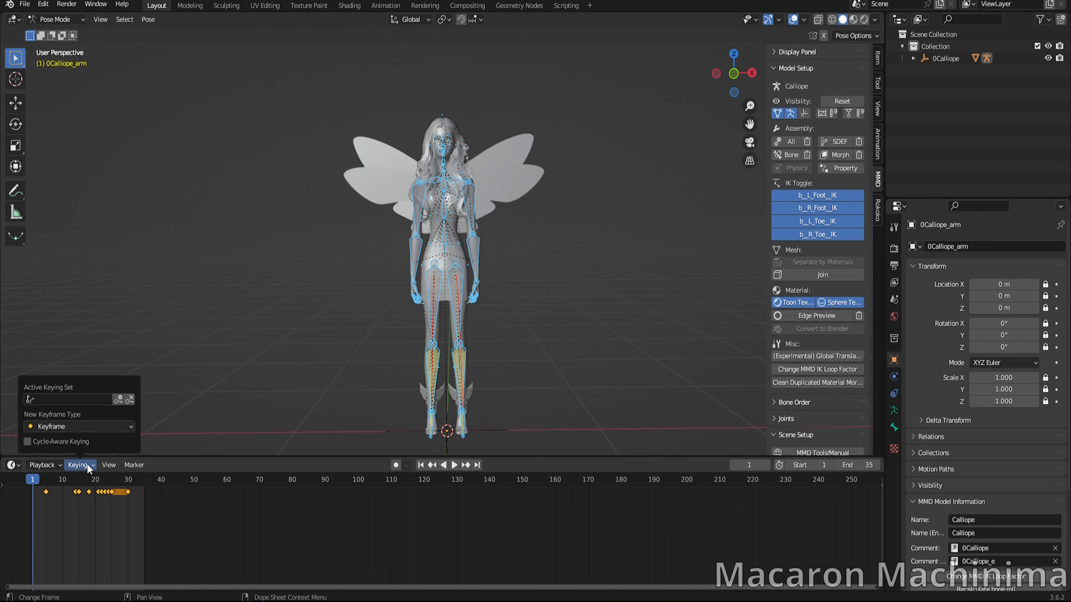
left_click(78, 399)
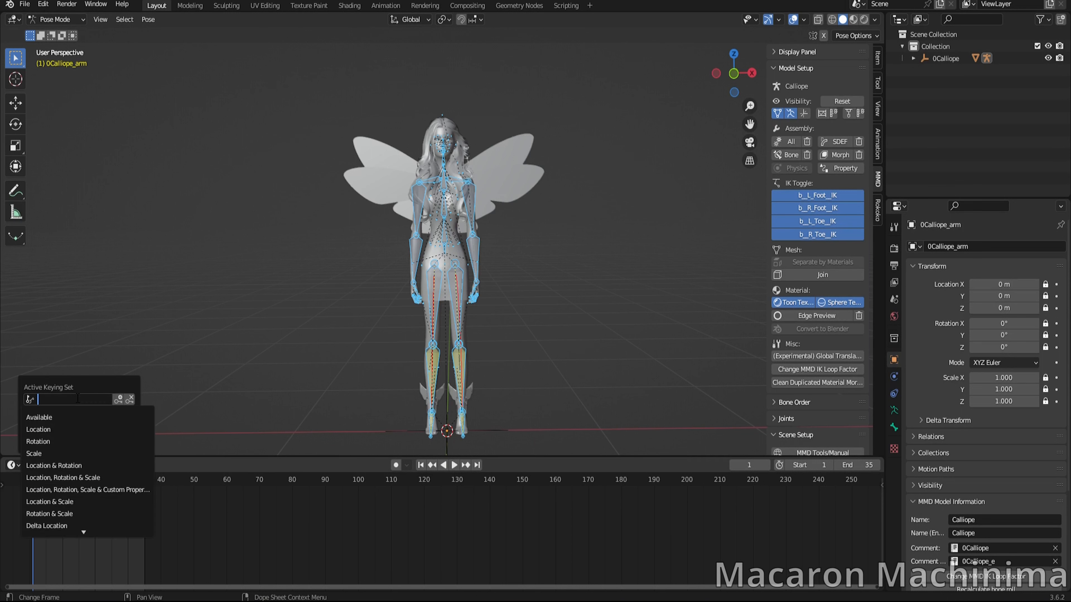
left_click(72, 465)
key("i")
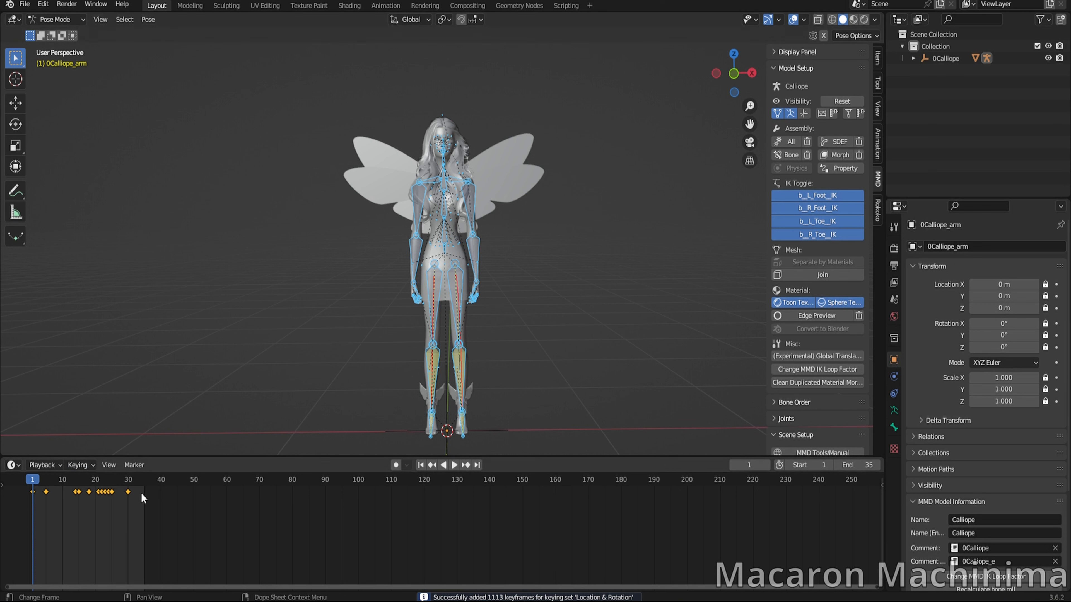
left_click_drag(137, 482, 145, 481)
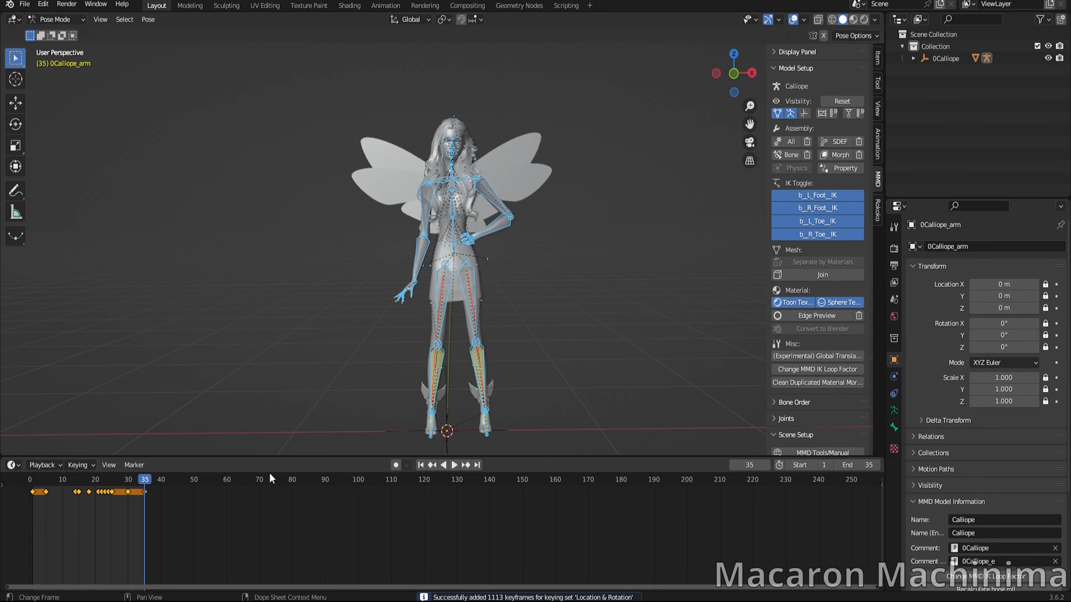
- Play back the extended animation and return to frame 1
key("space")
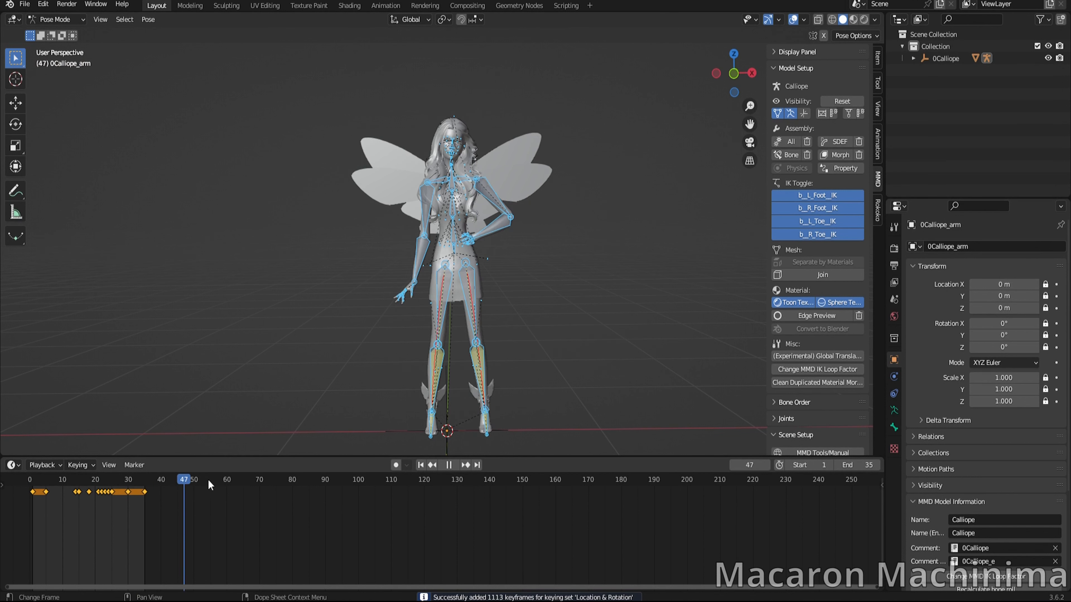
key("space")
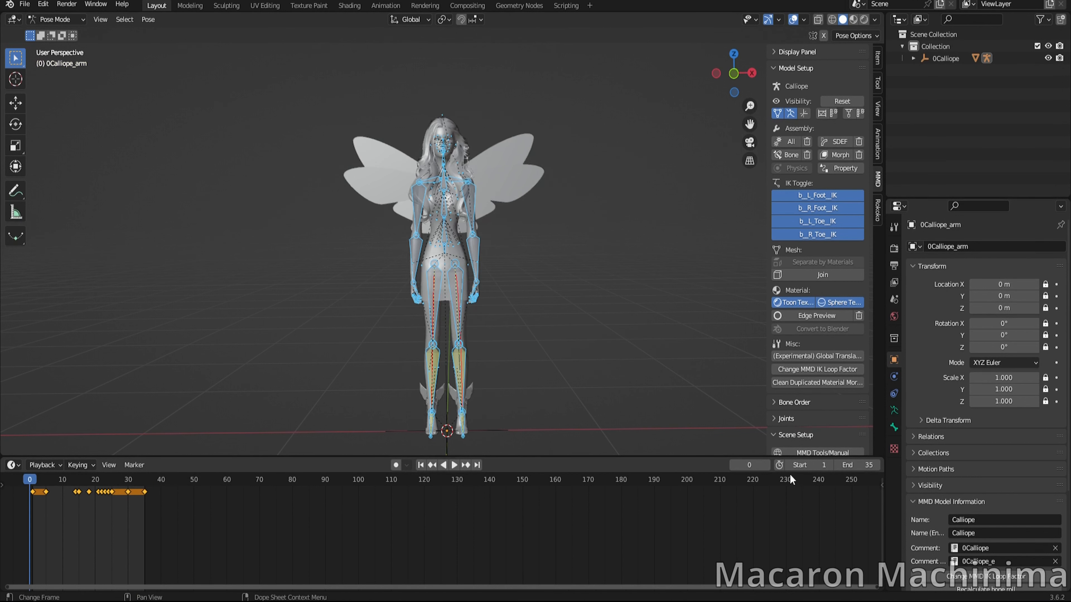
key("Right")
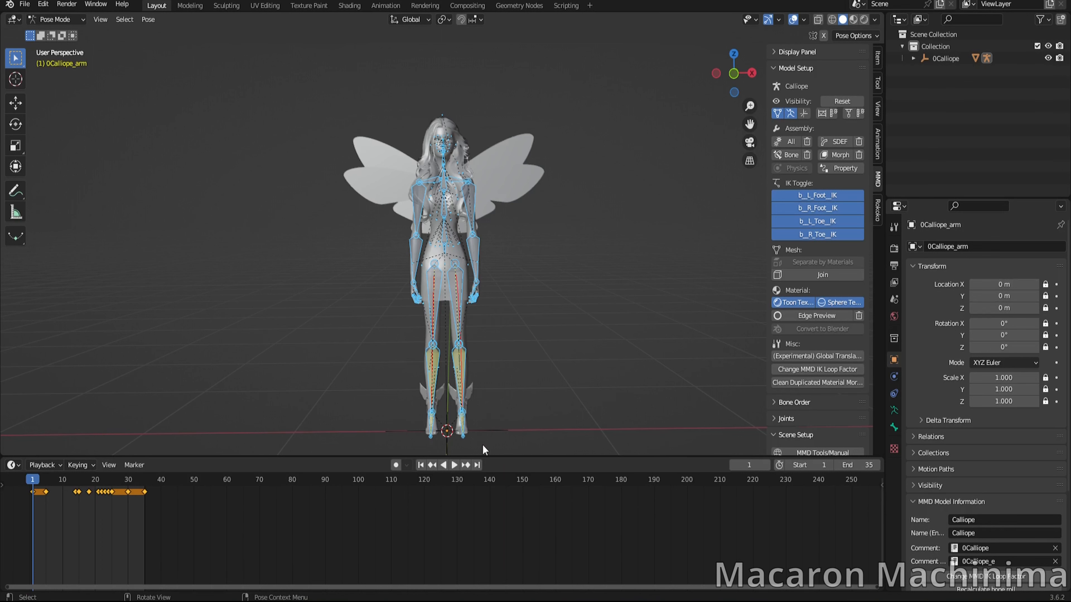
middle_click_drag(537, 315, 554, 291)
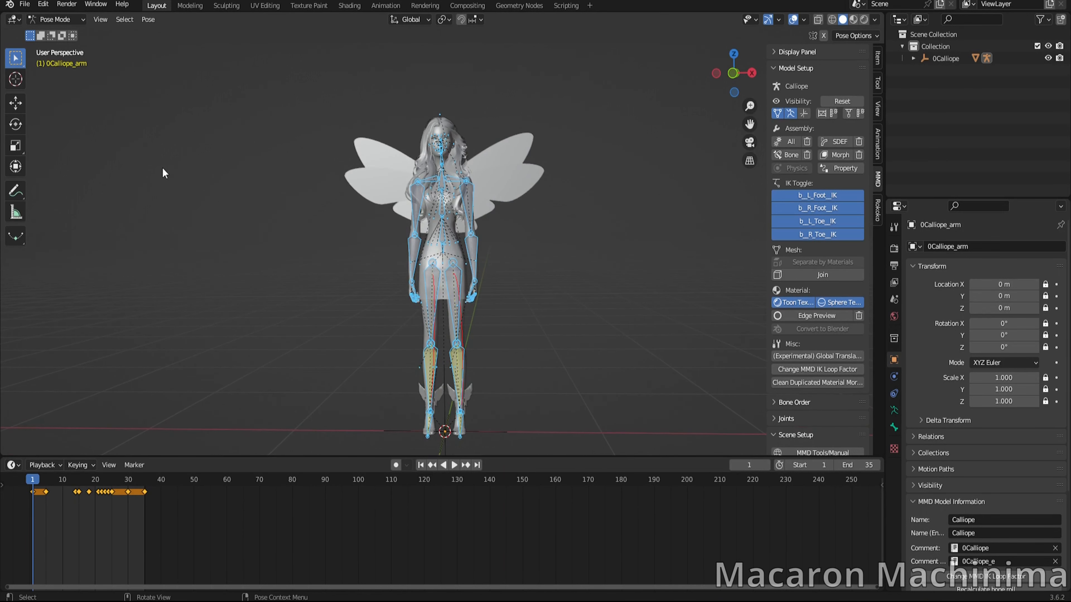
- Start an FBX export to the BLA folder with the file name TUTORIAL ANIM
left_click(28, 5)
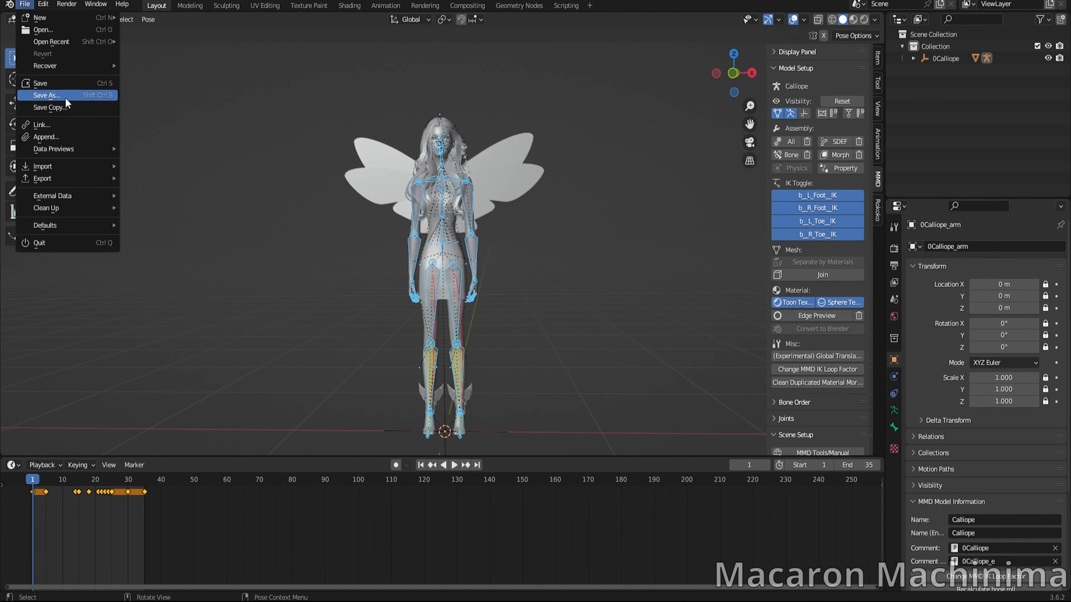
mouse_move(66, 176)
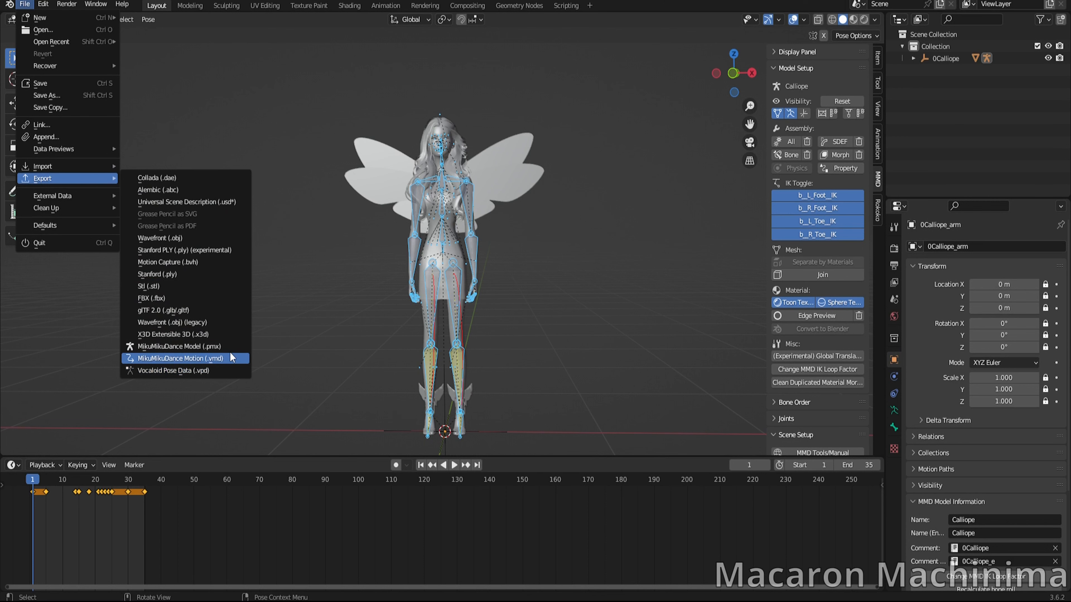
left_click(177, 298)
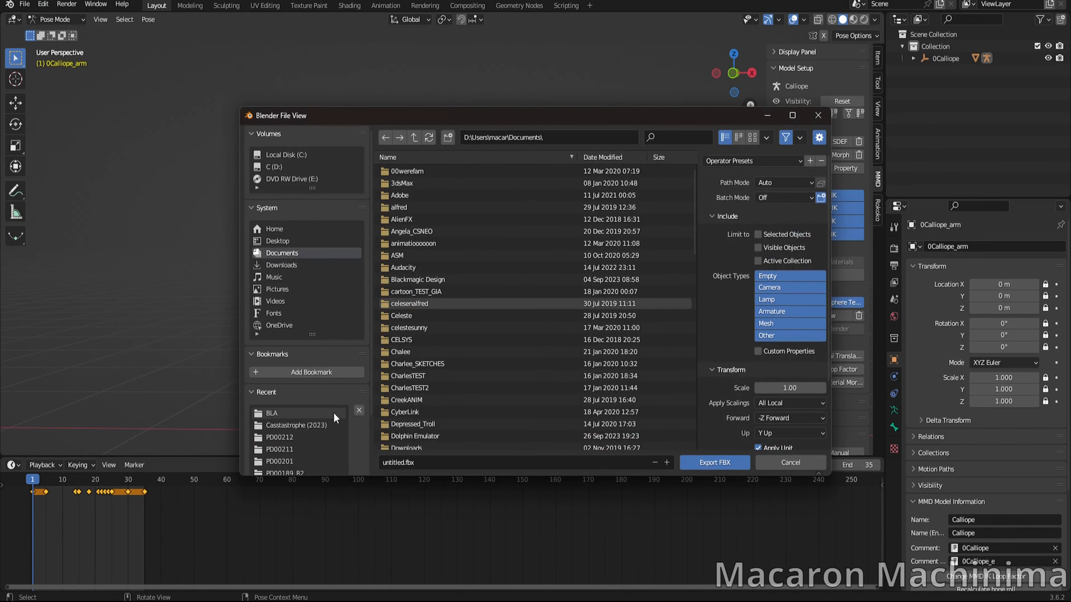
left_click(298, 414)
left_click(467, 464)
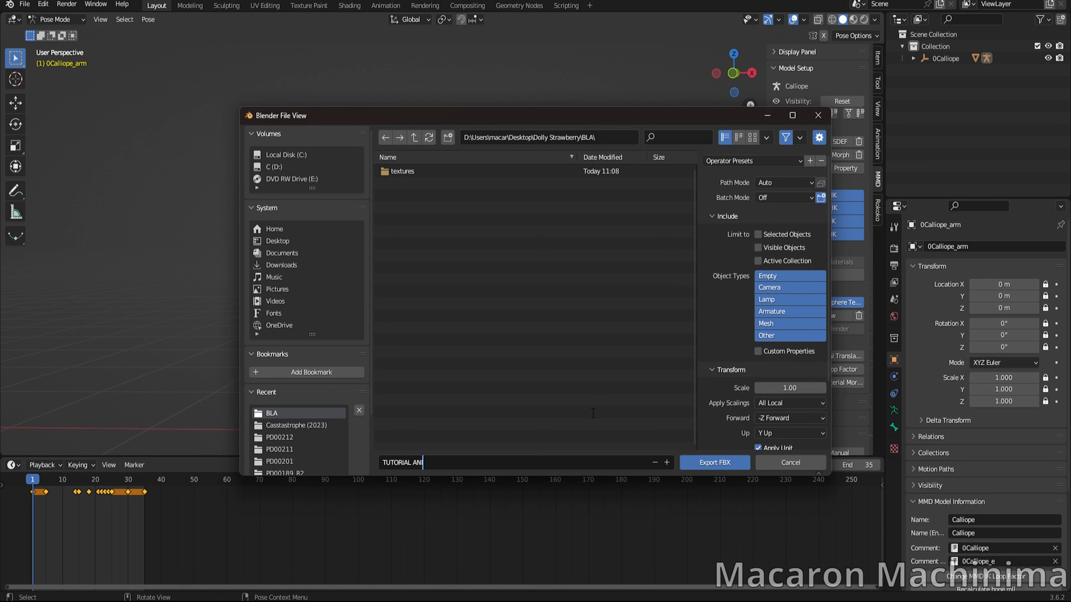
key("Return")
scroll(729, 344, "down", 5)
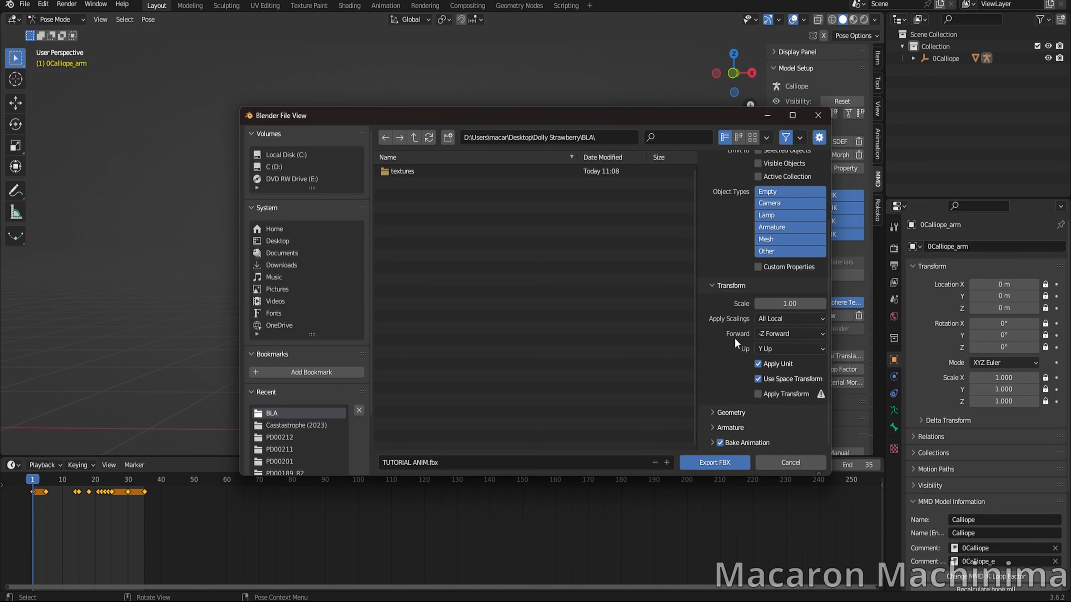
- Restrict the exported object types to Armature and Mesh, and export the FBX
left_click(778, 209)
left_click(785, 228)
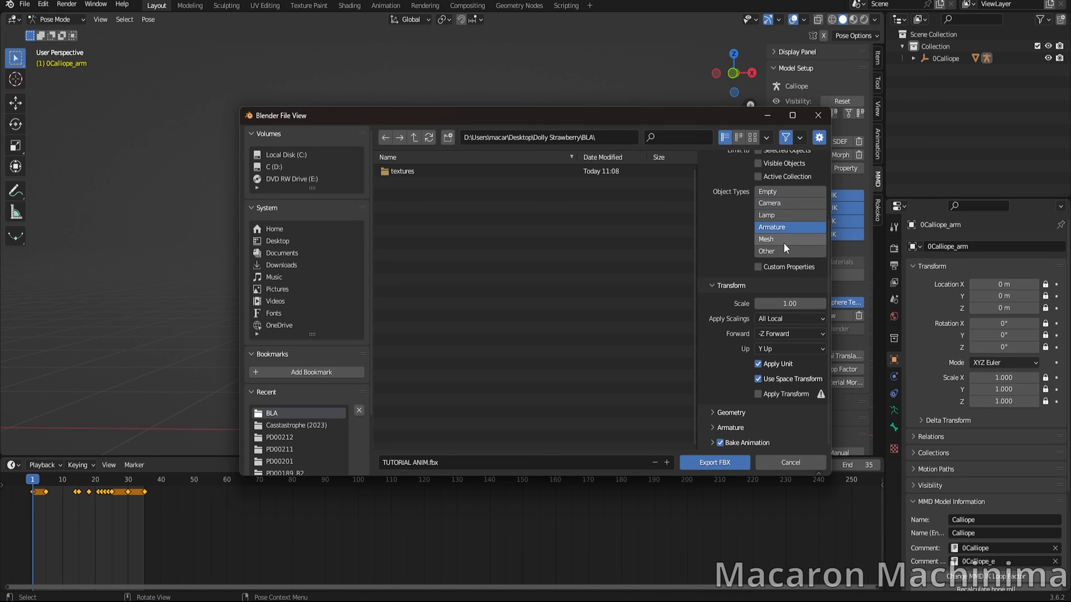
left_click(783, 240)
left_click(781, 229, "shift")
left_click(792, 237, "shift")
left_click(792, 237, "shift")
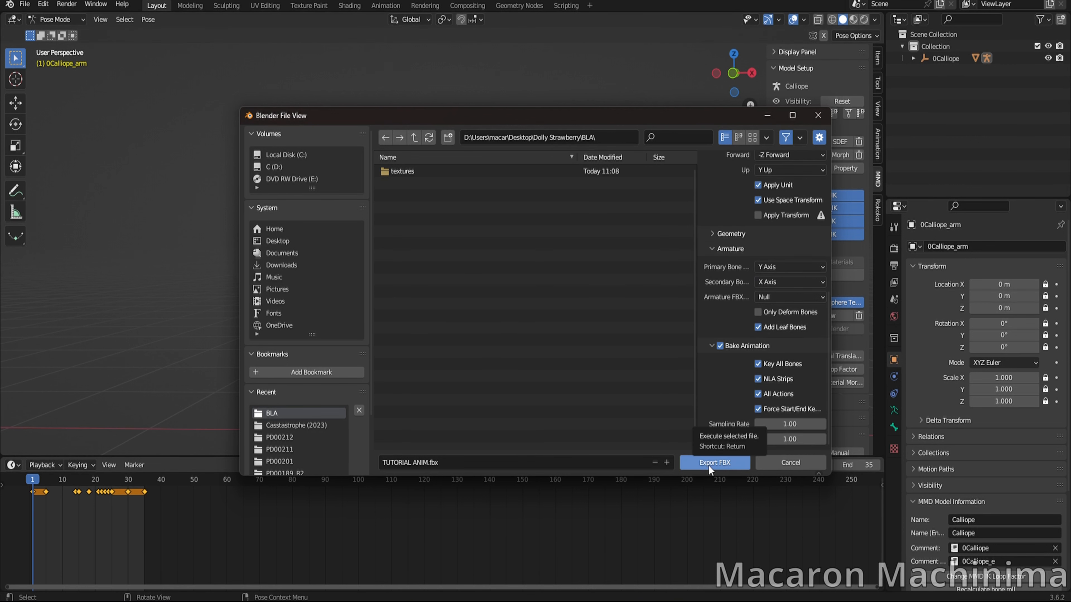
left_click(709, 464)
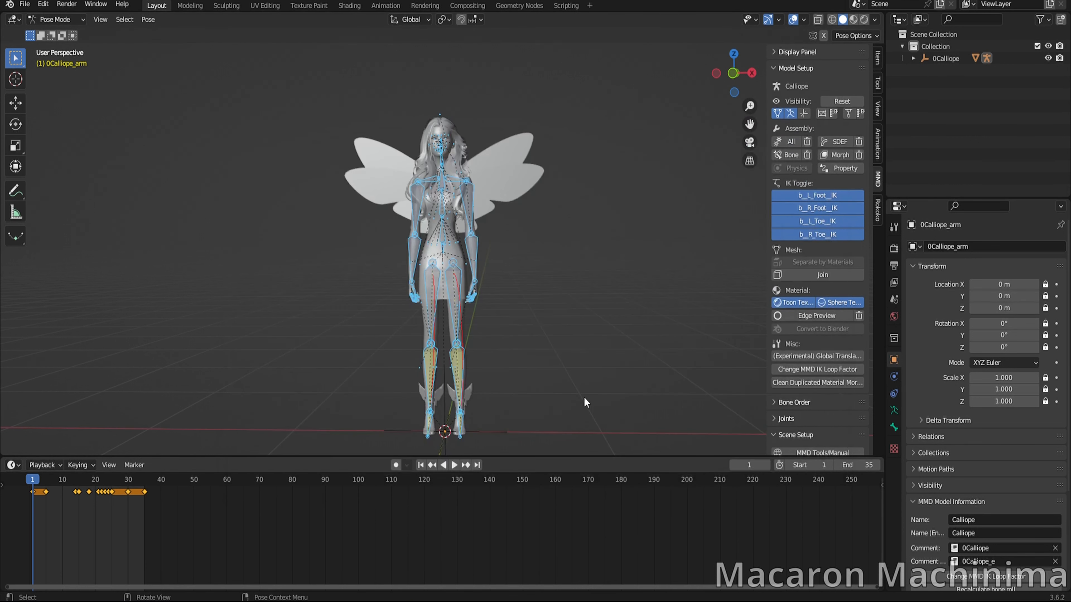
- Create a new general file without saving the current one and delete all default objects
left_click(25, 4)
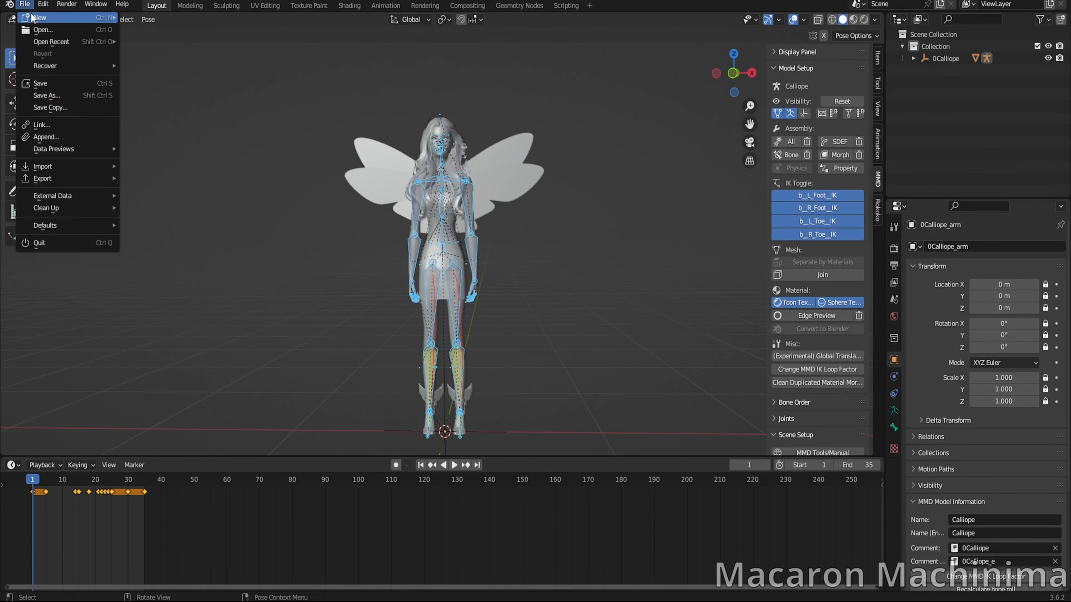
left_click(204, 22)
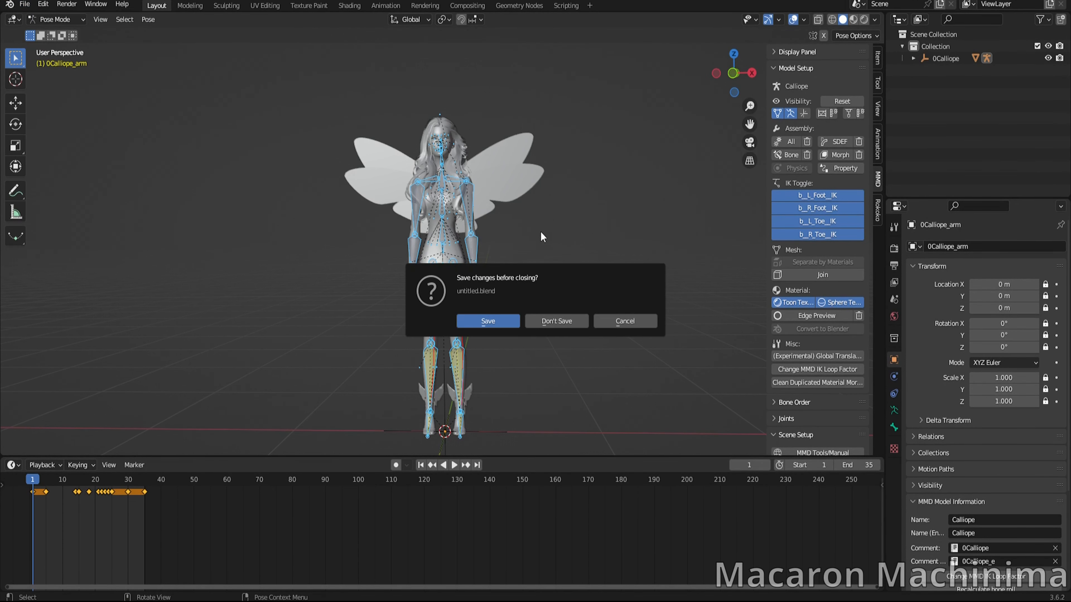
left_click(556, 325)
key("a")
key("Delete")
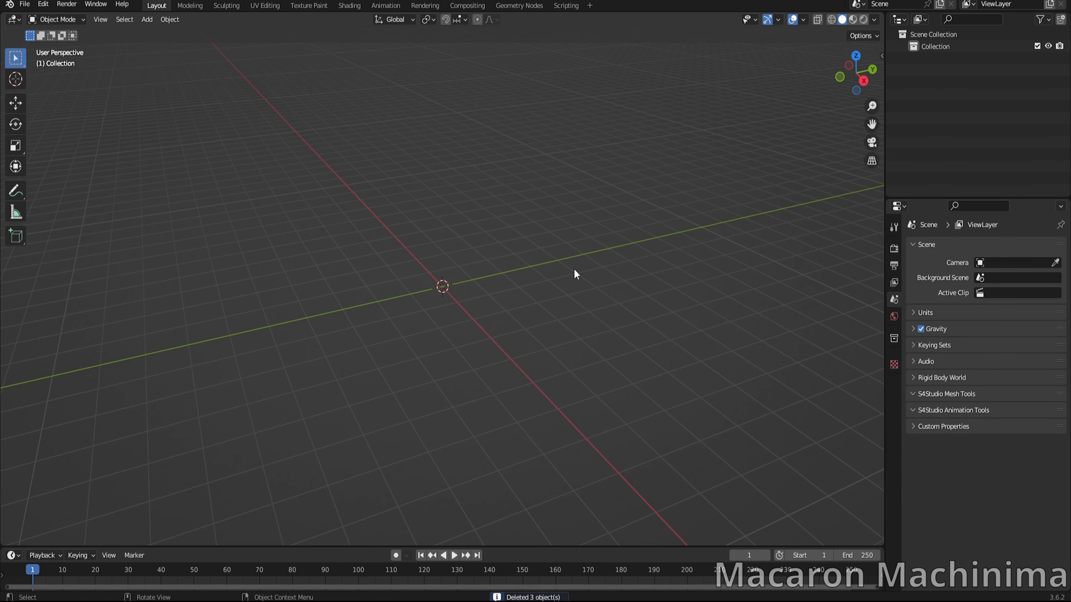
- Import the Collada model CalliopeElwood.dae from the BLA folder
left_click(25, 4)
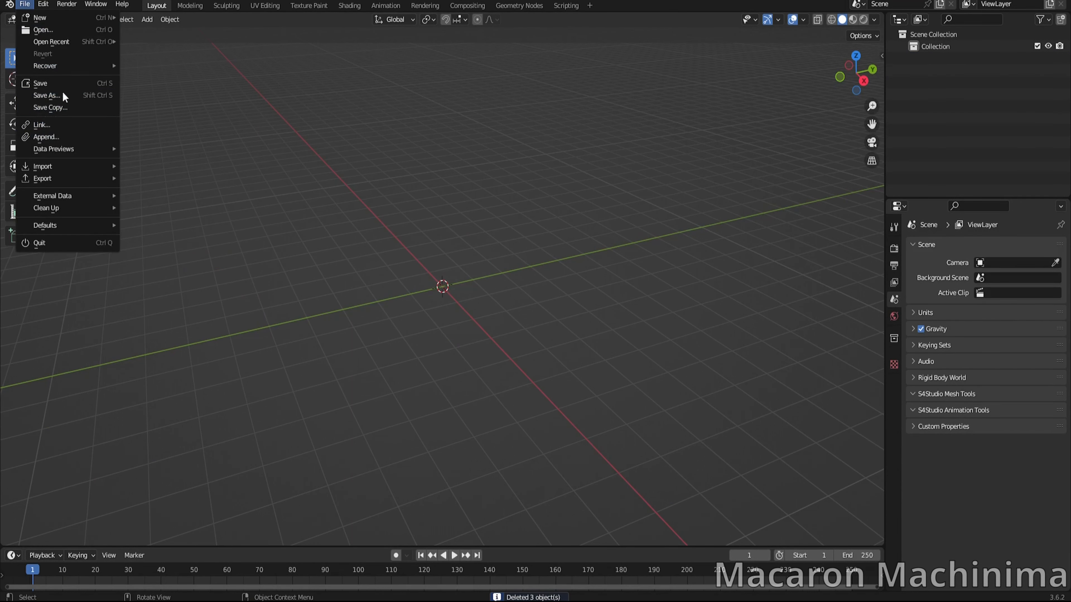
mouse_move(72, 171)
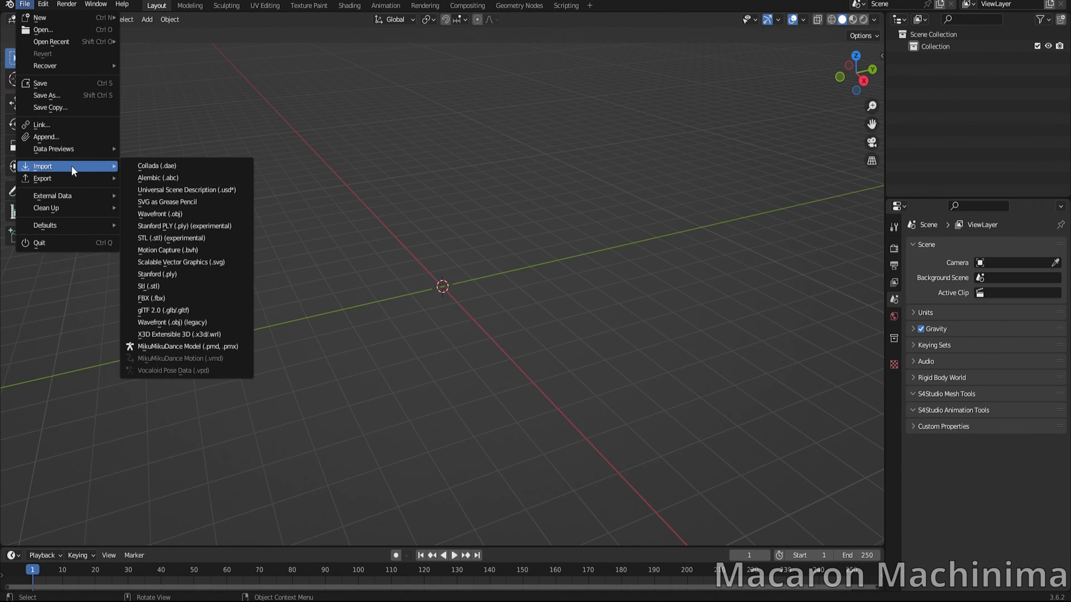
left_click(197, 166)
left_click(270, 413)
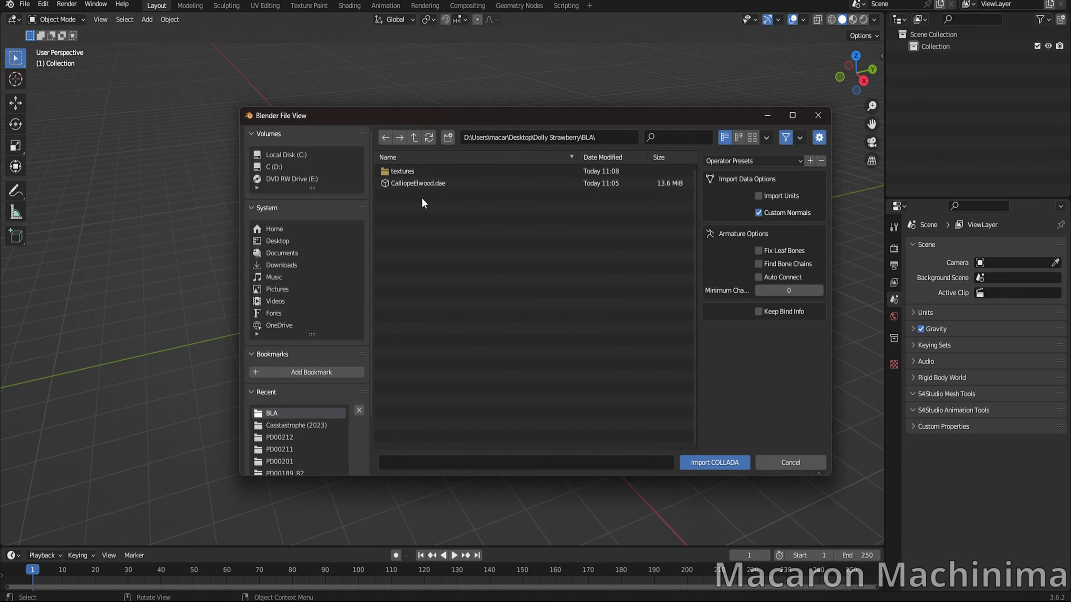
left_click(420, 183)
left_click(722, 463)
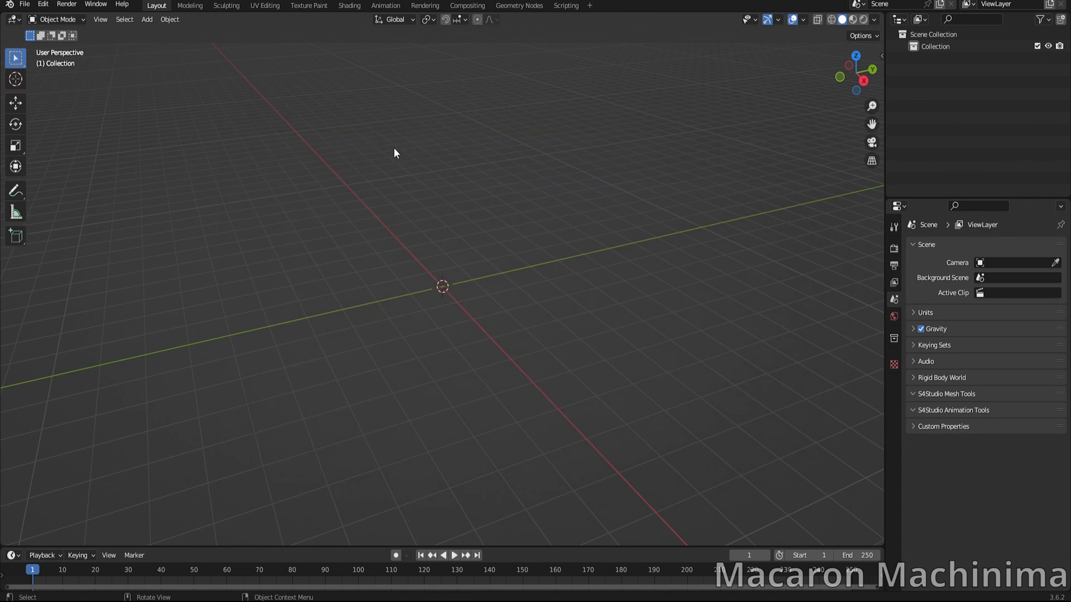
- Import TUTORIAL ANIM.fbx from the BLA folder with the armature's Automatic Bone Orientation enabled
key("KP_1")
left_click(24, 4)
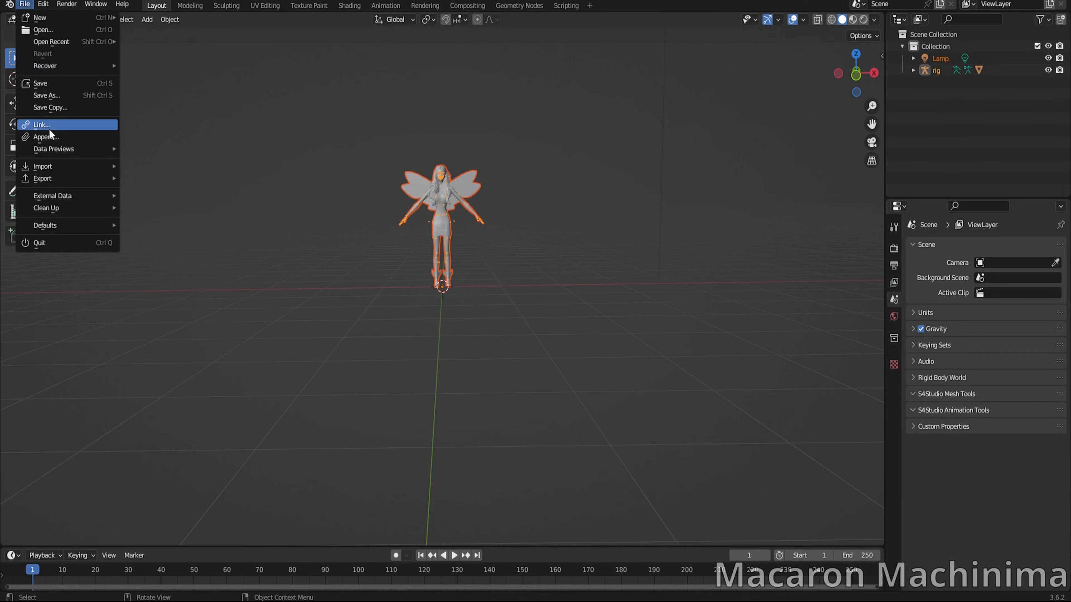
mouse_move(52, 169)
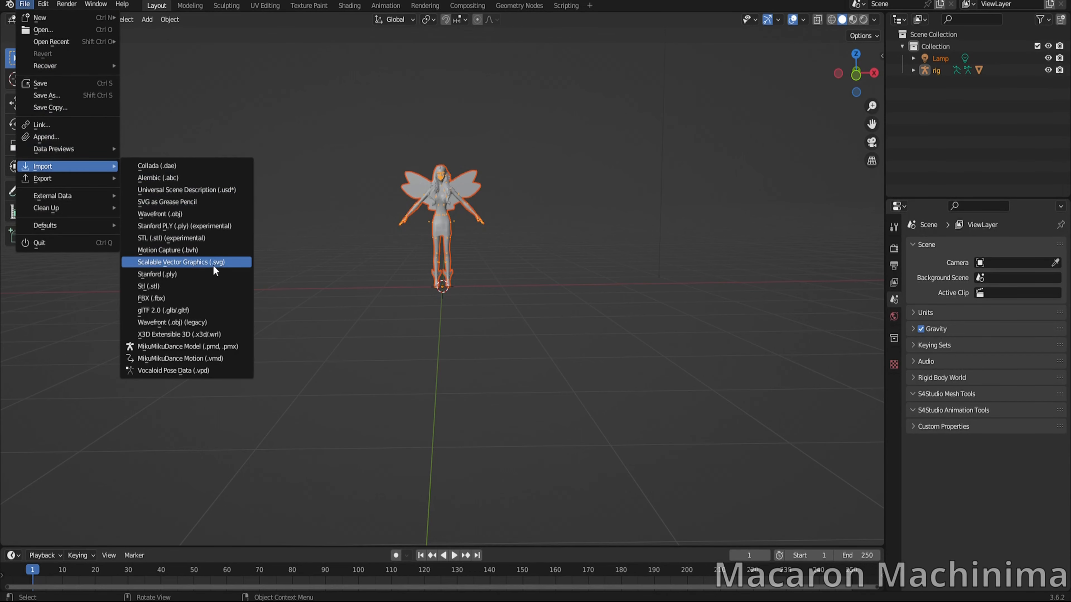
left_click(198, 298)
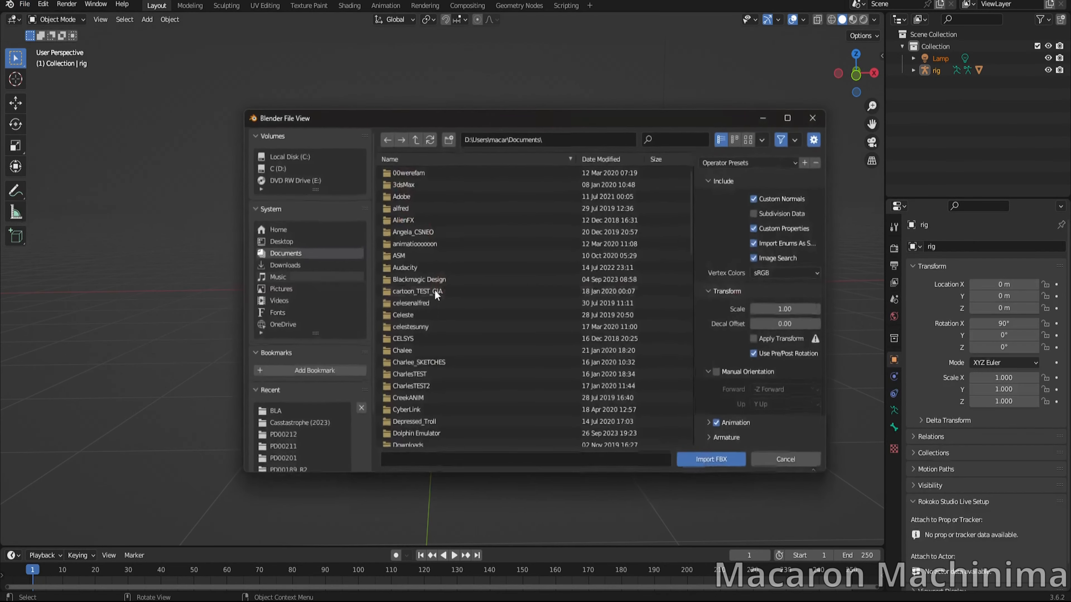
left_click(279, 411)
left_click(438, 185)
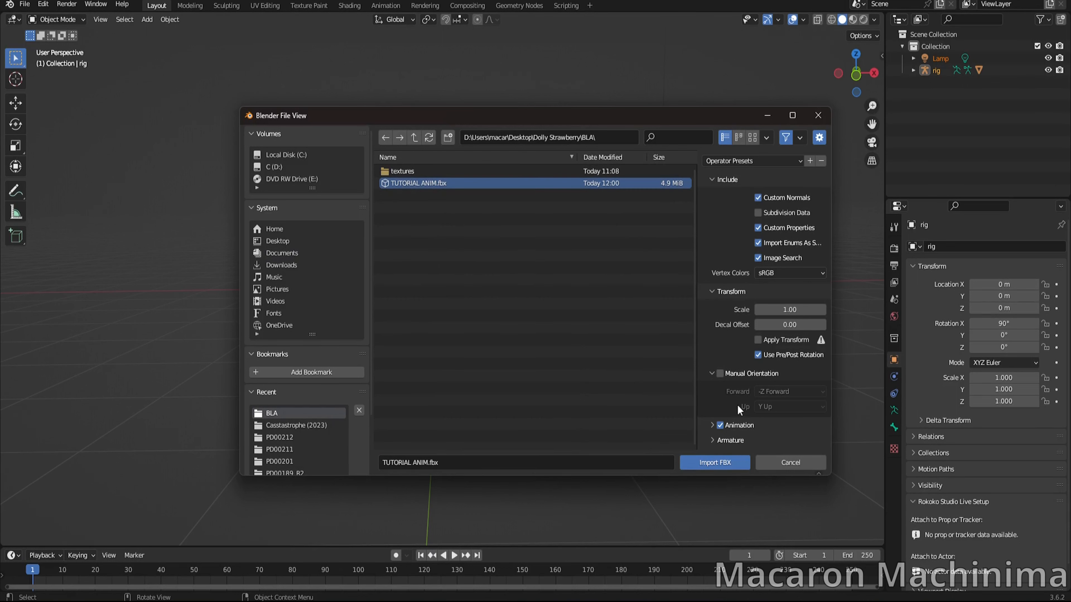
left_click(716, 440)
scroll(754, 421, "down", 5)
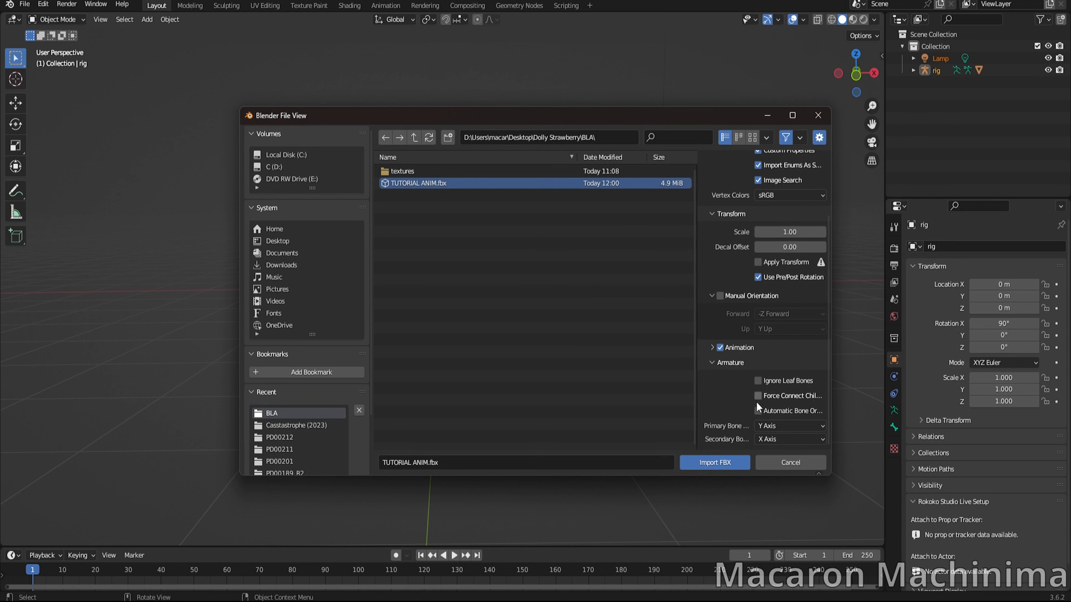
left_click(757, 410)
left_click(720, 463)
- Show the imported models in Material Preview shading and frame the selected armature in the viewport
key("KP_Decimal")
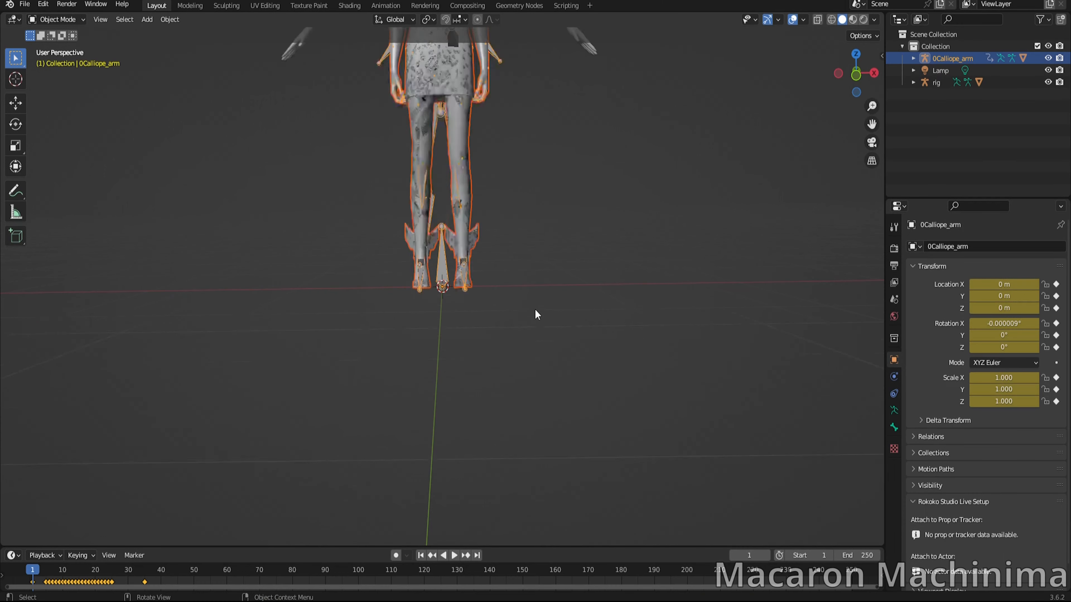
left_click(852, 20)
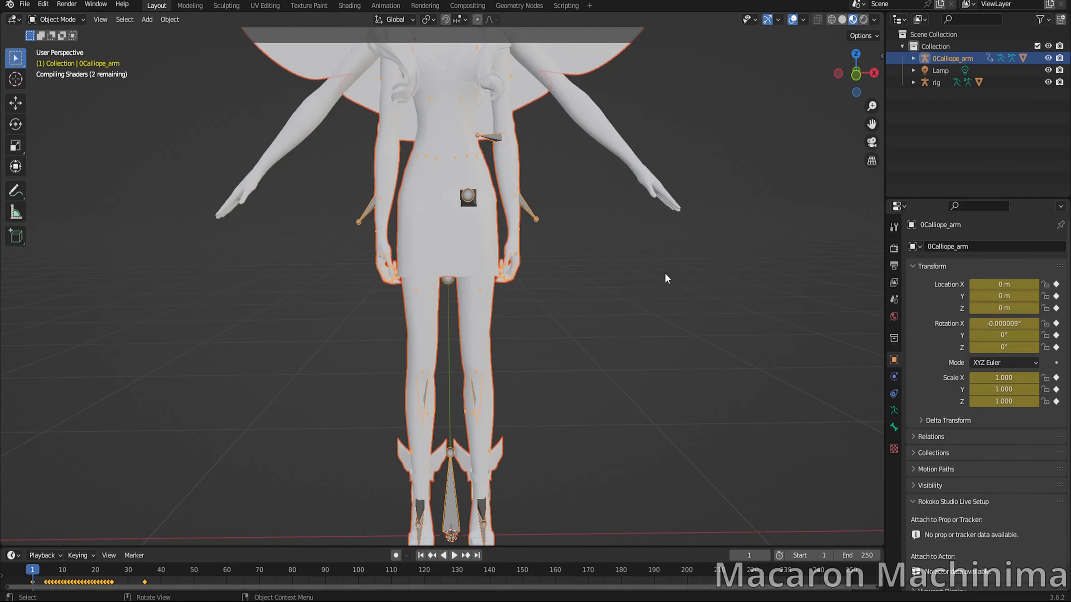
middle_click_drag(655, 277, 666, 430, "shift")
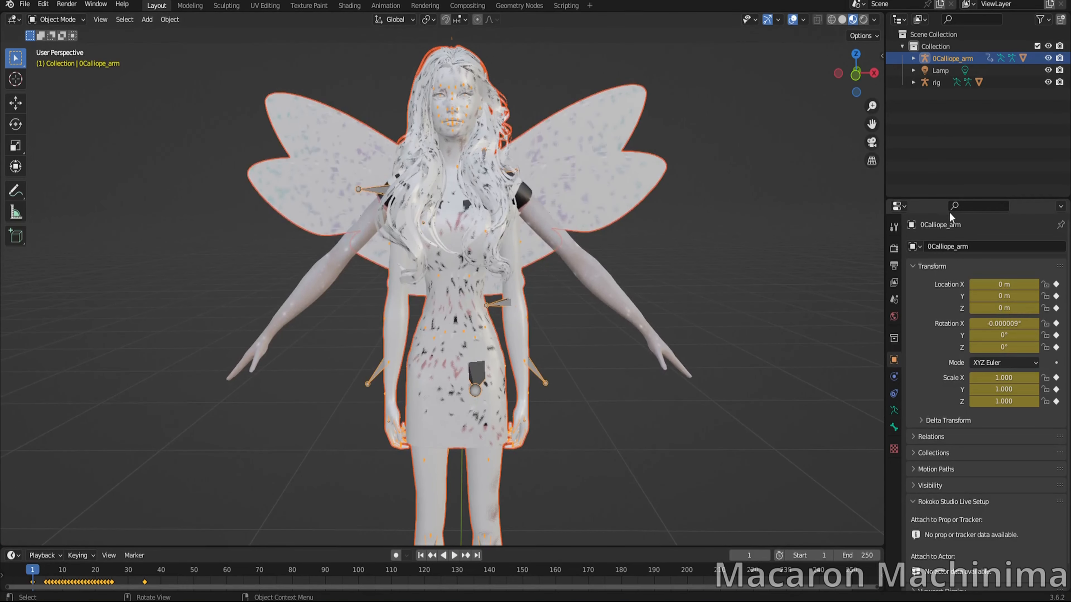
- Set 0Calliope_arm as the source and rig as the target for Rokoko retargeting, and build the bone list
key("n")
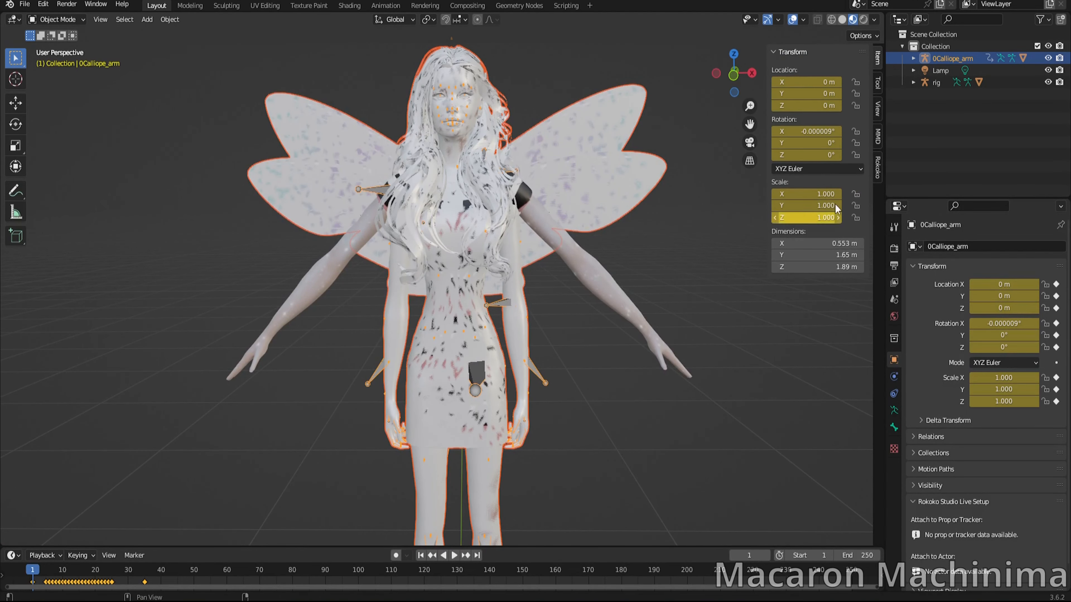
left_click(877, 168)
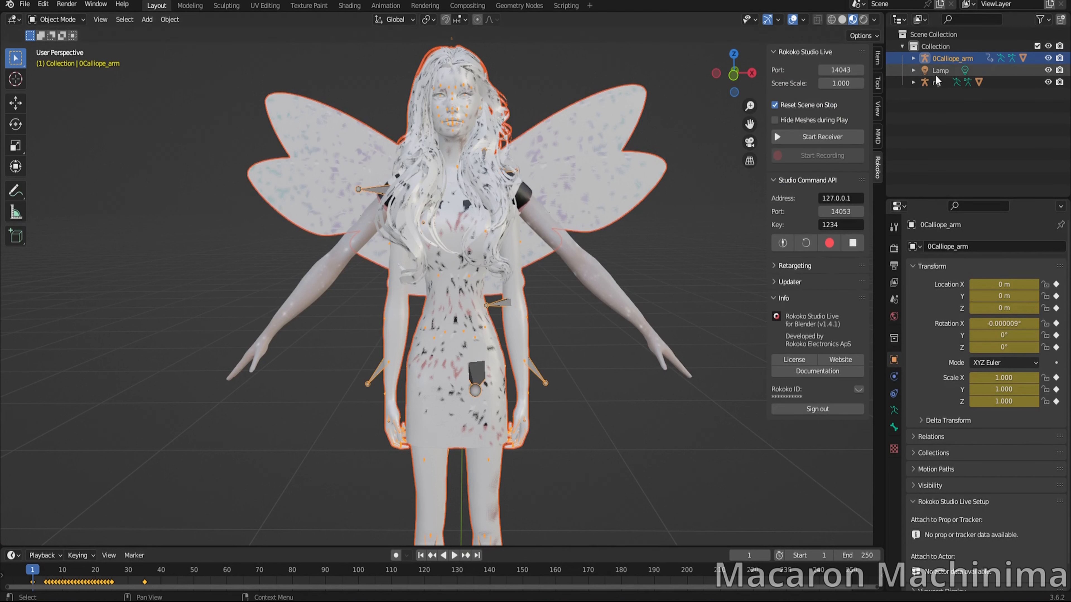
left_click(942, 83)
left_click(943, 59)
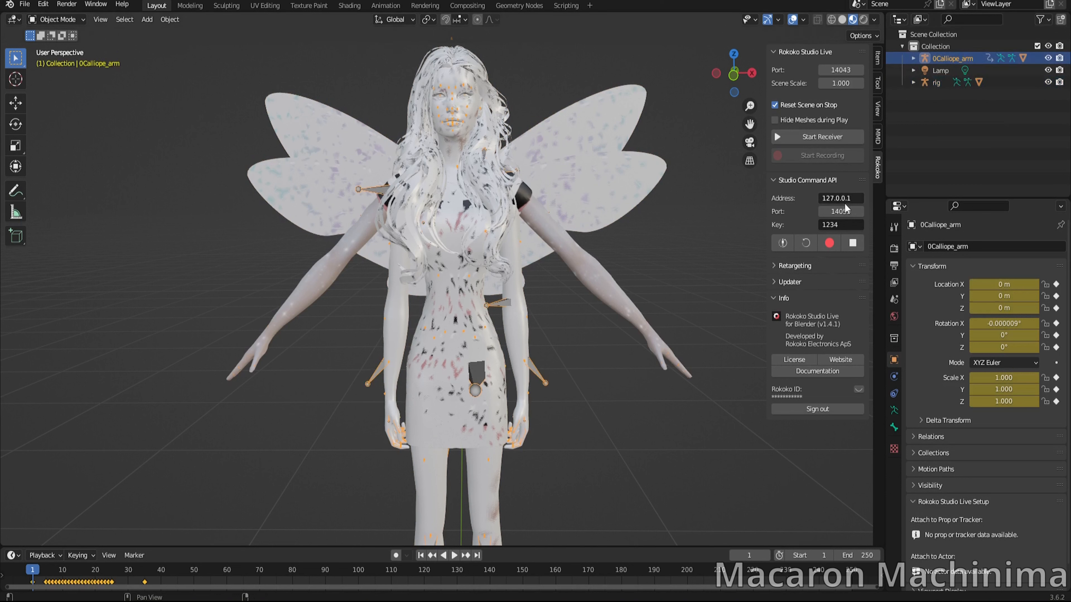
left_click(803, 265)
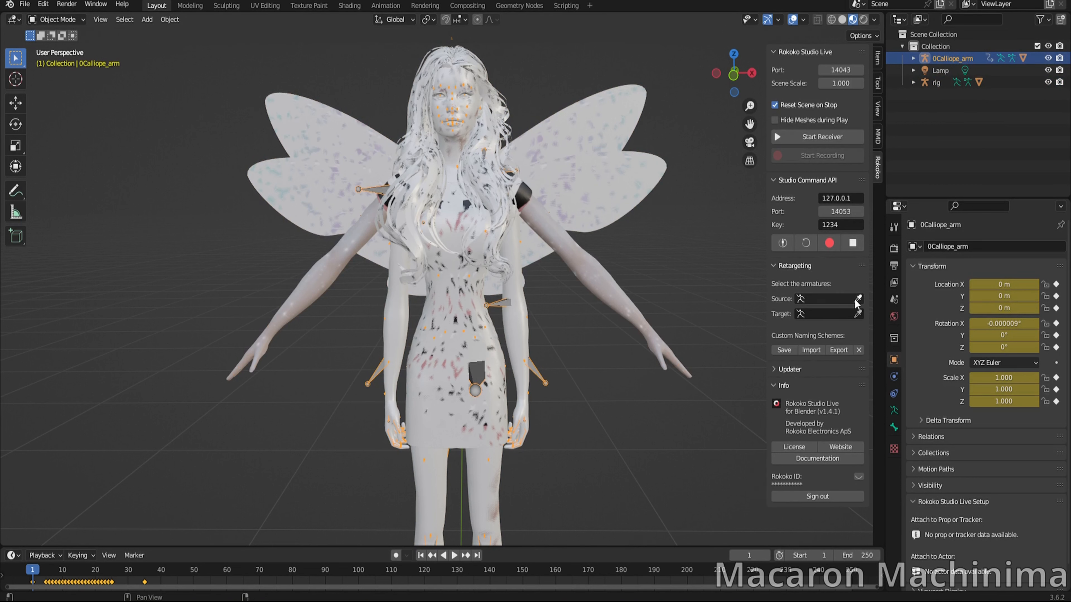
left_click(830, 298)
left_click(826, 318)
left_click(829, 314)
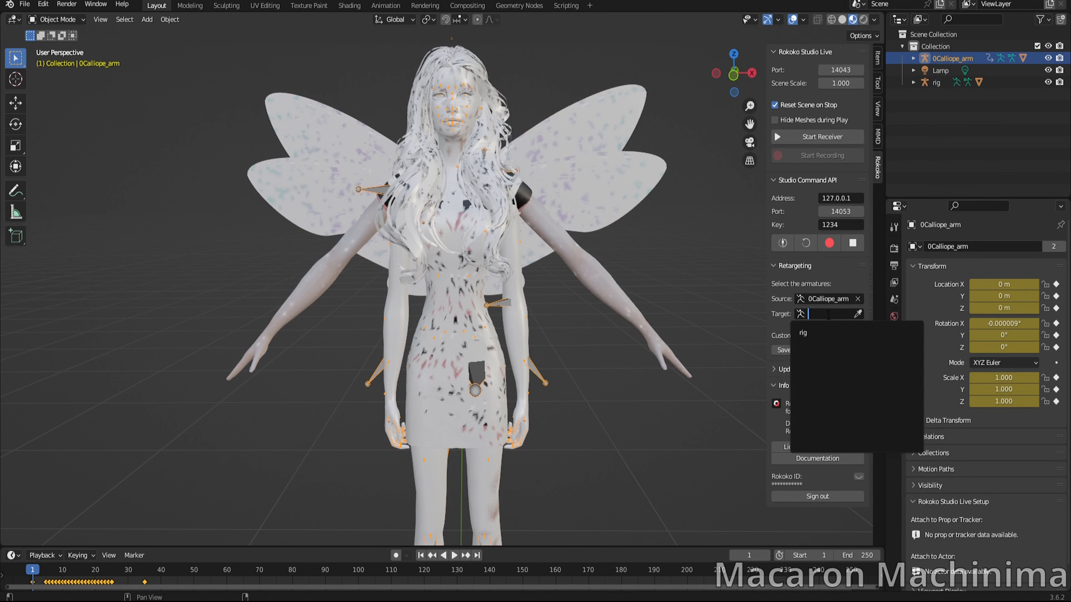
left_click(826, 333)
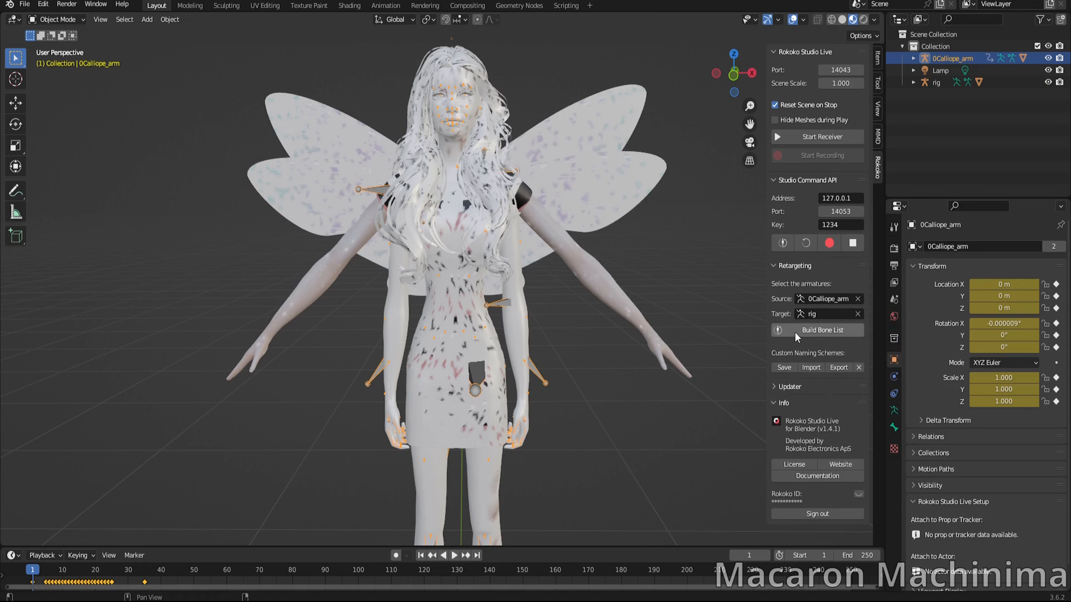
left_click(847, 335)
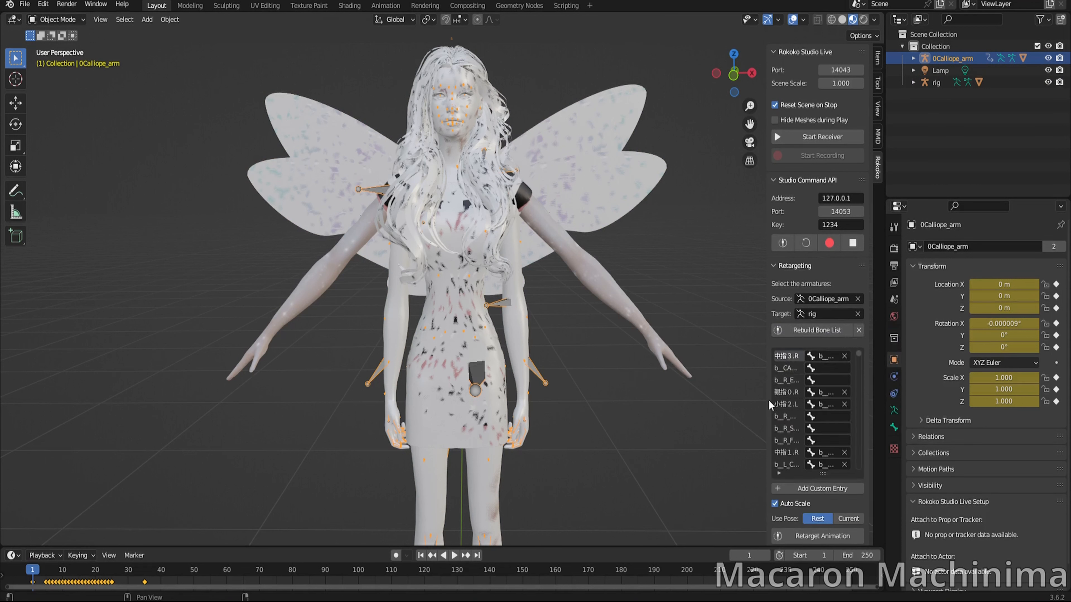
- Widen the retargeting panel and examine how the source bones are matched to the target bones
left_click_drag(765, 399, 575, 371)
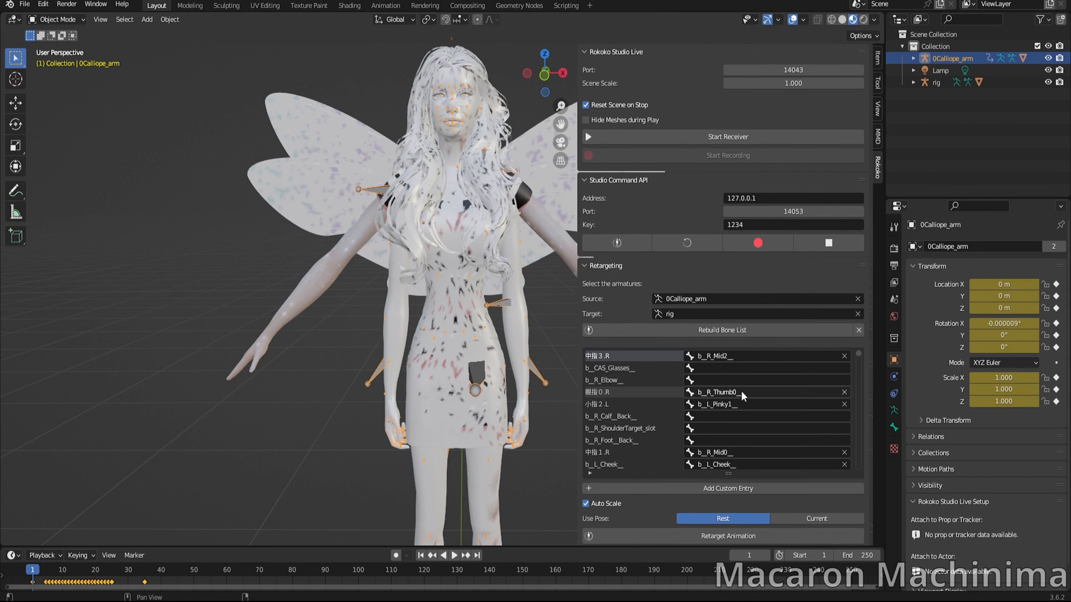
scroll(747, 381, "down", 2)
scroll(758, 412, "down", 6)
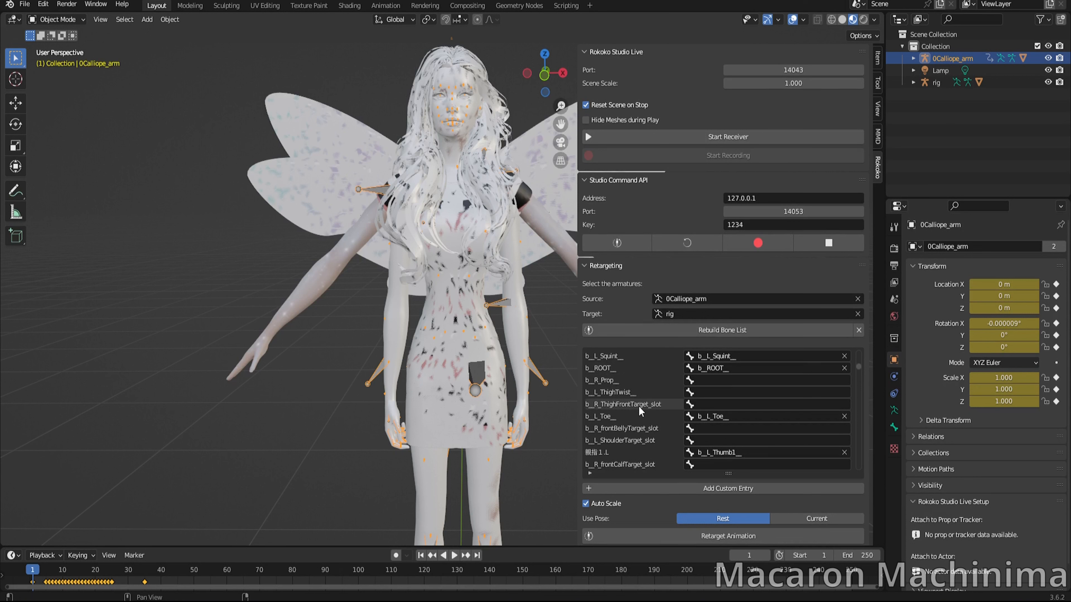
scroll(722, 427, "down", 3)
scroll(721, 428, "down", 4)
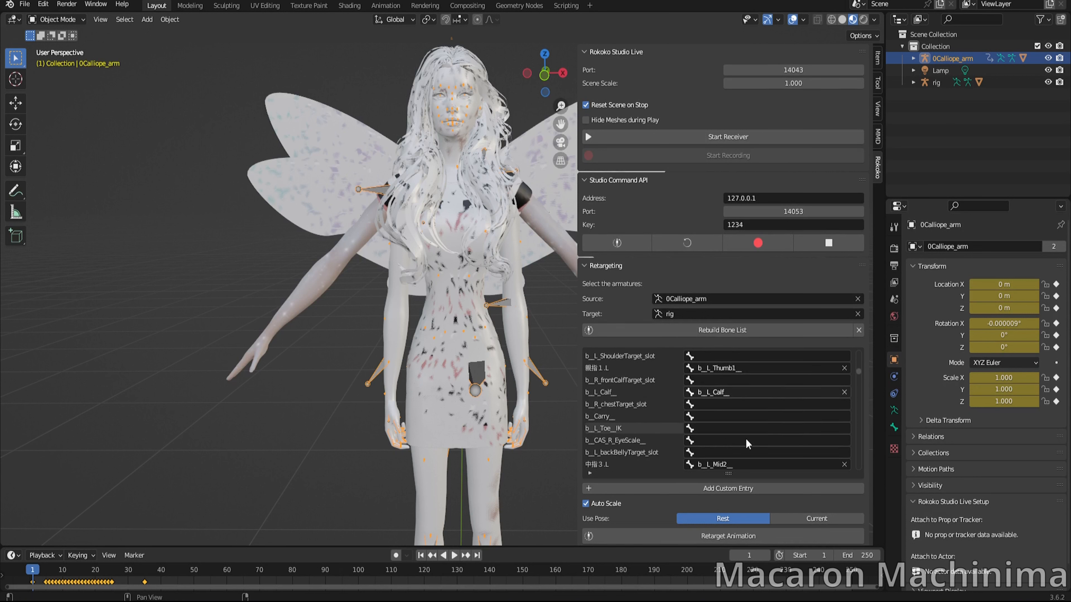
scroll(672, 454, "down", 4)
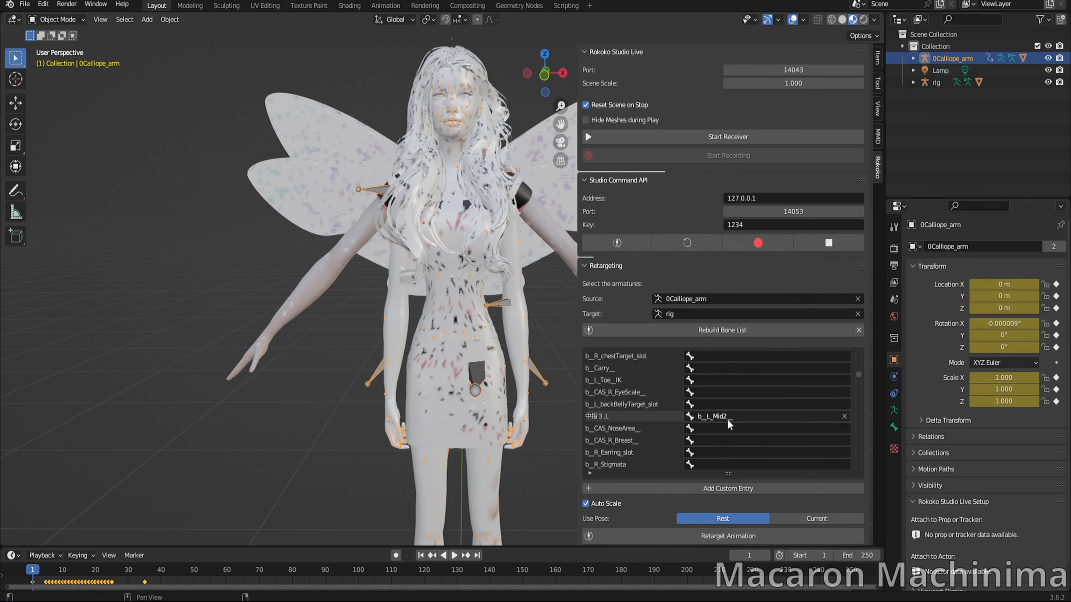
scroll(636, 424, "down", 8)
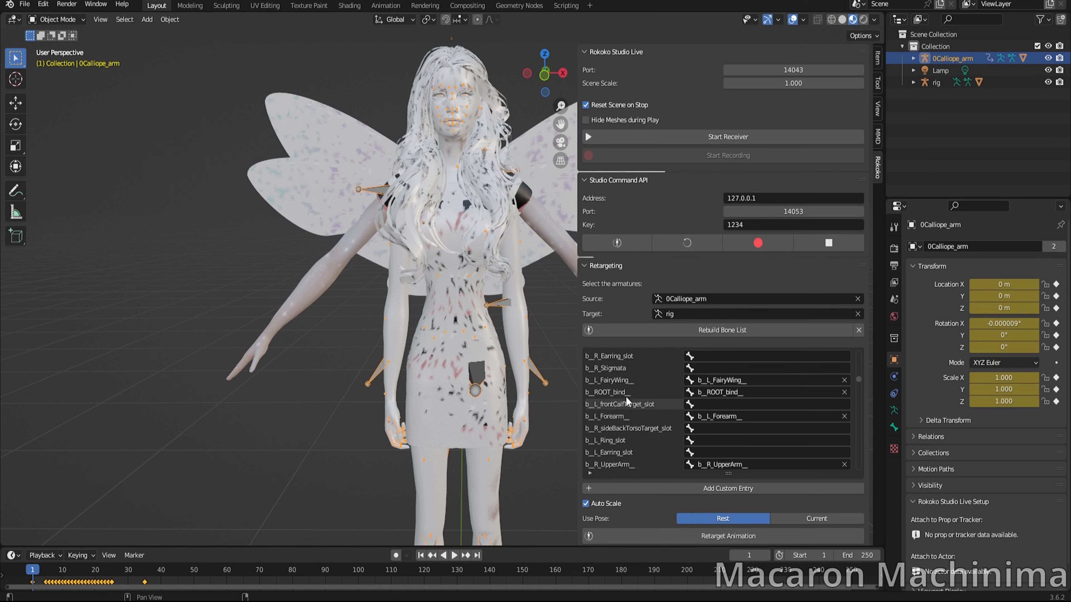
scroll(645, 428, "up", 8)
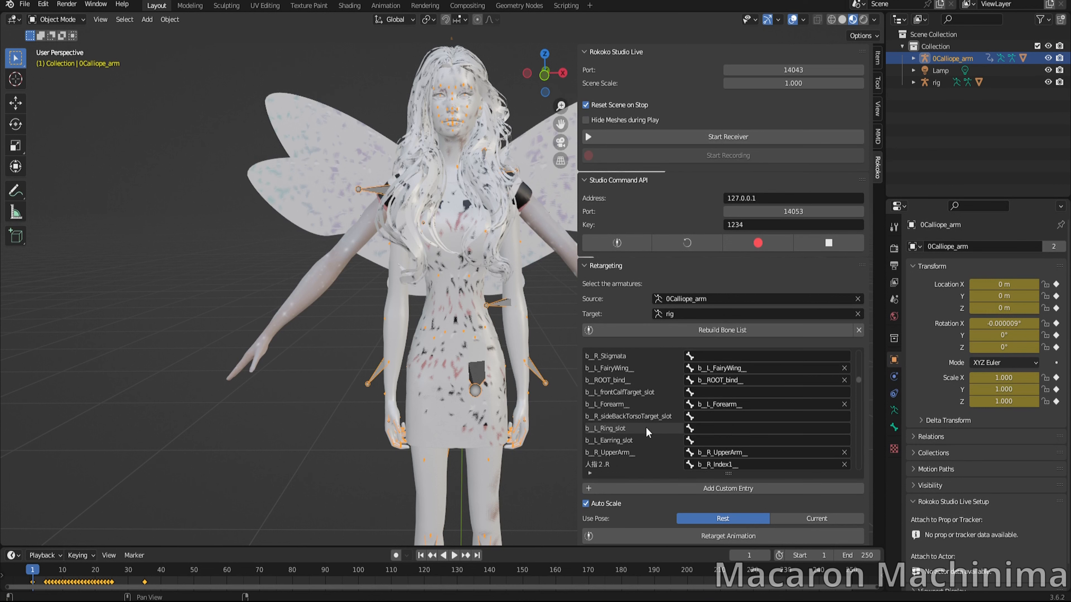
scroll(646, 427, "up", 5)
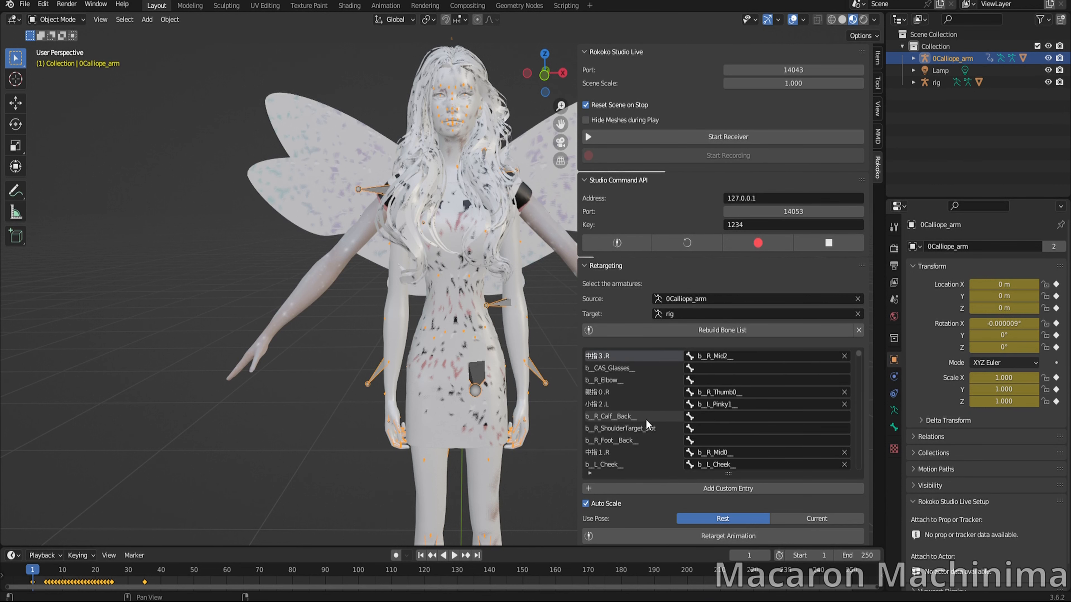
- Disable Auto Scale and retarget the animation onto the rig using the Rest pose
scroll(670, 497, "down", 5)
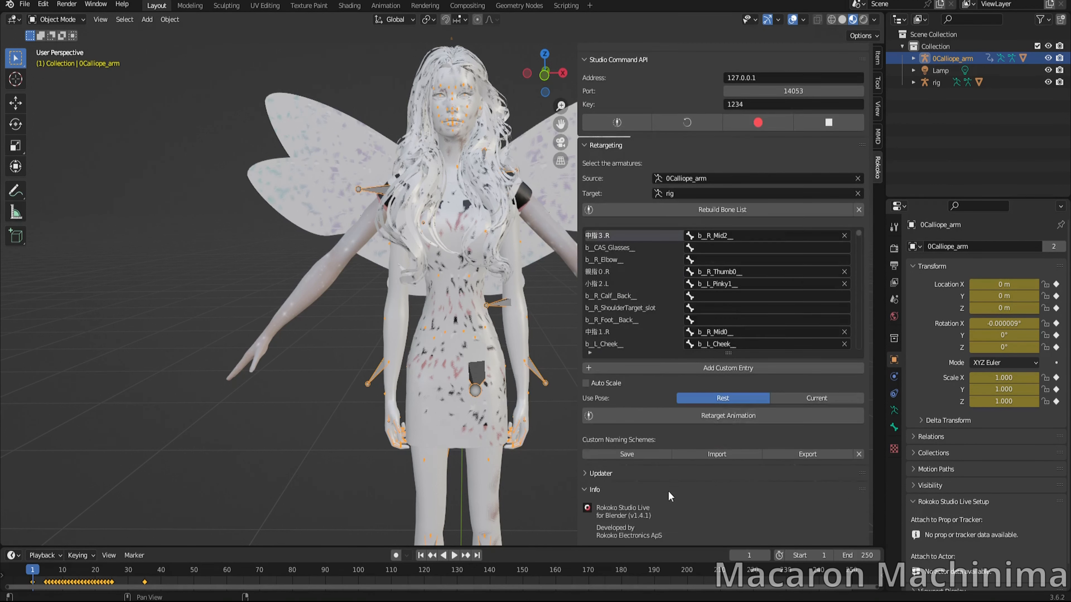
left_click(717, 418)
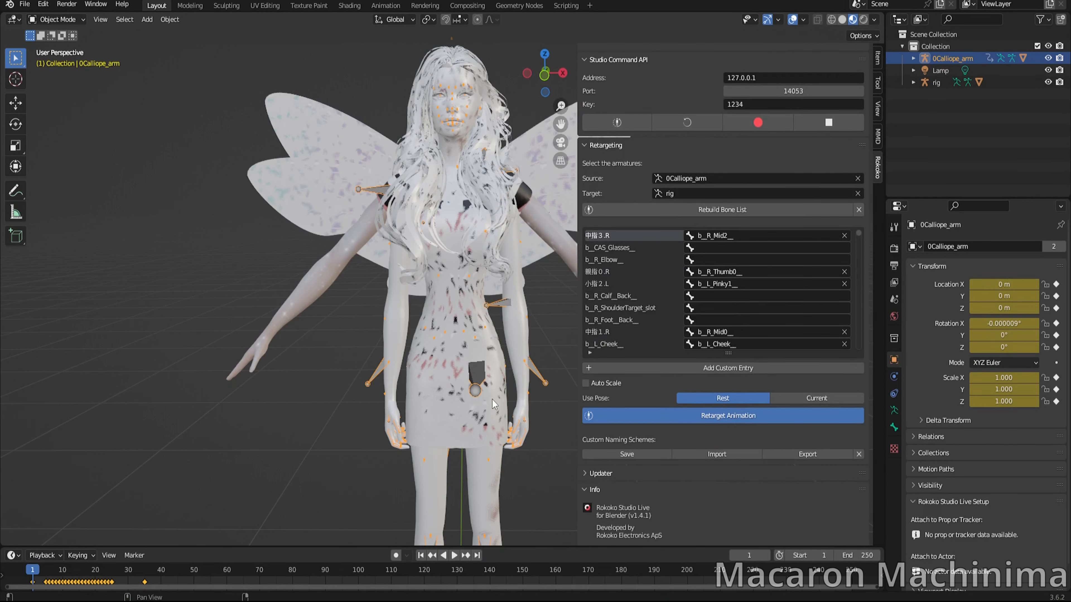
- Hide the source armature 0Calliope_arm and its mesh 0Calliope_mesh in the viewport
left_click(1044, 61)
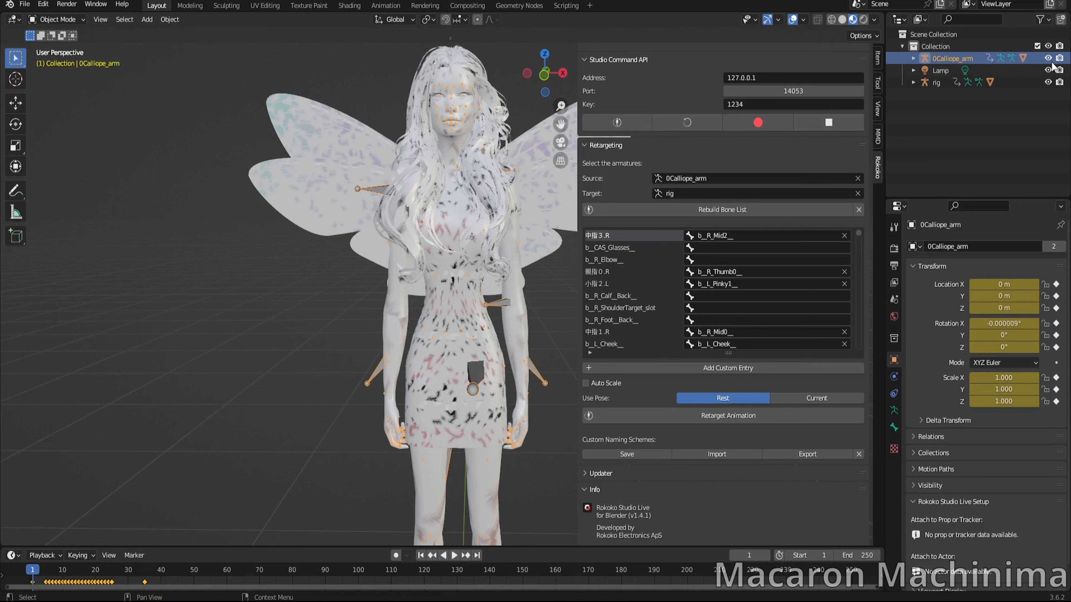
left_click(913, 59)
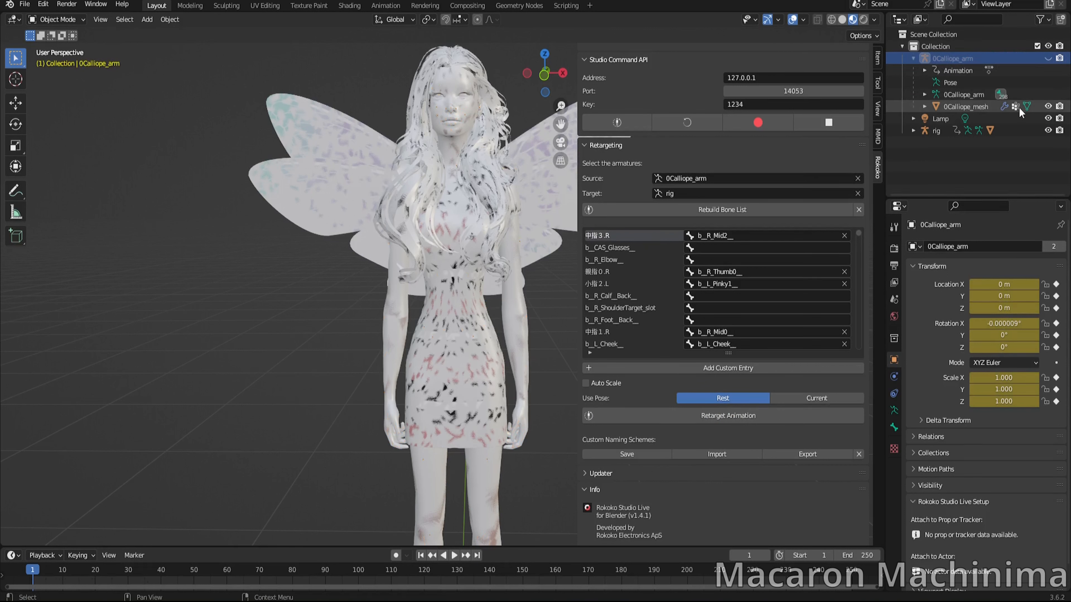
left_click(1048, 106)
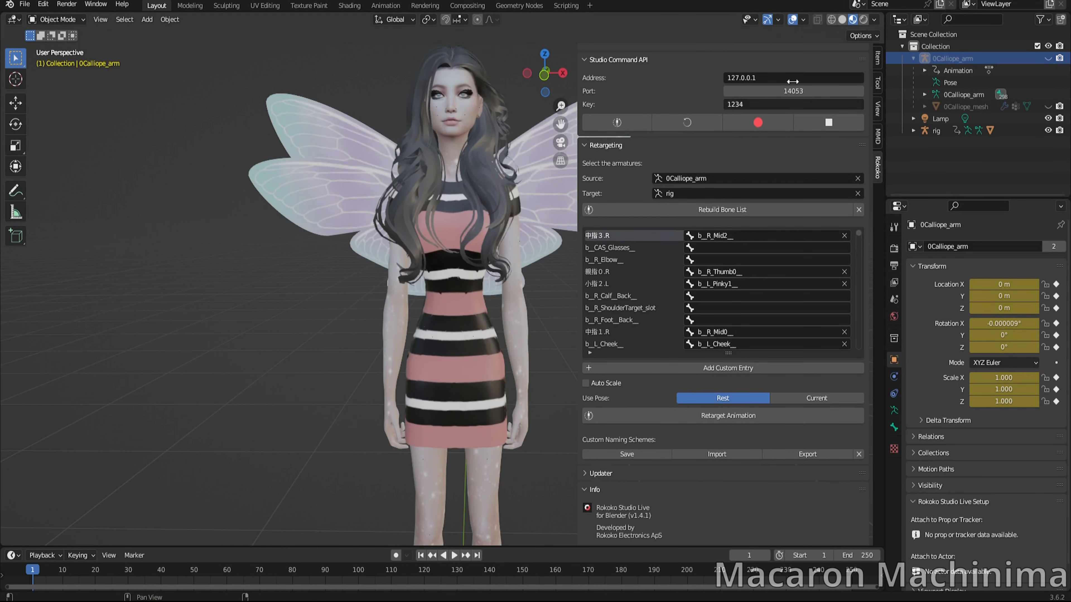
- Hide the sidebar, bring the full character into view, and play the retargeted animation twice, restarting from the first frame
scroll(721, 295, "up", 6)
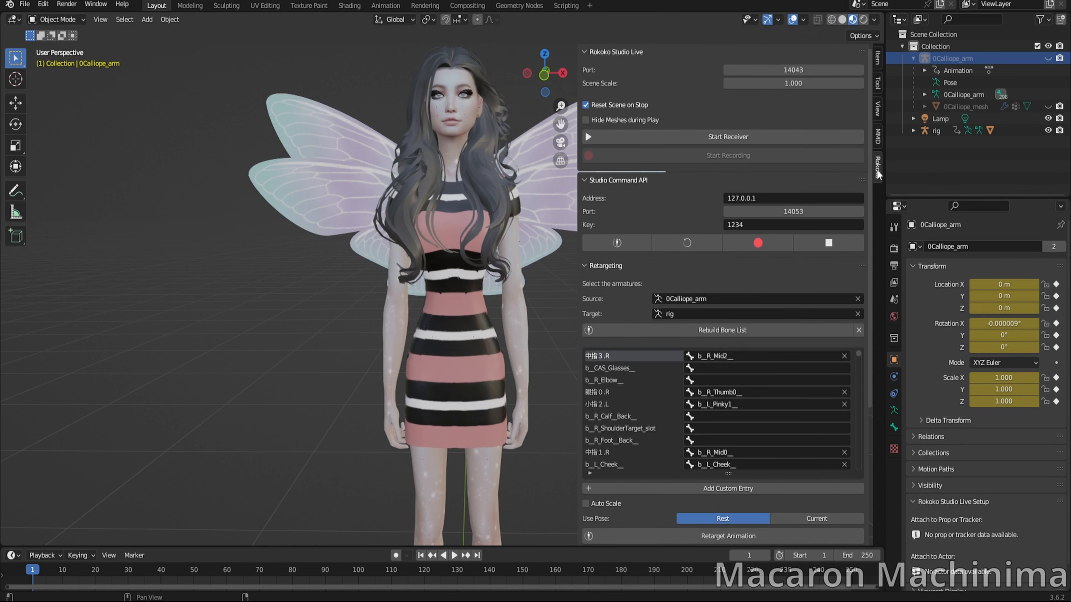
key("n")
scroll(444, 408, "down", 3)
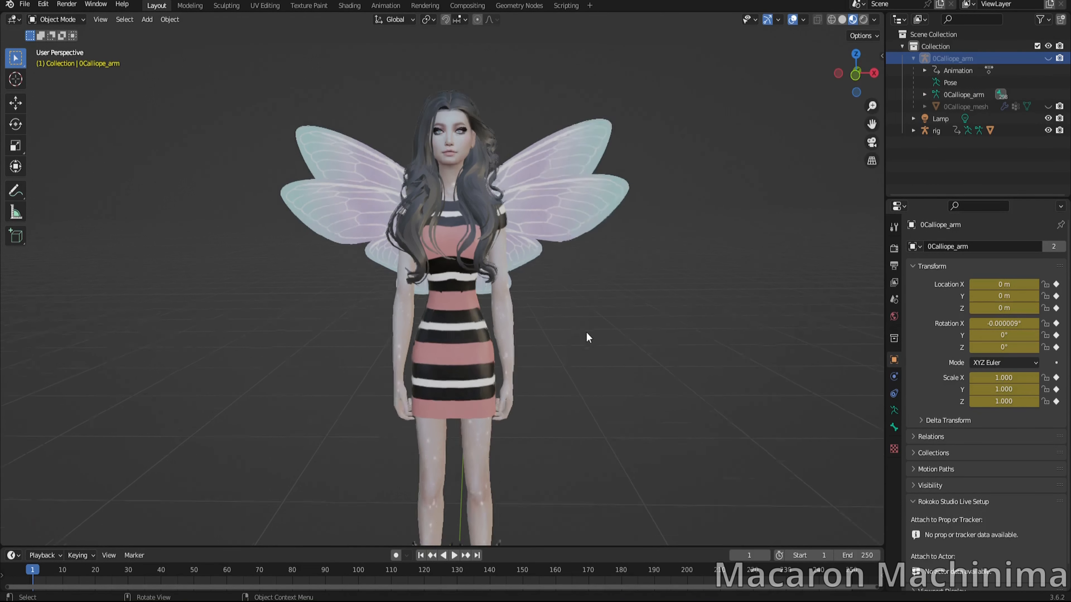
middle_click_drag(592, 356, 618, 313, "shift")
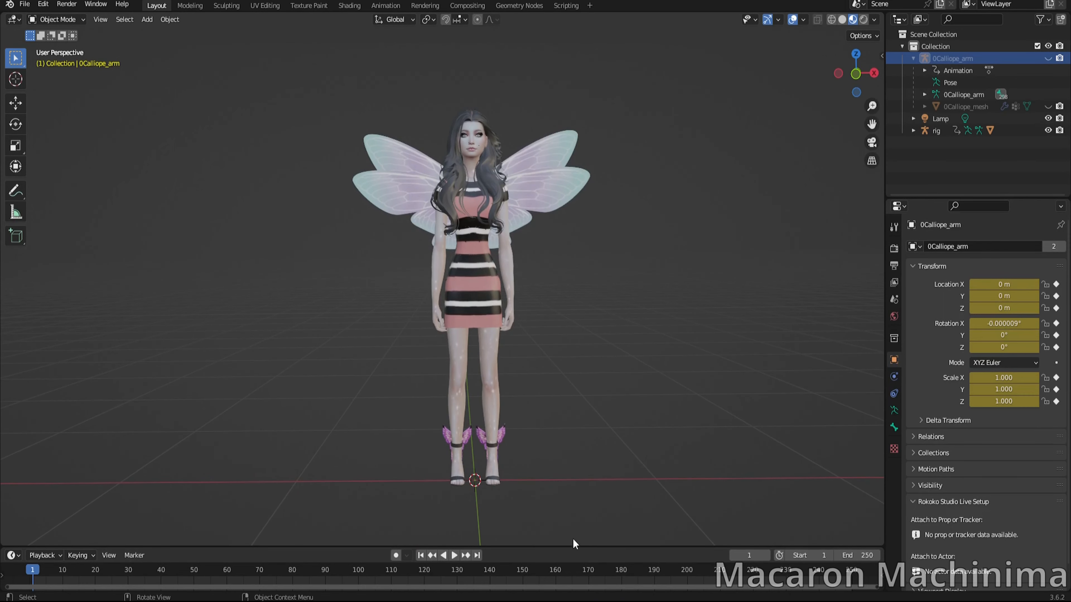
left_click(455, 556)
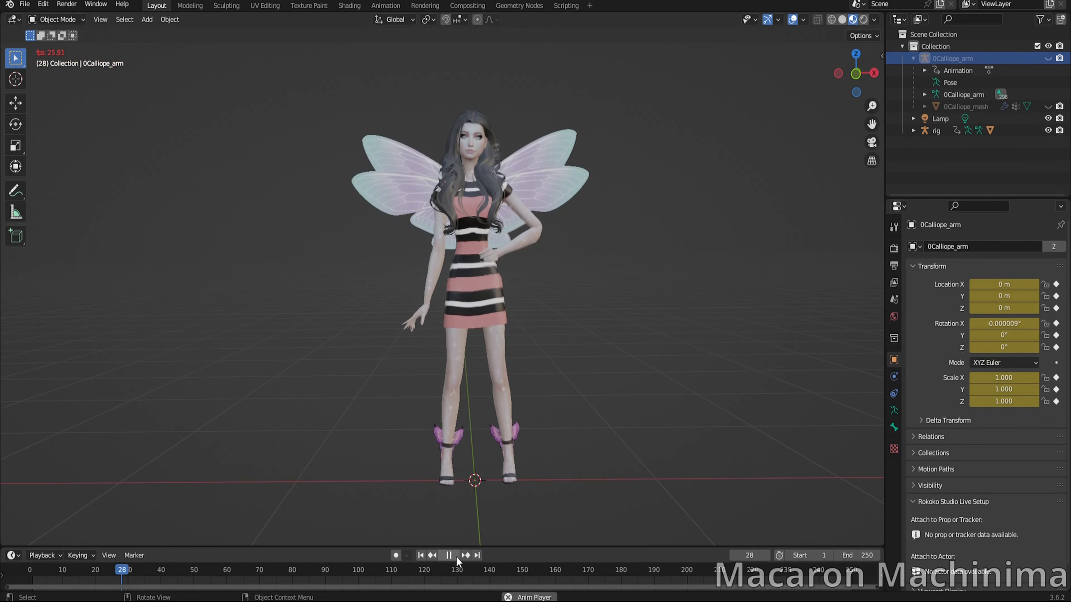
left_click(455, 556)
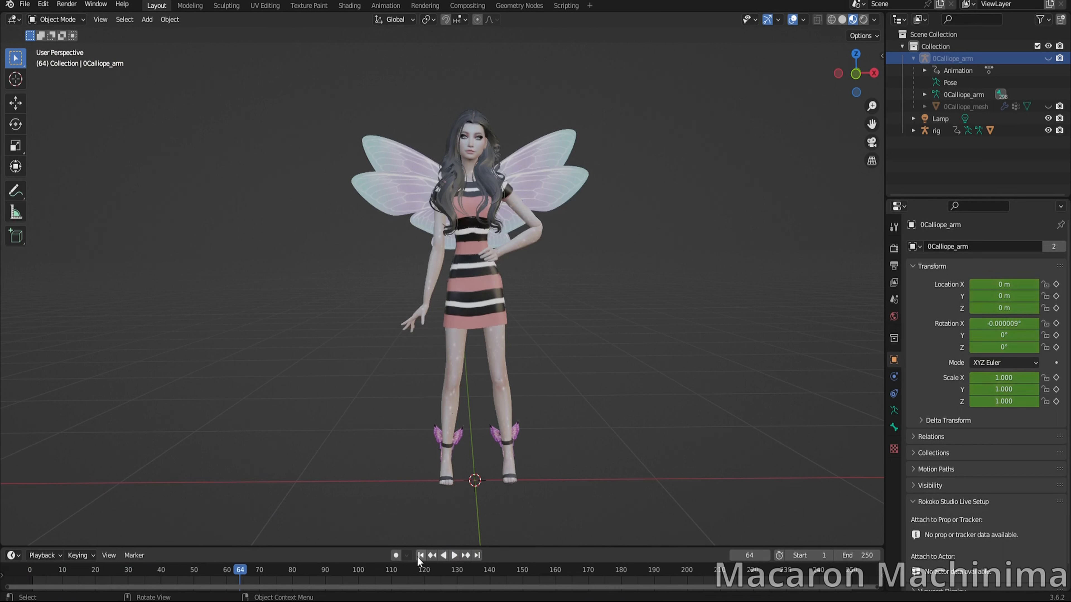
left_click(421, 556)
left_click(454, 556)
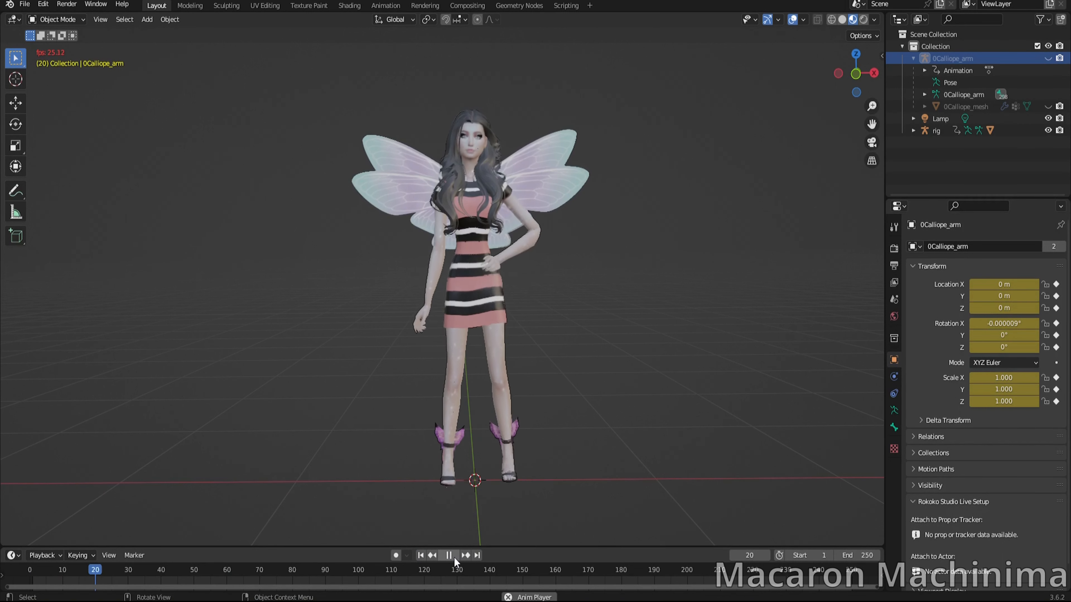
left_click(455, 556)
- Set the timeline's end frame to 35
left_click(852, 555)
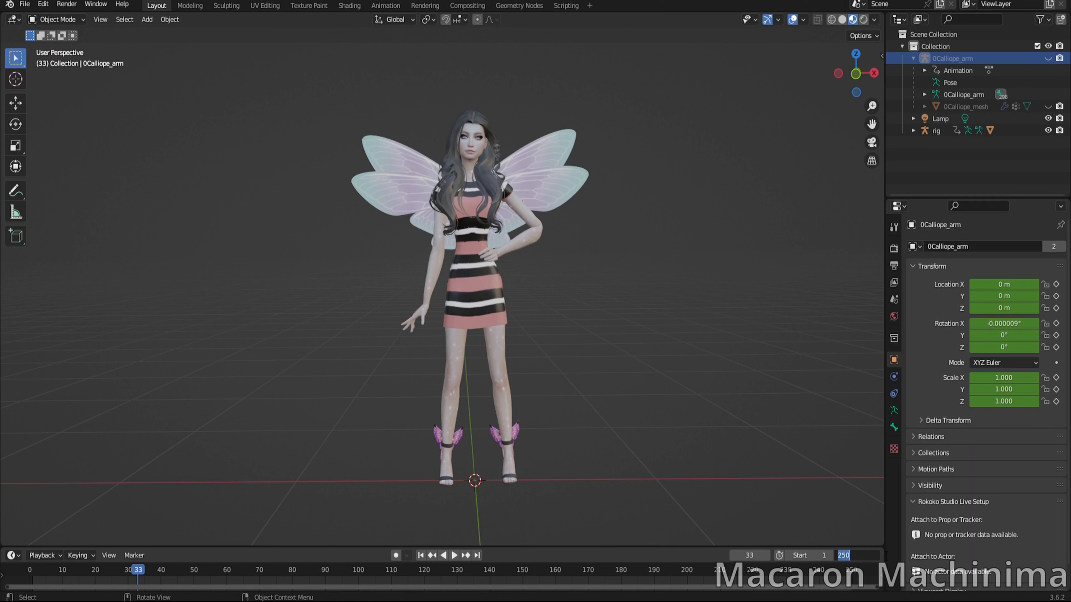
type("35")
key("Return")
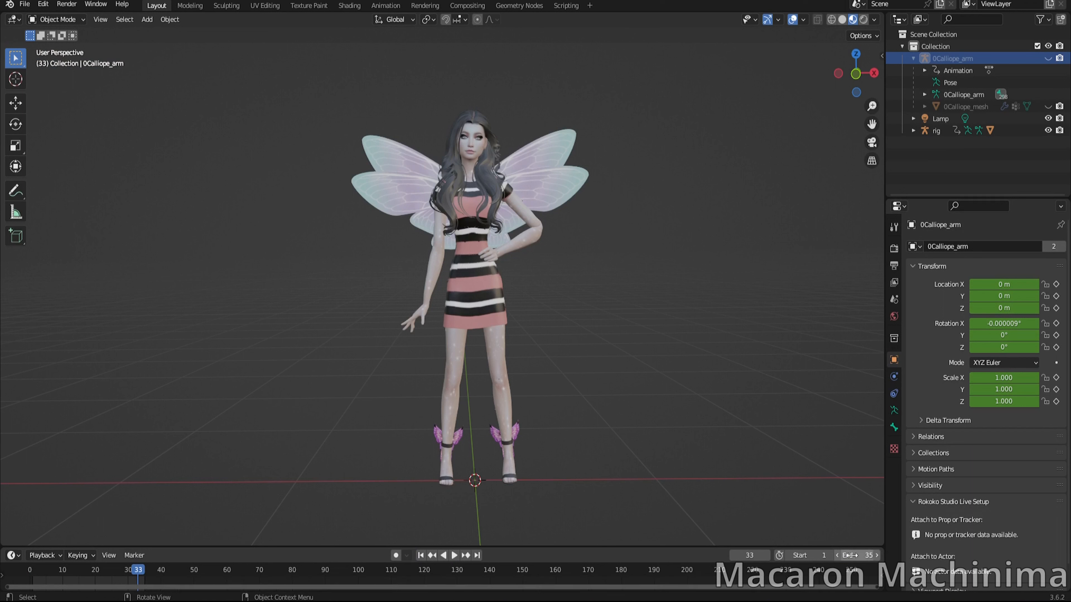
- Play the shortened animation in the viewport and return to the first frame
left_click(454, 555)
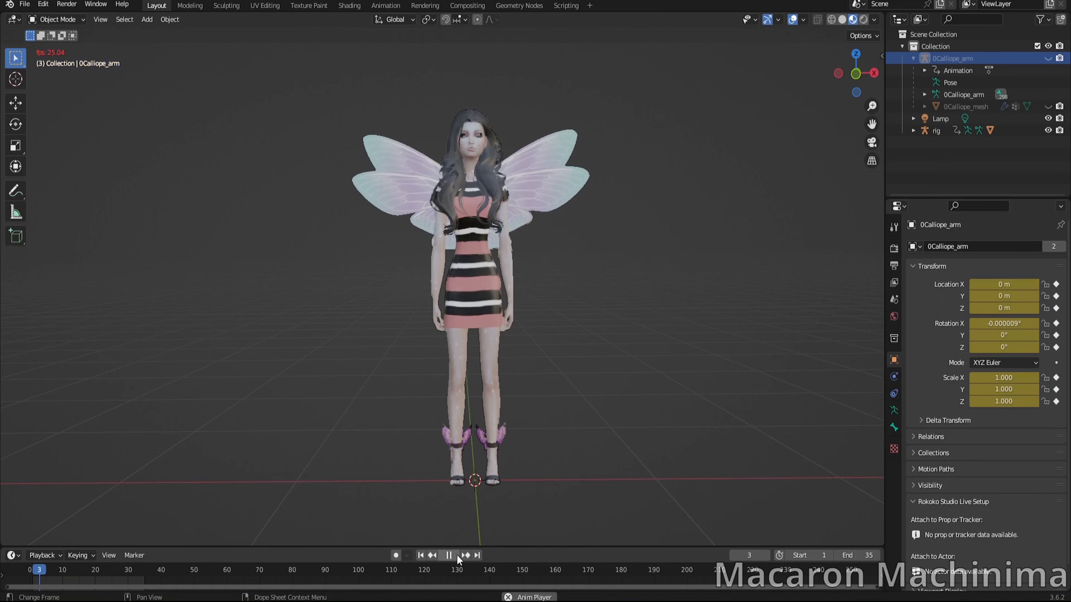
left_click(452, 555)
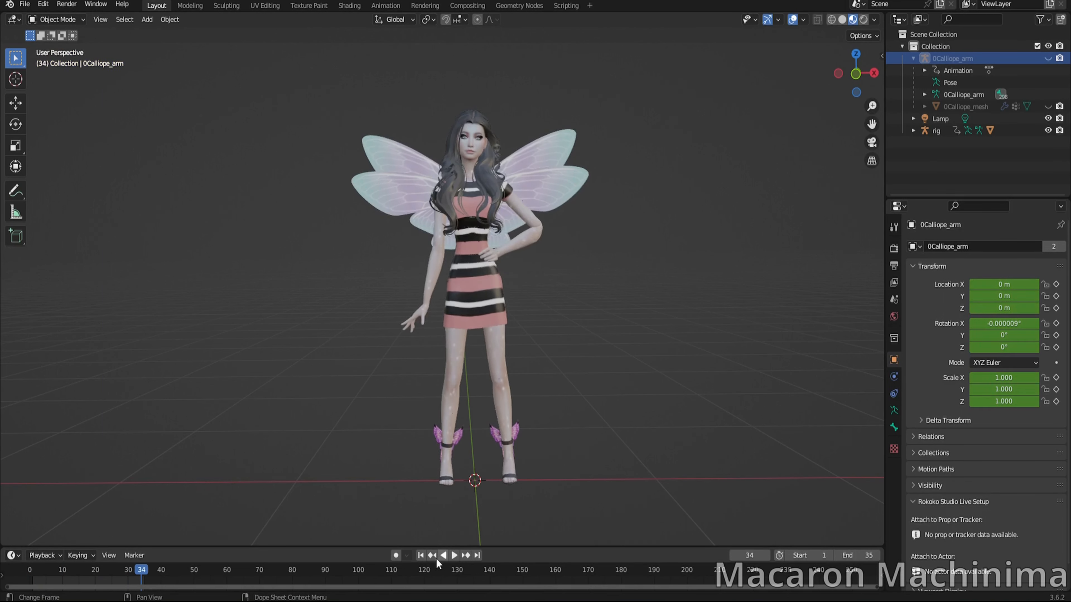
left_click(420, 555)
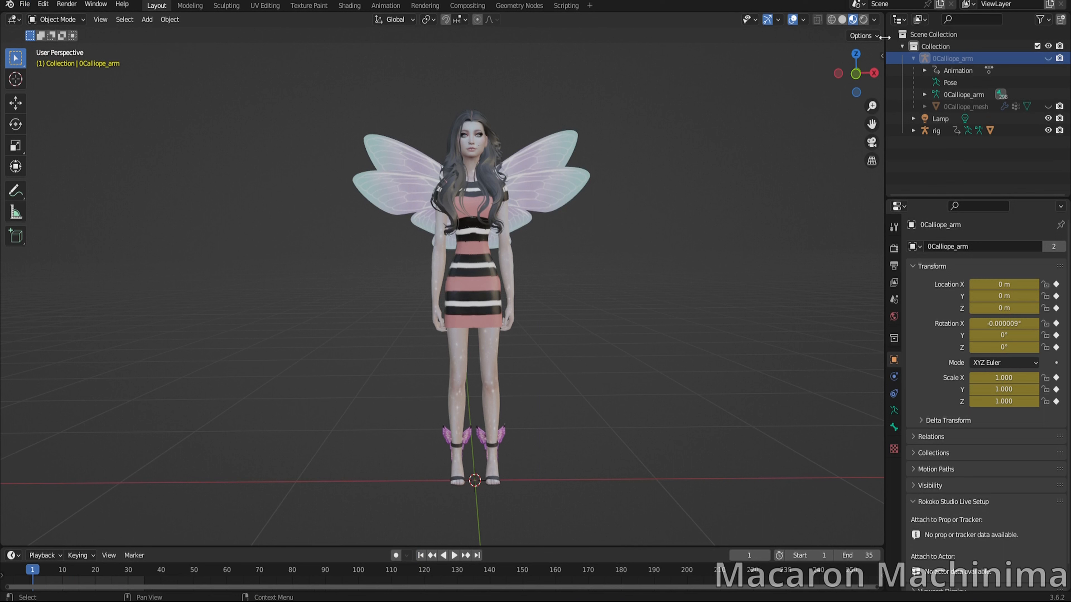
- Delete the hidden 0Calliope_arm armature together with its mesh, and play the animation on the remaining rig from the first frame
right_click(952, 62)
left_click(921, 104)
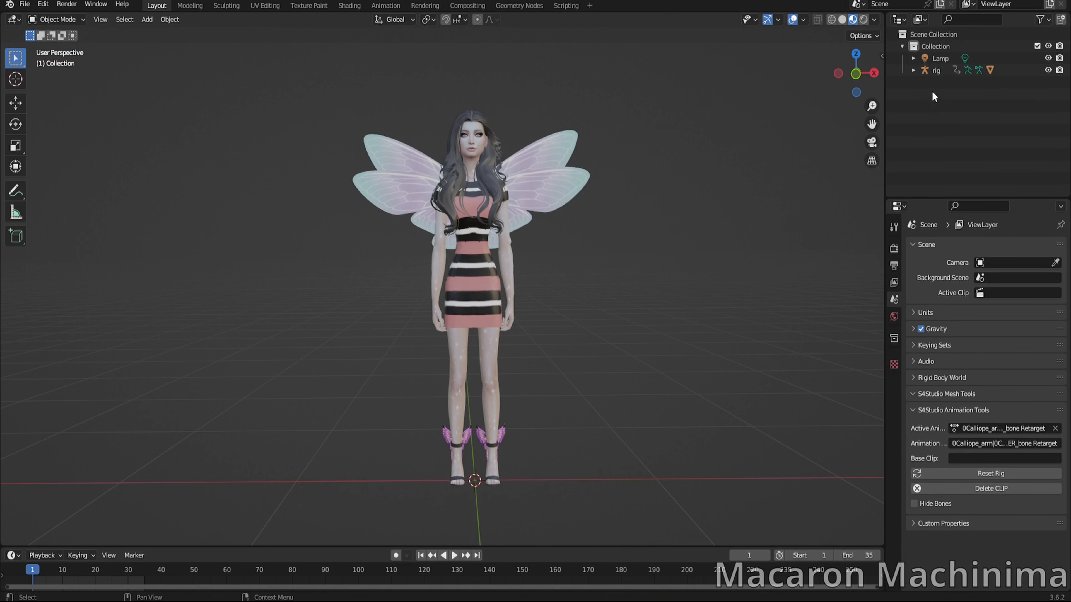
left_click(454, 555)
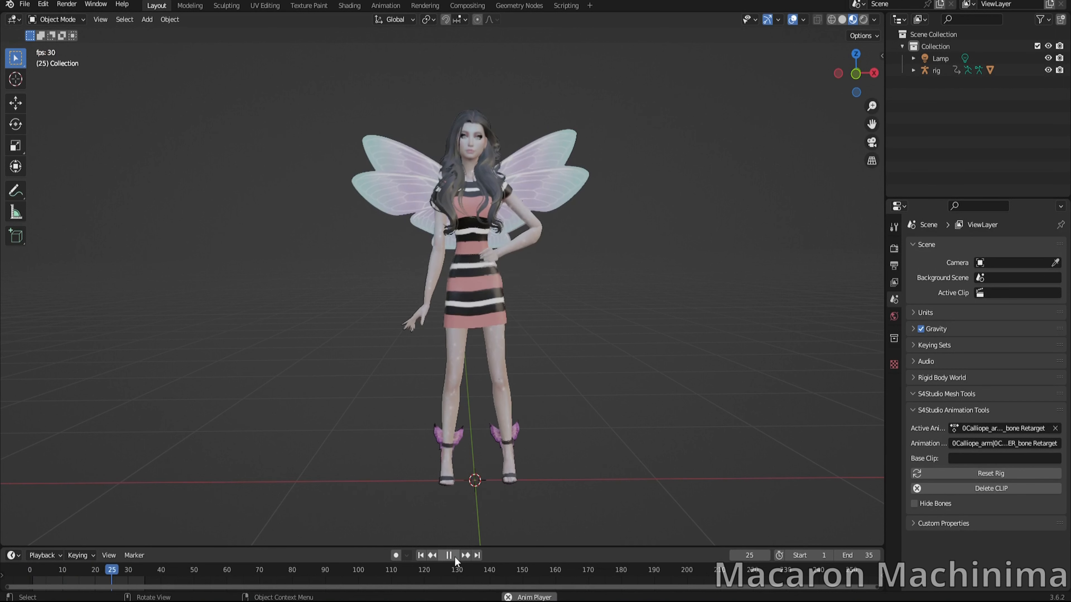
left_click(454, 555)
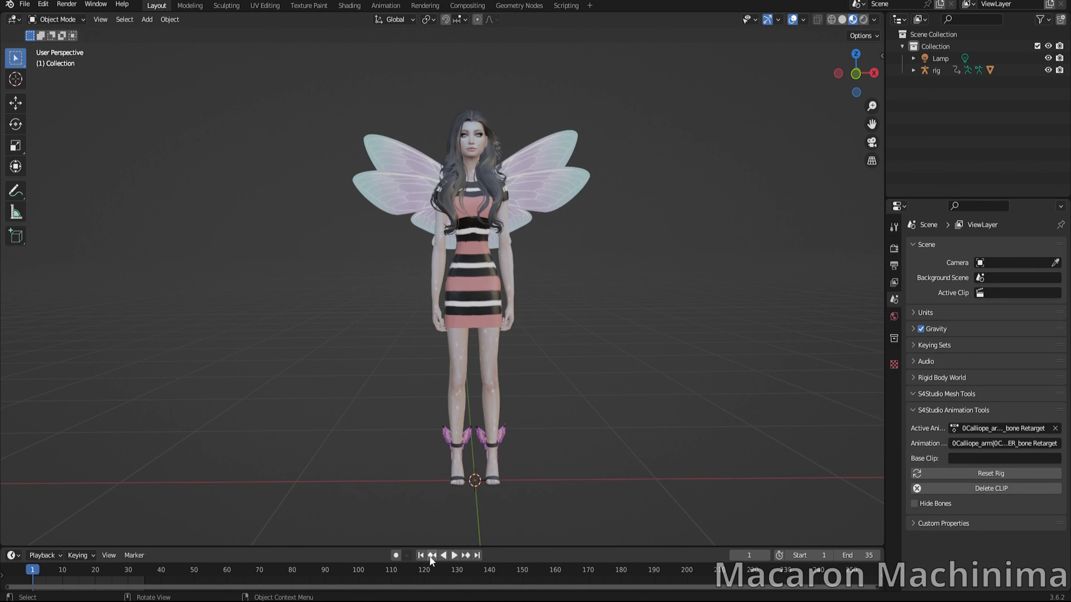
left_click(421, 555)
- Save the Blender file as HSFGJSFBNSGHIRGF in the Dolly Strawberry\BLA folder
left_click(24, 5)
left_click(48, 96)
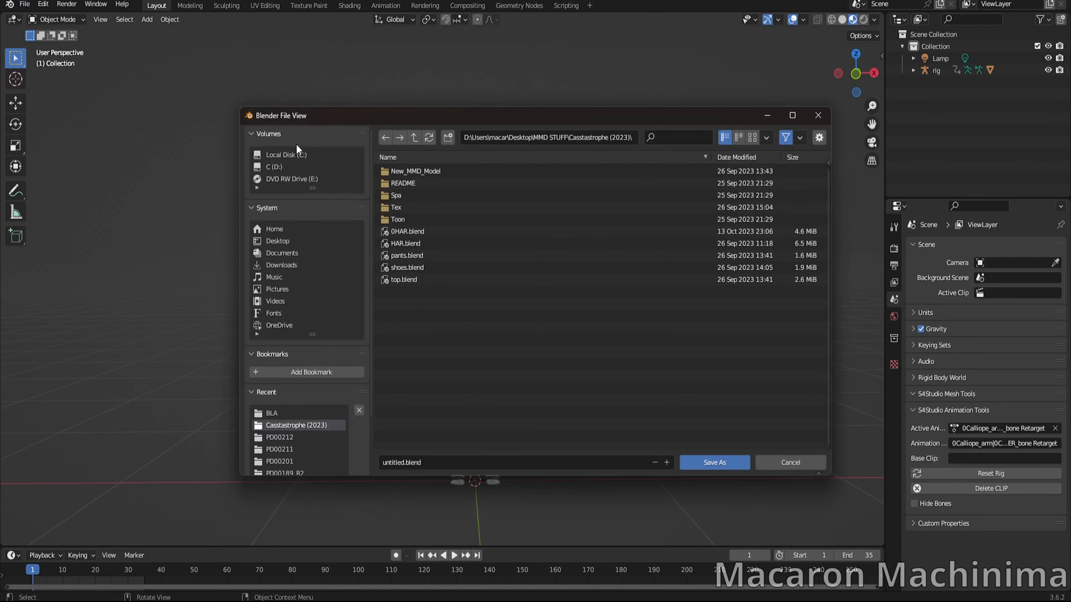
left_click(297, 413)
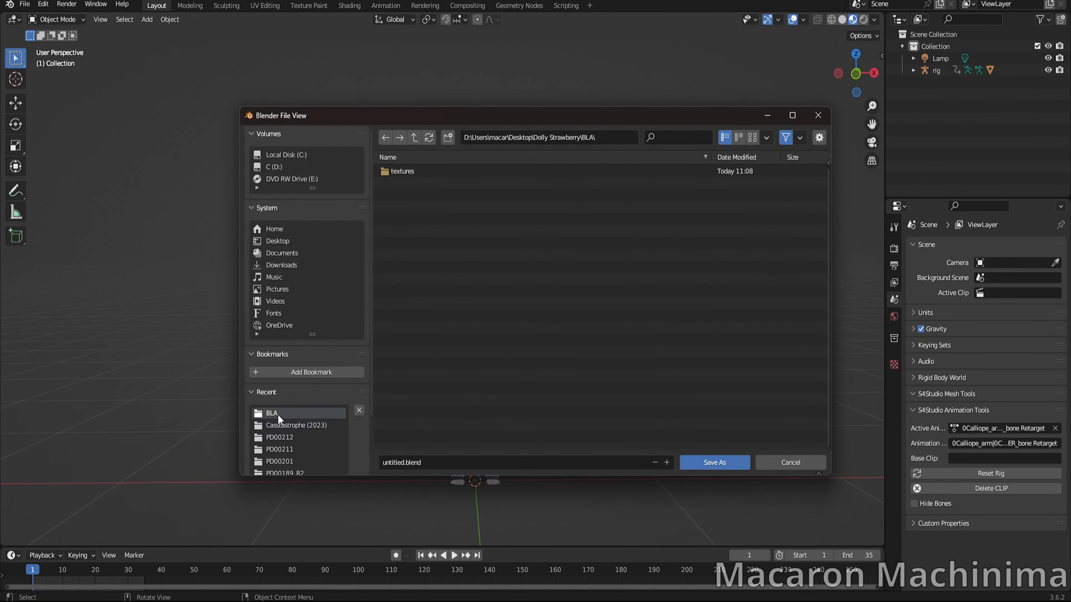
left_click(486, 461)
type("HSFGJSFBNSGHIRGF")
left_click(731, 462)
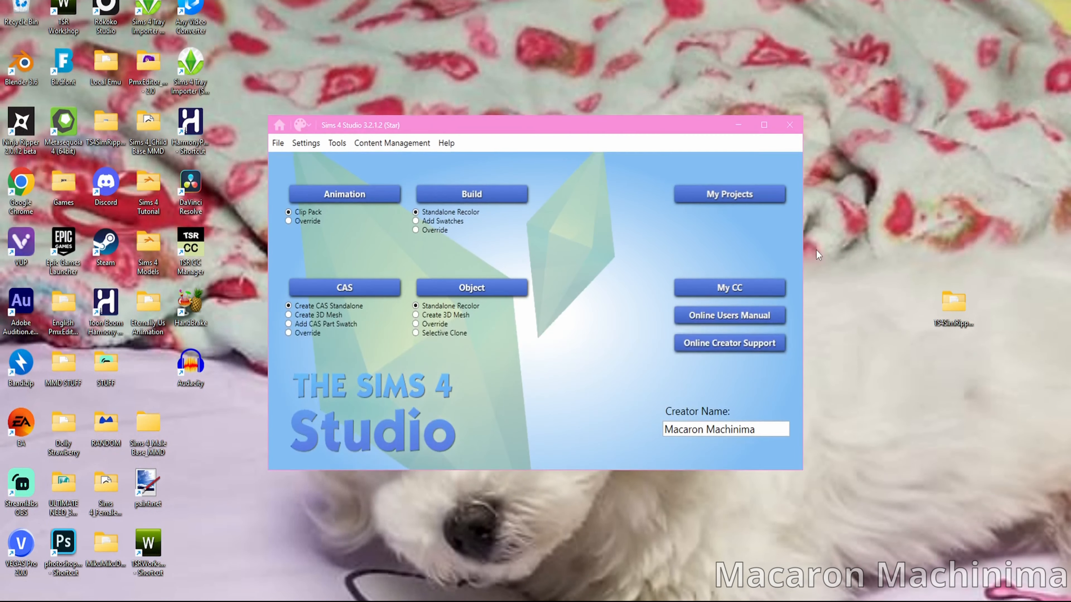
- Switch to Sims 4 Studio and create a Clip Pack animation package named TESTDISBIH in the Dolly Strawberry\BLA folder
left_click(342, 195)
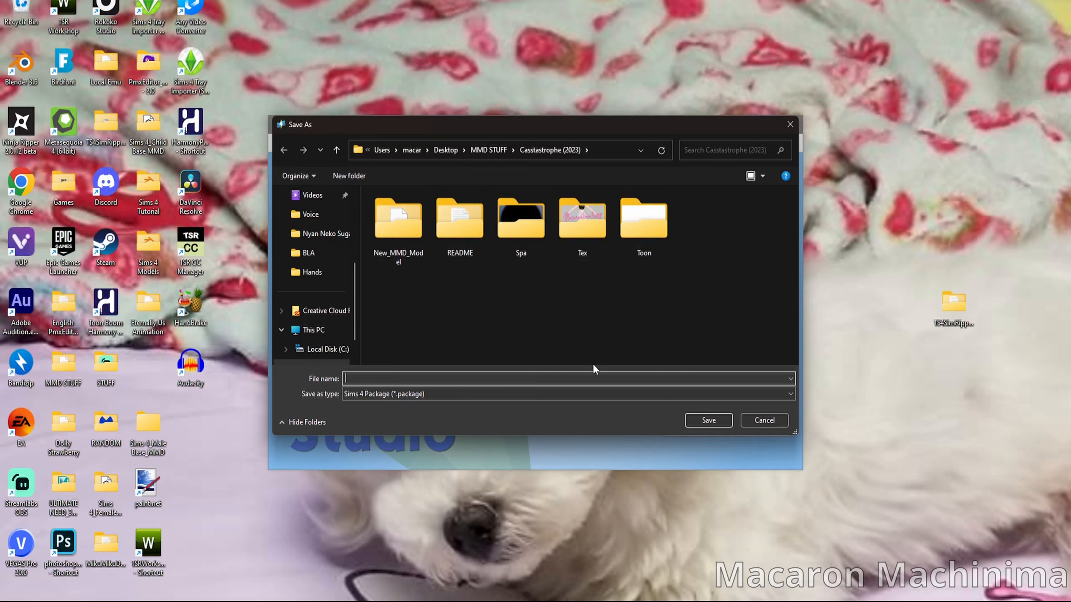
type("TESTDISBIH")
left_click(450, 150)
double_click(467, 211)
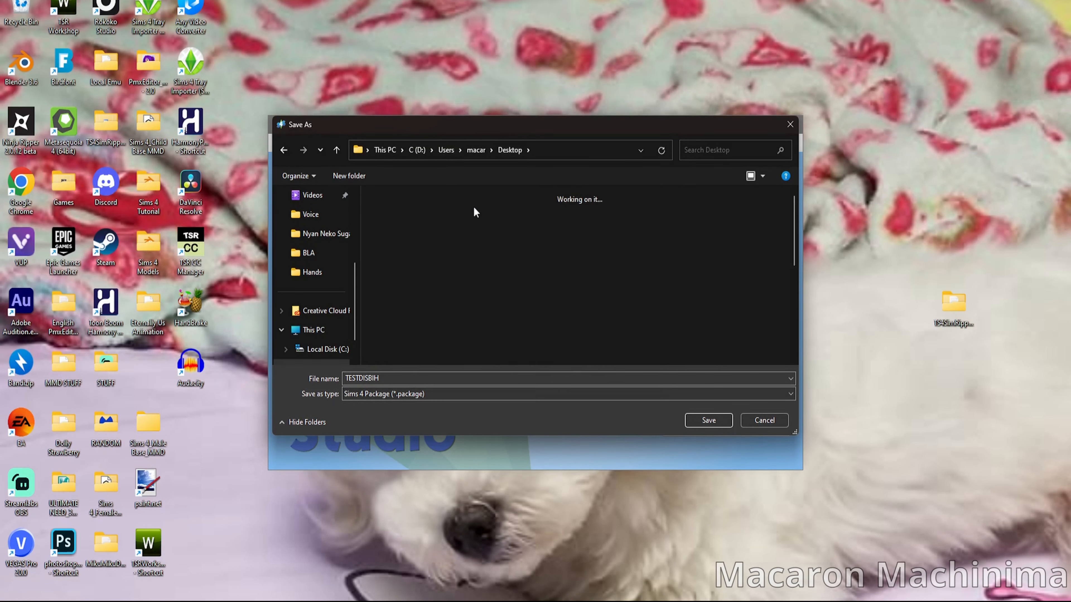
left_click(744, 233)
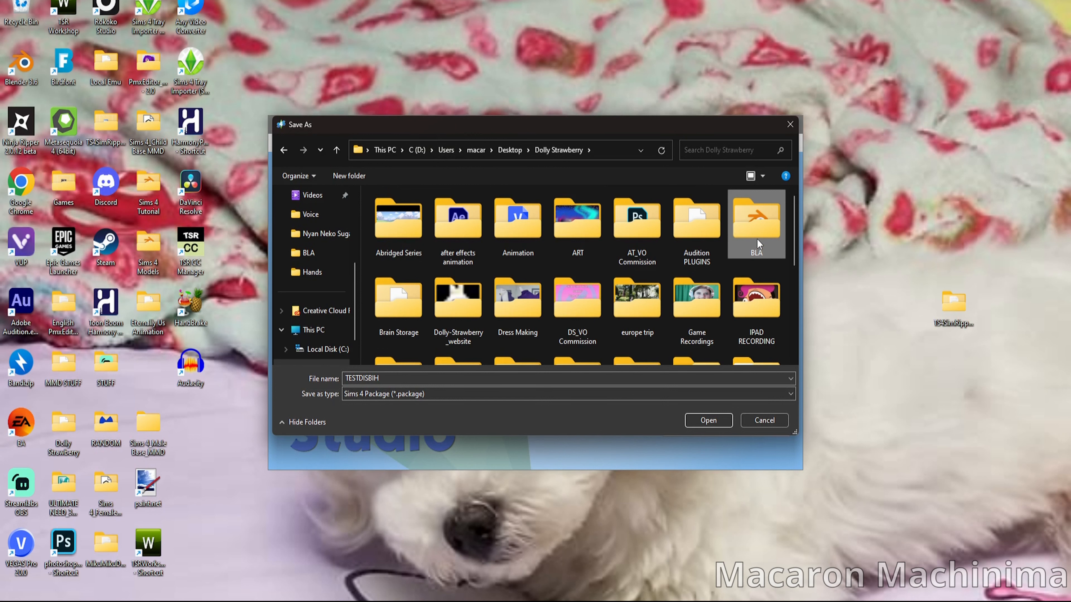
double_click(757, 239)
left_click(708, 420)
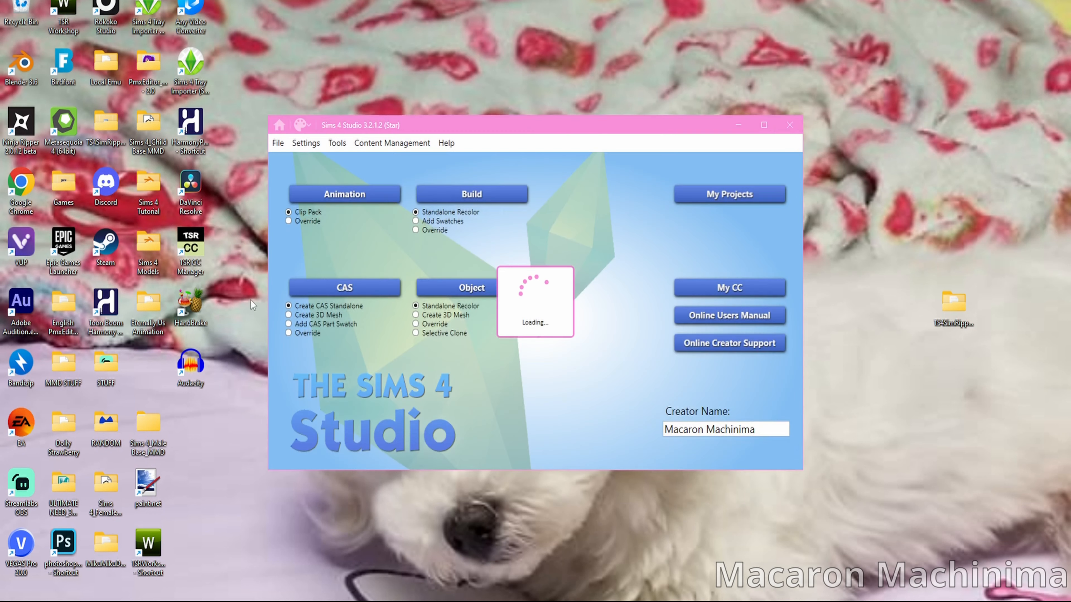
- Name the clip pack "MMD to S4 Tutorial"
left_click(363, 223)
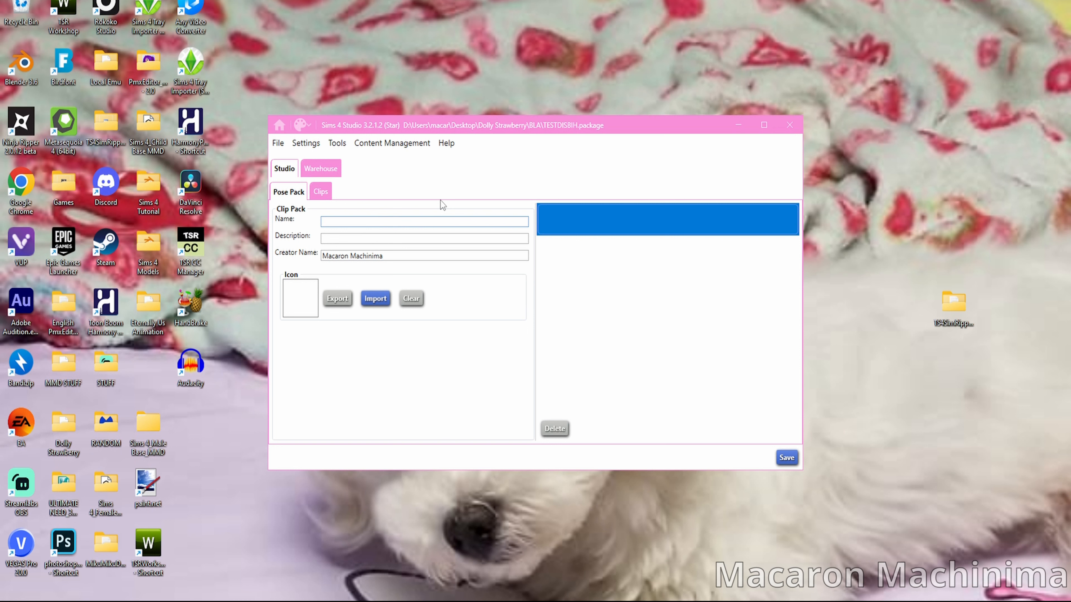
type("MMD to S4 Dan")
key("BackSpace")
key("BackSpace")
key("BackSpace")
type("Tutorial")
- Import HSFGJSFBNSGHIRGF.blend as the animation for clip 1 with the Adult Female rig
left_click(331, 193)
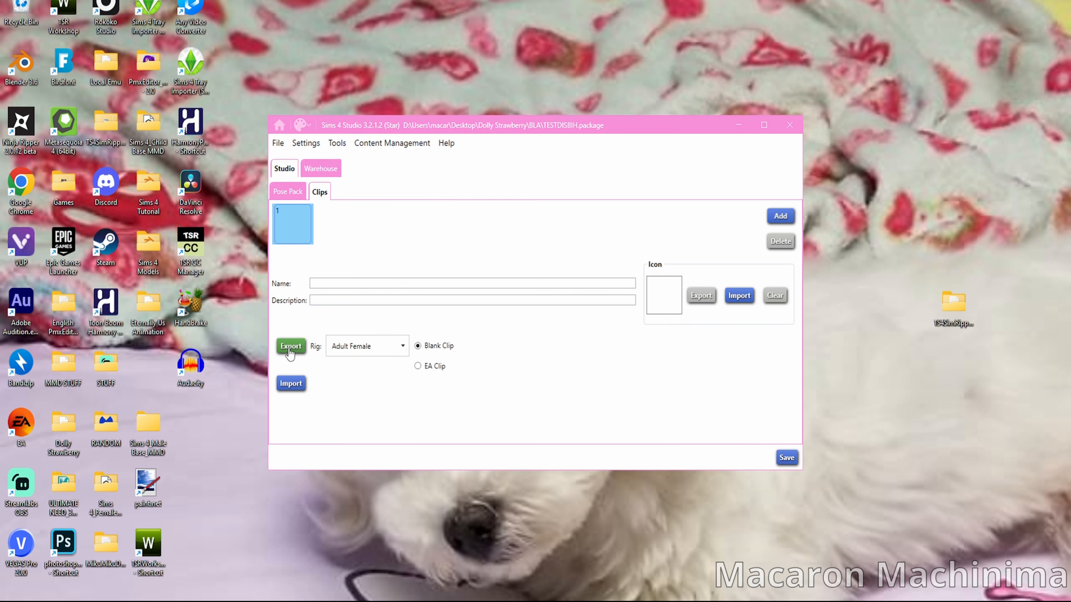
left_click(291, 384)
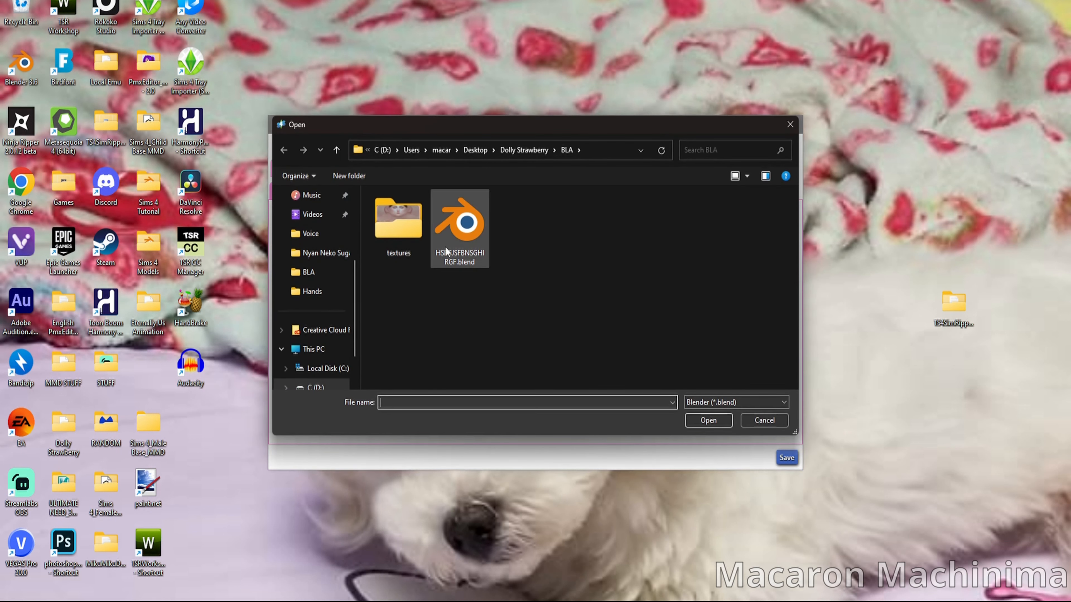
left_click(712, 424)
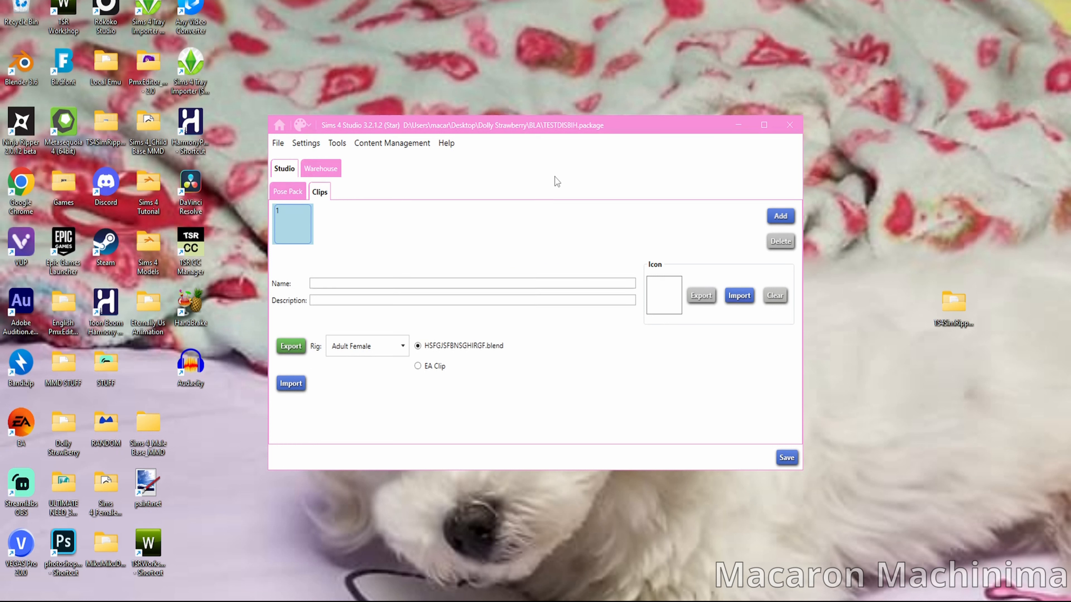
- Name the clip "Tutorial" and give it the description "FOR YOU GUYZ!"
left_click(453, 280)
type("Tutorial")
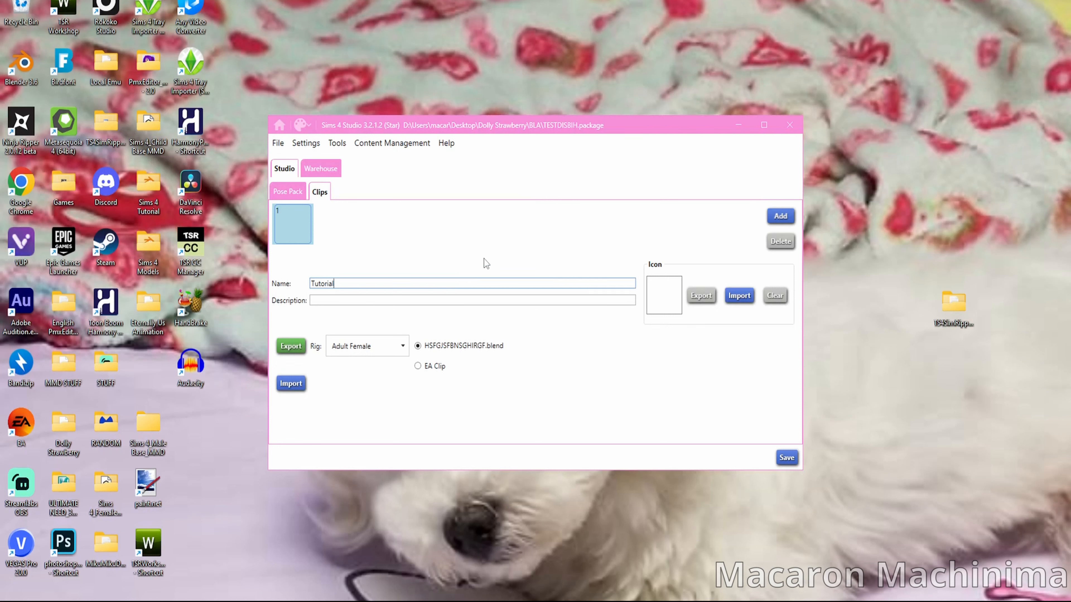
key("Tab")
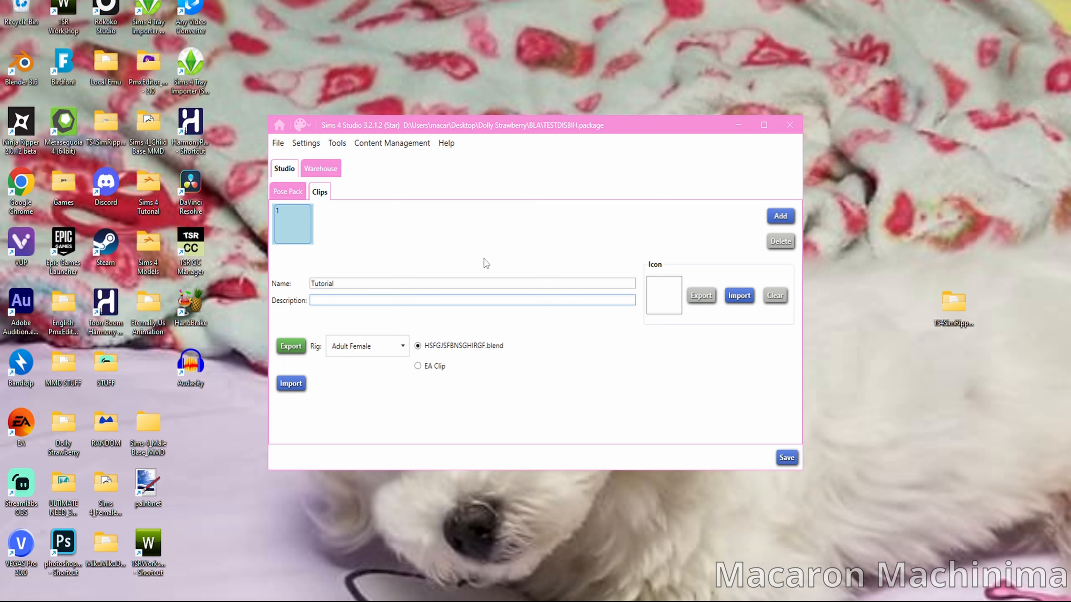
type("FOR YOU GUYZ!")
- Save the package, leaving Sims 4 Studio, and browse to the Desktop folder in File Explorer
left_click(781, 460)
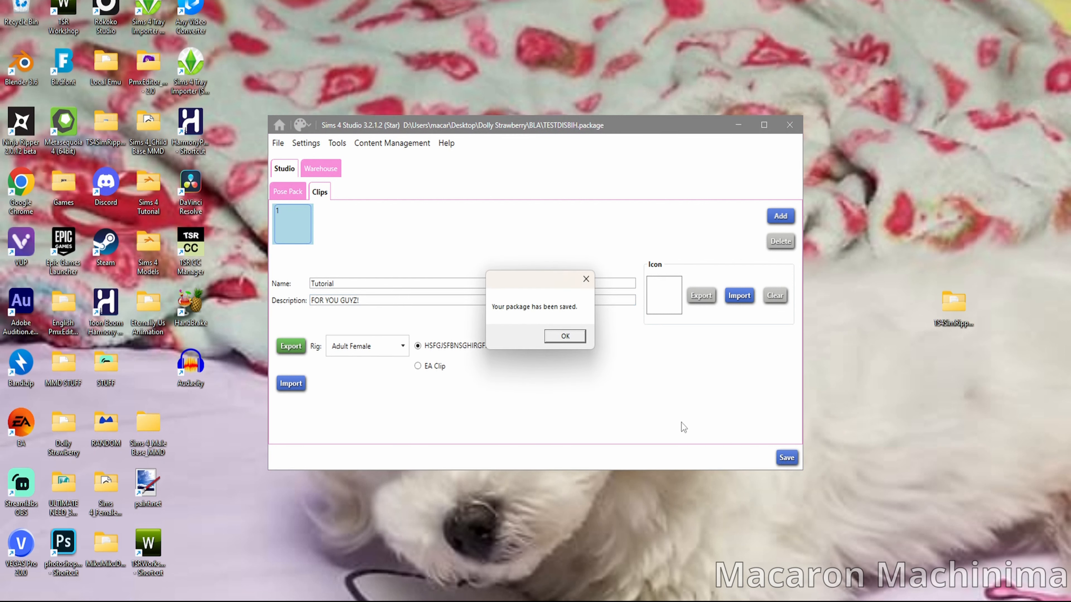
left_click(564, 335)
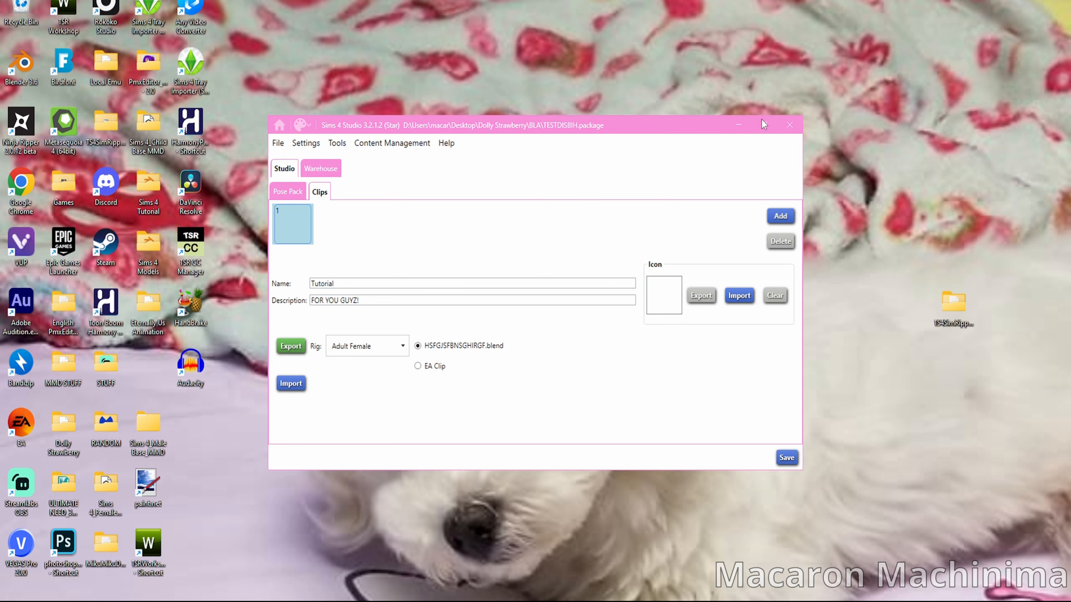
left_click(789, 125)
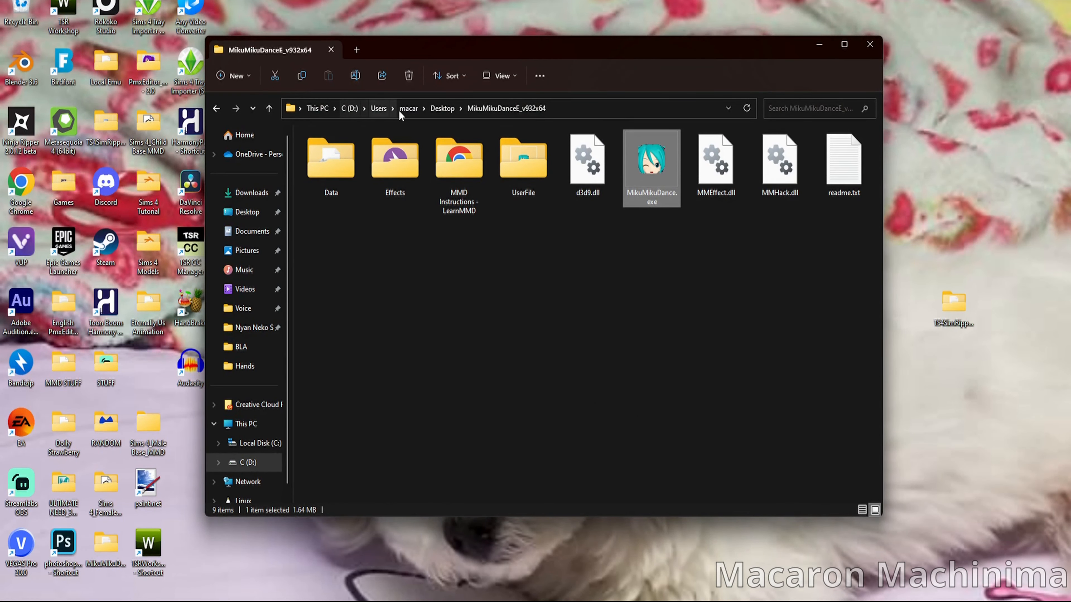
left_click(442, 108)
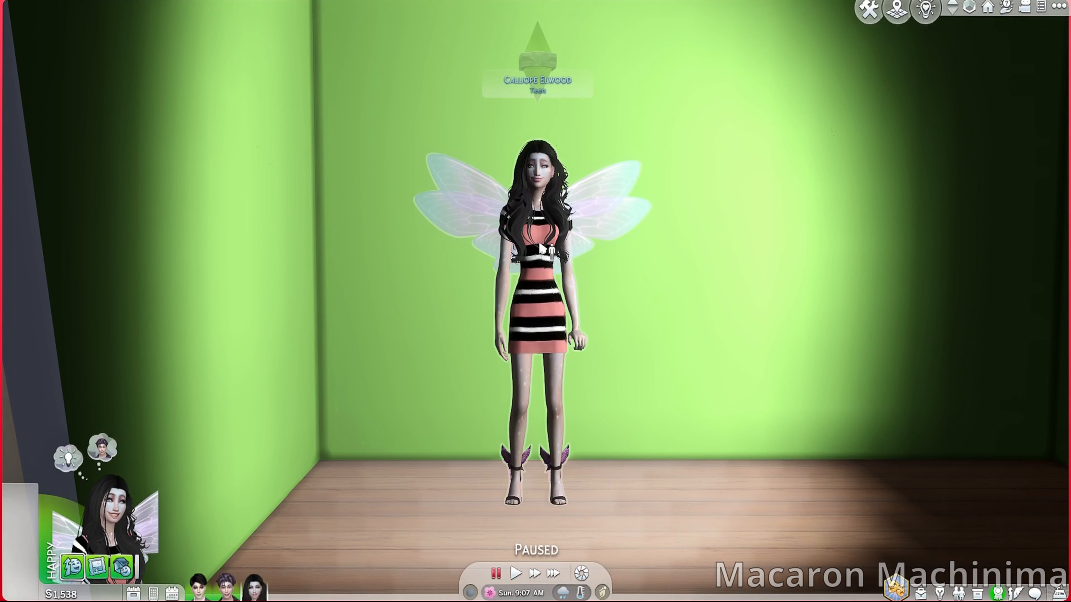
- Switch to The Sims 4, start Pose By Pack for the winged Sim and open the MMD to S4 Tutorial pack
left_click(543, 223)
left_click(426, 161)
scroll(590, 278, "down", 15)
scroll(585, 289, "down", 15)
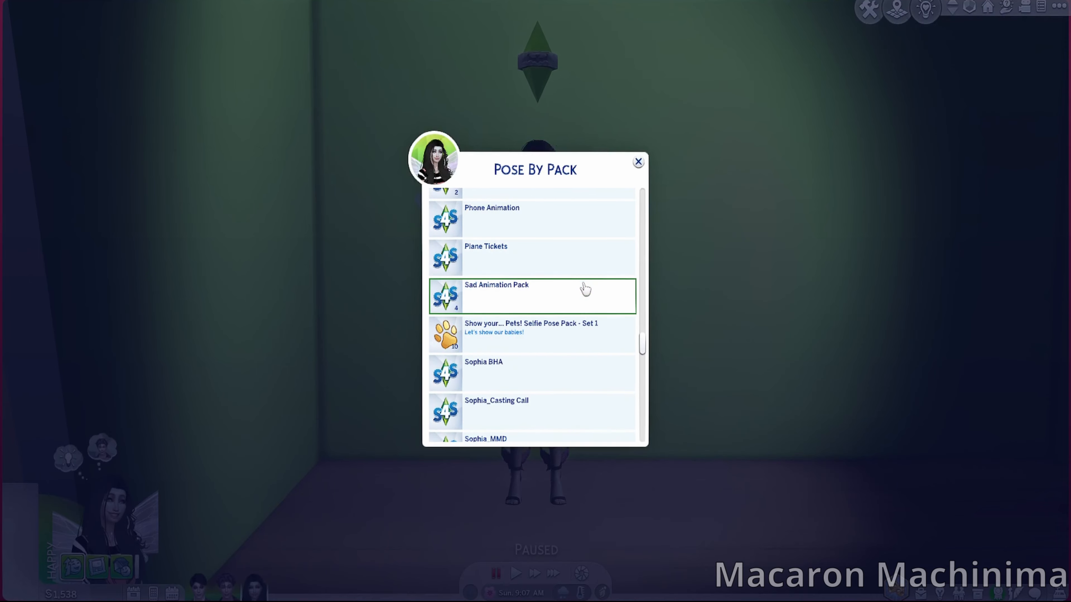
scroll(585, 289, "up", 10)
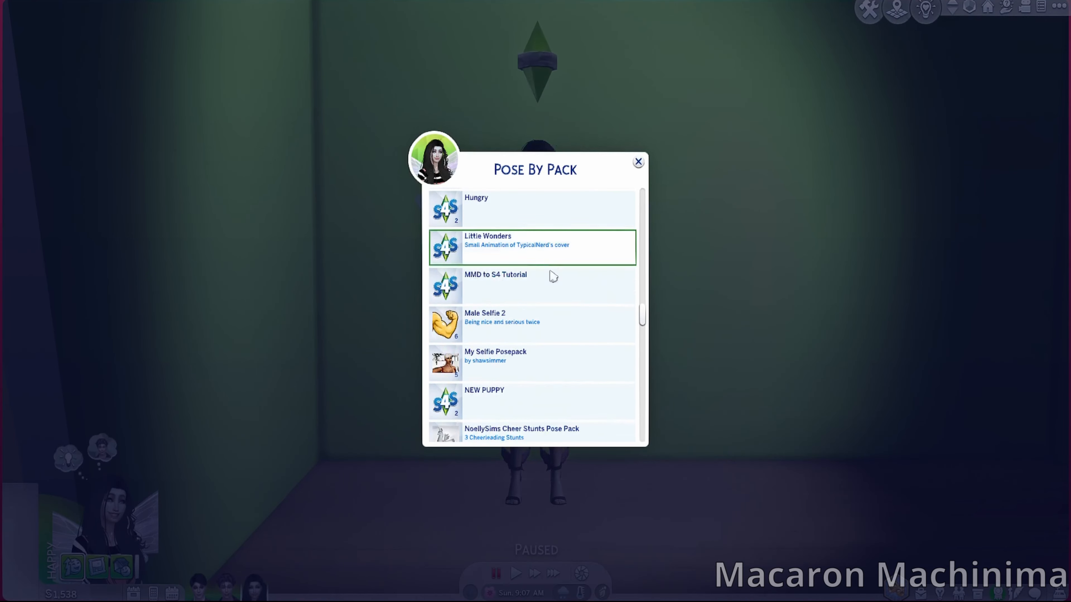
left_click(552, 285)
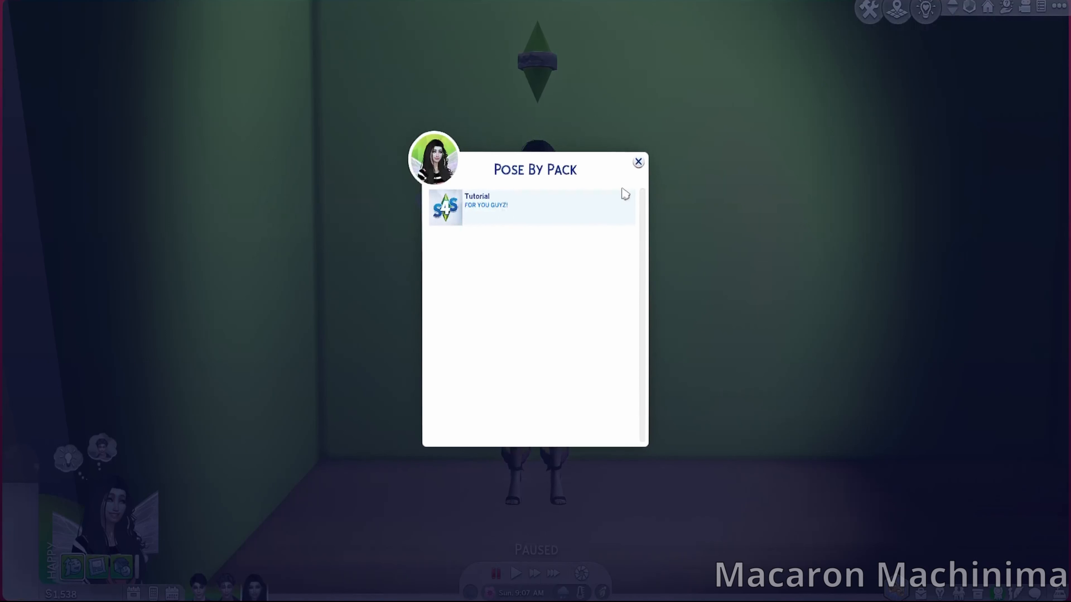
- Close the pose pack picker, run the game to watch the Sim's animation, and pause it
left_click(639, 161)
left_click(639, 162)
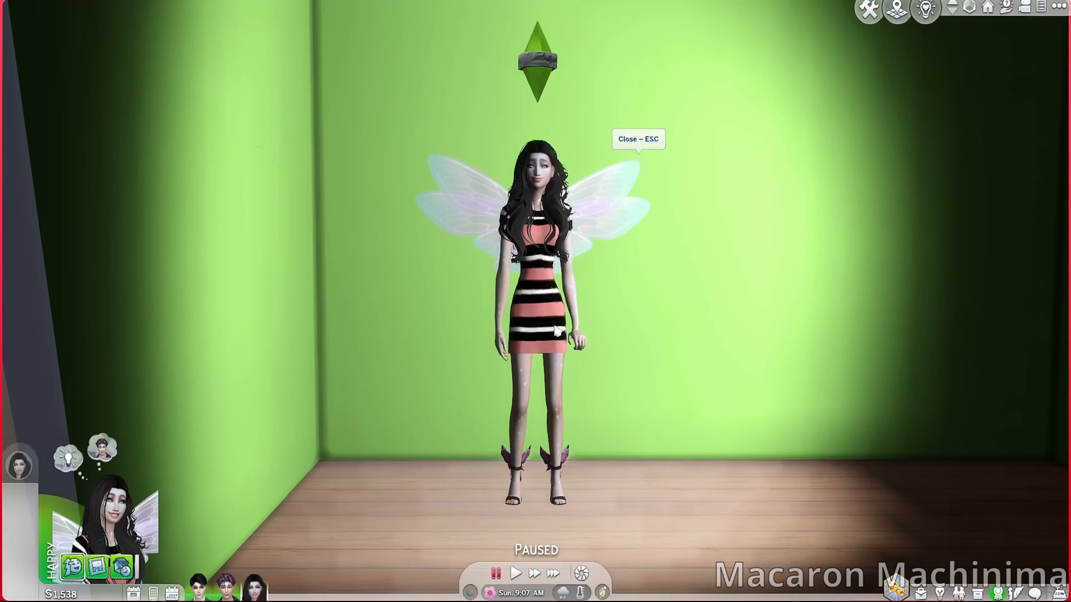
left_click(516, 577)
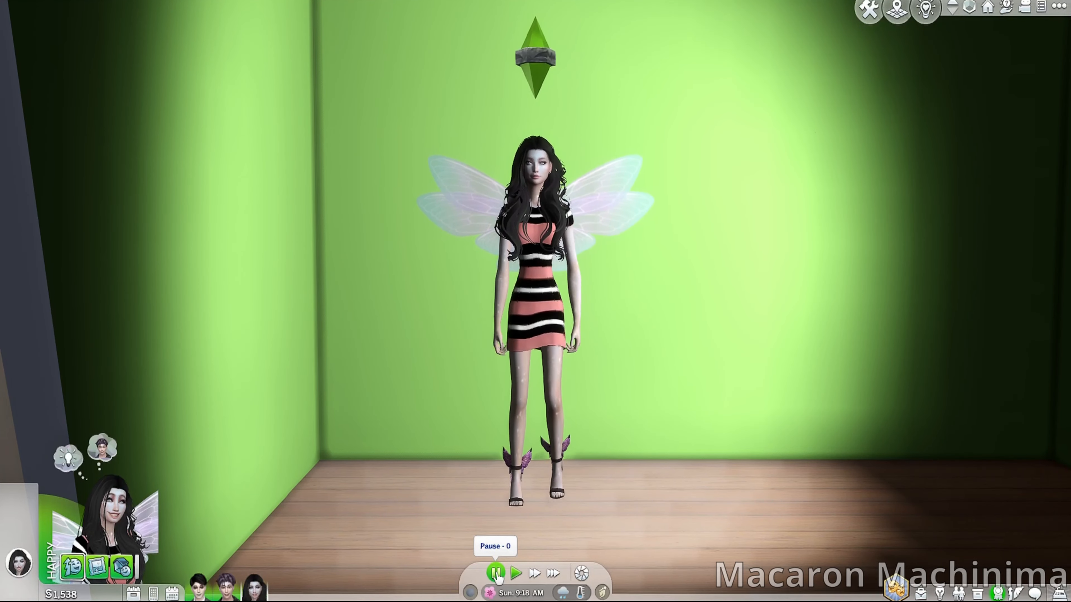
left_click(496, 574)
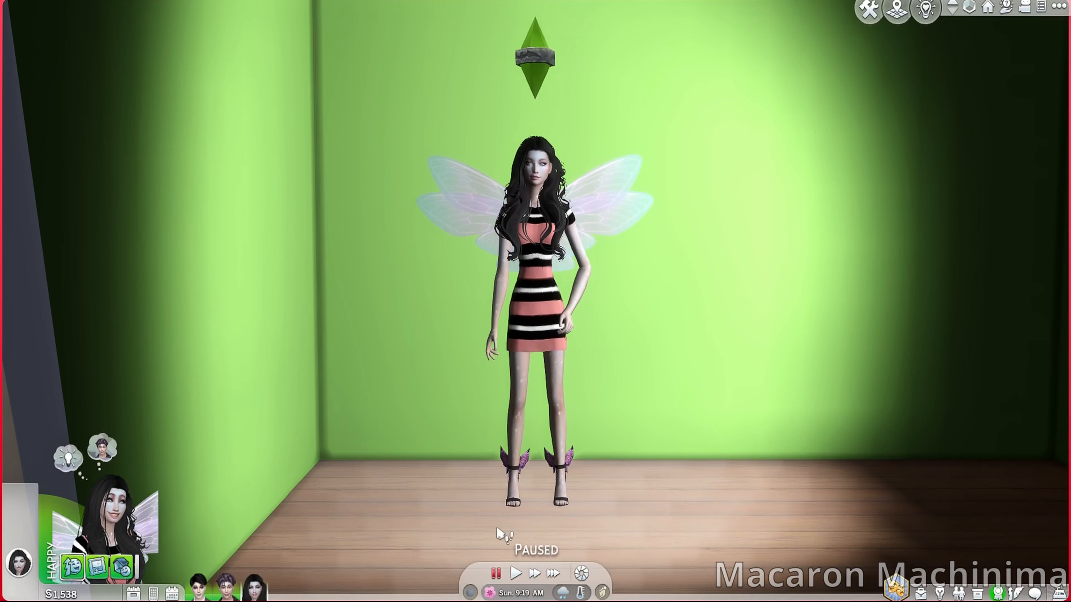